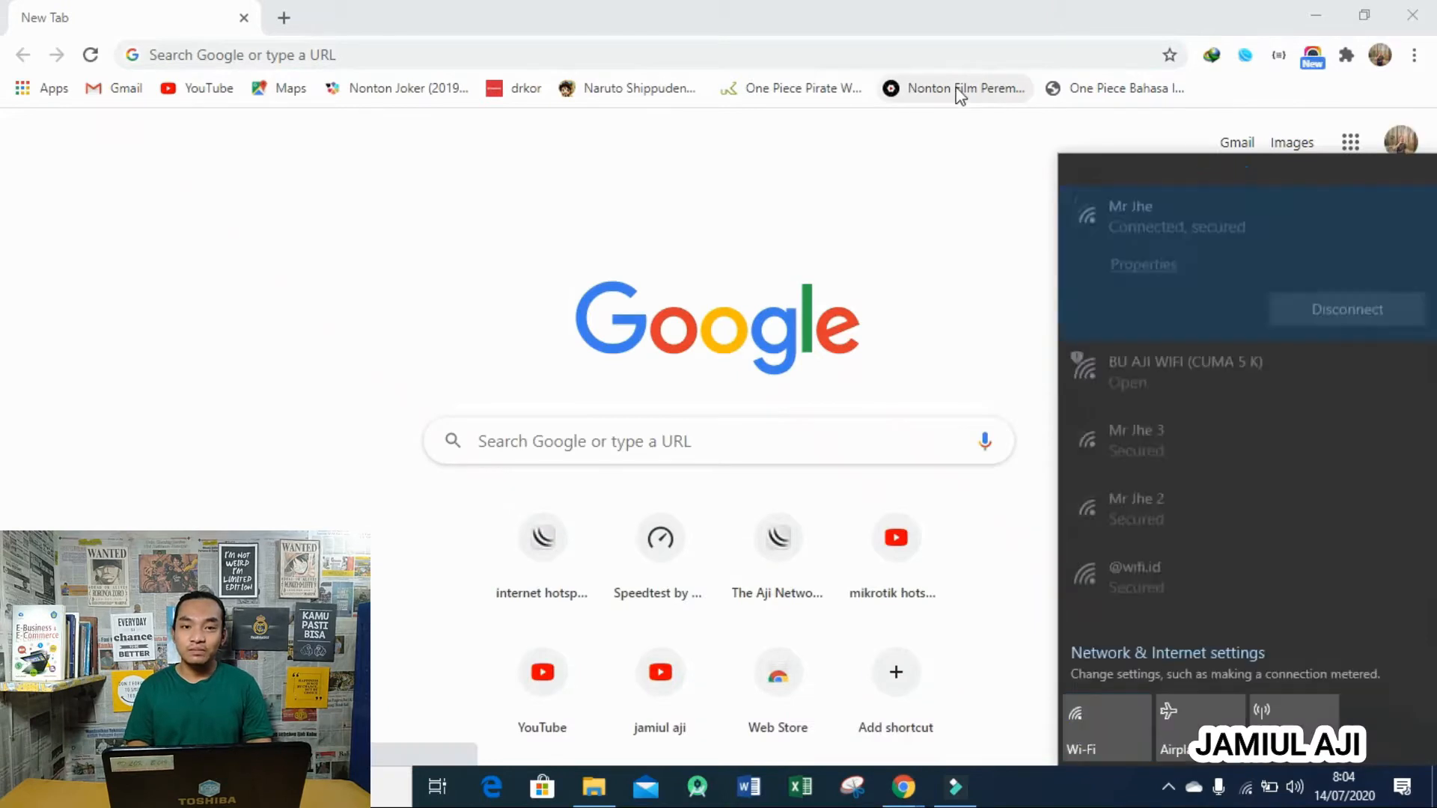
- Run a Speedtest.net test (3 ms ping, 26.28 Mbps down, 6.36 Mbps up), then close Chrome
click(778, 55)
text(speedtest.net)
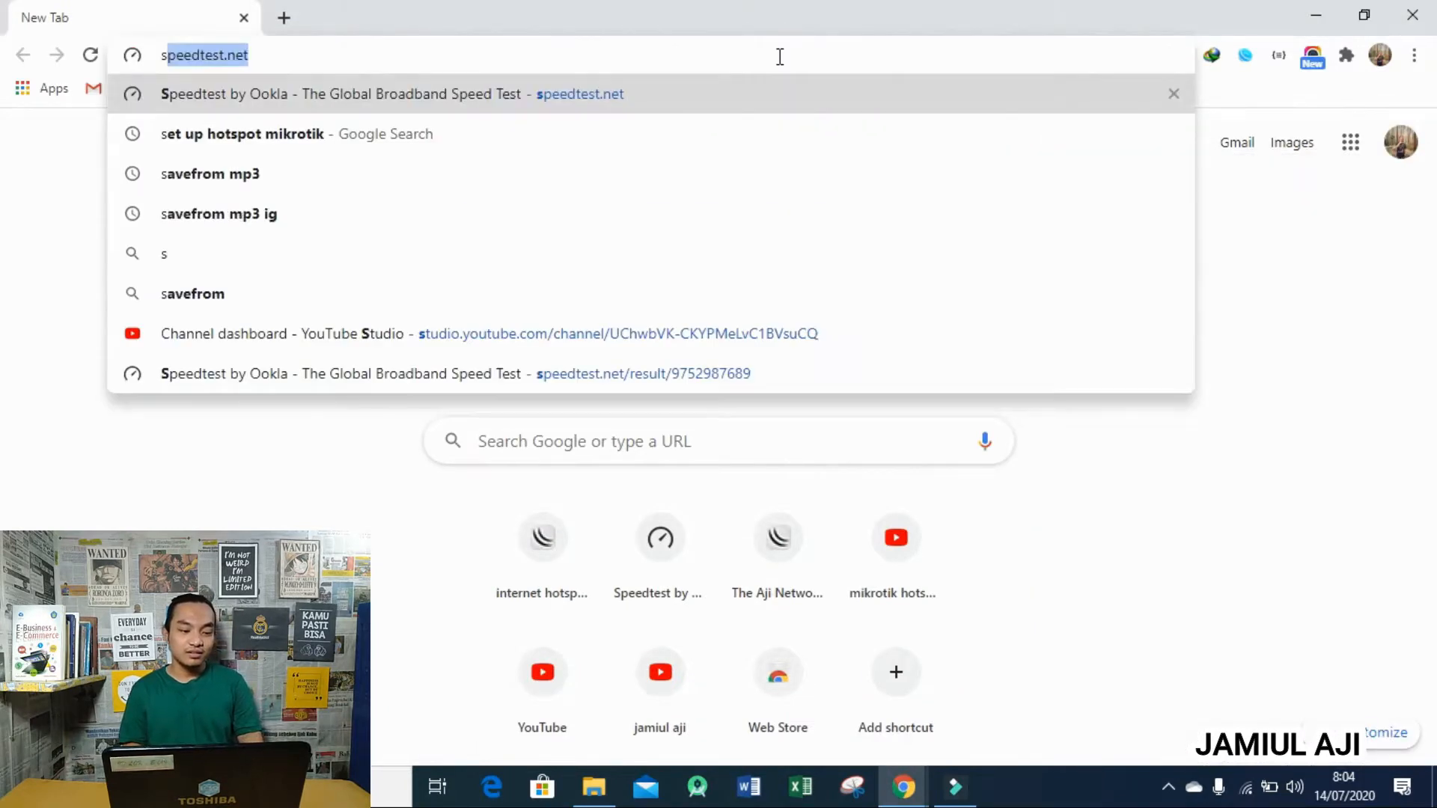
key(Return)
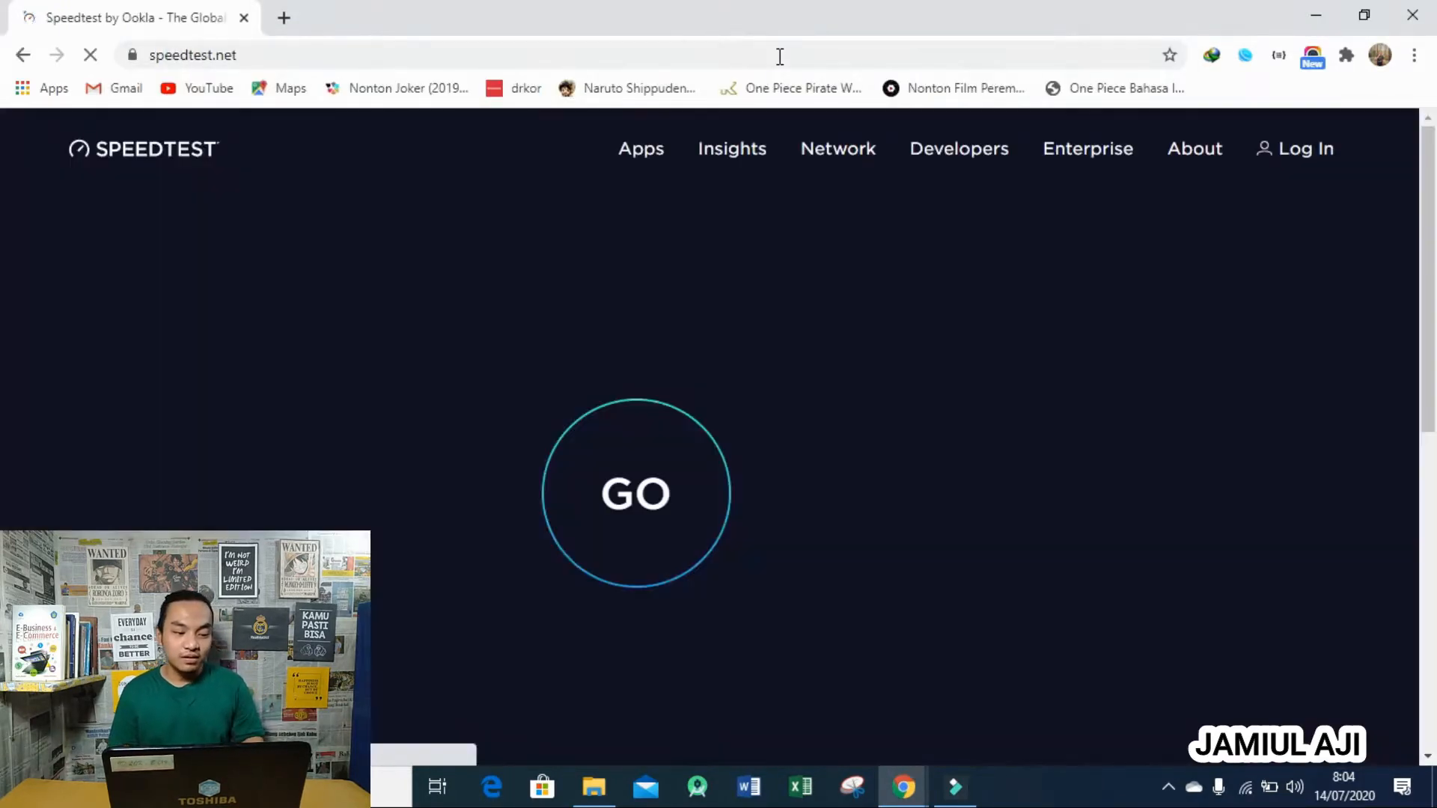
click(607, 466)
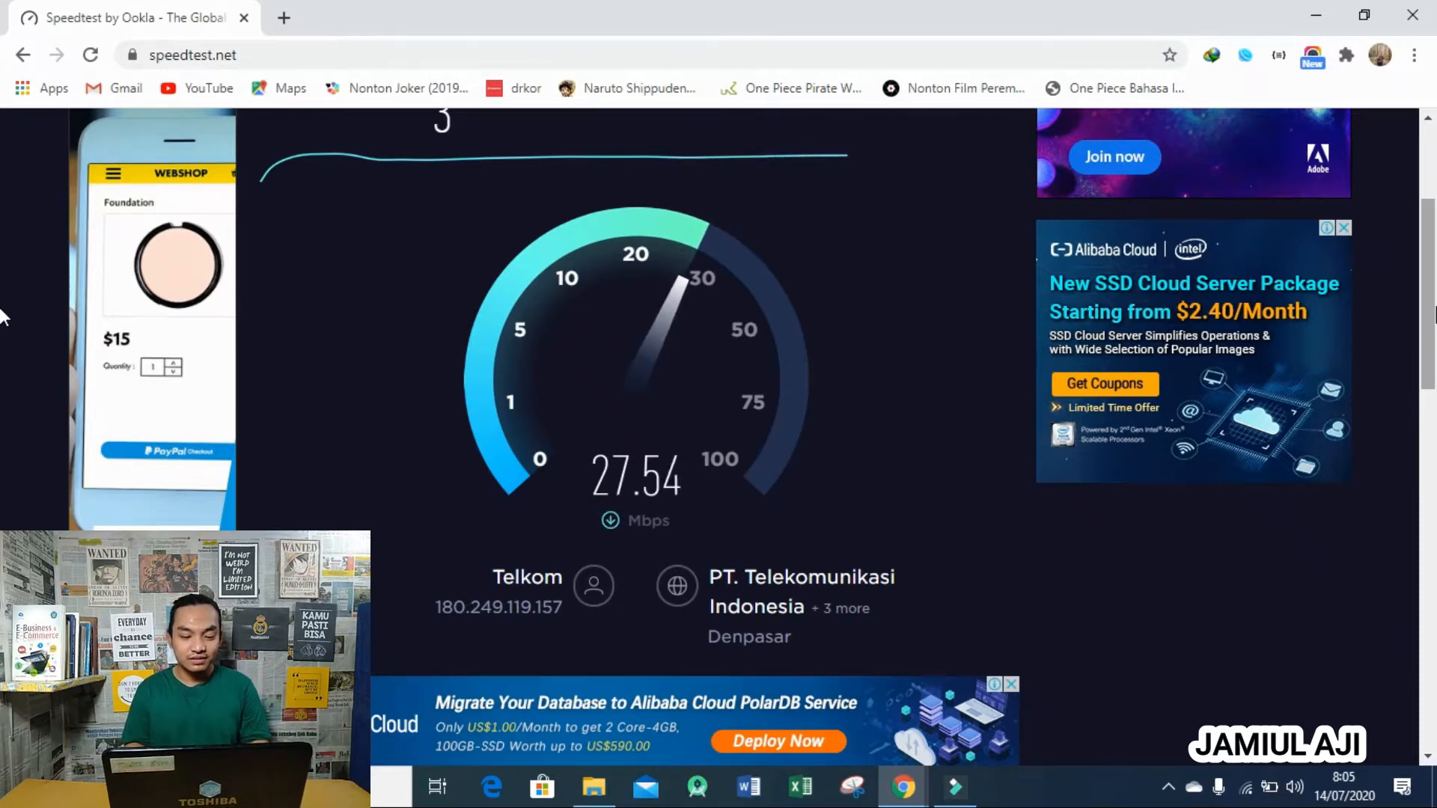
scroll(2, 317, up, 2)
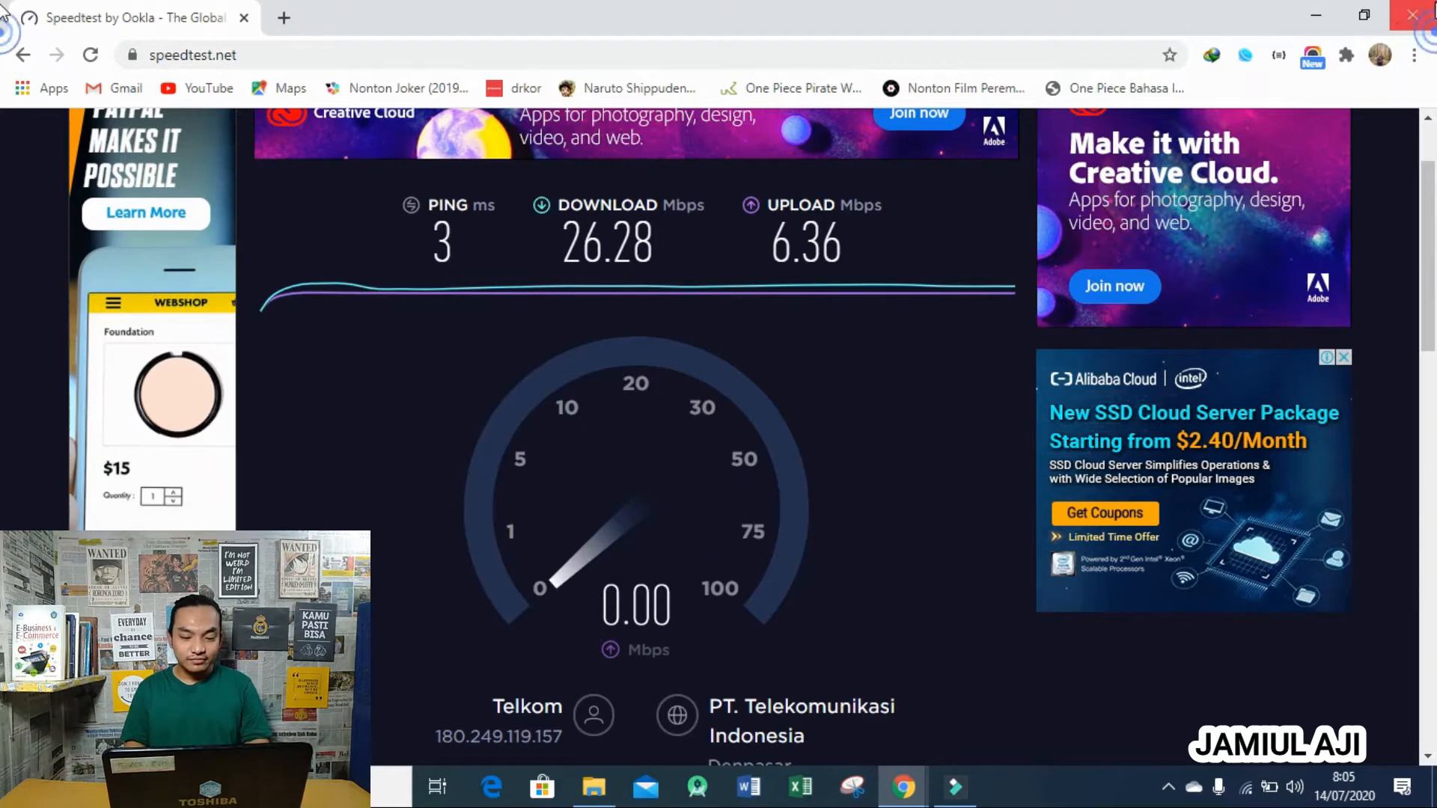
click(1416, 13)
click(1417, 12)
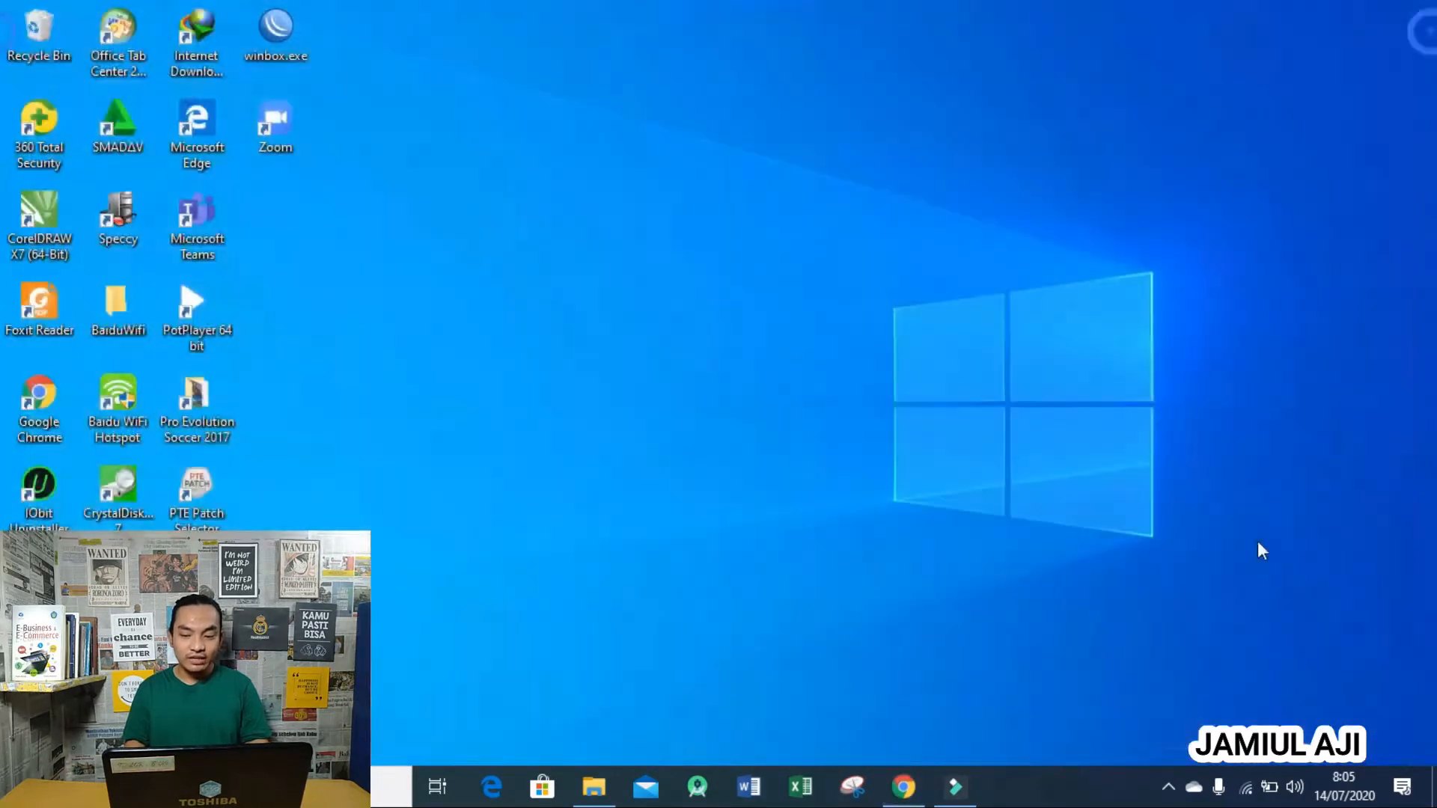
- Connect Windows to the open BU AJI WIFI (CUMA 5 K) wireless network
click(1246, 787)
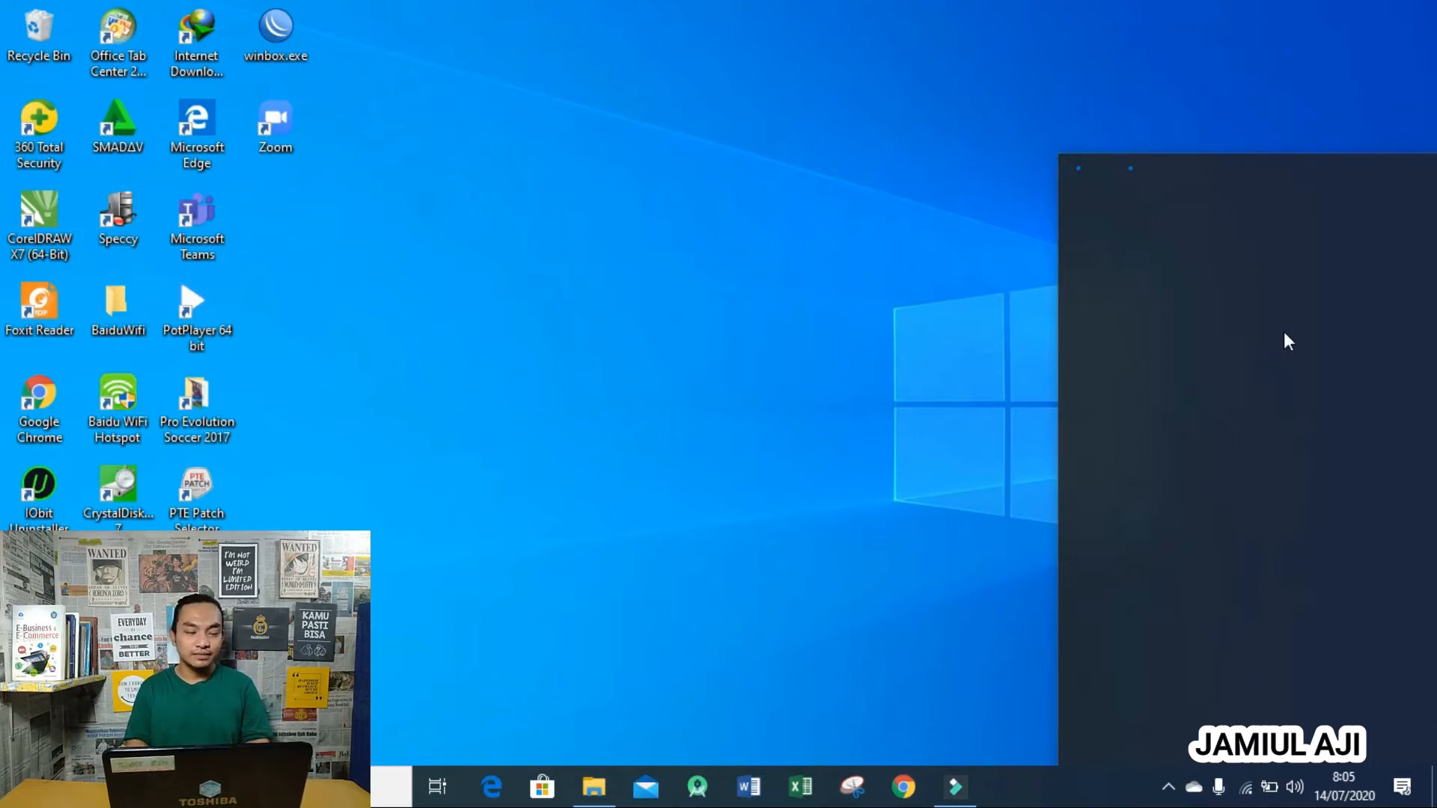
click(1284, 341)
click(1304, 416)
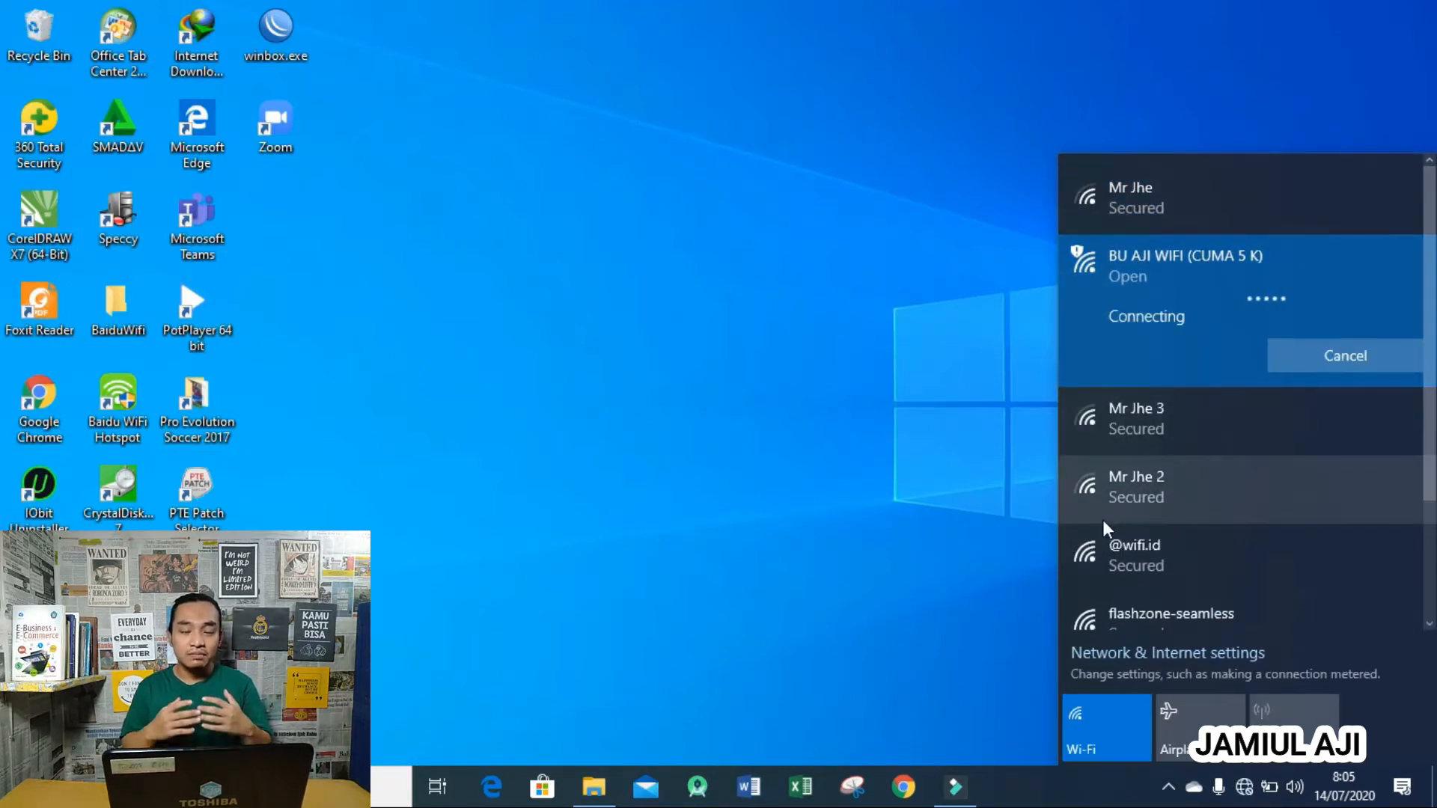
key(Escape)
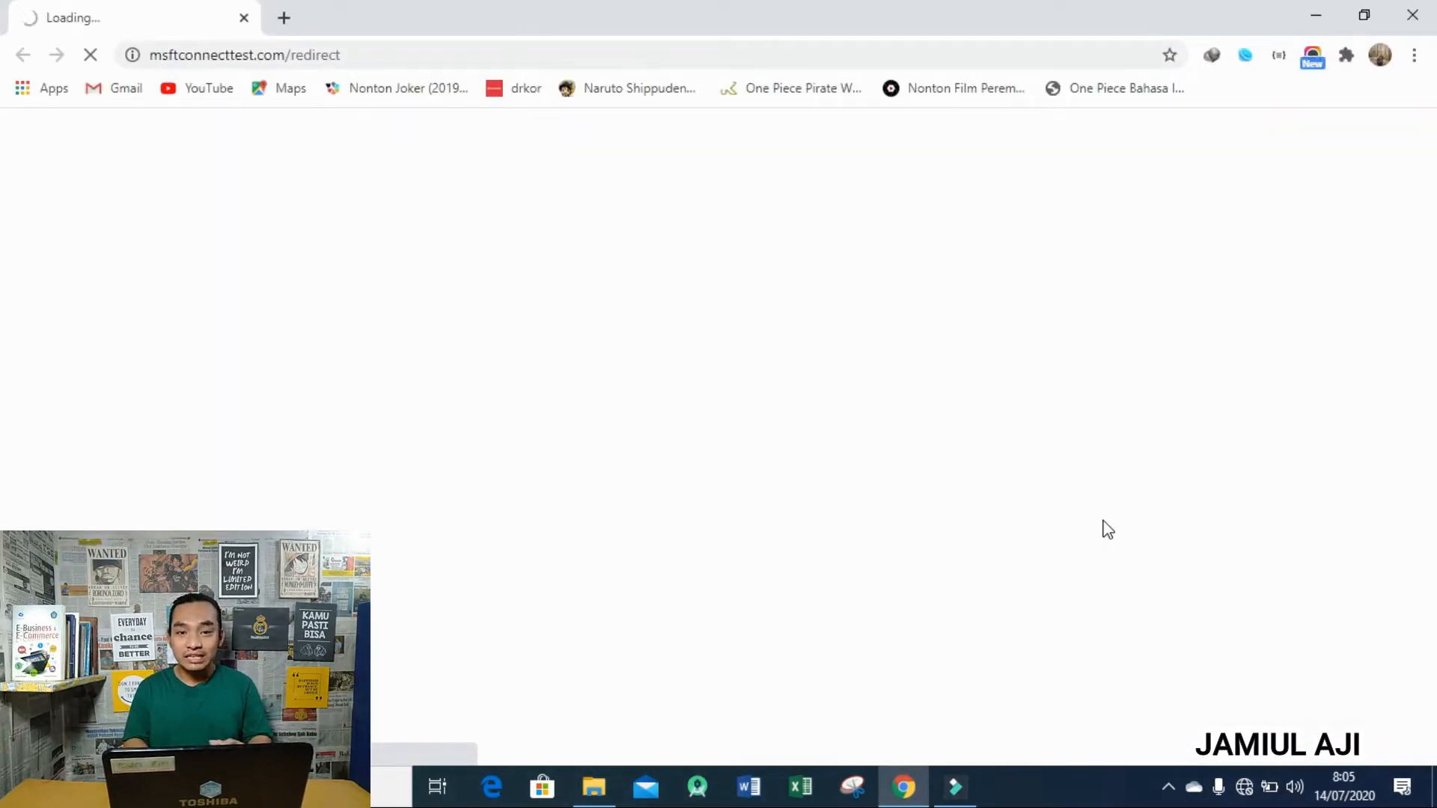
- Log in on the Bu Aji Wifi portal with the saved username and the password, then close Chrome
click(748, 416)
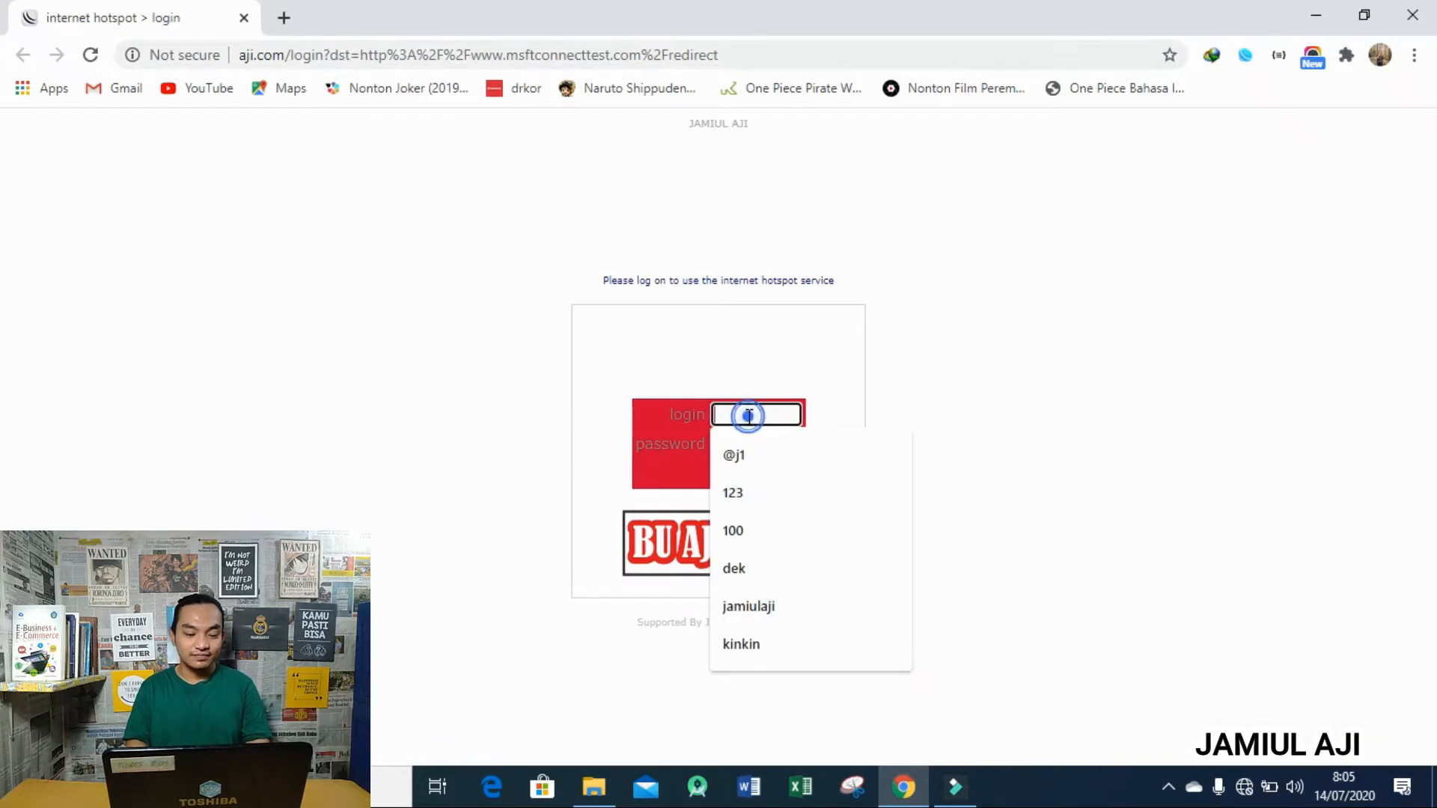
click(734, 455)
click(742, 445)
text(123)
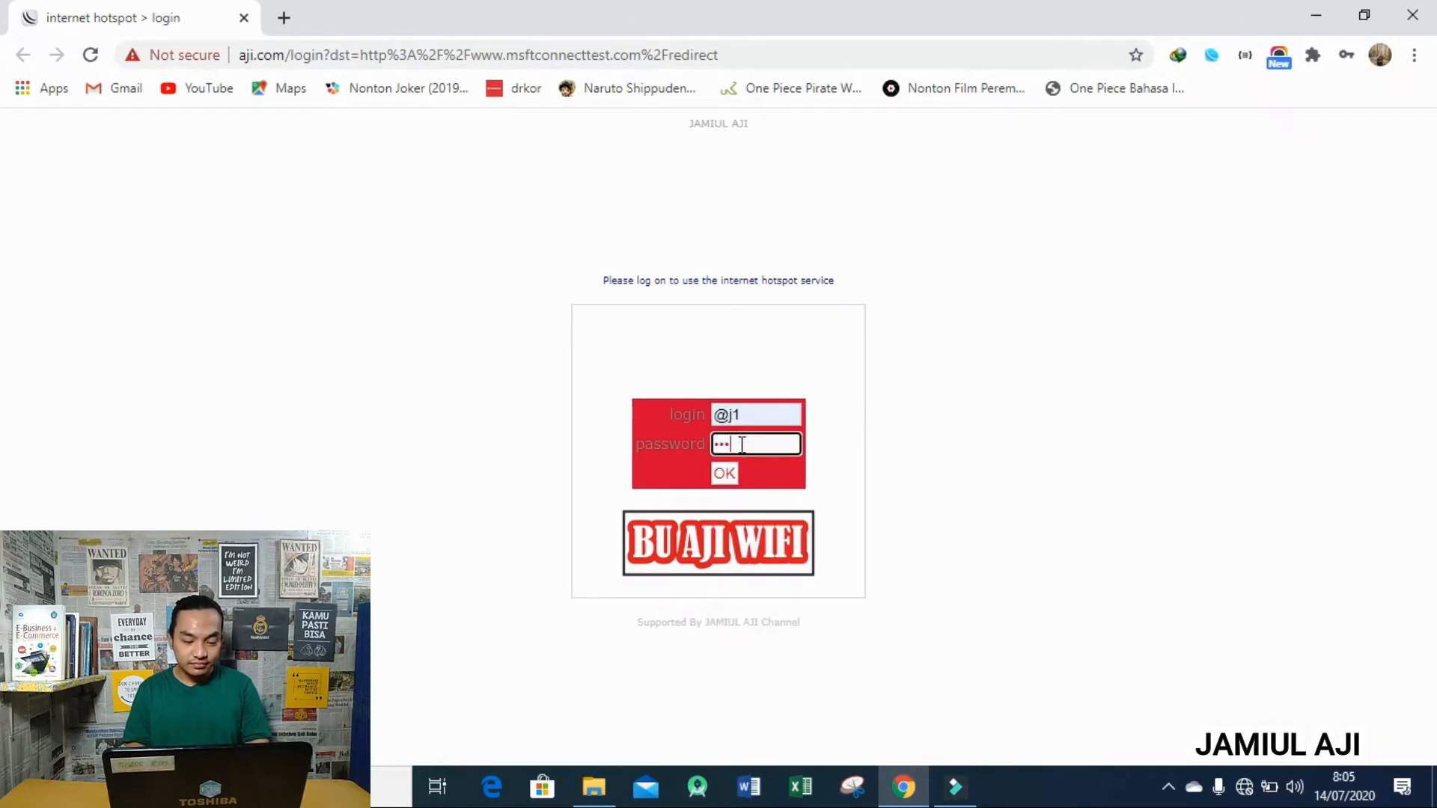
key(Return)
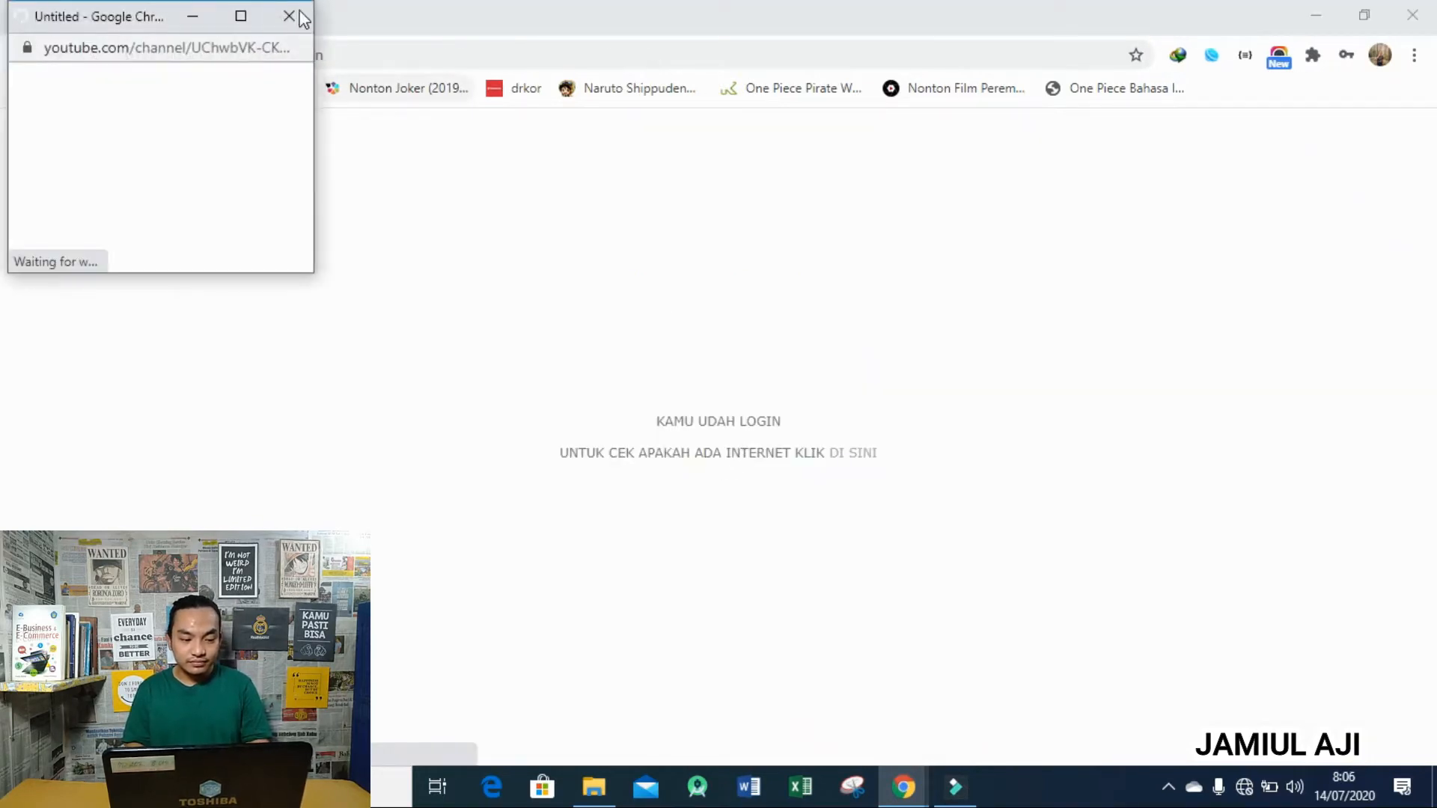
click(289, 16)
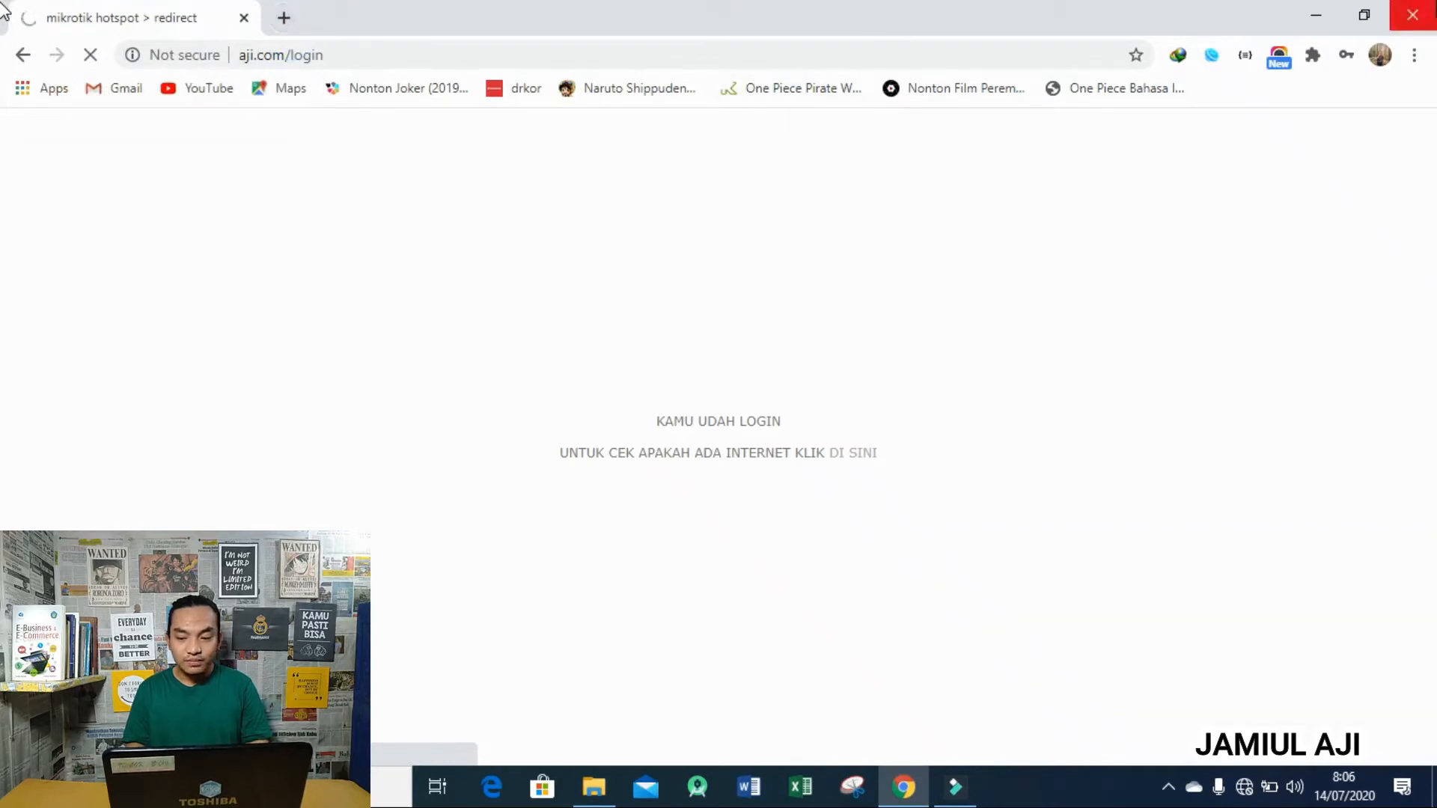
key(super+d)
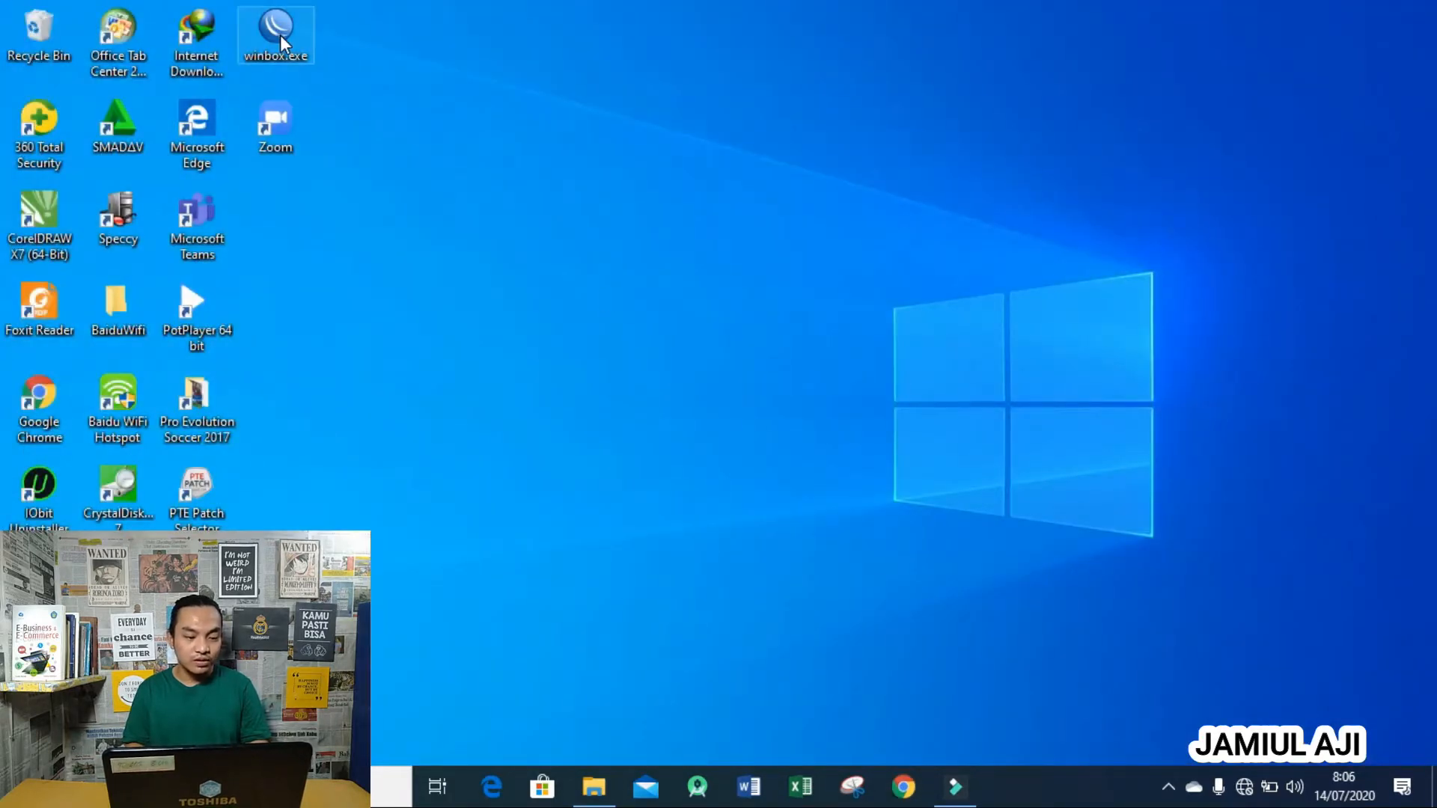
- Launch WinBox and log in to the RB951Ui-2HnD router picked from Neighbors
double_click(280, 34)
click(230, 122)
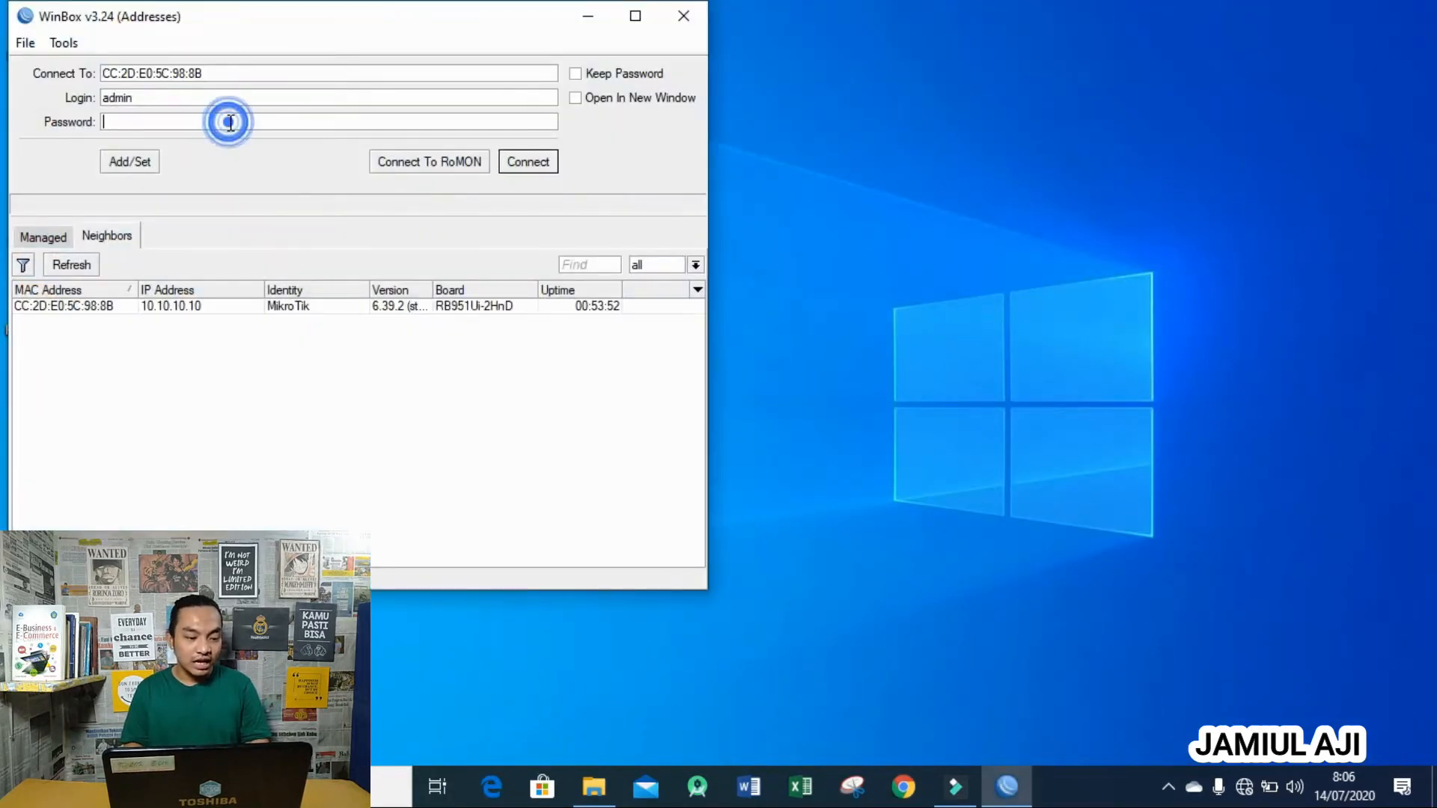
text(******)
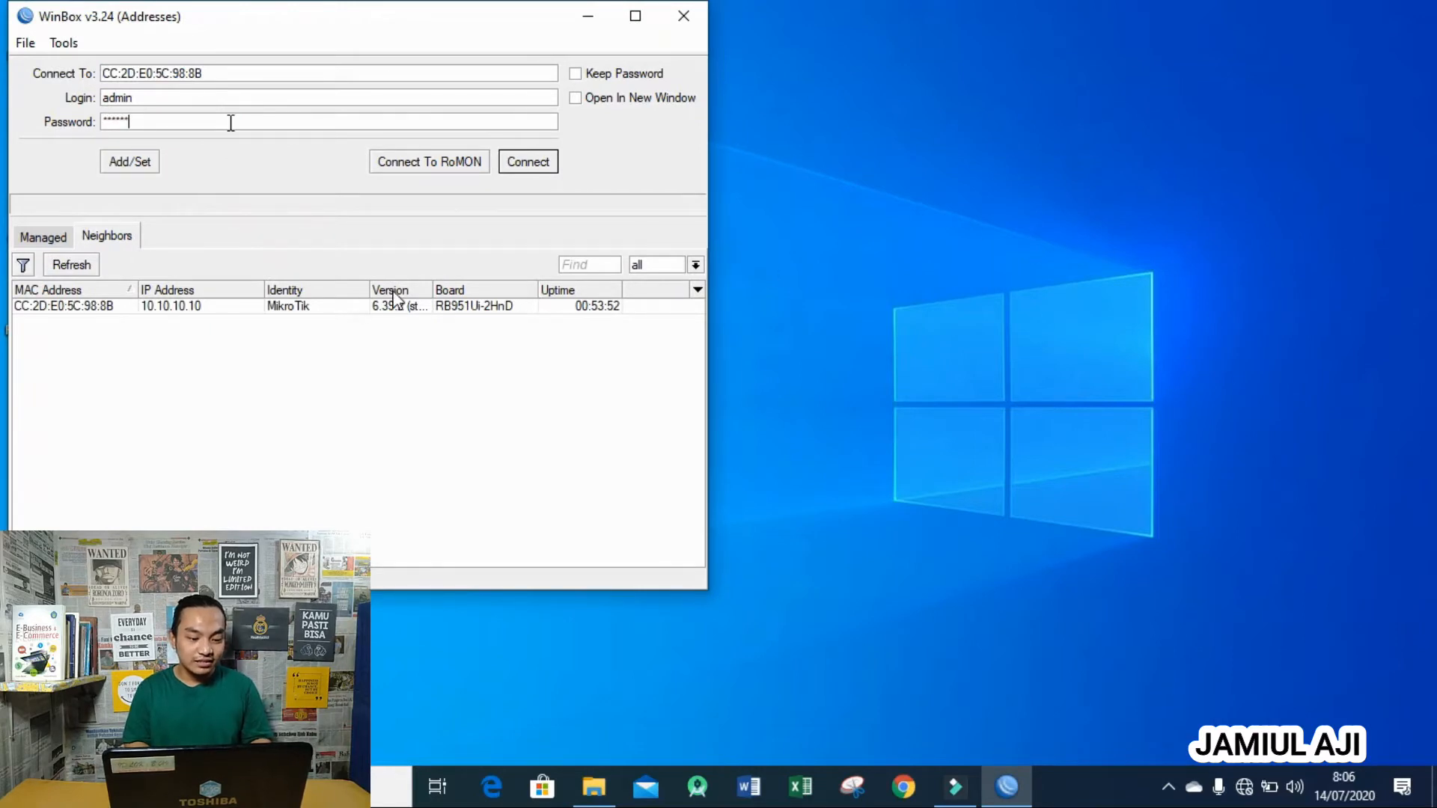
click(80, 305)
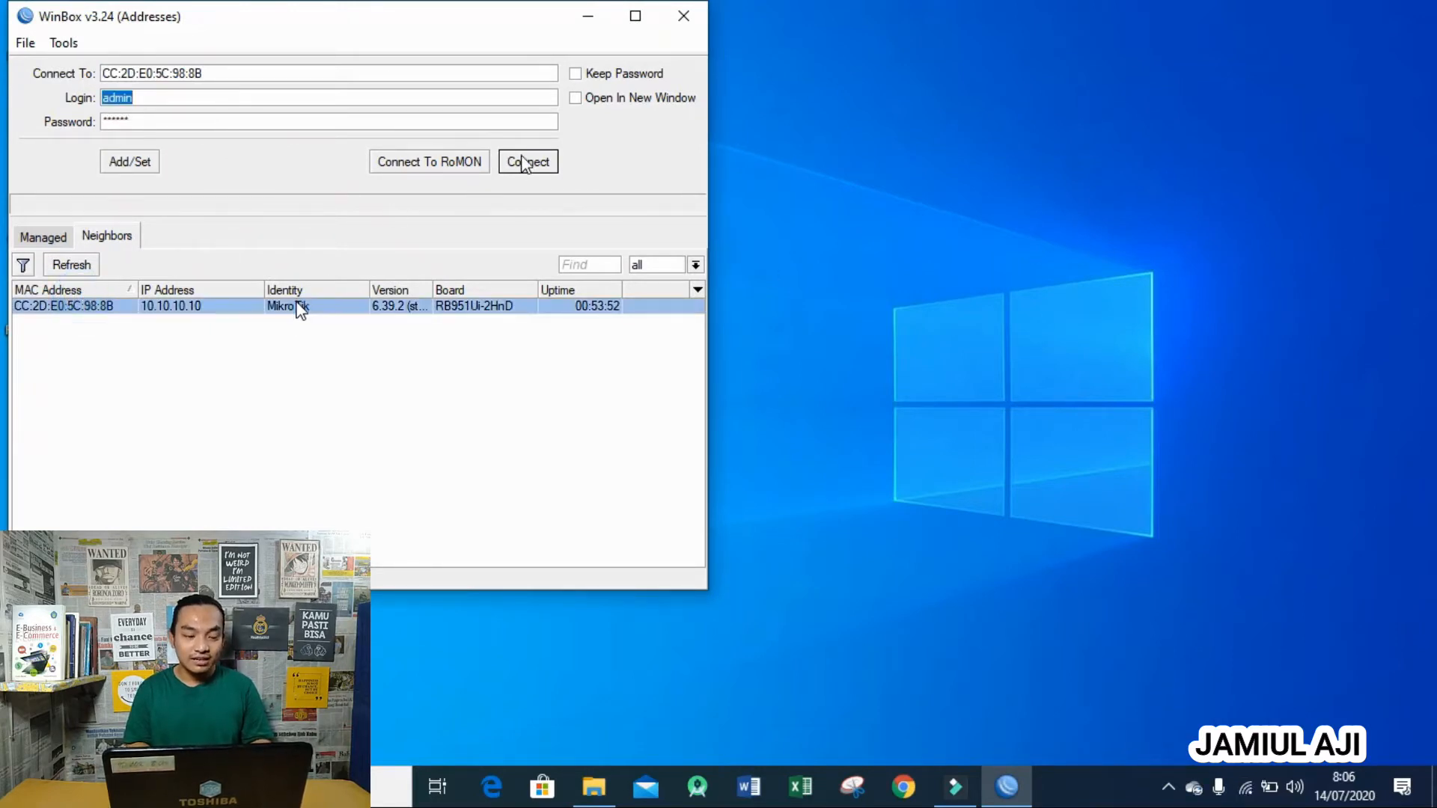
click(524, 163)
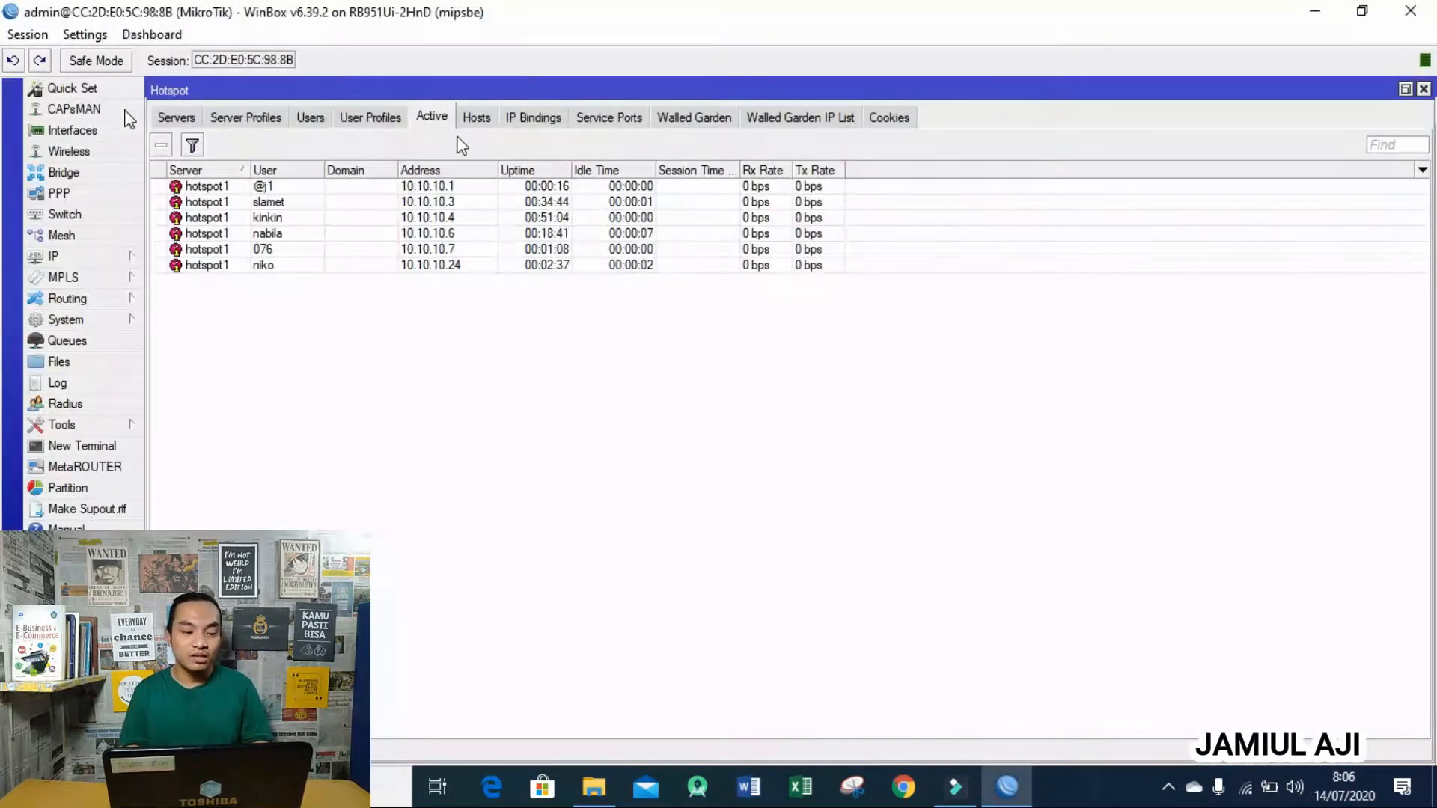
- Close the Hotspot window and show the IP Address List for wlan1 and ether1
click(1422, 89)
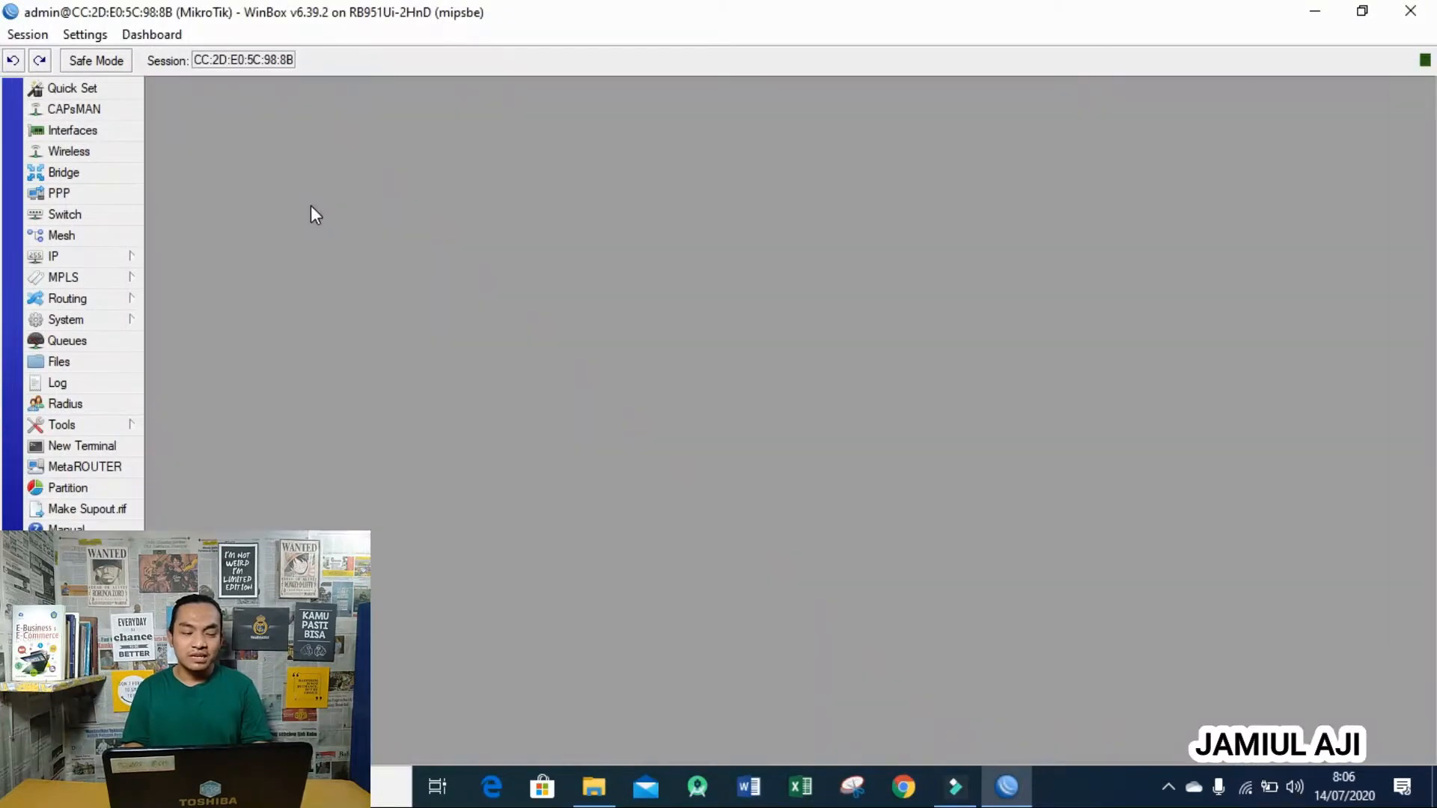
click(118, 258)
click(183, 299)
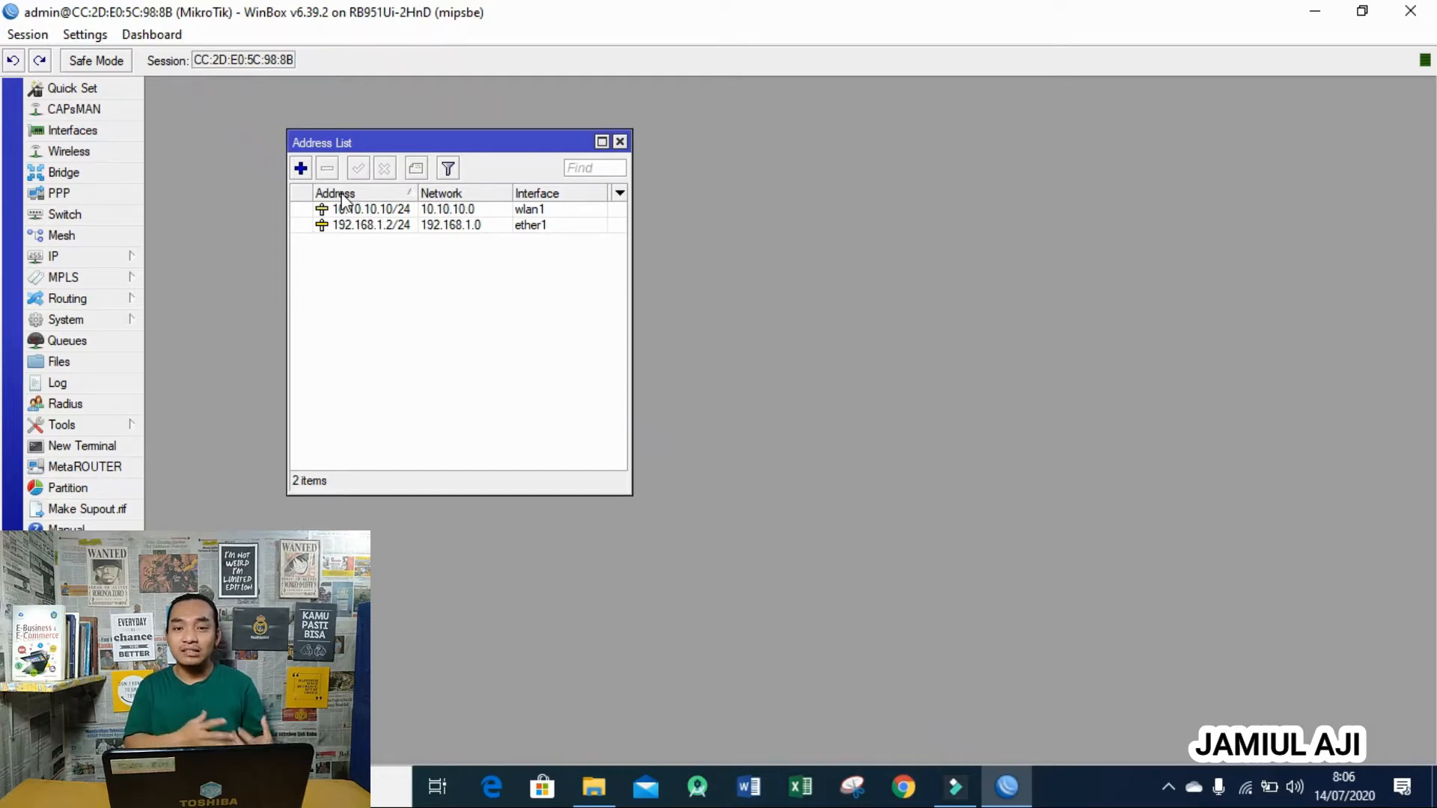
- Draft a new address 192.168.1.2/24 on ether1, then cancel it
click(339, 208)
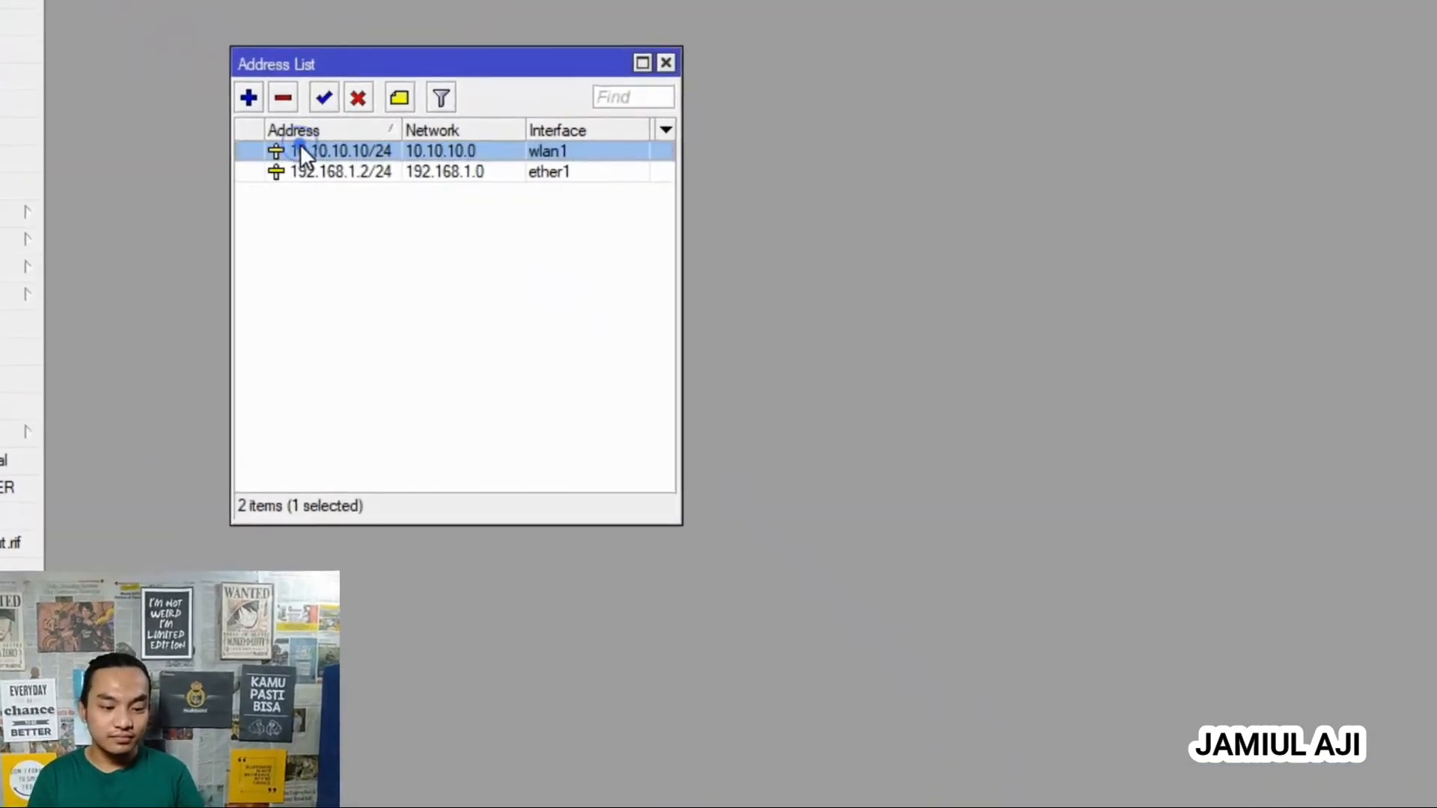
click(345, 226)
click(221, 60)
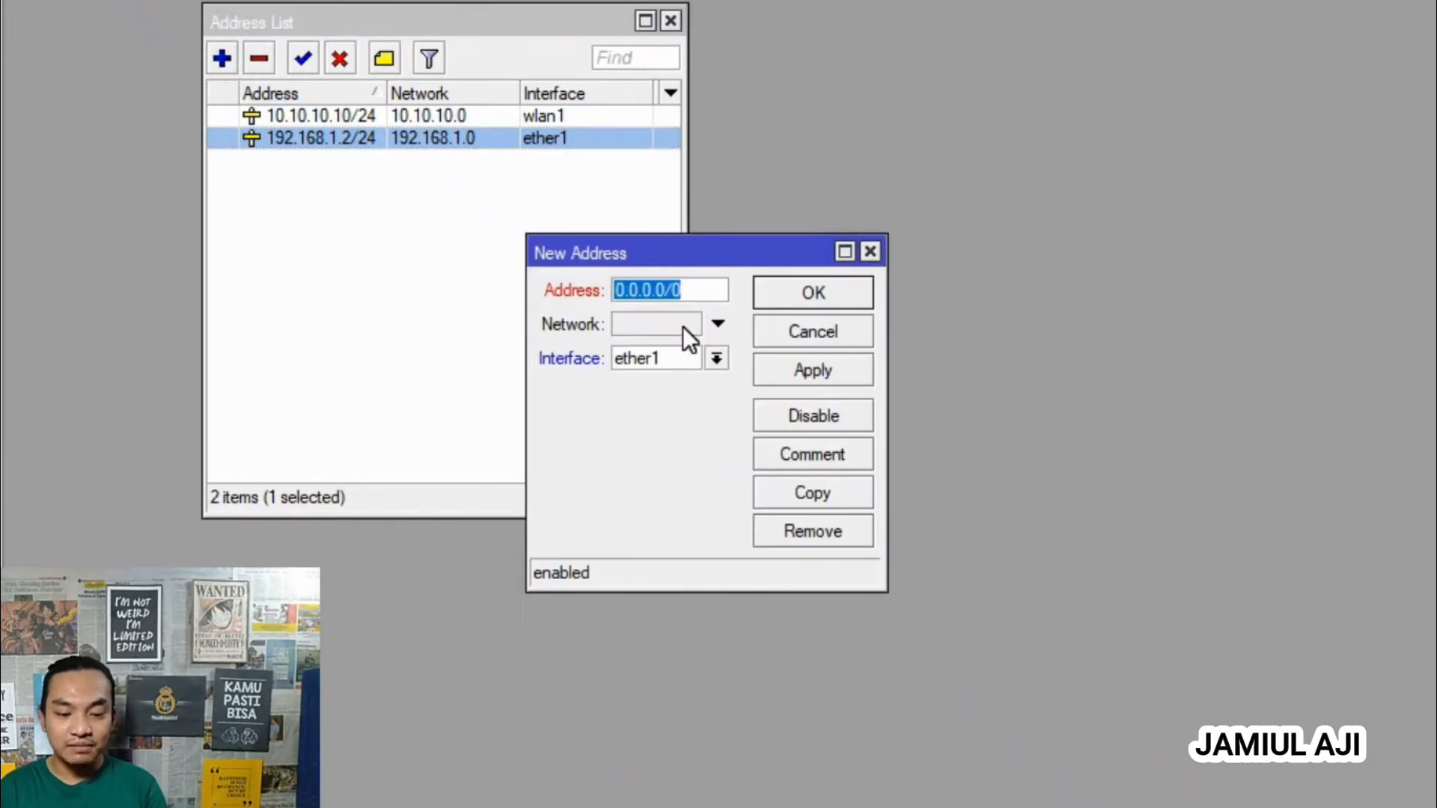
text(192.168)
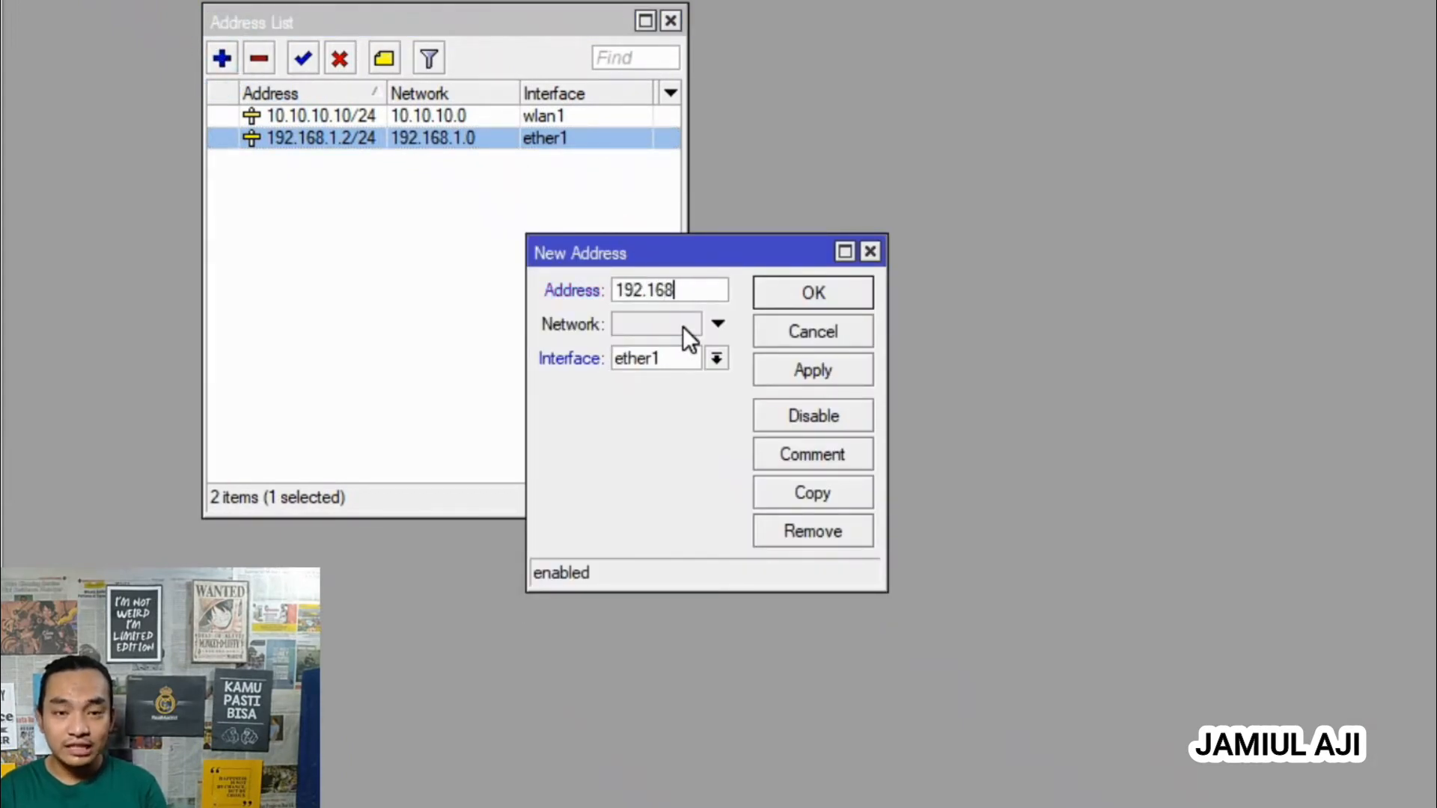
text(.1.2/)
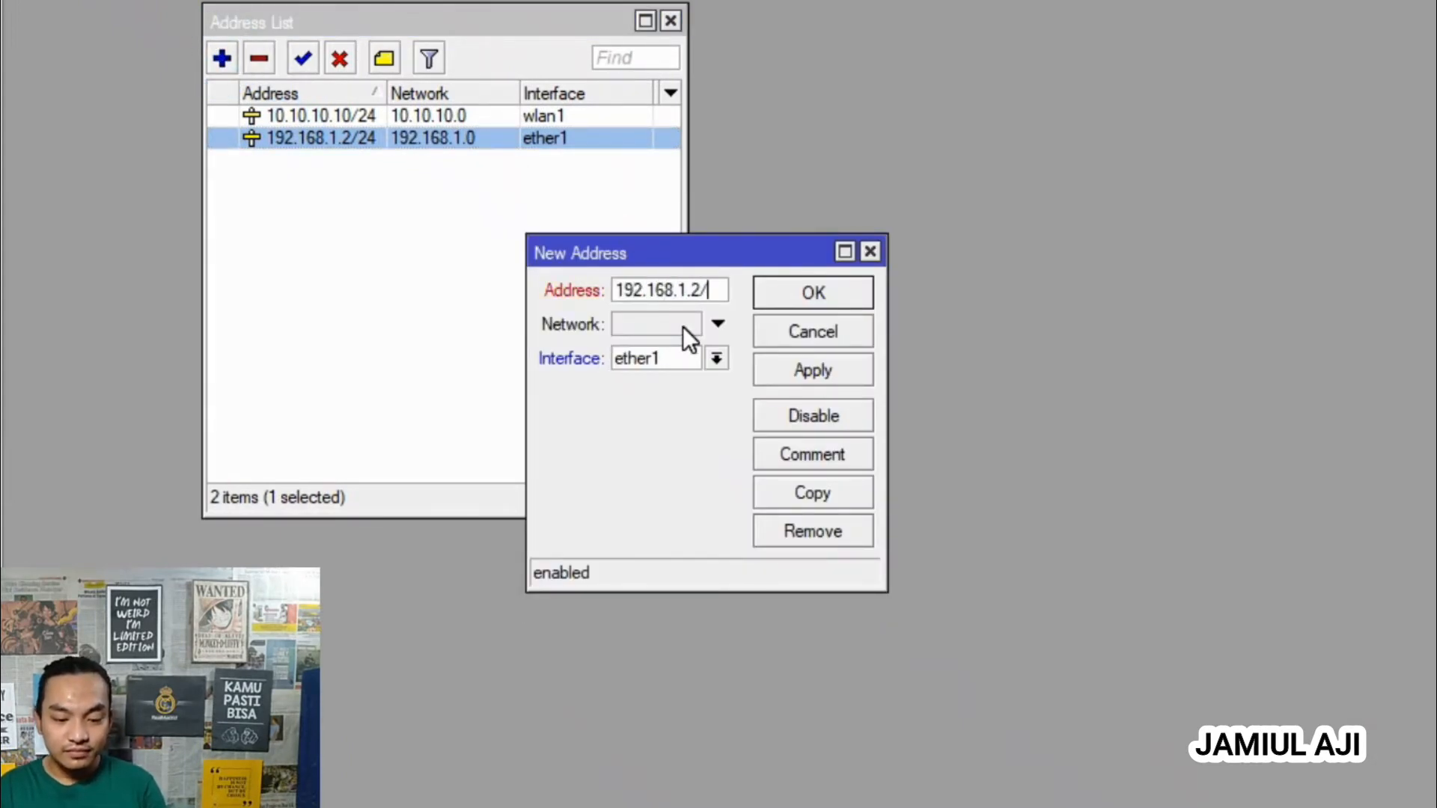
text(24)
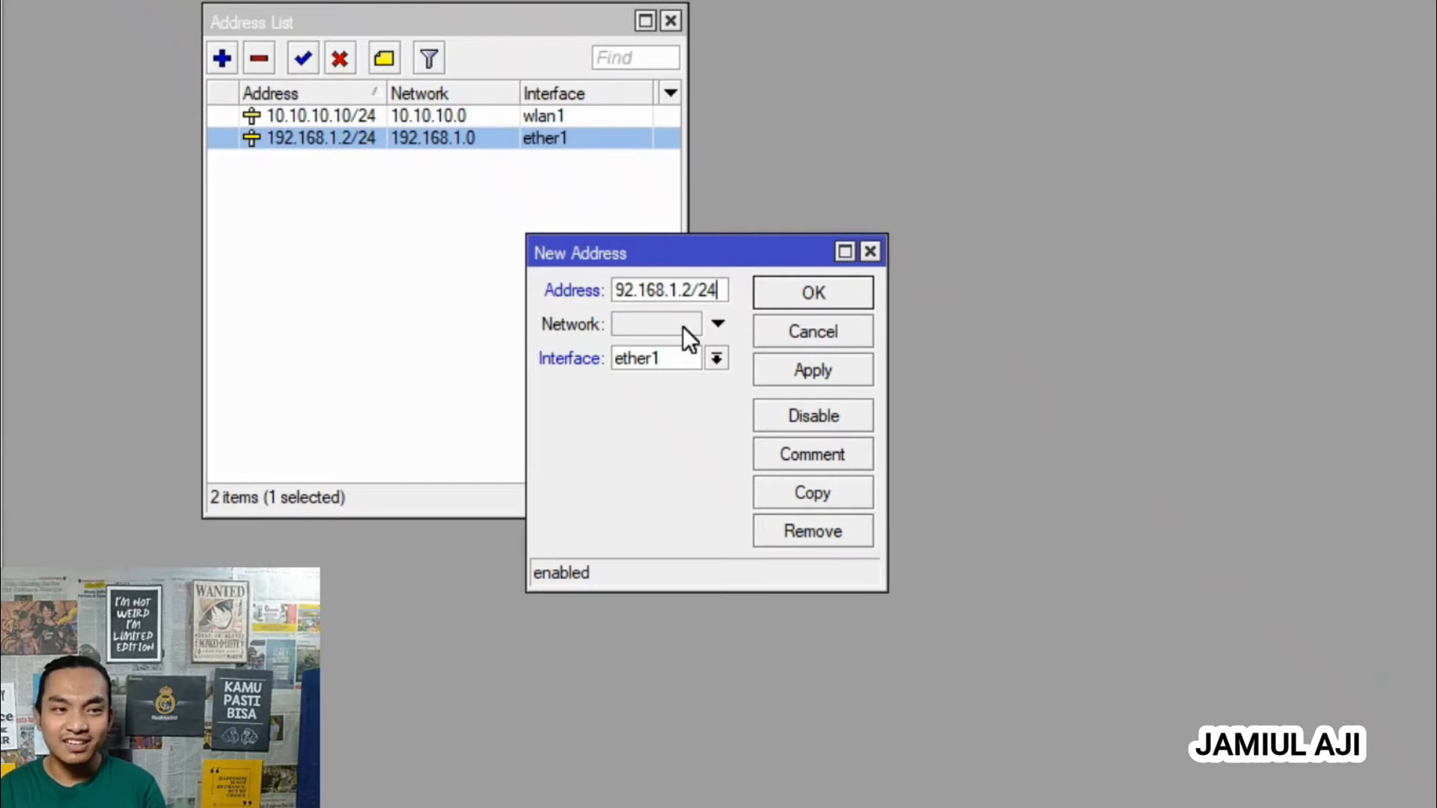
click(716, 359)
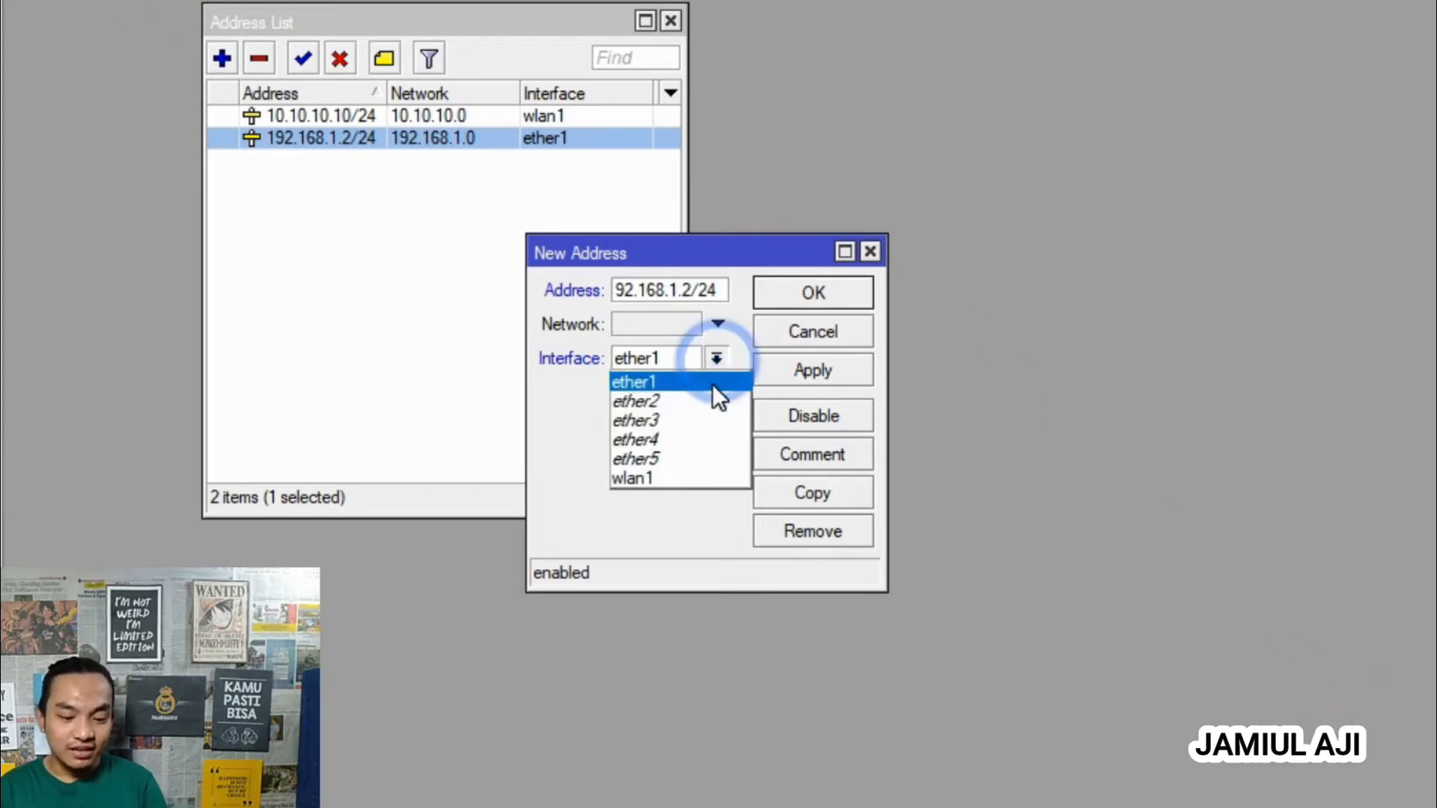
click(711, 382)
click(818, 330)
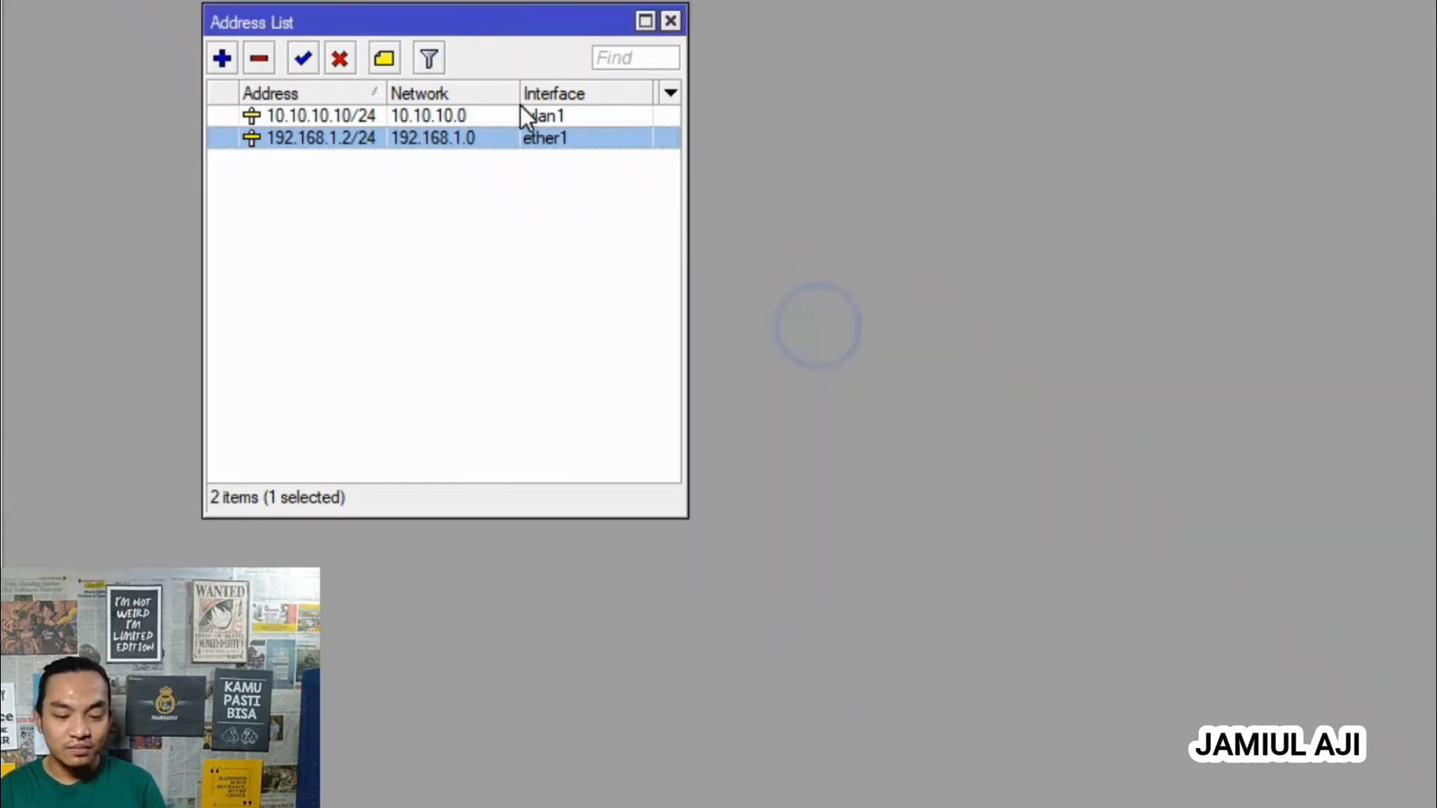
- Draft a new address 10.10.10.10/24 on wlan1, fixing the stray dot, then cancel it
click(221, 58)
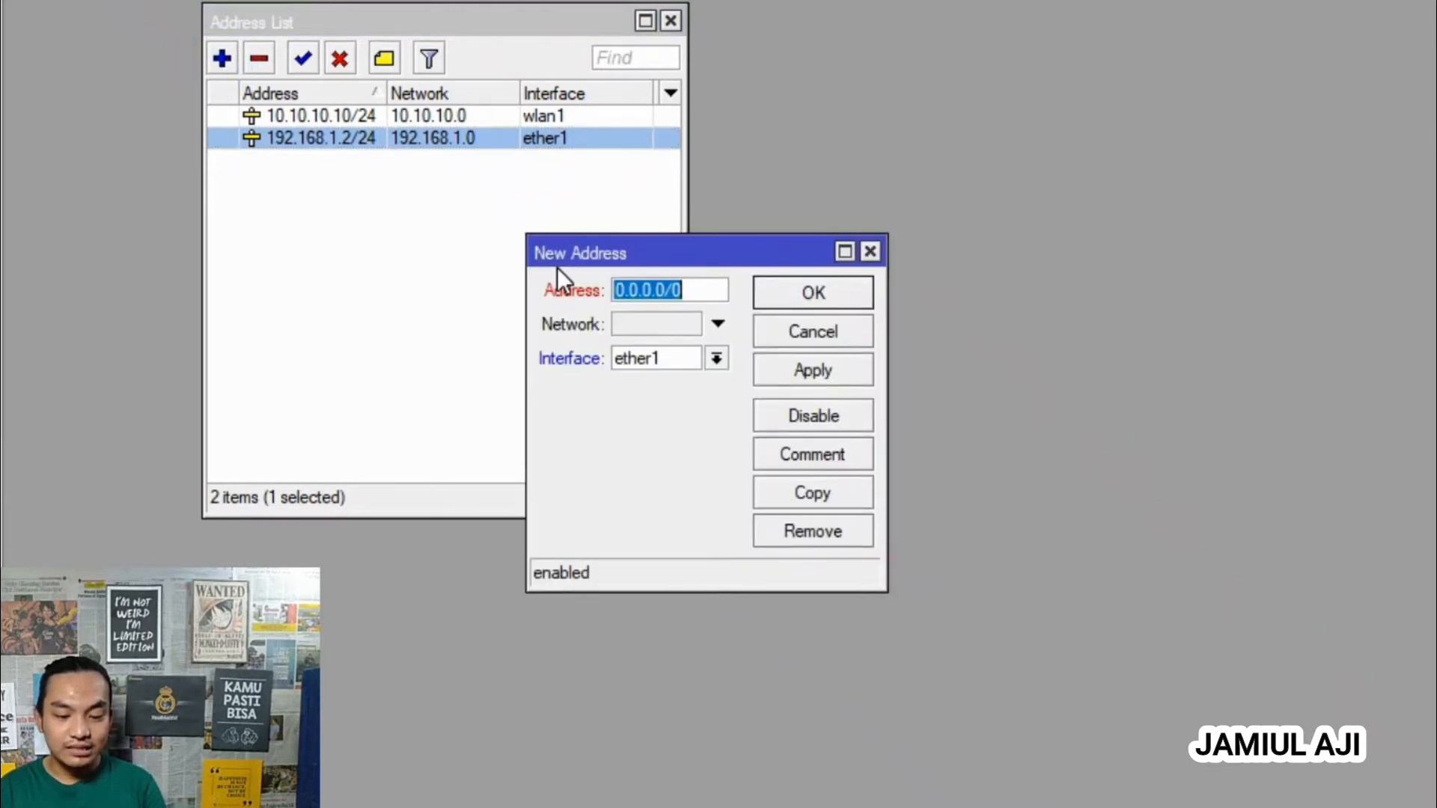
text(10.10.10.10)
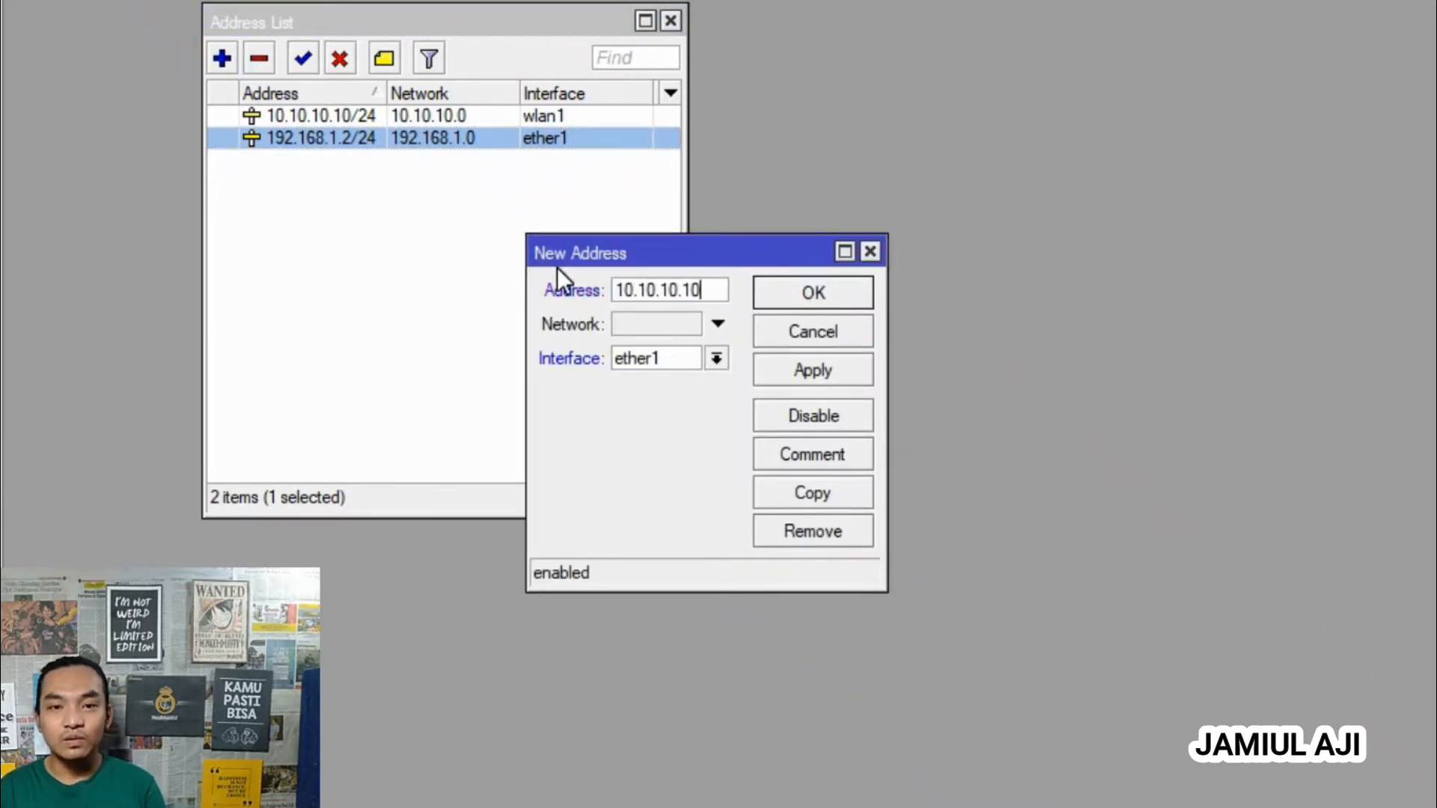
text(./24)
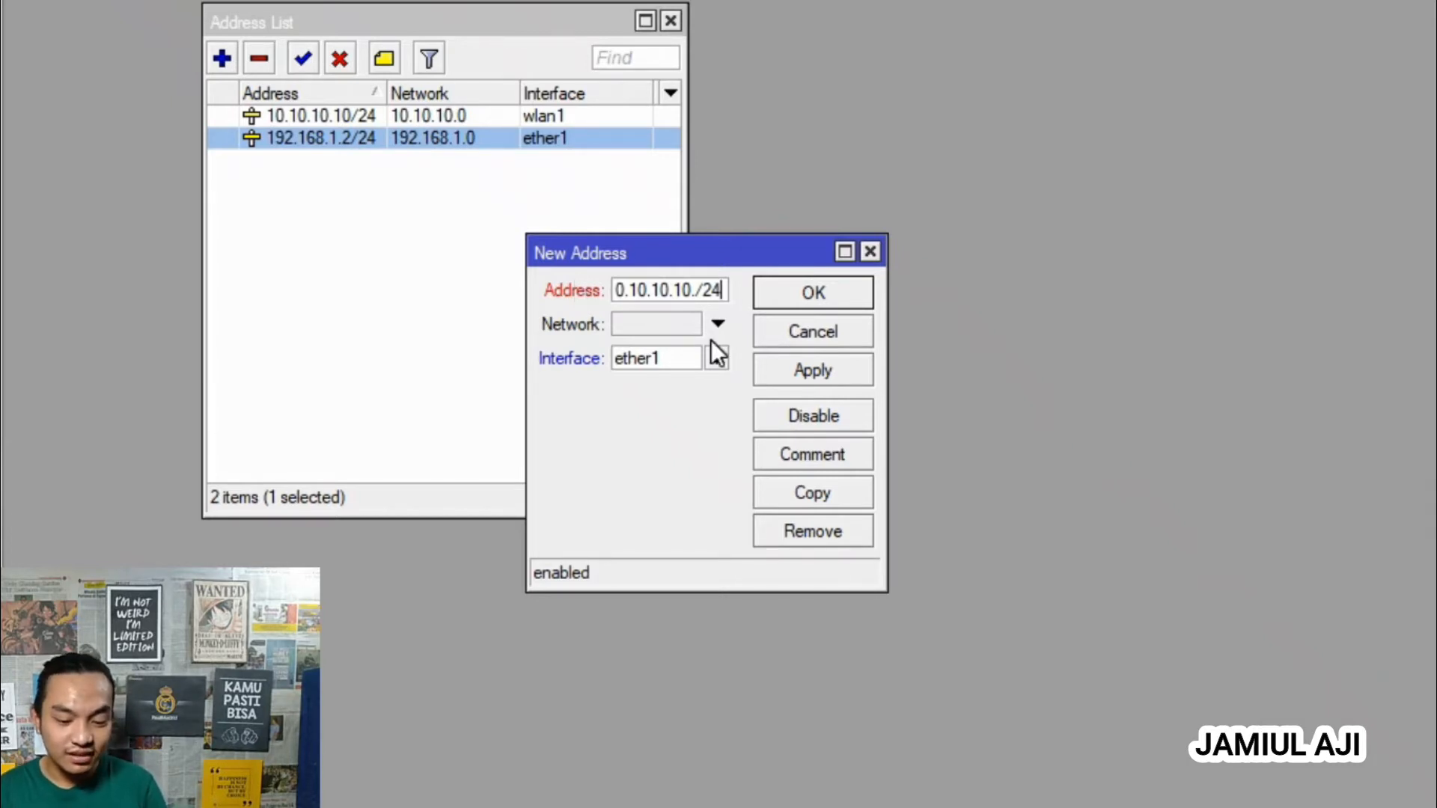
click(697, 290)
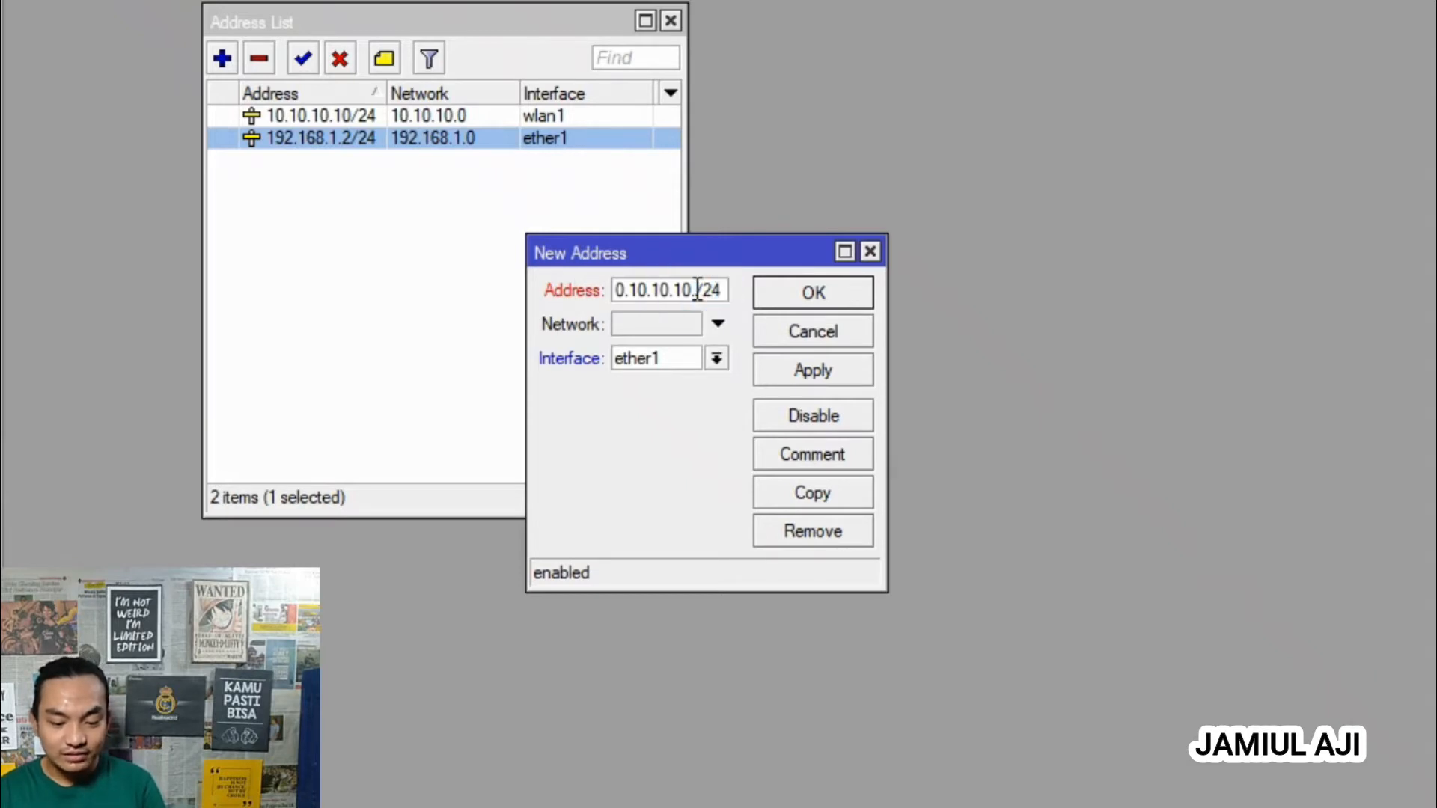
key(BackSpace)
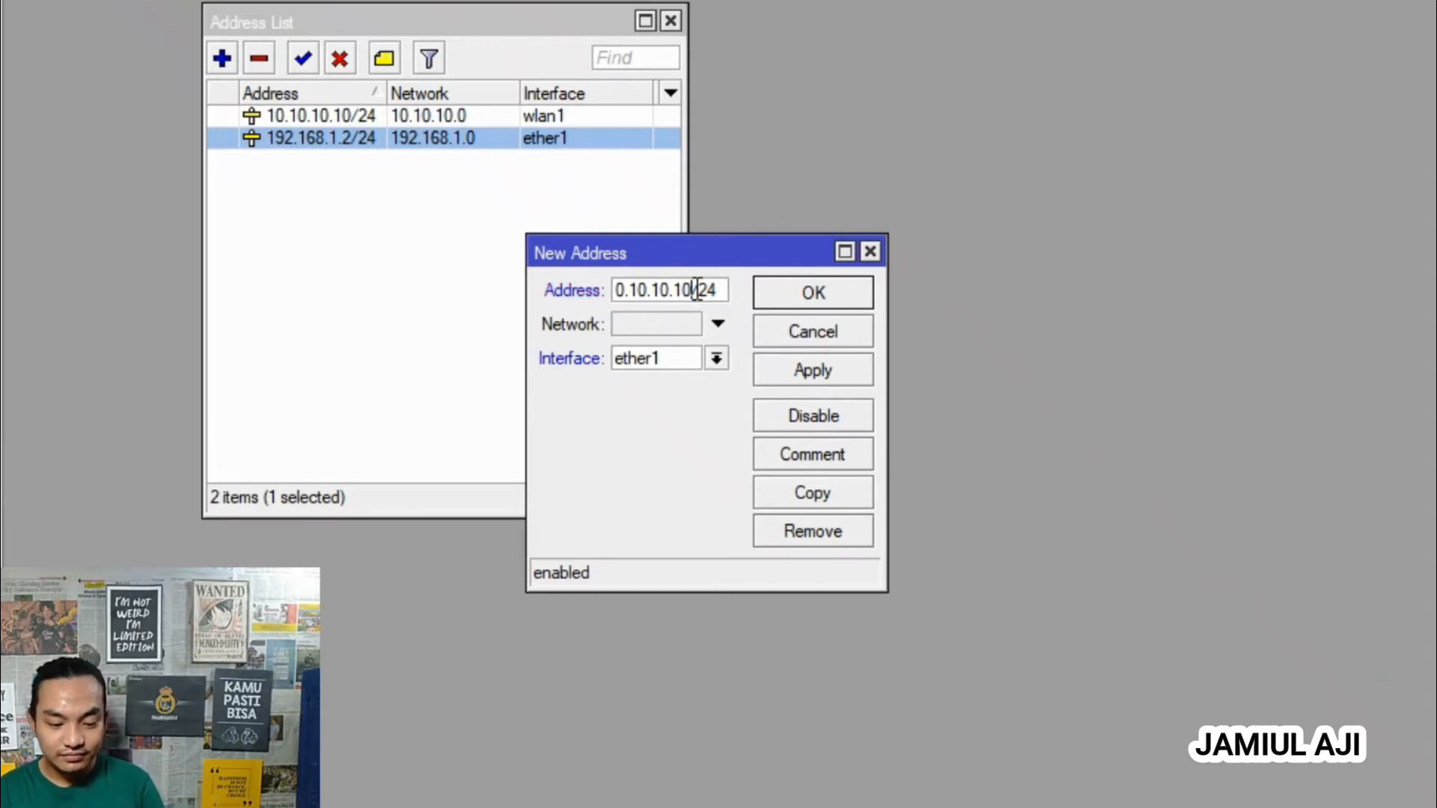
click(716, 358)
click(678, 480)
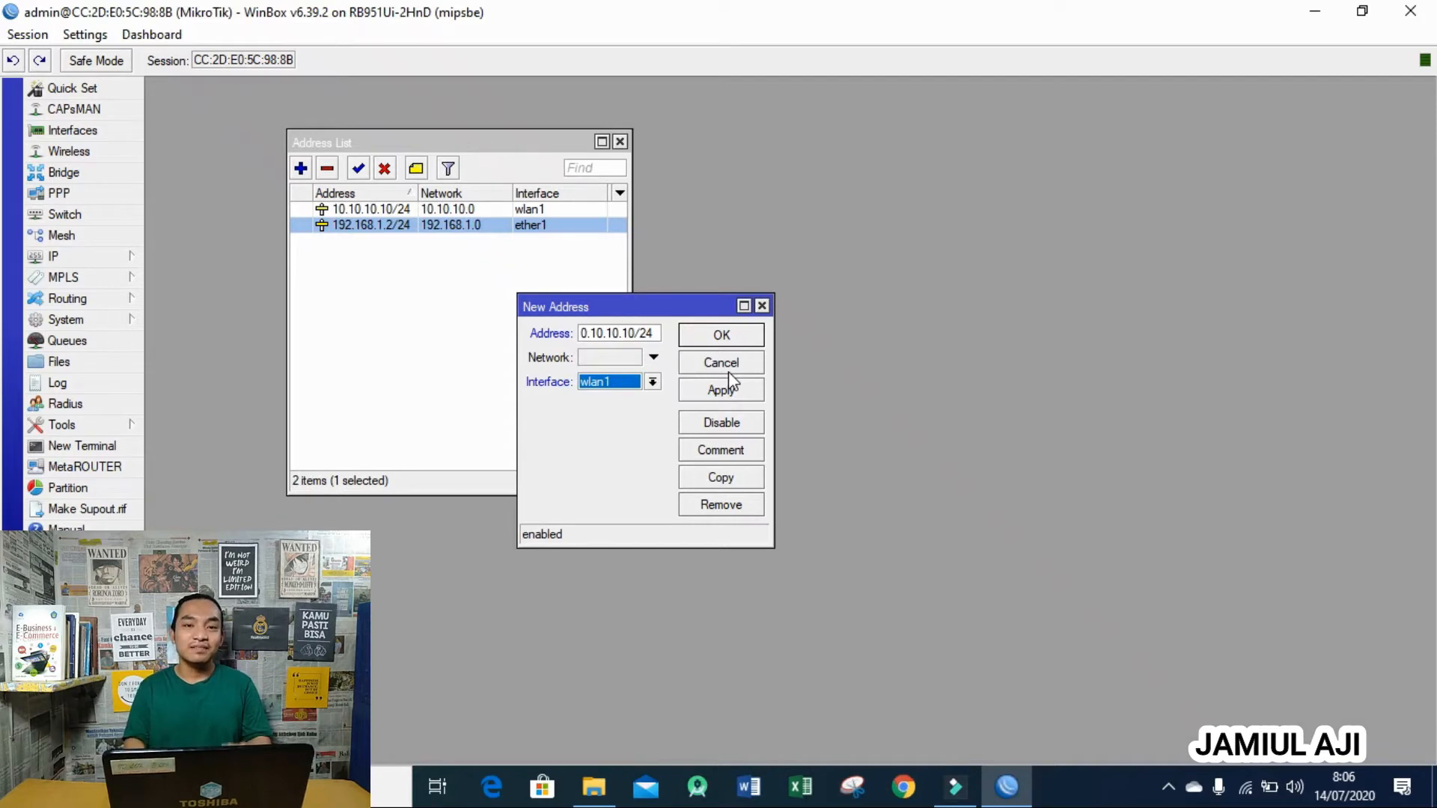
click(728, 369)
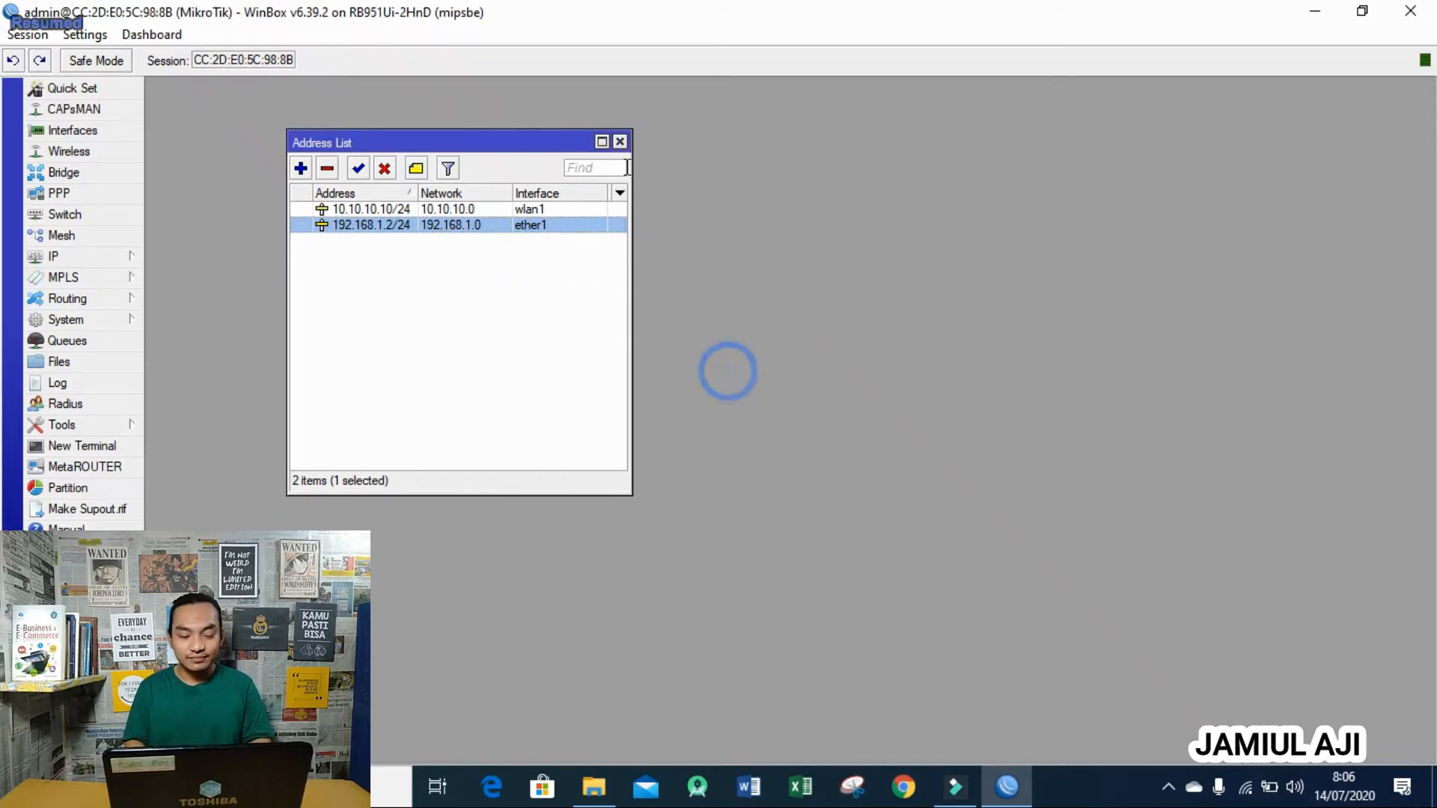
- Close the Address List and select wlan1 in the Interface List (ether1–ether5, wlan1)
click(619, 142)
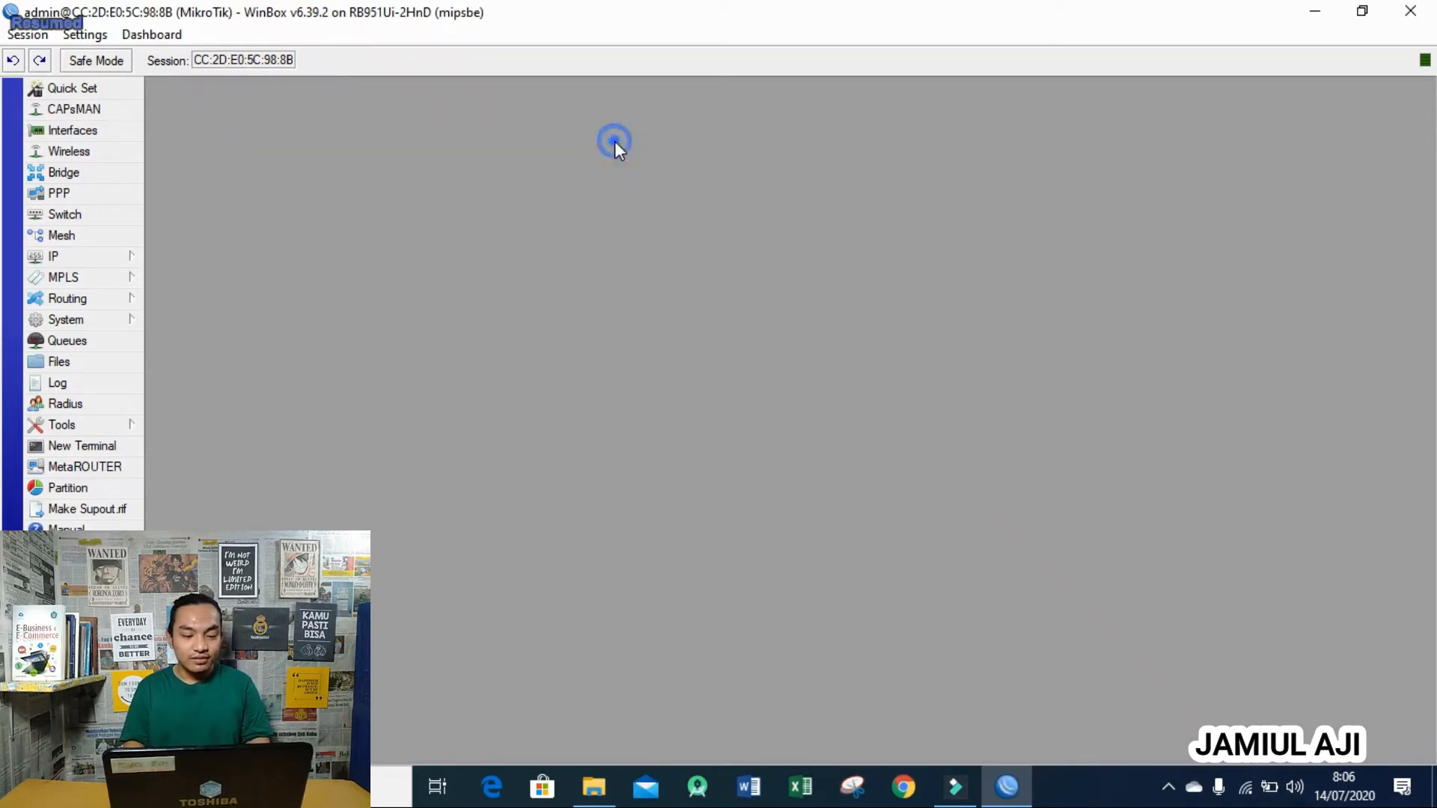
click(75, 132)
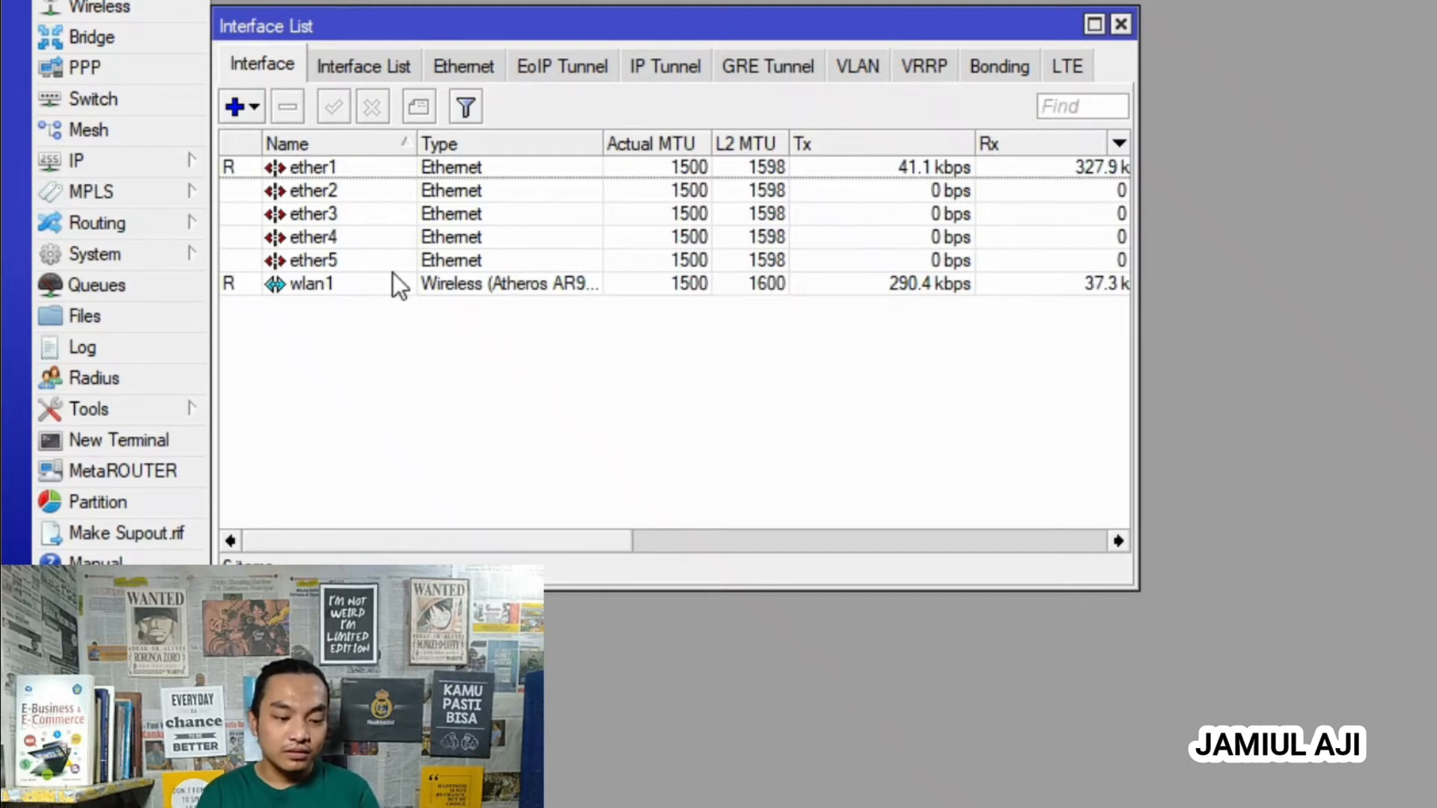
click(395, 287)
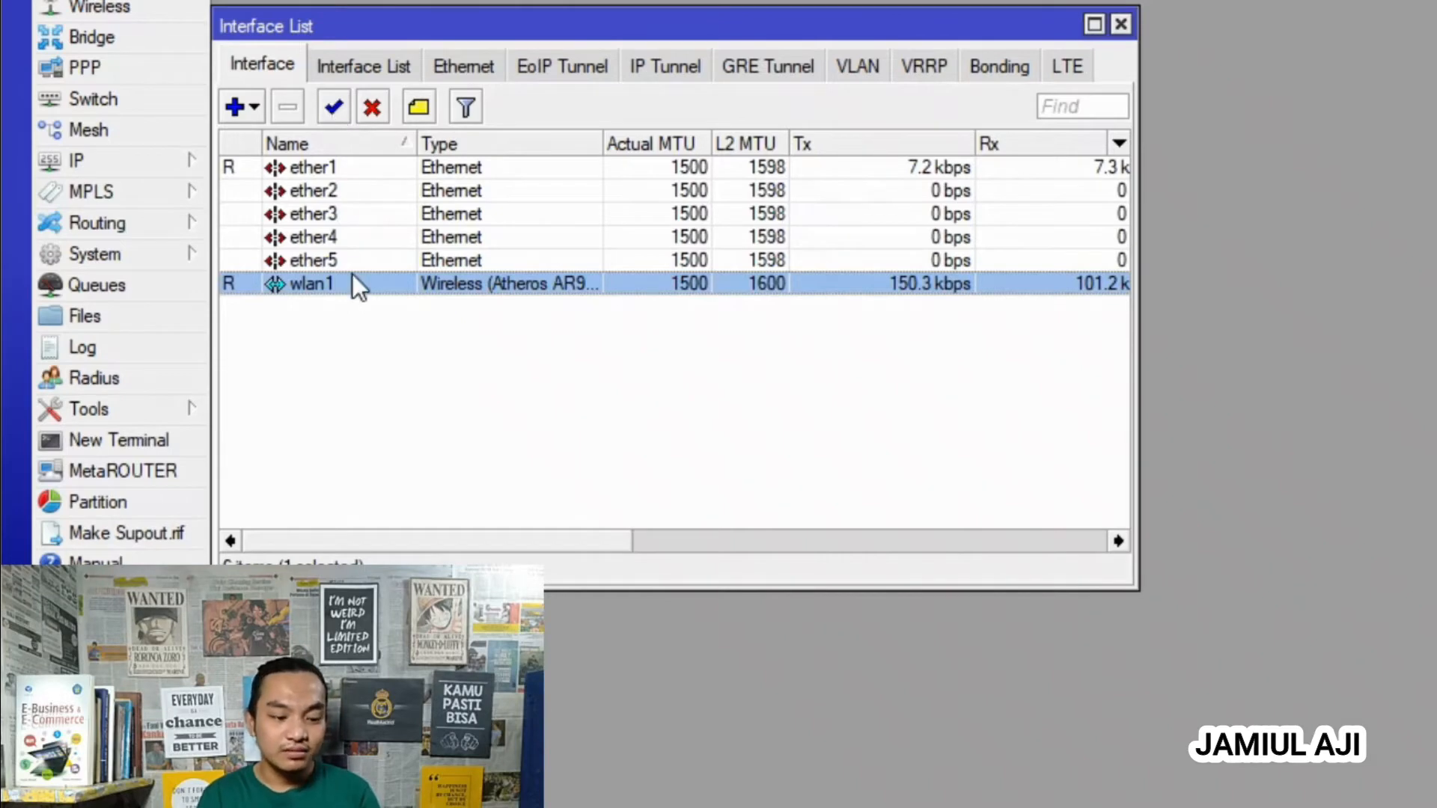
- Check that wlan1 uses mode ap bridge and SSID BU AJI WIFI (CUMA 5 K)
double_click(353, 278)
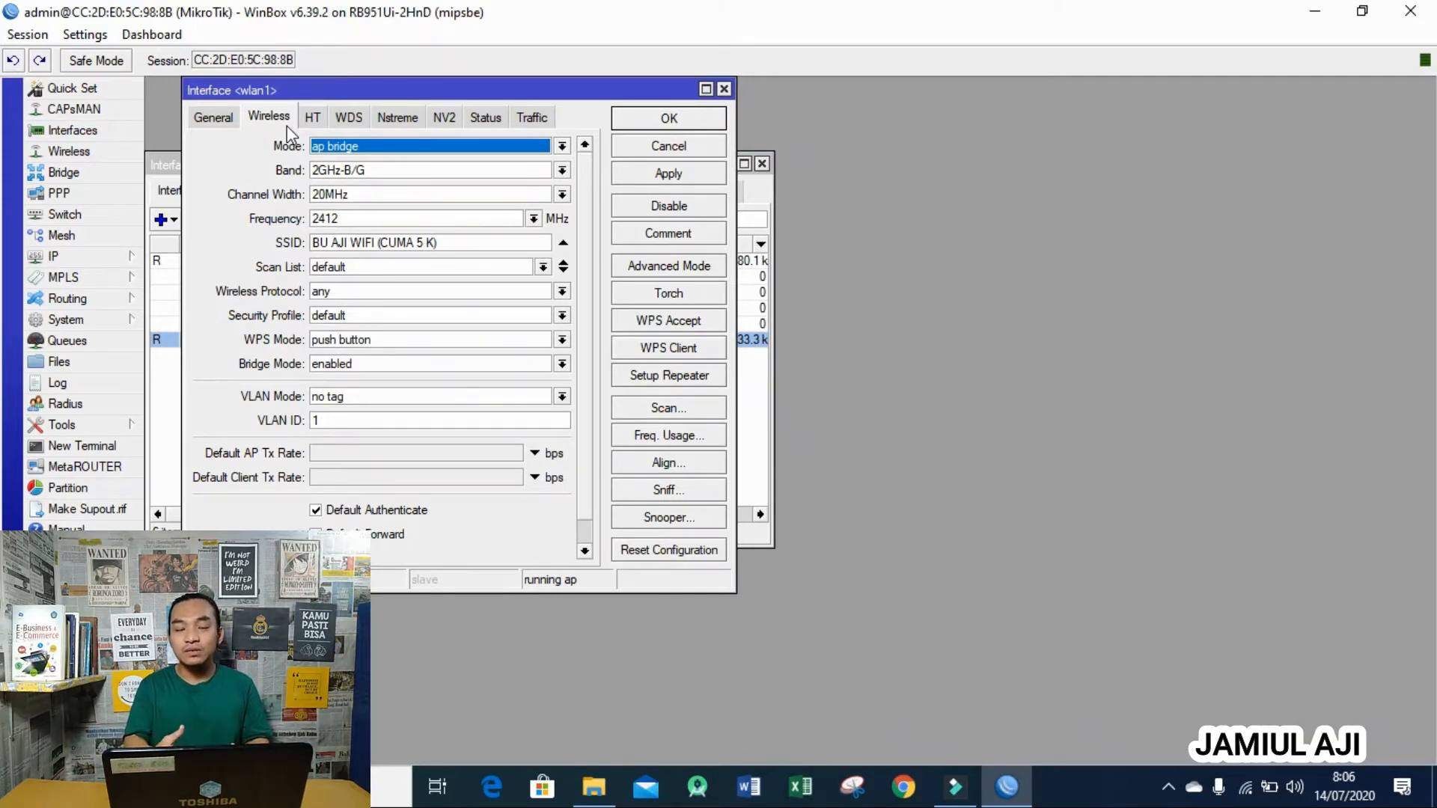
click(395, 146)
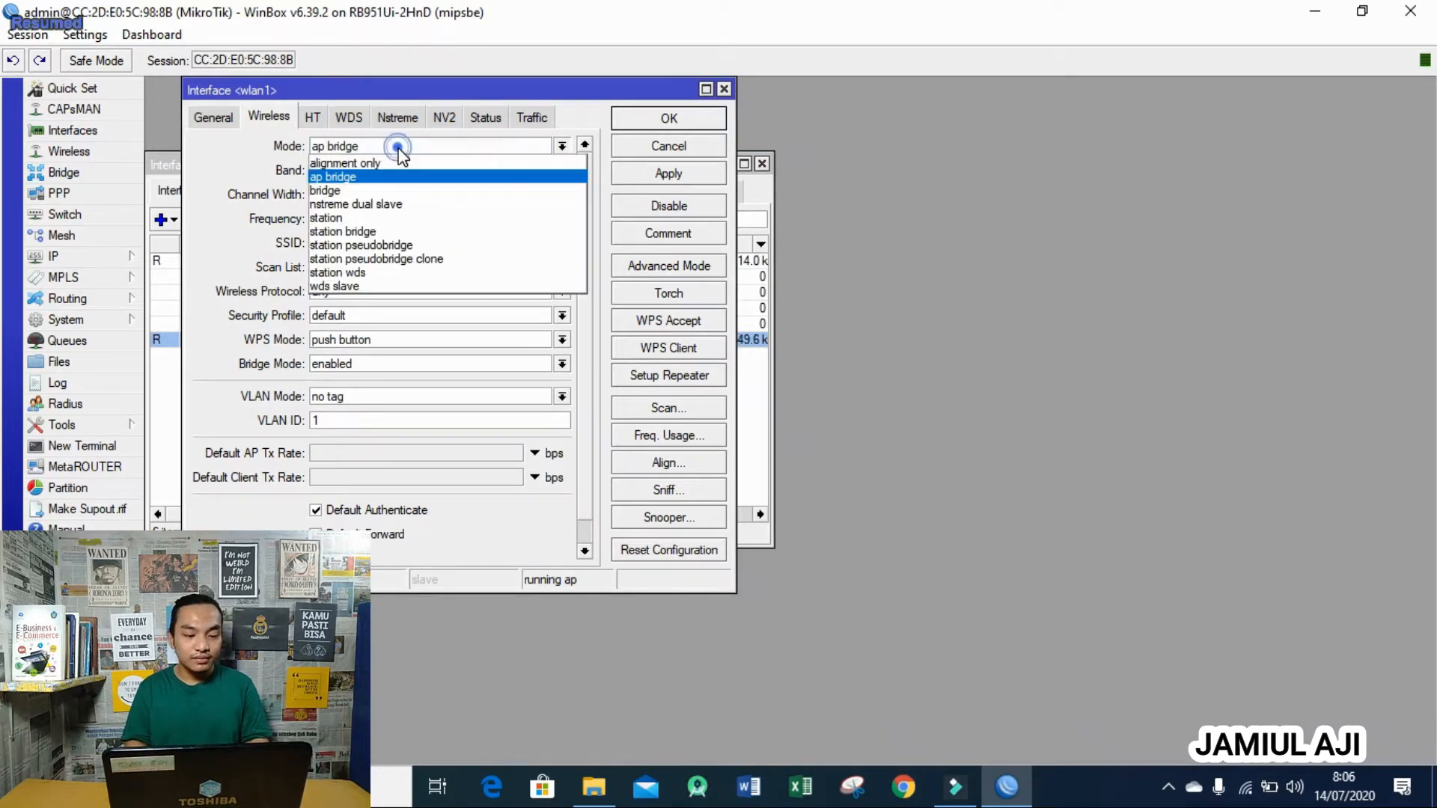
click(400, 147)
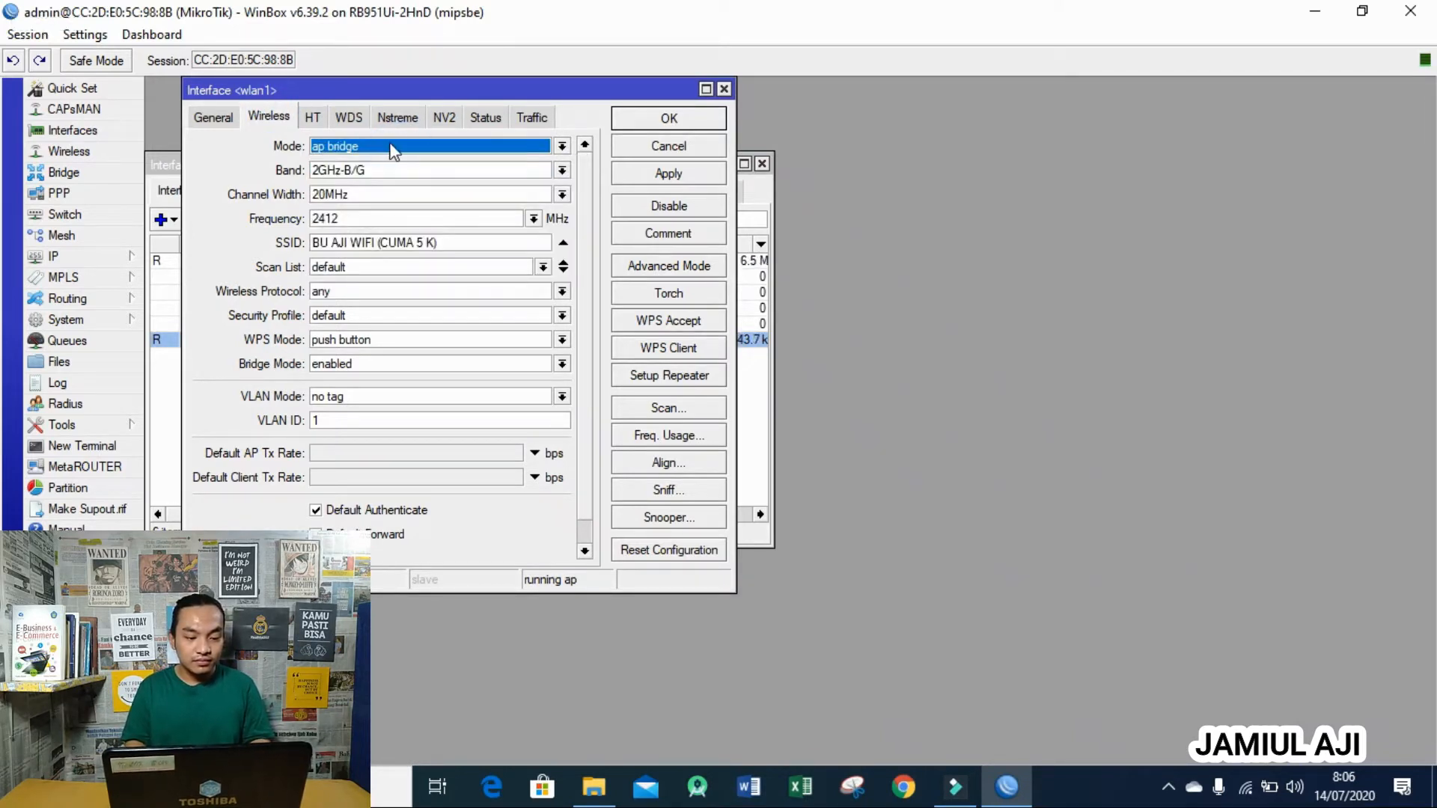
click(391, 147)
click(395, 183)
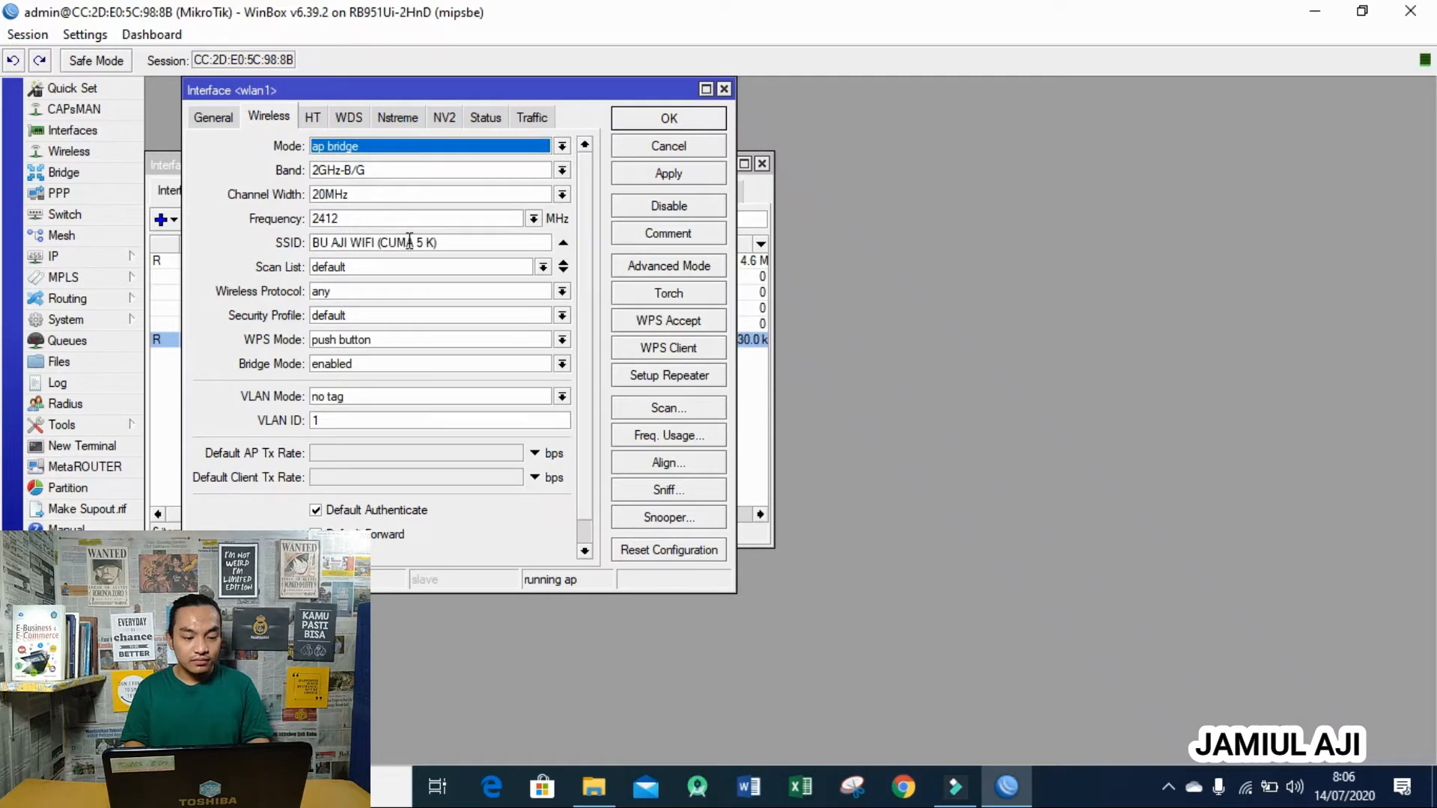
drag(440, 243, 311, 243)
click(479, 241)
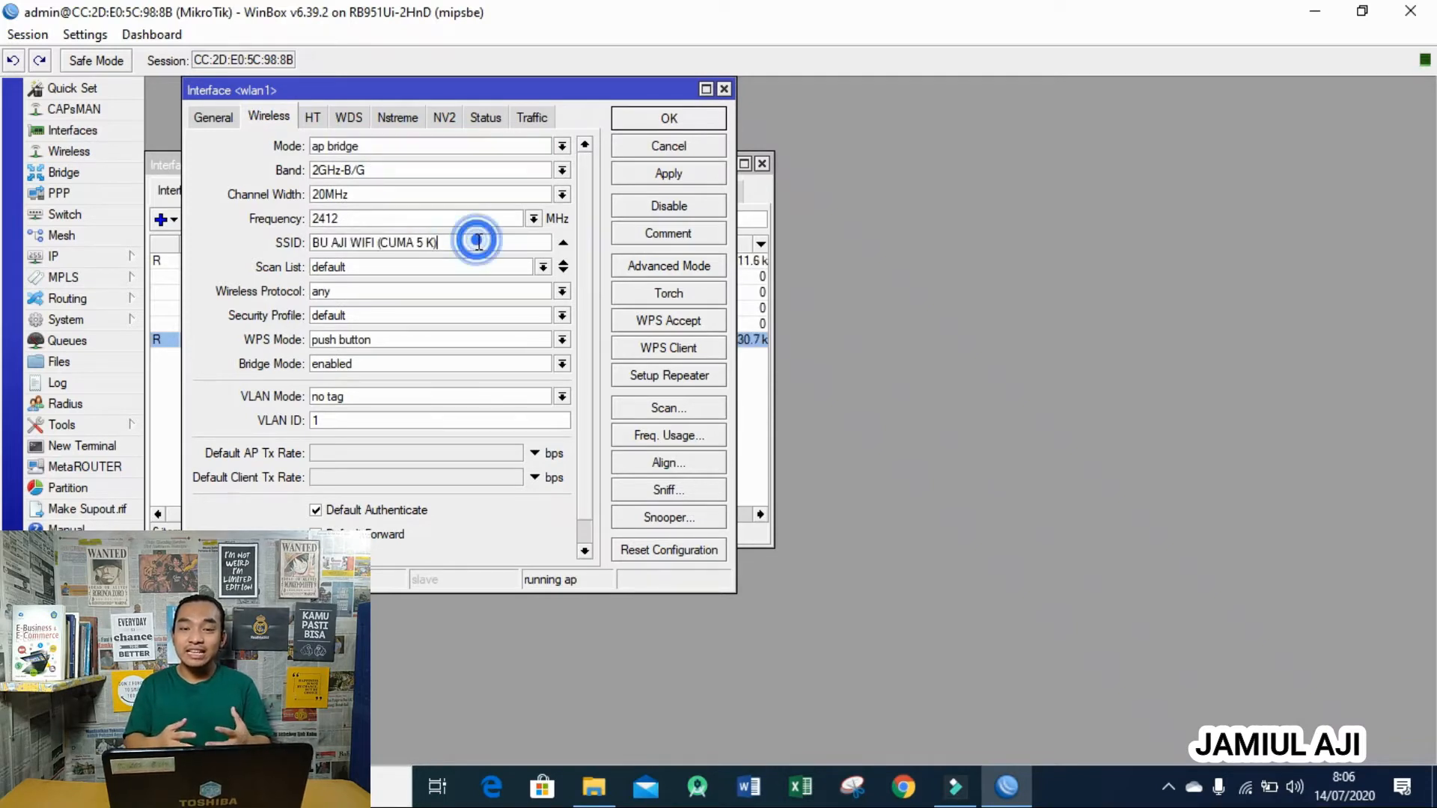
- Save the wlan1 settings with OK and close the Interface List
click(665, 117)
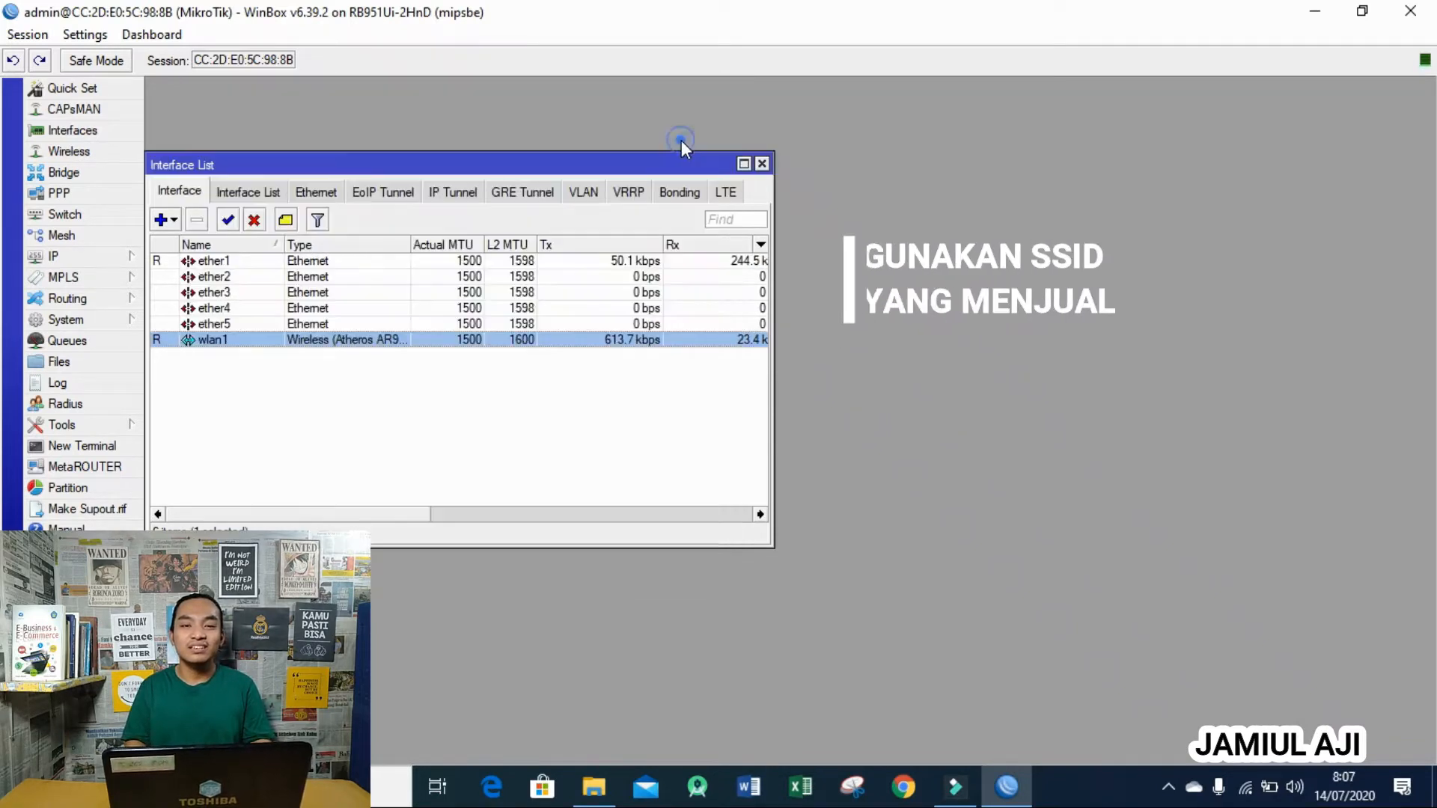
click(760, 162)
click(101, 252)
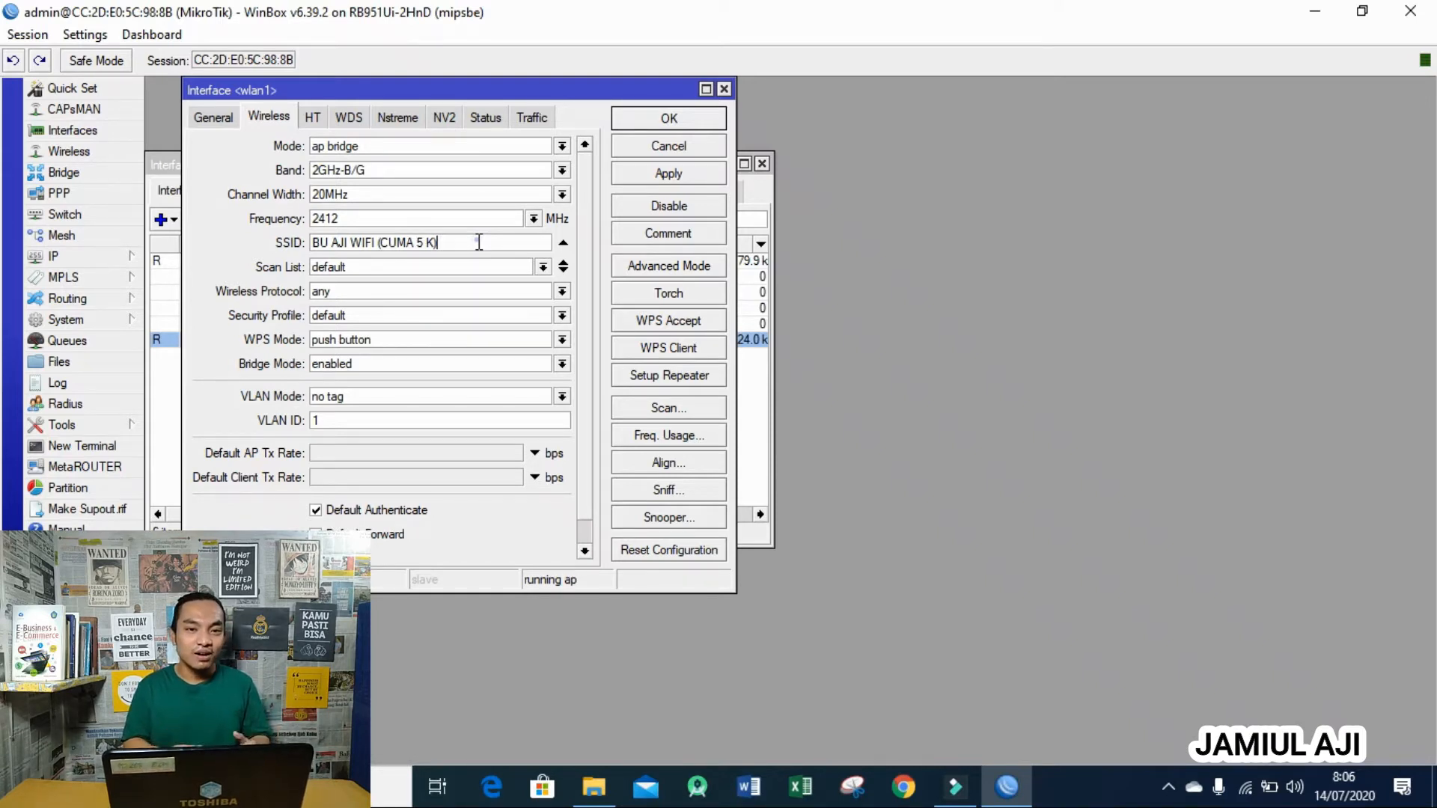
click(476, 238)
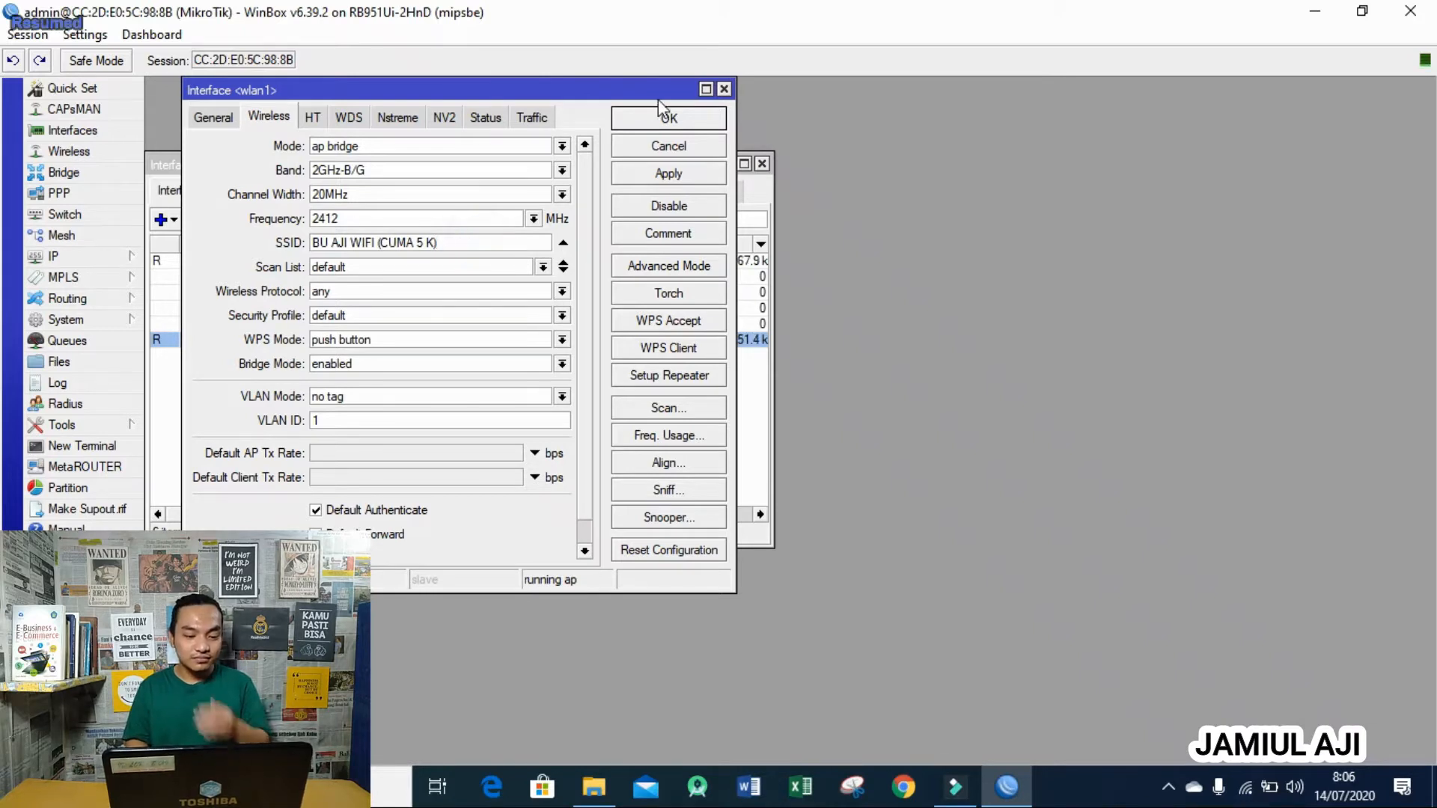
click(668, 145)
click(760, 163)
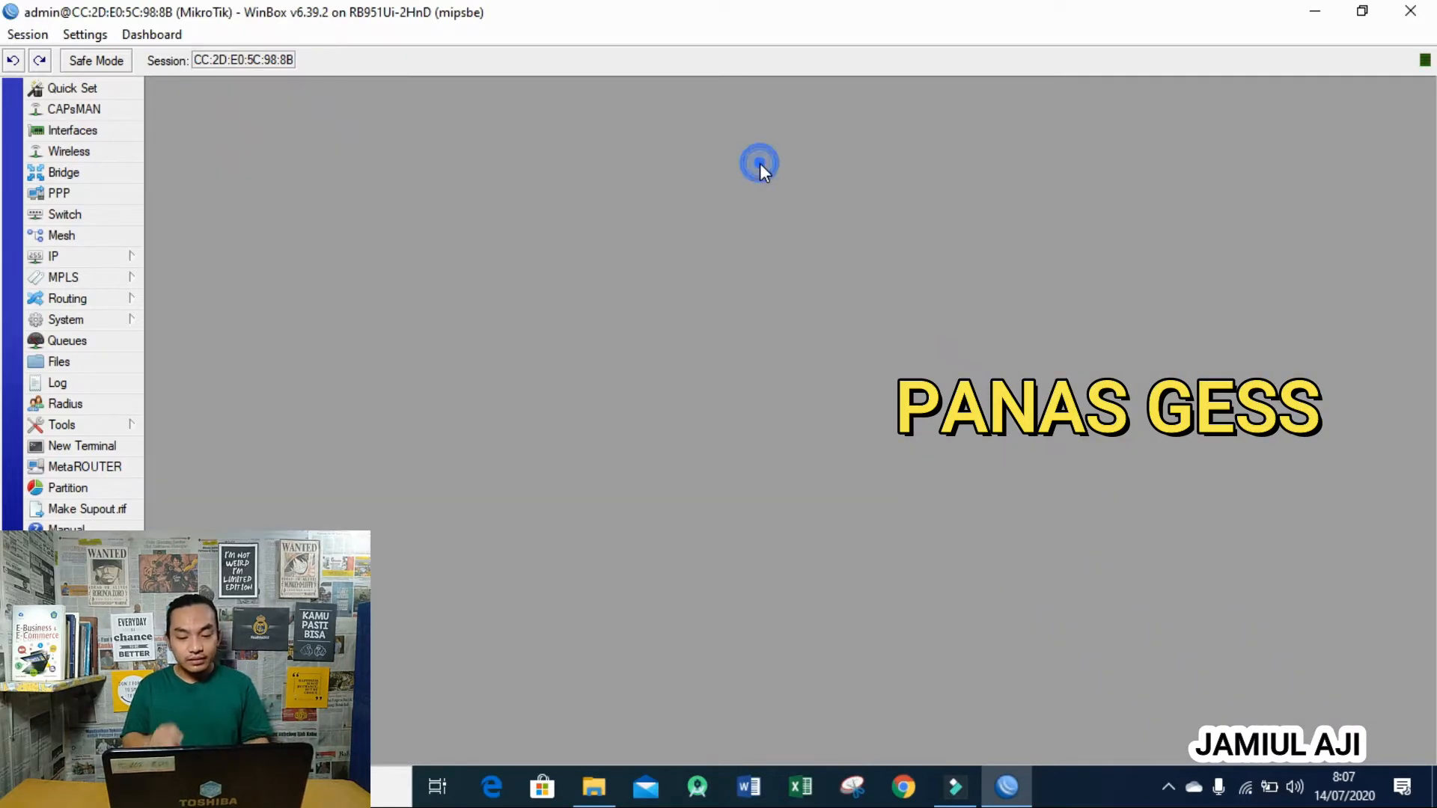
click(101, 255)
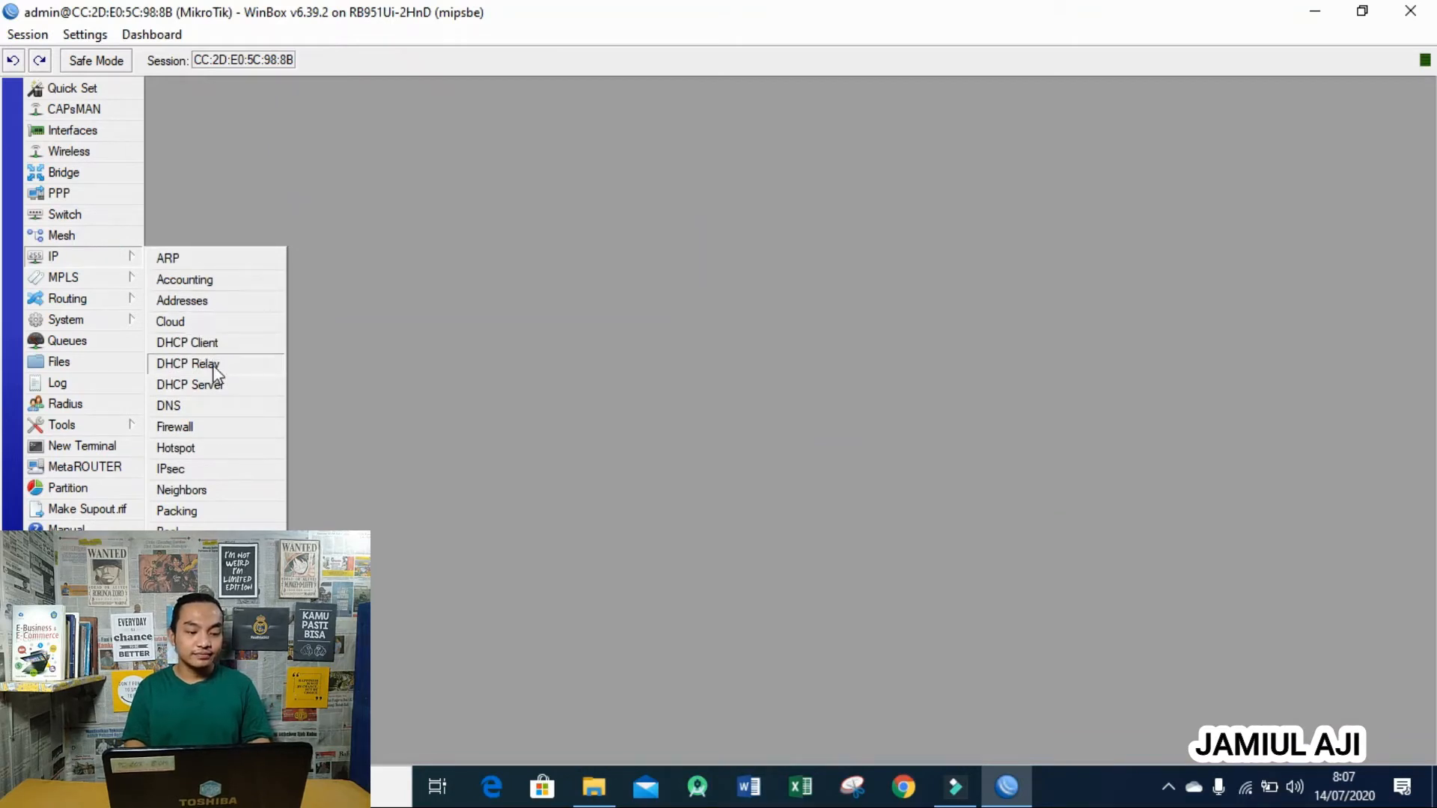
- Confirm DNS servers 8.8.8.8 and 8.8.4.4 with Allow Remote Requests ticked, and save
click(214, 408)
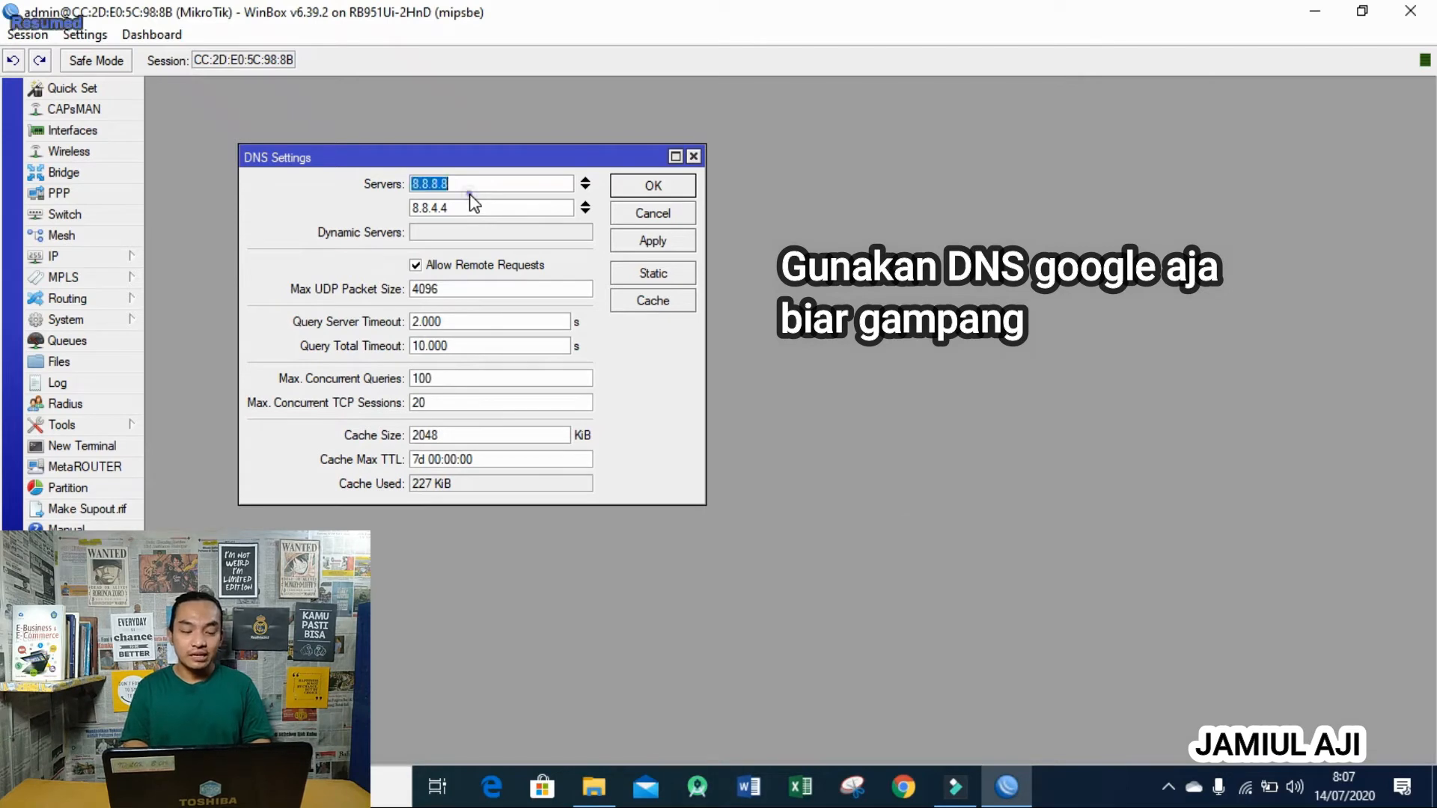
click(474, 204)
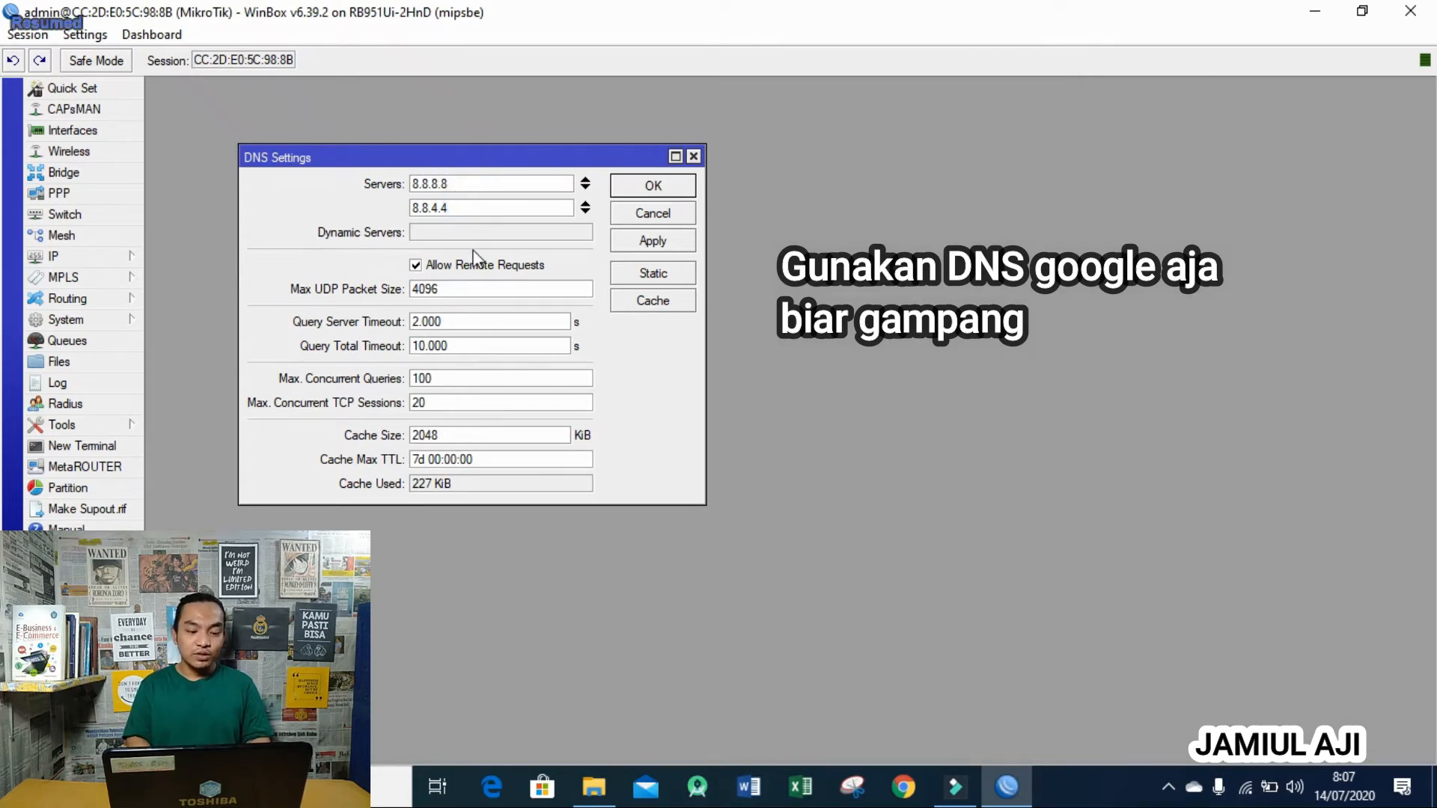
click(653, 187)
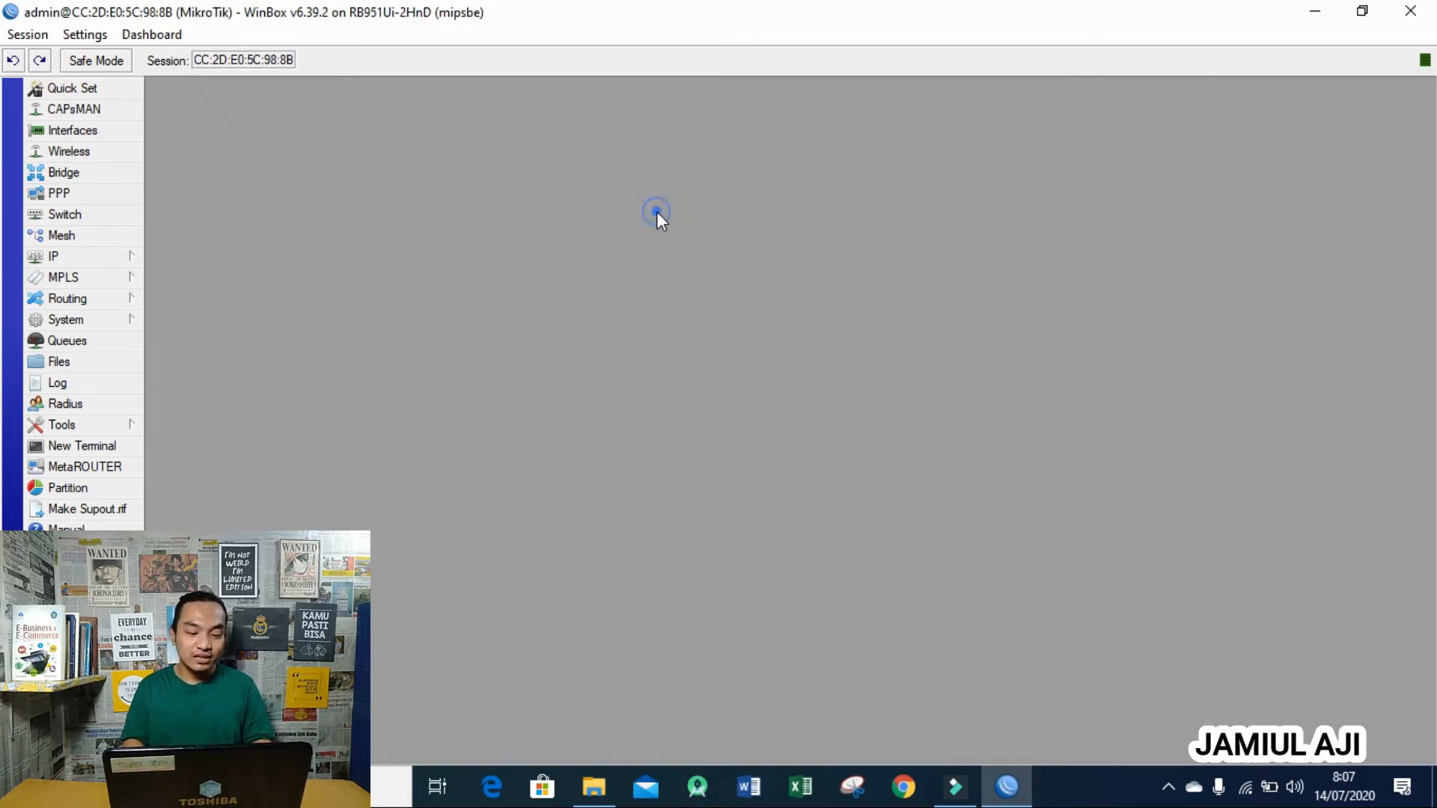
click(118, 256)
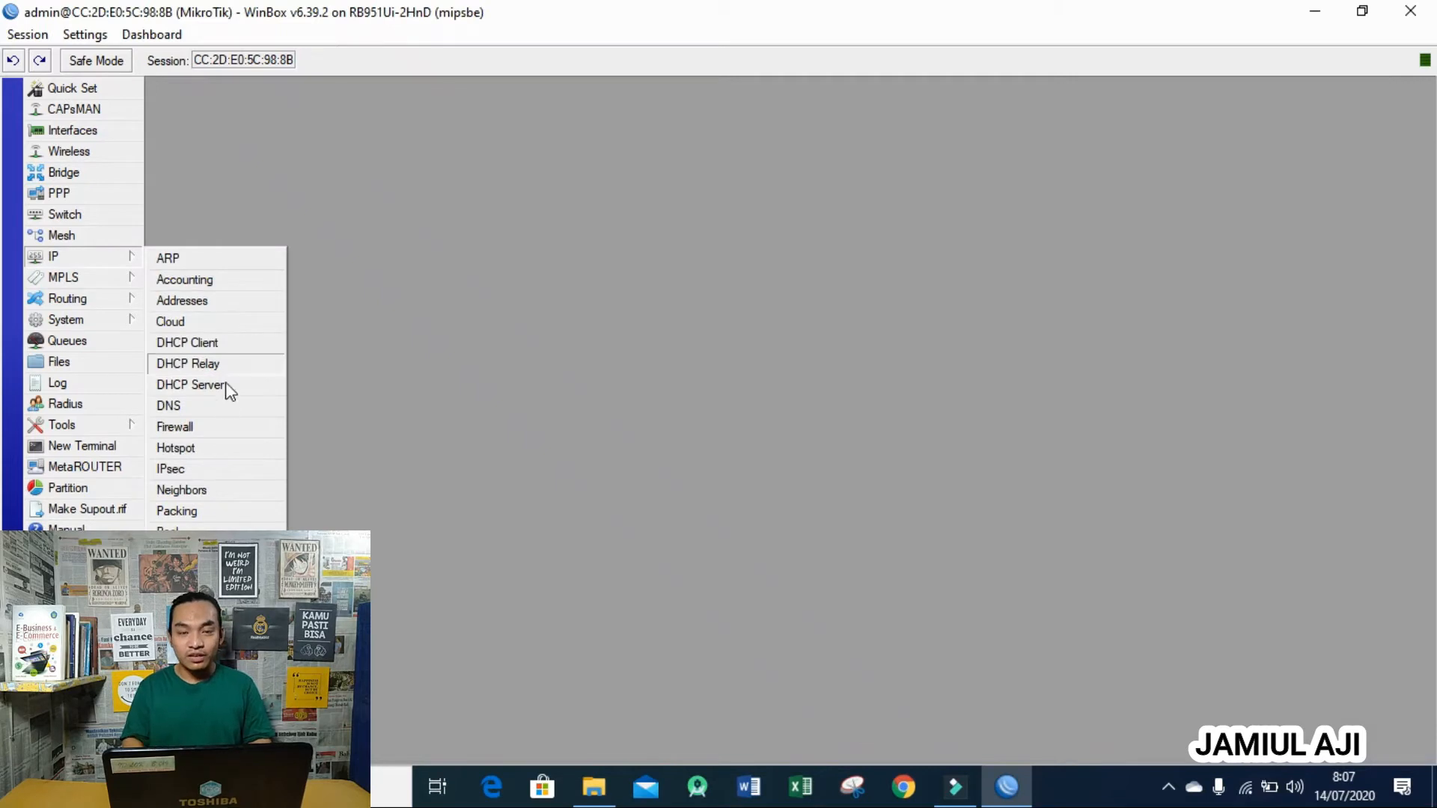
click(221, 426)
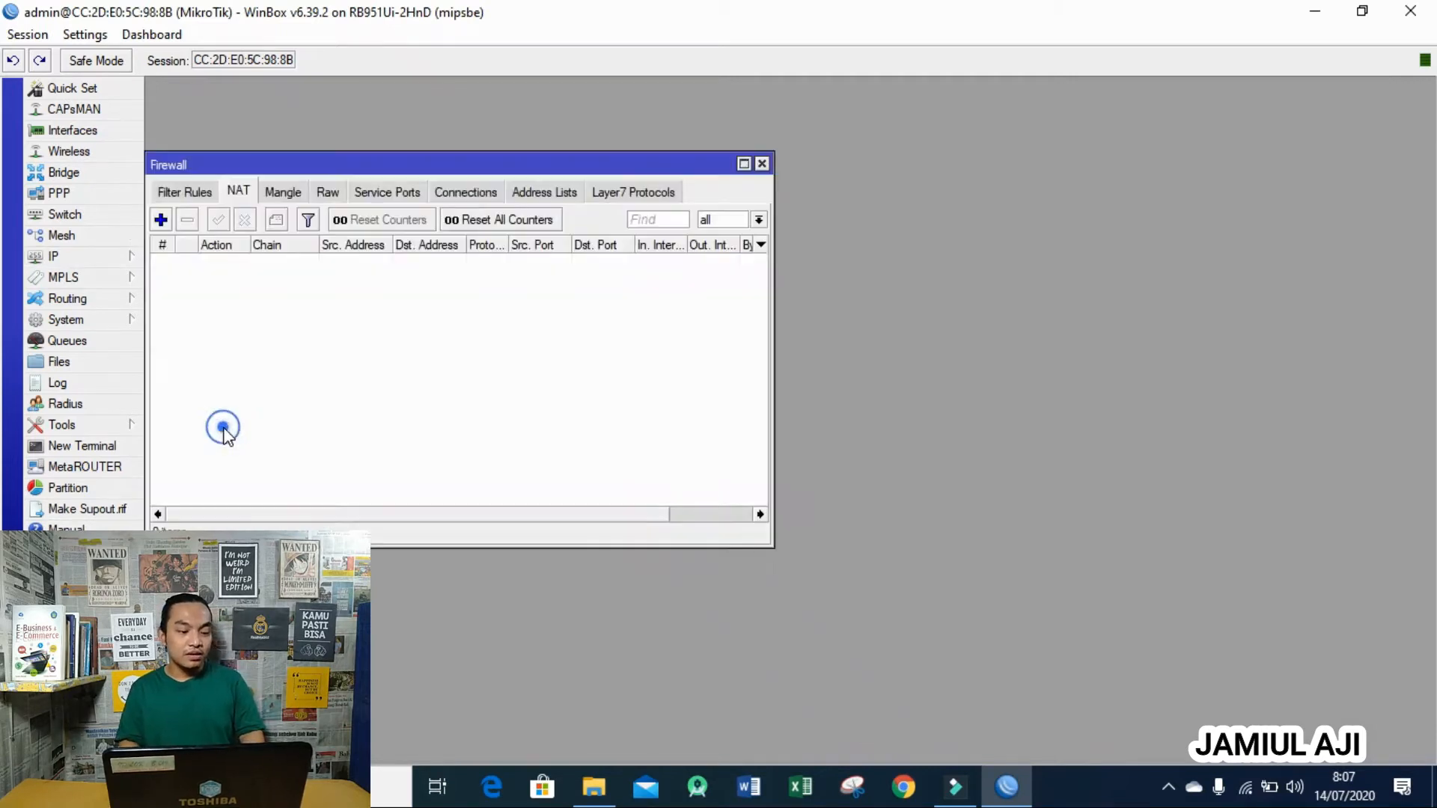
click(179, 192)
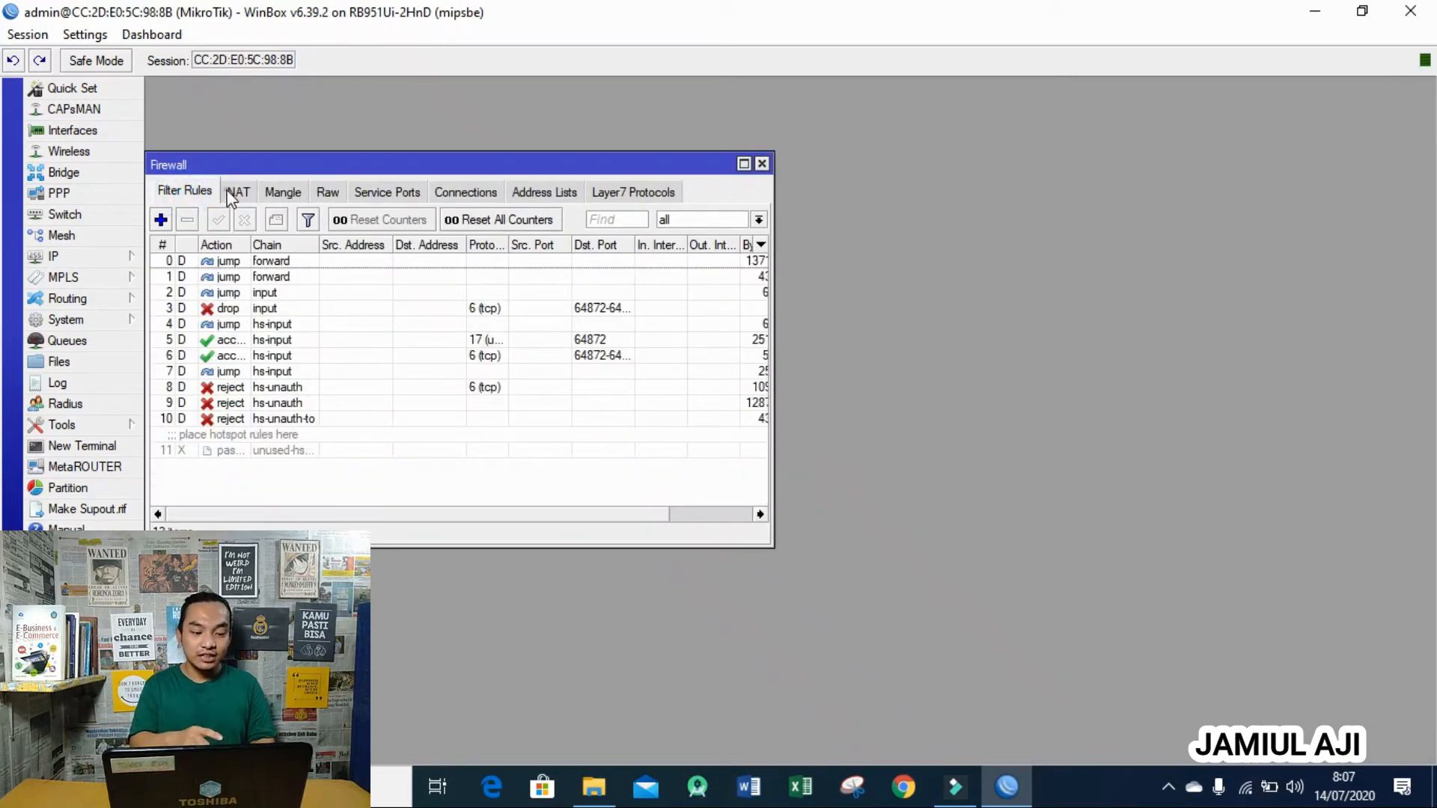
click(236, 191)
click(160, 220)
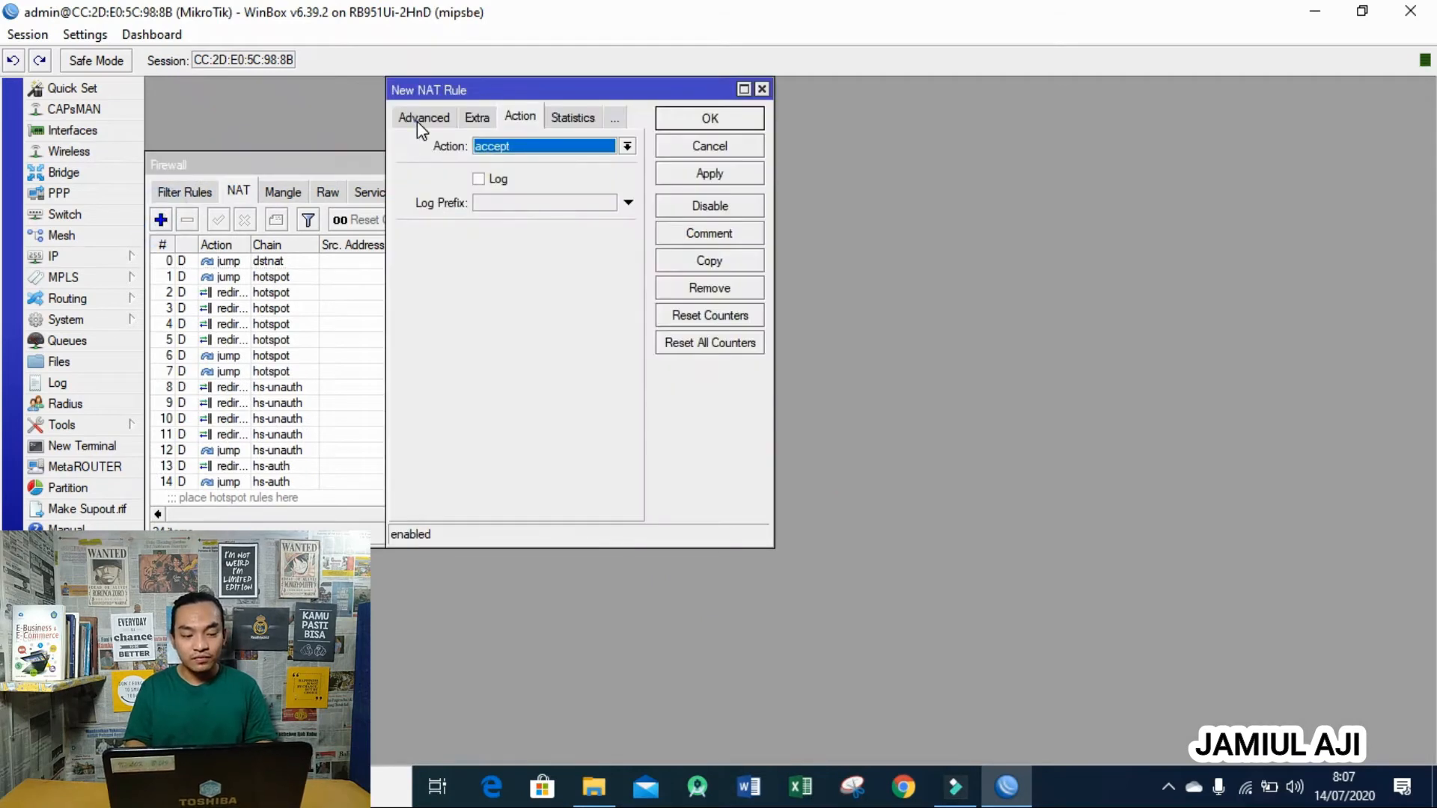
click(411, 118)
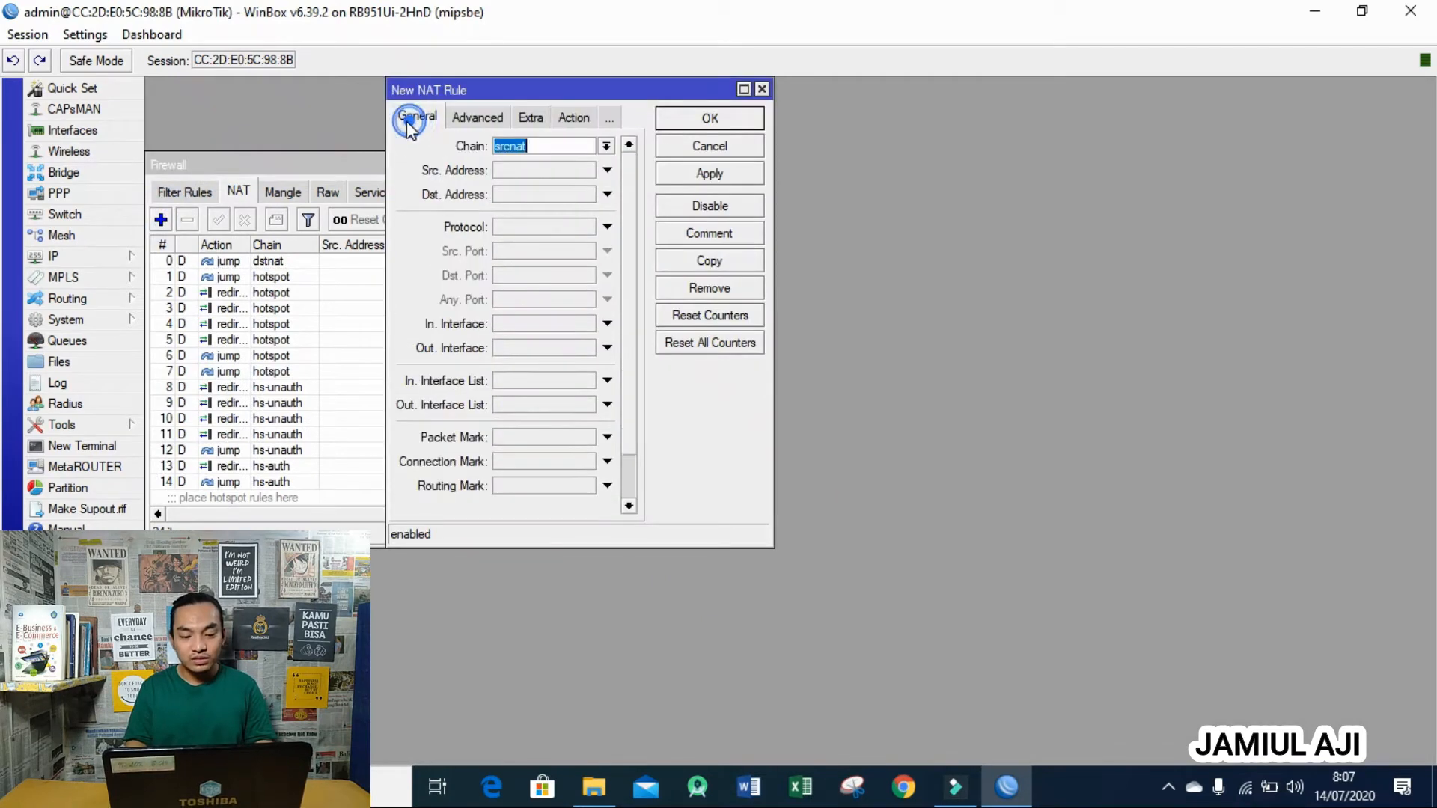
click(607, 347)
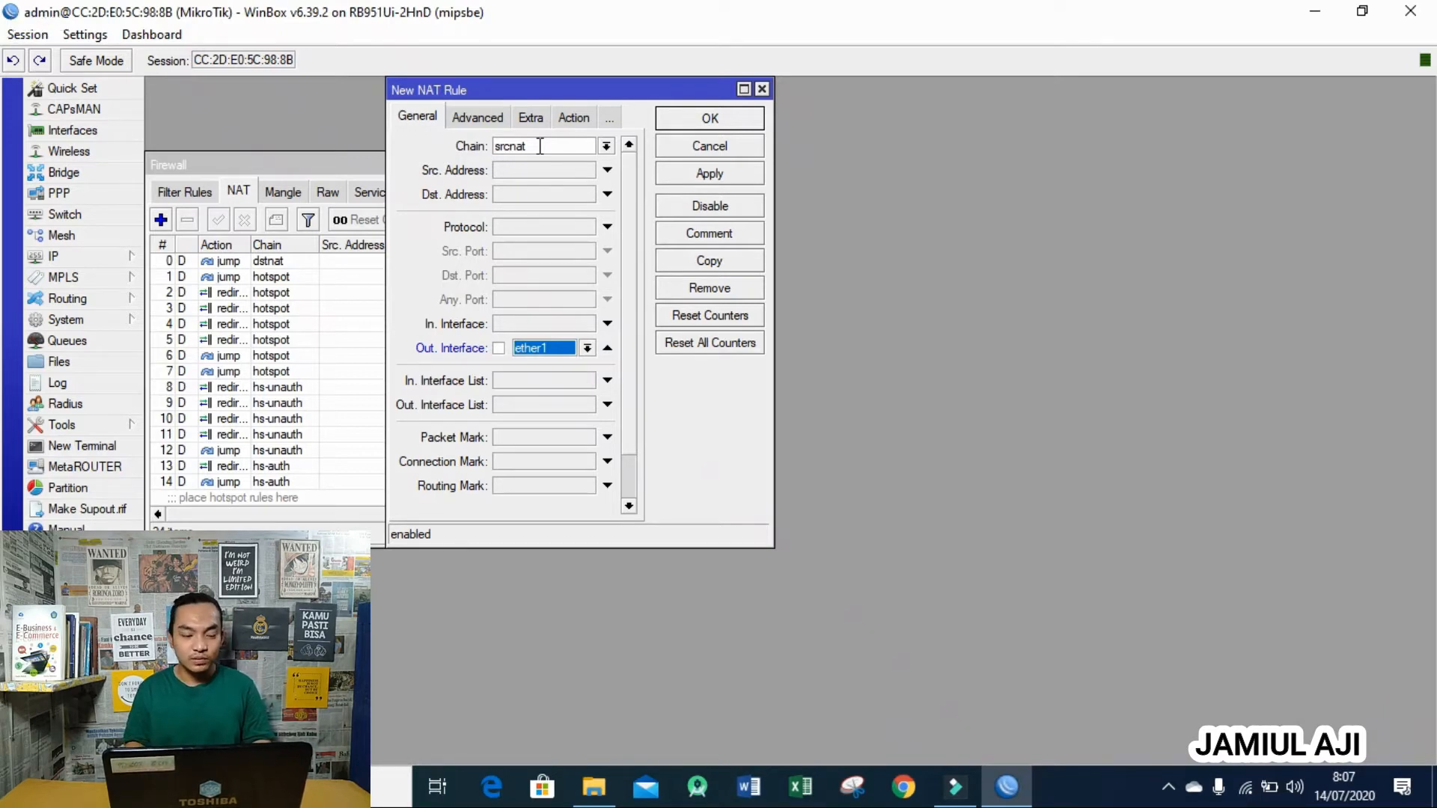
click(574, 118)
click(590, 146)
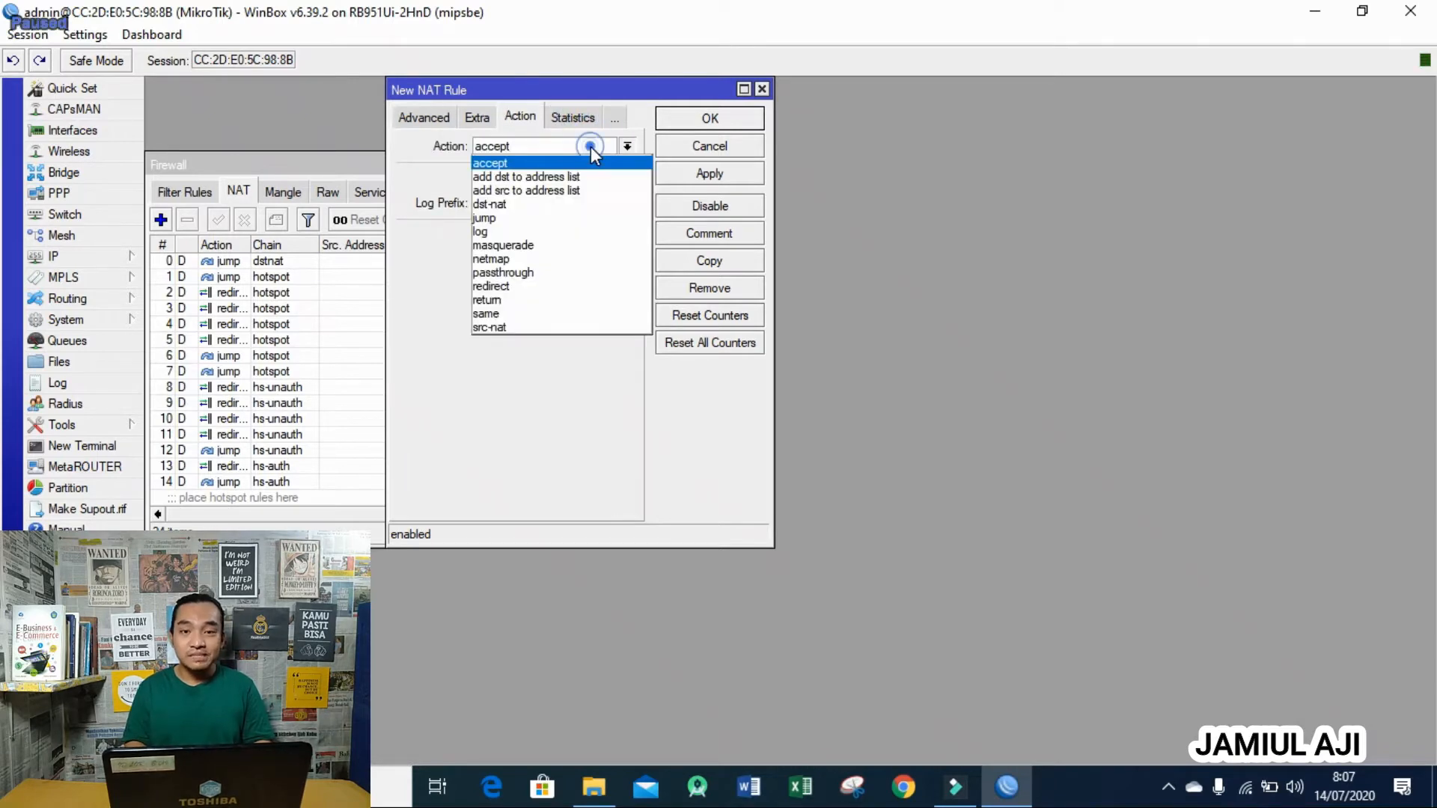
click(575, 240)
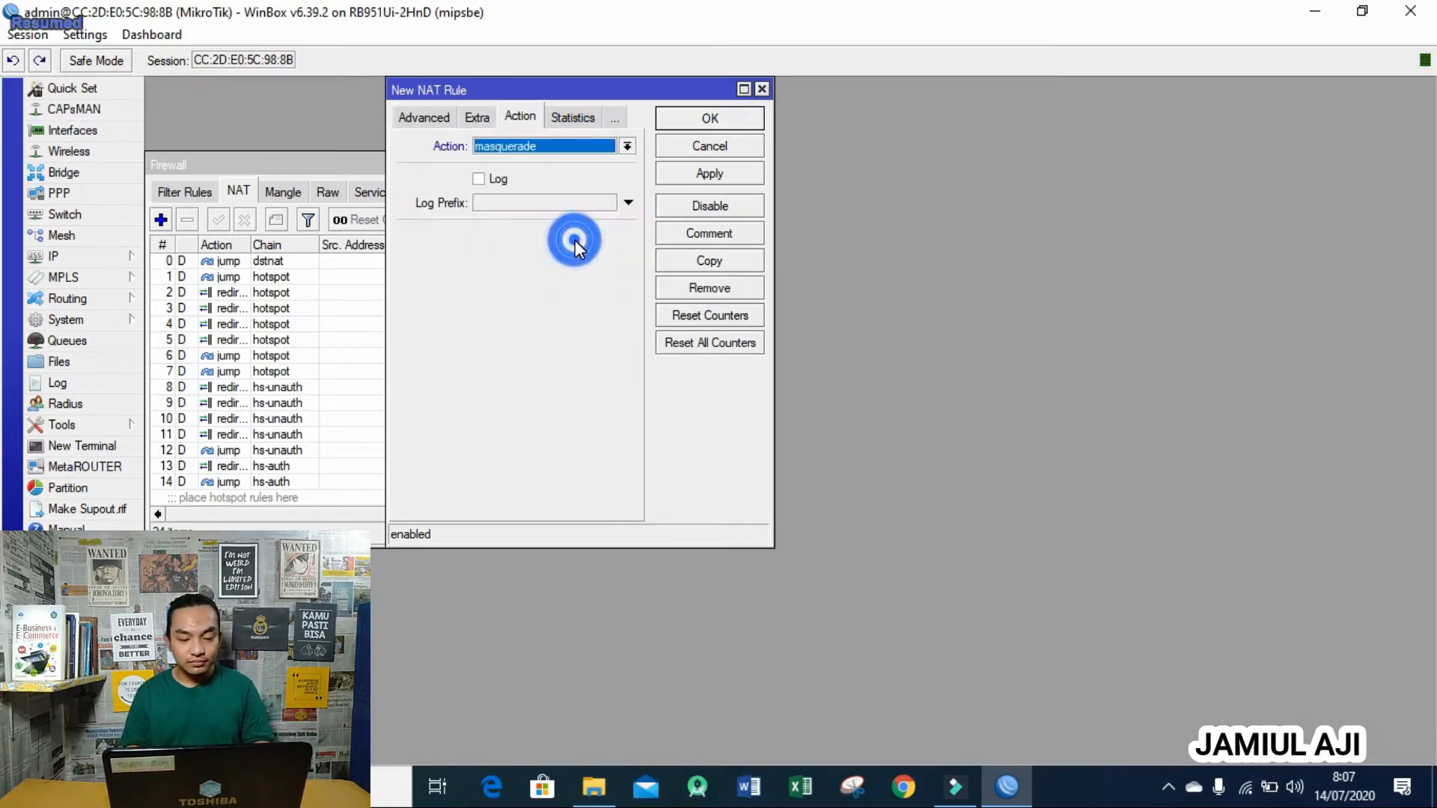
click(718, 144)
click(761, 163)
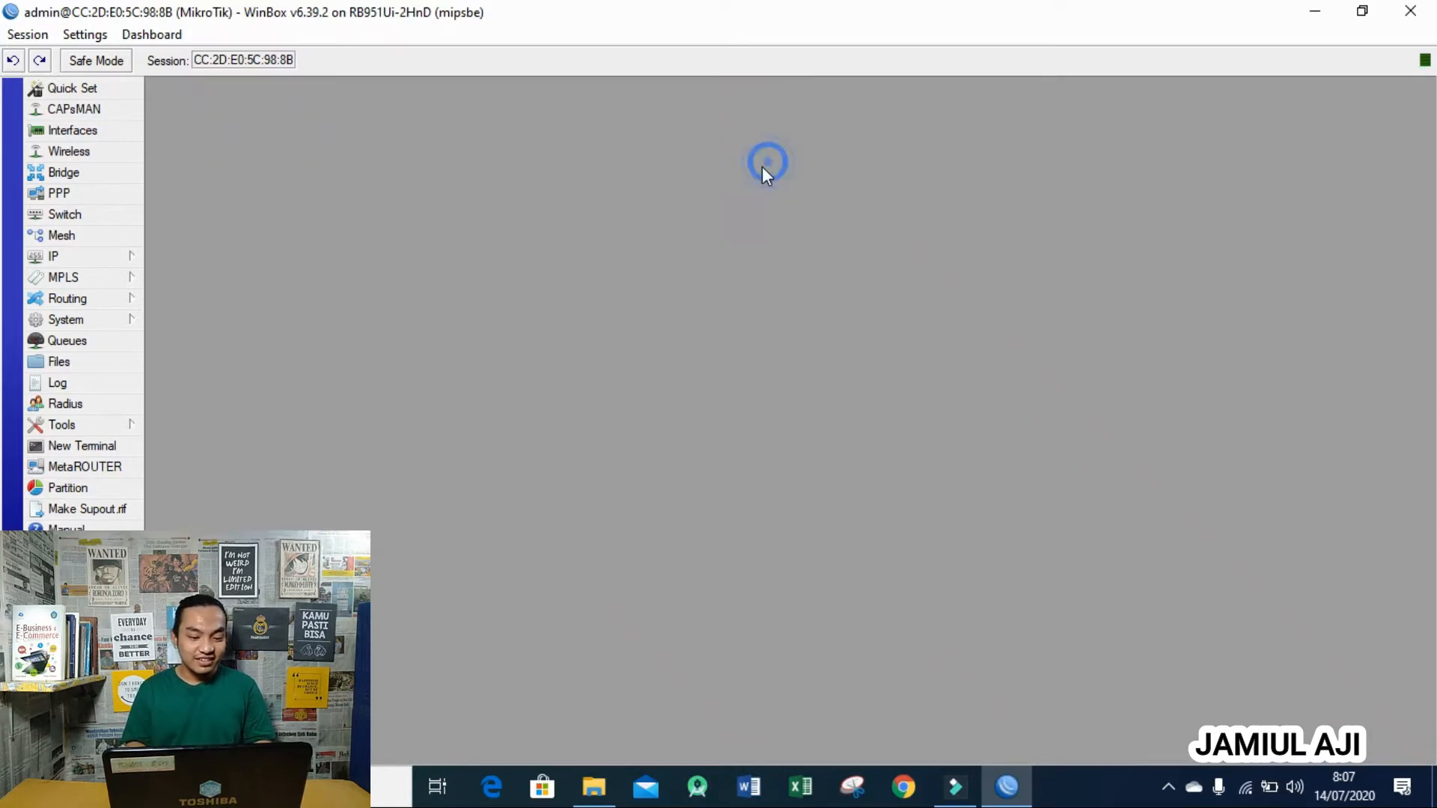
- Add a default route 0.0.0.0/0 via gateway 192.168.1.1, then close the Route List
click(137, 257)
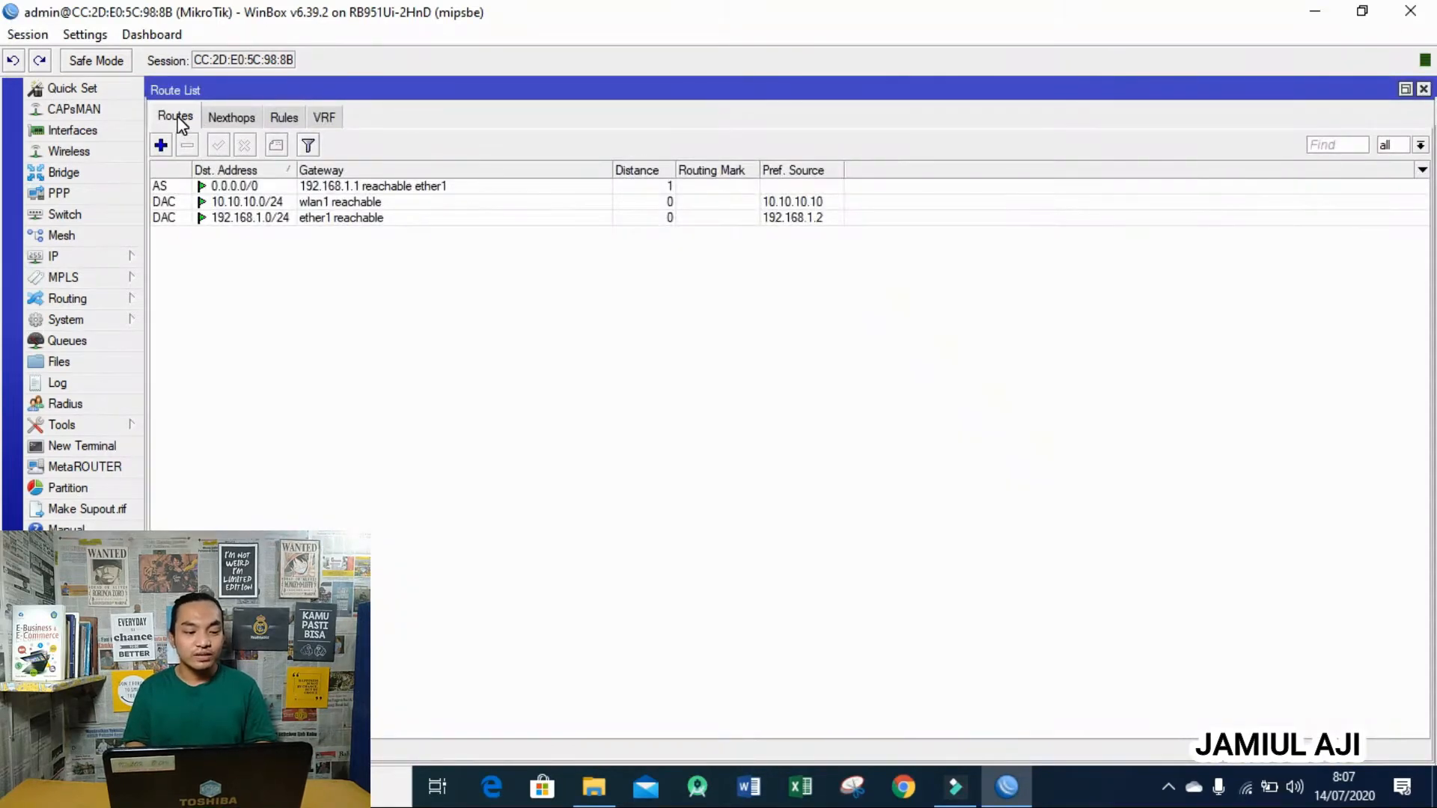
click(274, 186)
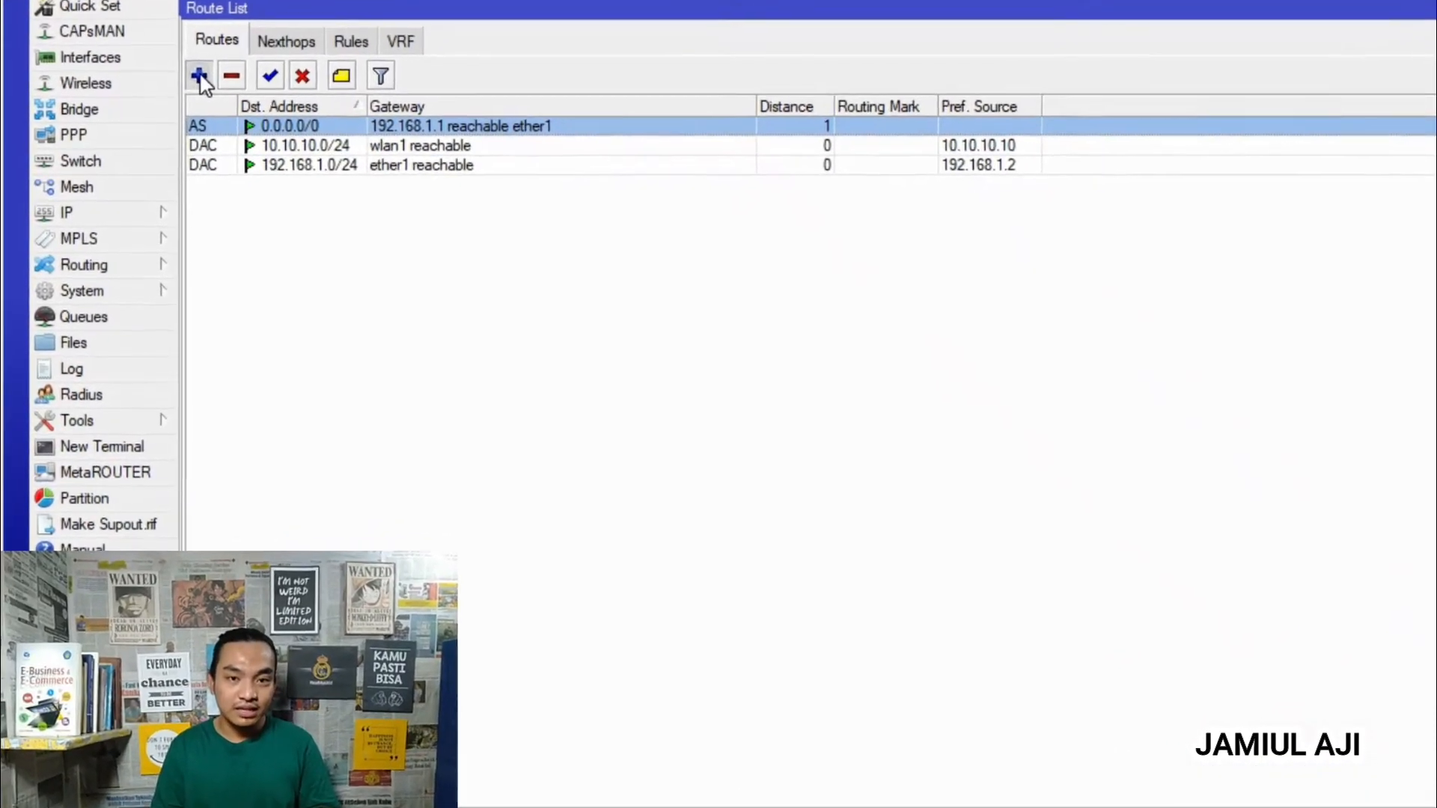
click(199, 77)
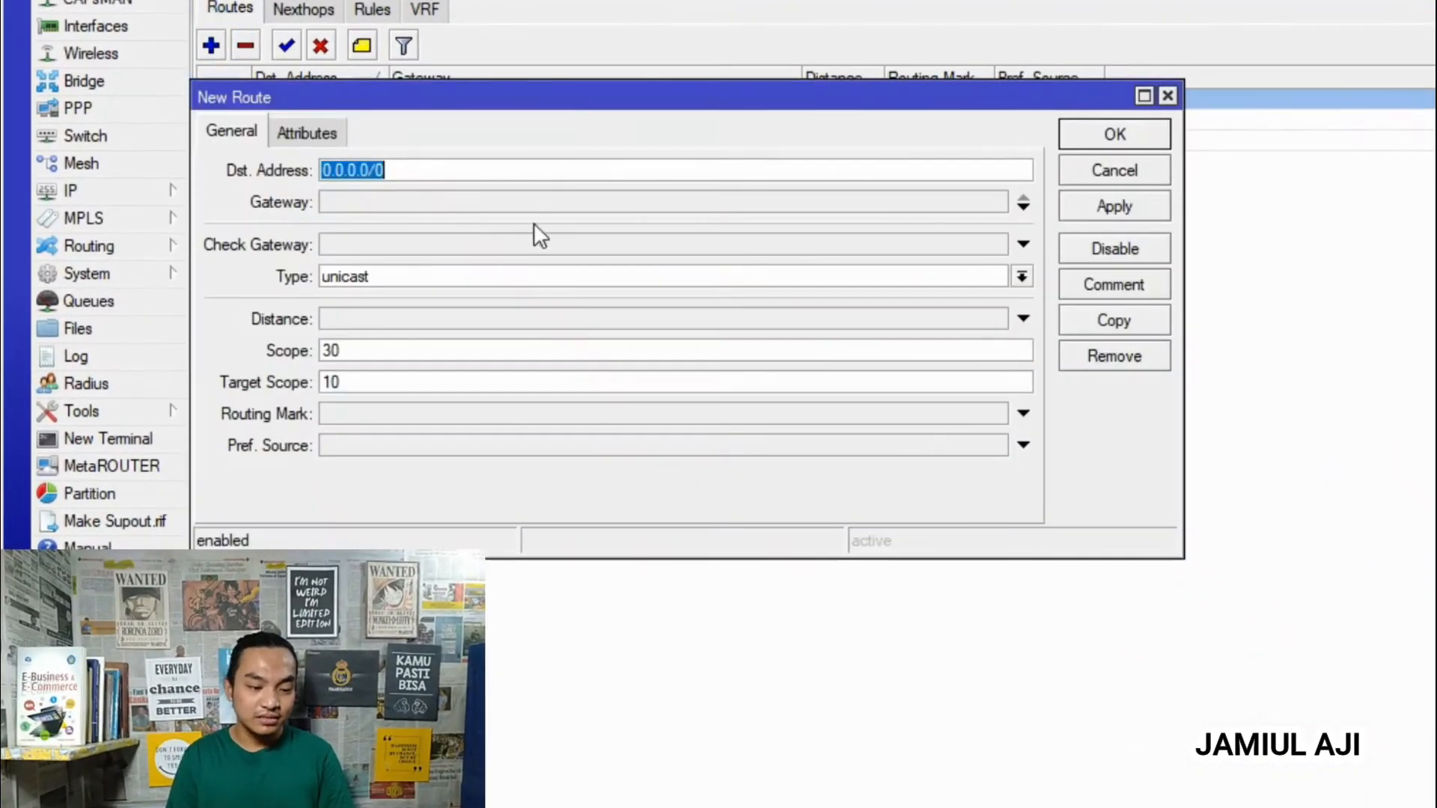
click(489, 218)
text(192)
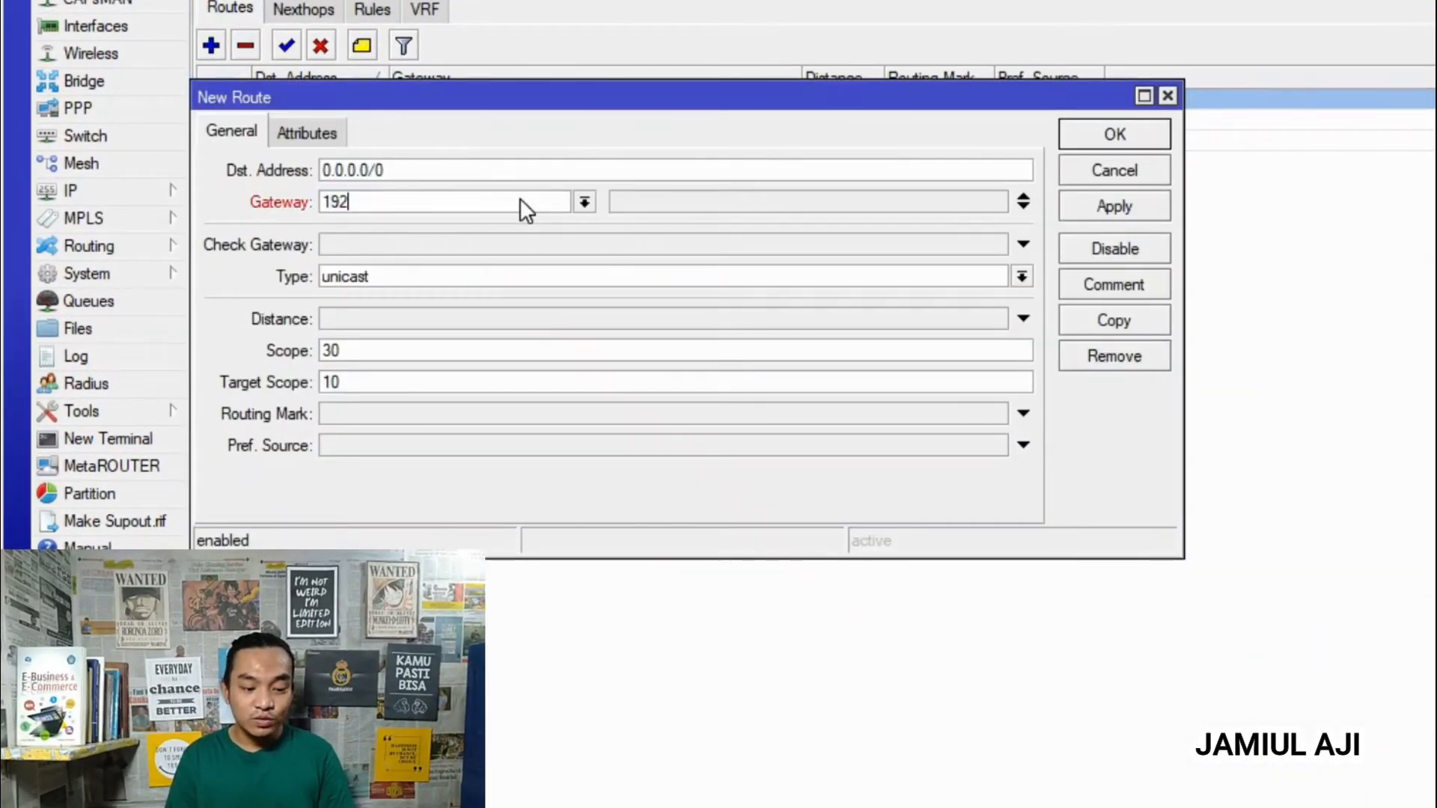
text(.168.1.1)
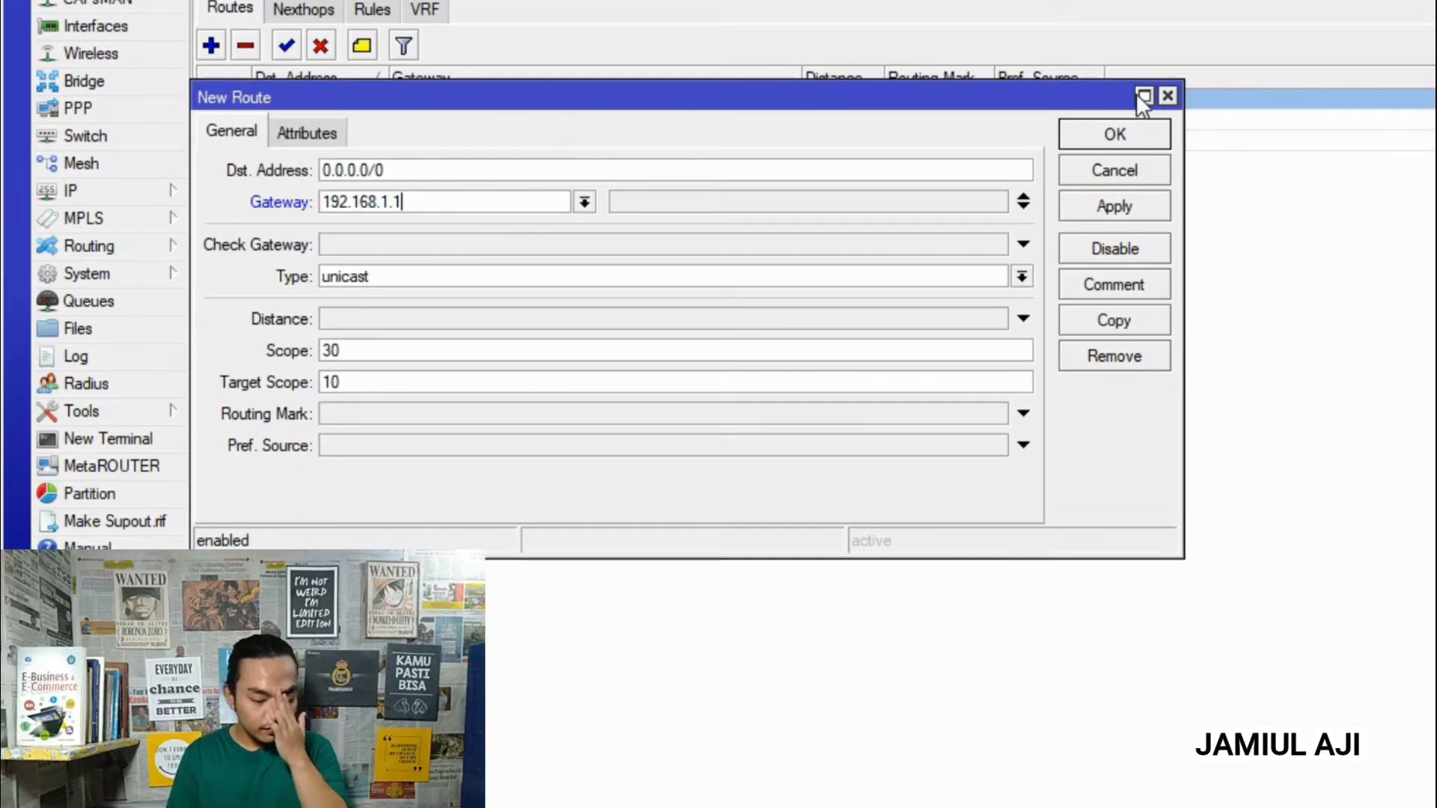
click(1114, 134)
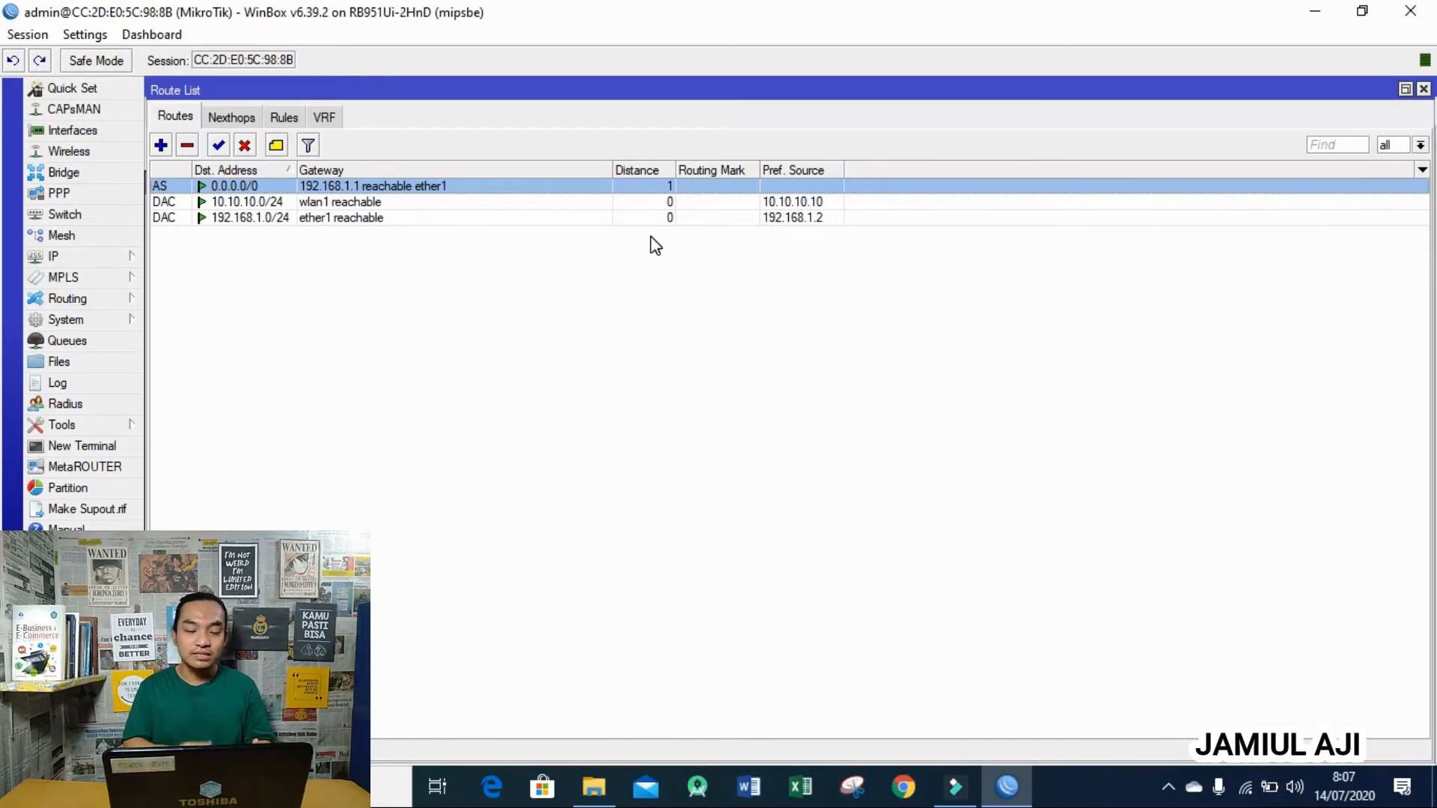
click(371, 218)
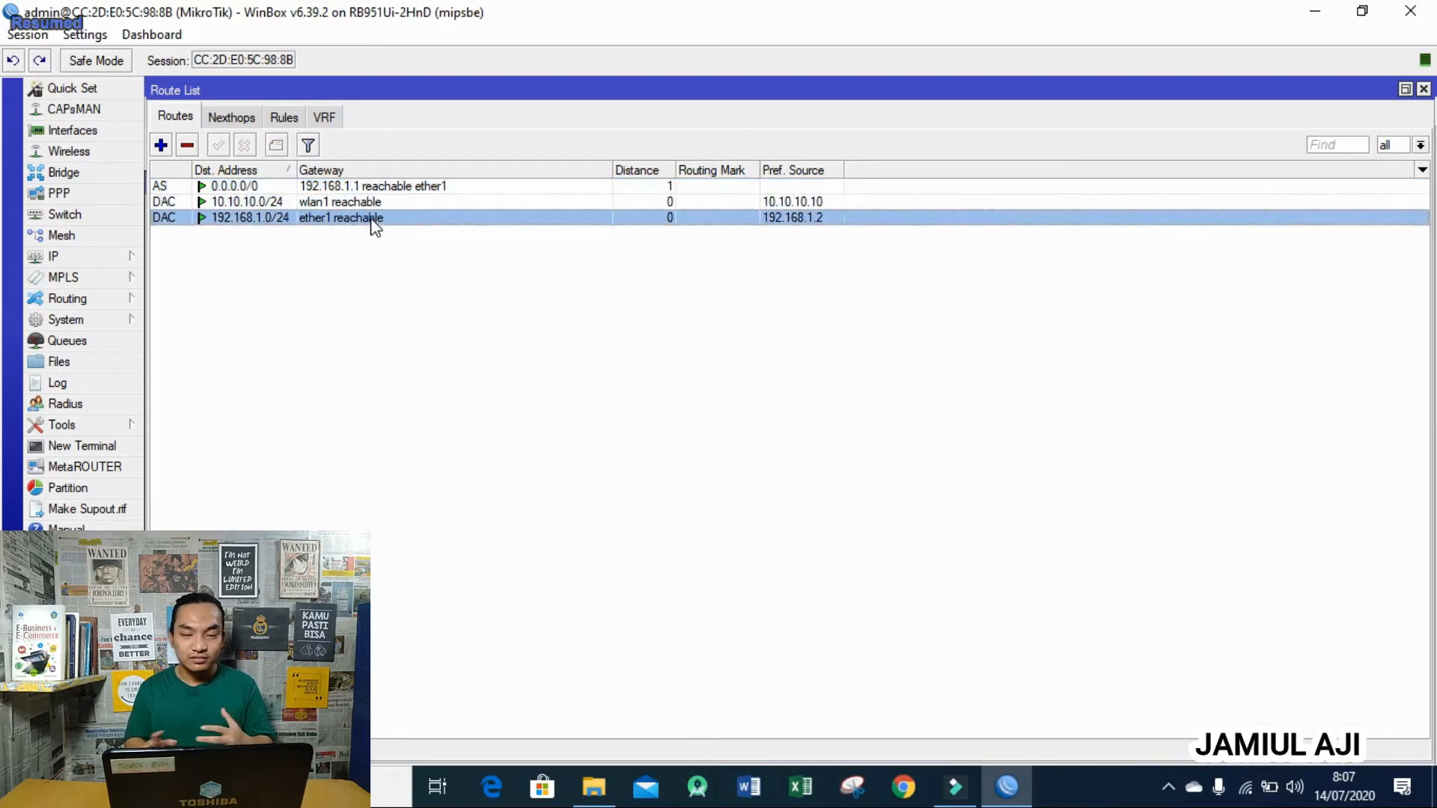
click(1422, 89)
click(113, 256)
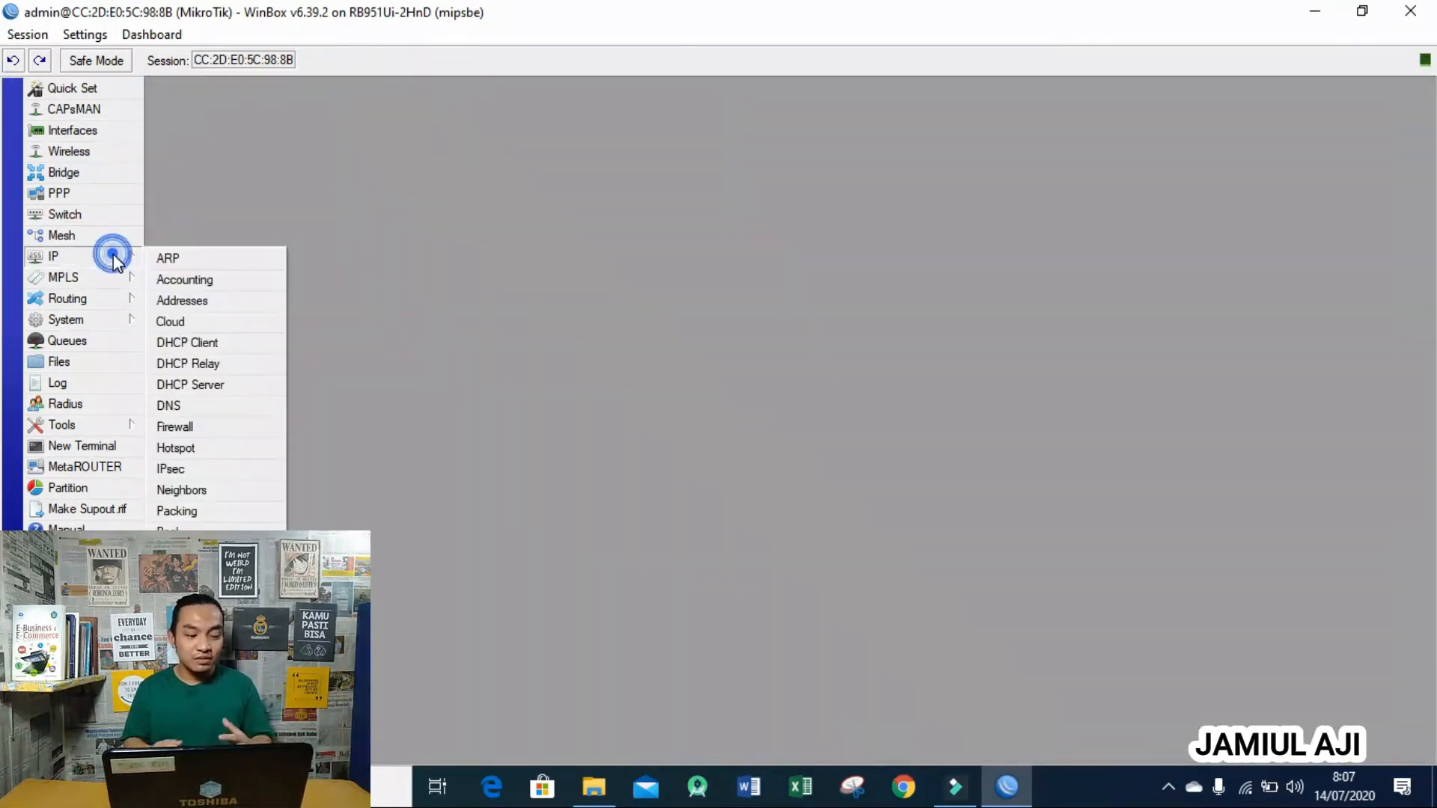
- Review the hotspot1 server on wlan1 and its hsprof1 profile, then start Hotspot Setup
click(209, 447)
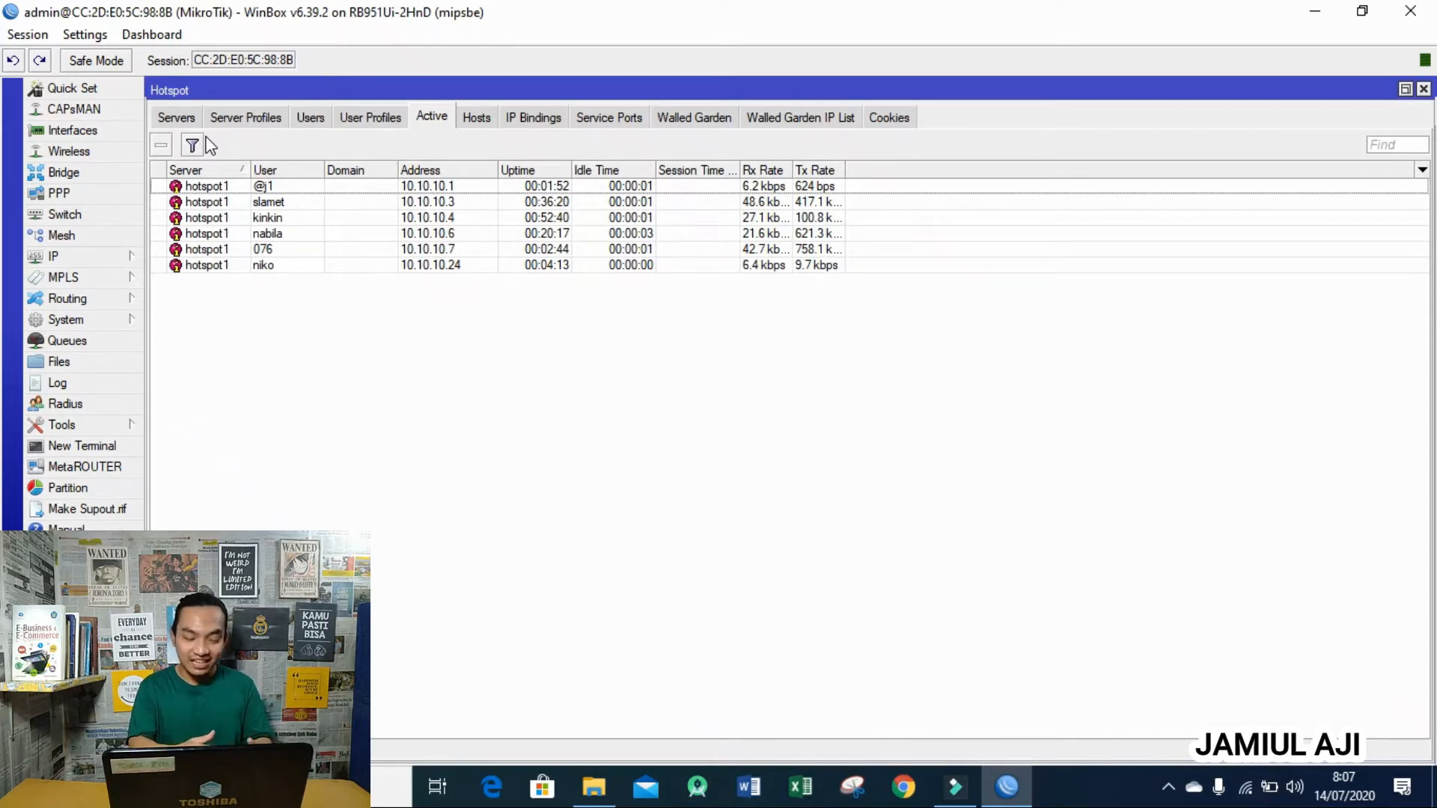
key(XF86MonBrightnessUp)
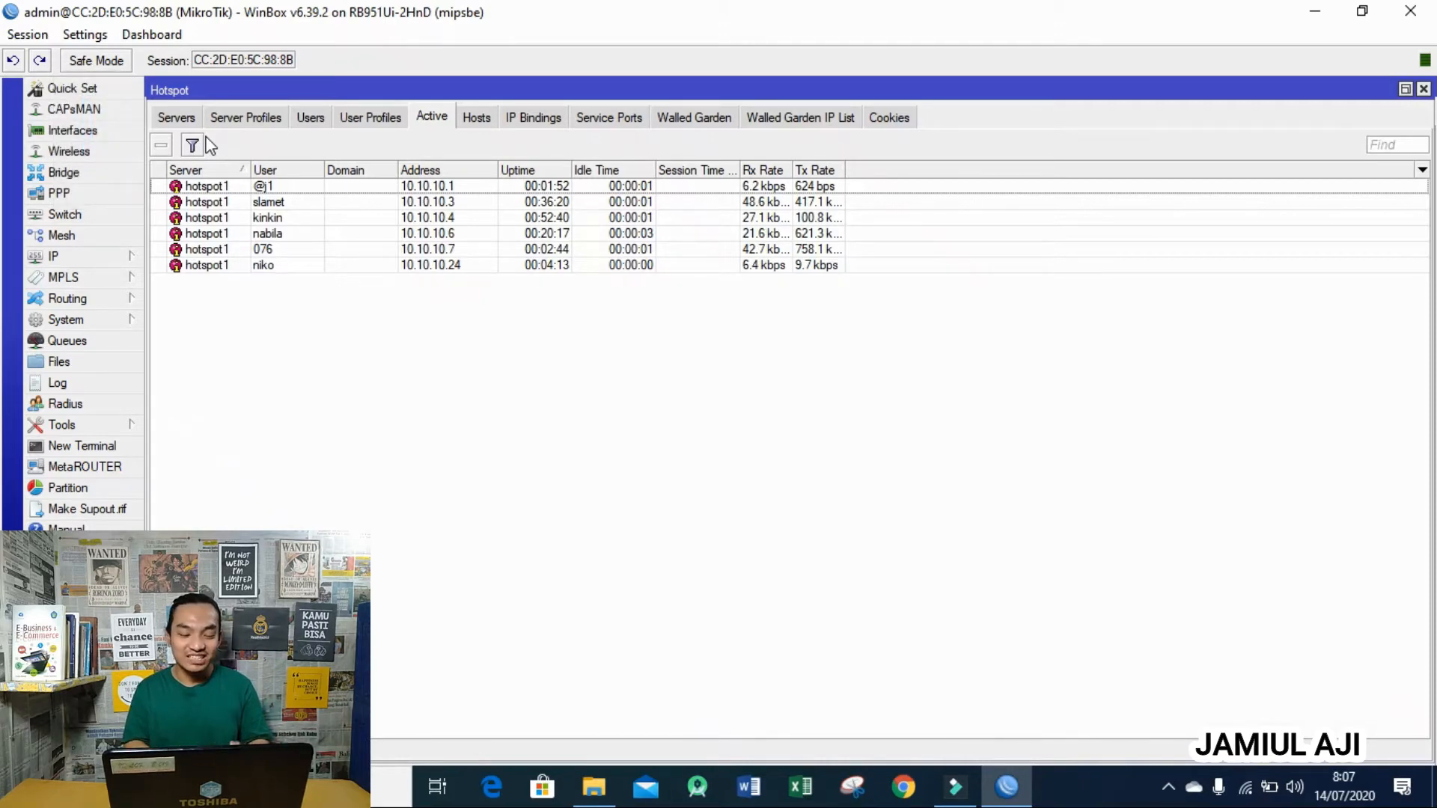
click(183, 116)
click(225, 115)
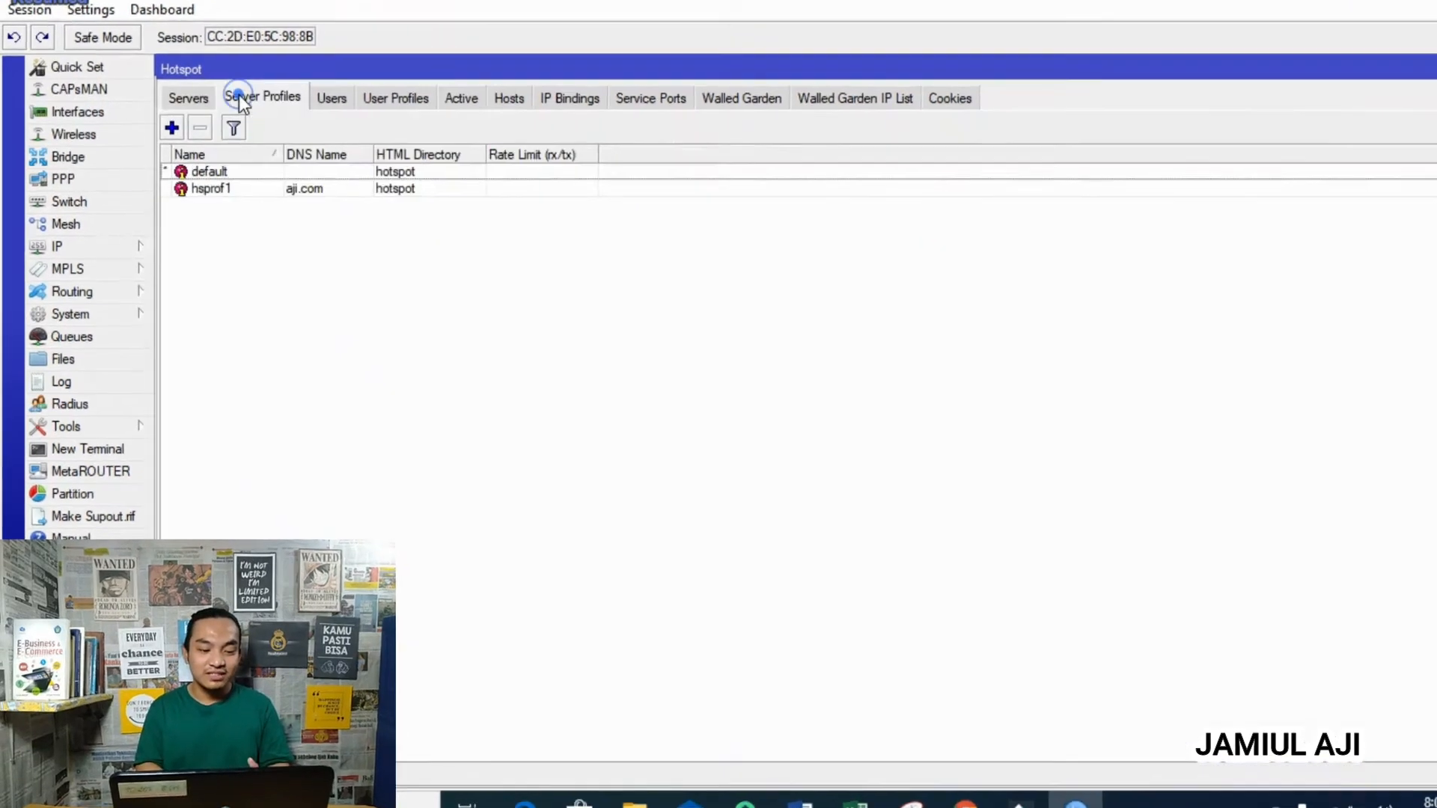
click(250, 188)
click(192, 98)
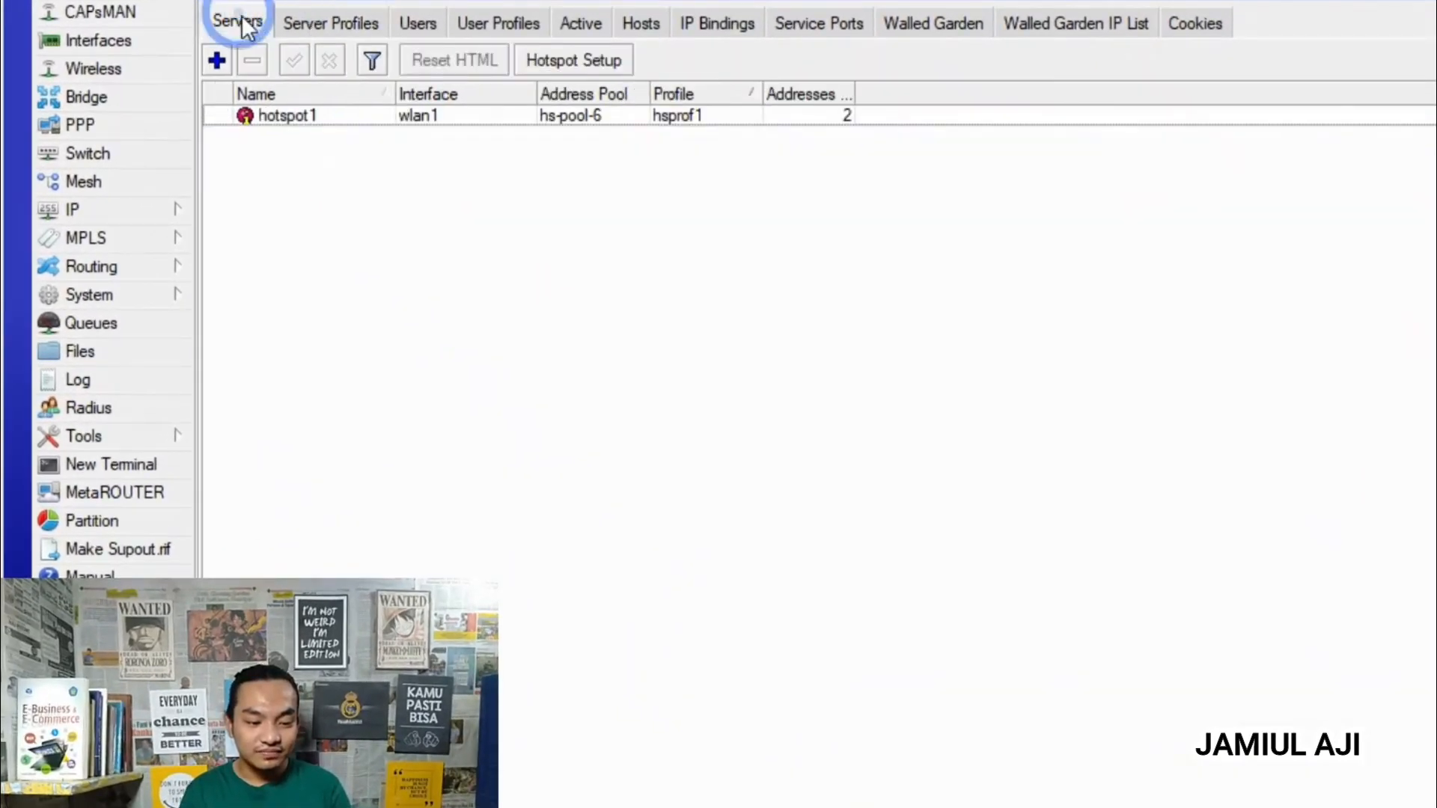
click(553, 57)
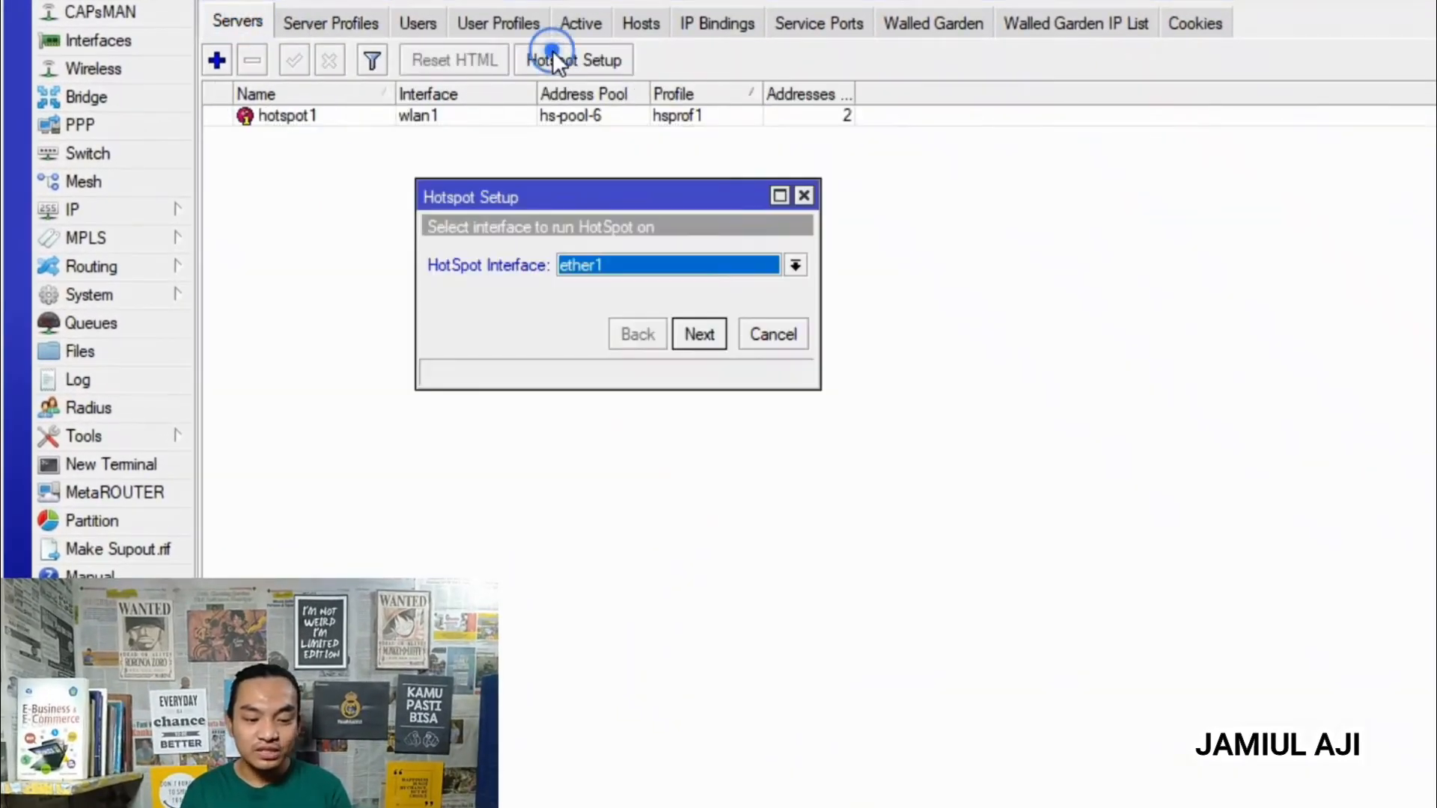
- Run the hotspot wizard on wlan1, keeping network 10.10.10.10/24 and the proposed pool, skipping certificate and SMTP
click(667, 265)
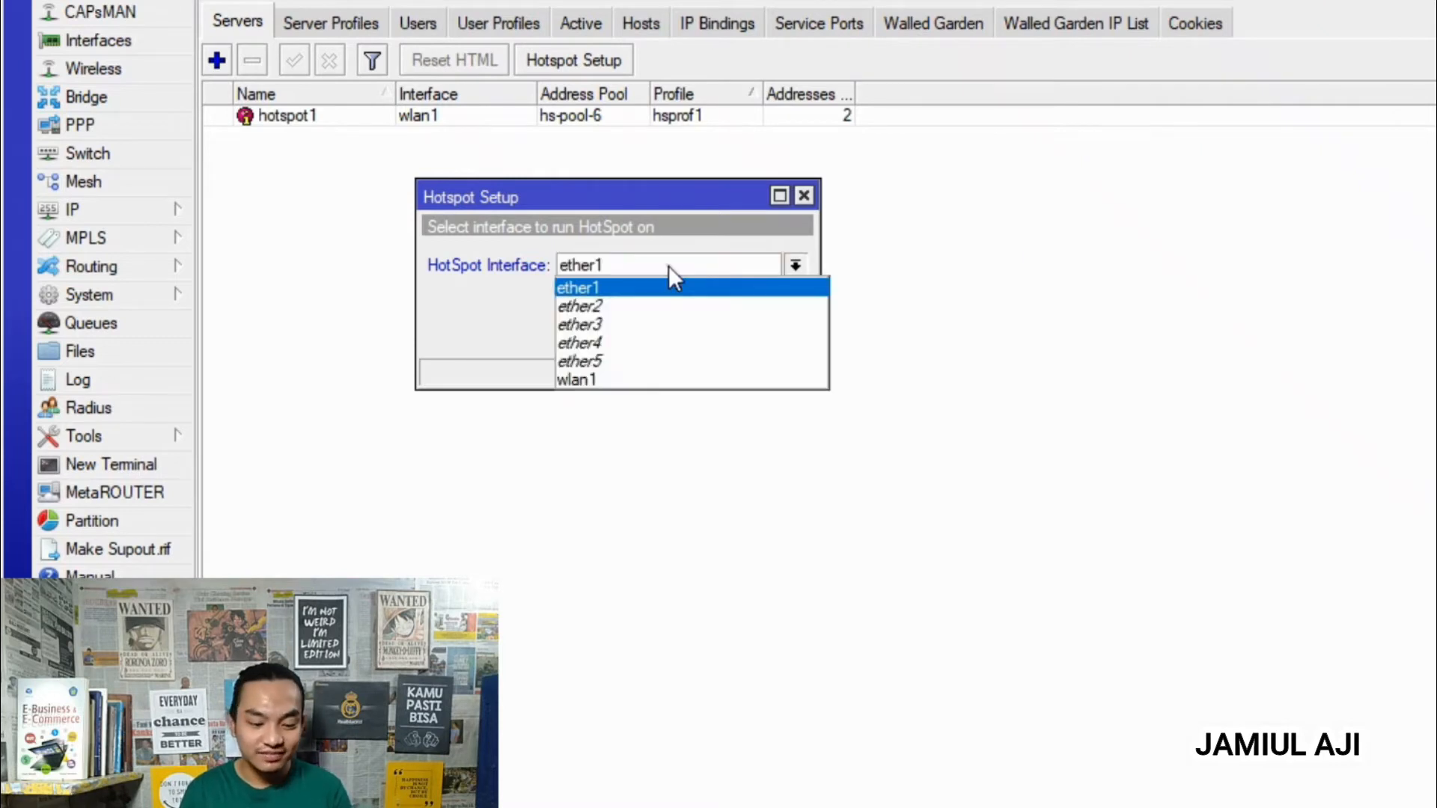
click(642, 380)
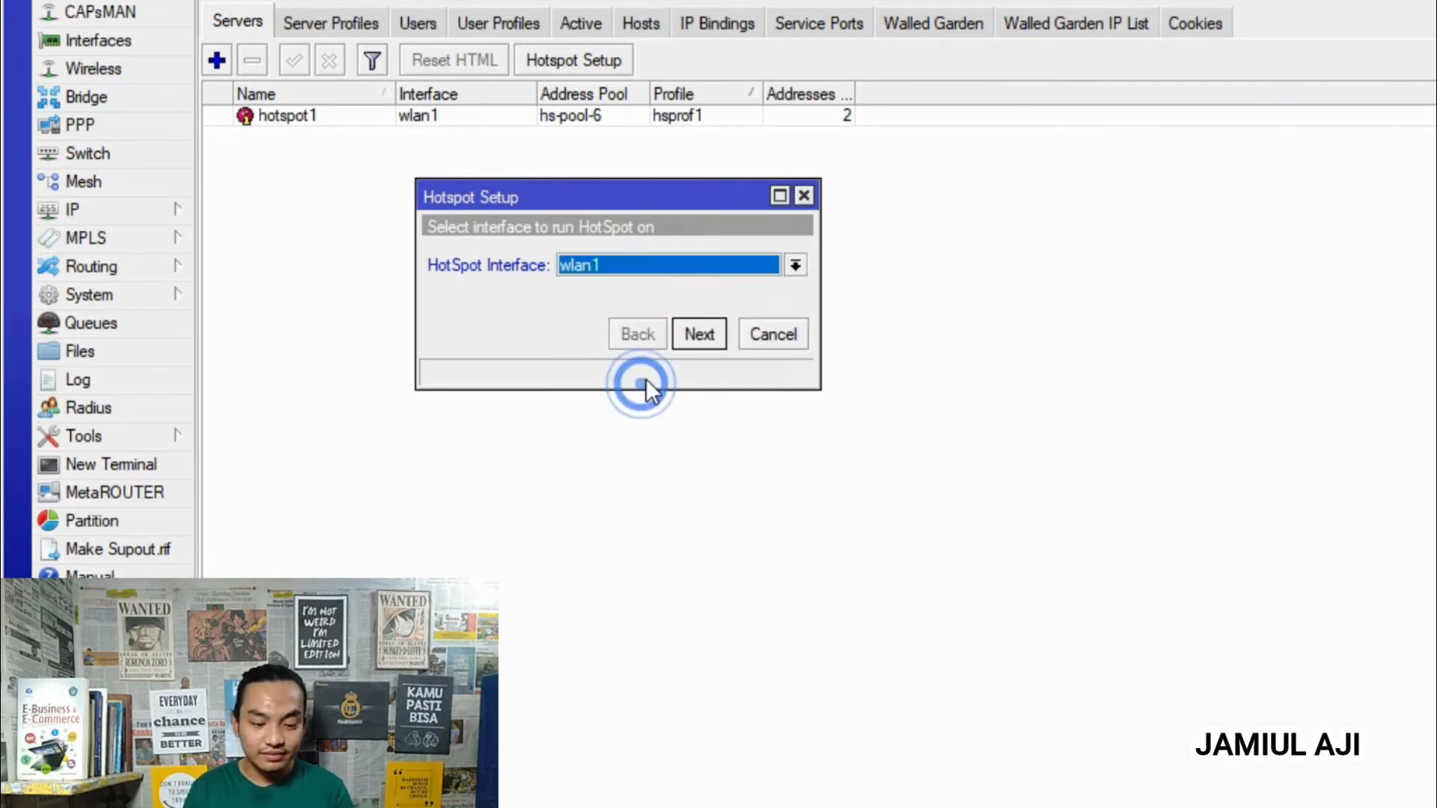
click(697, 333)
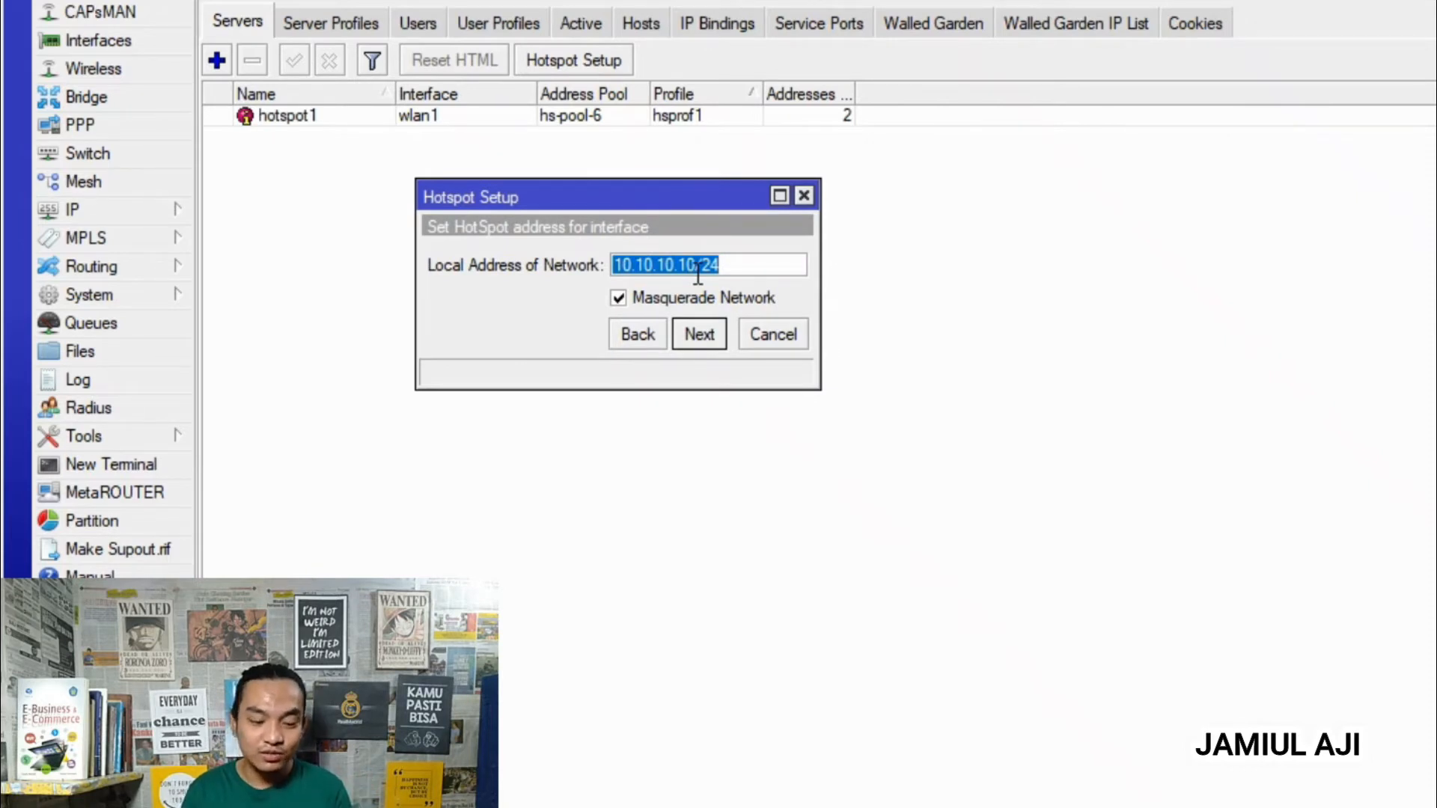
click(705, 335)
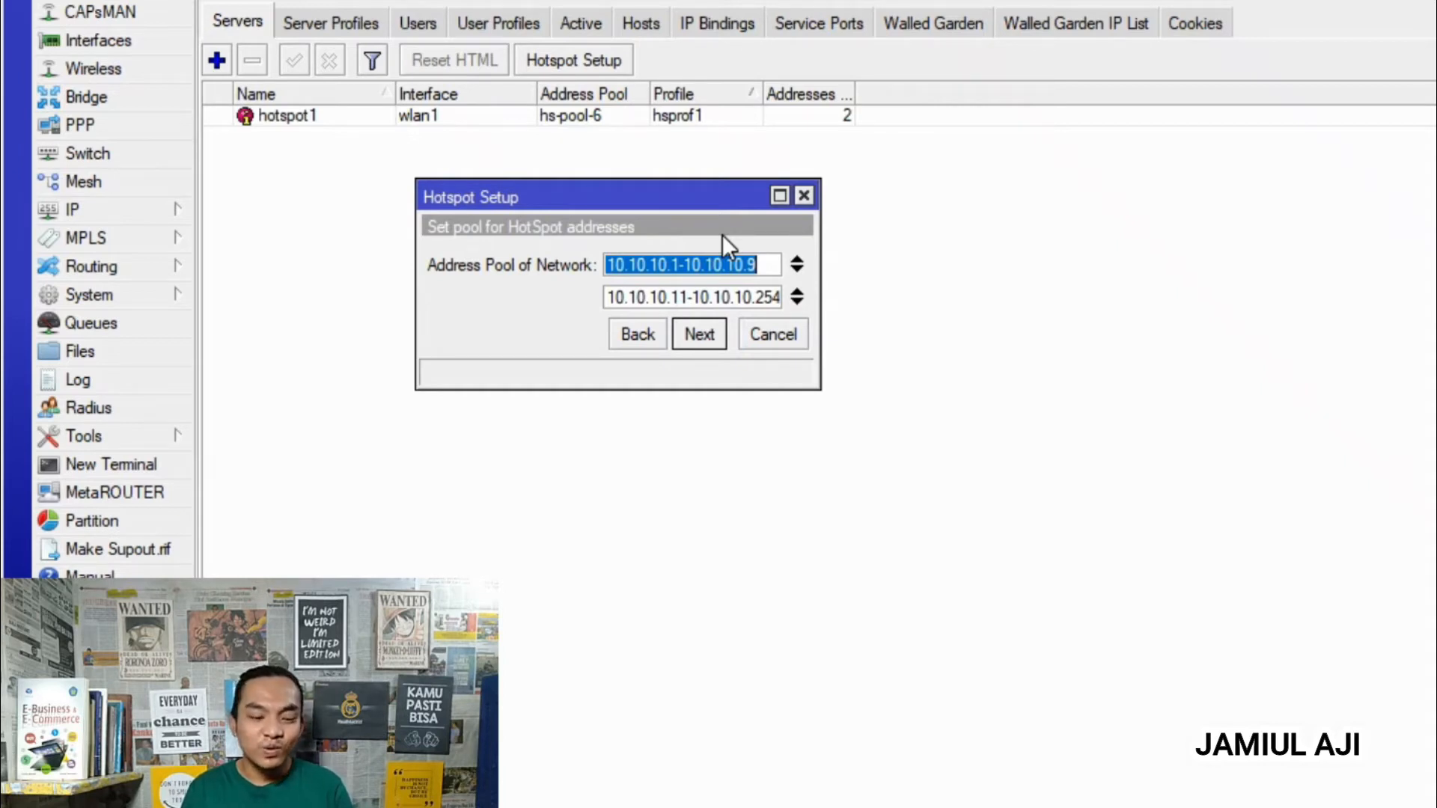
click(715, 334)
click(694, 334)
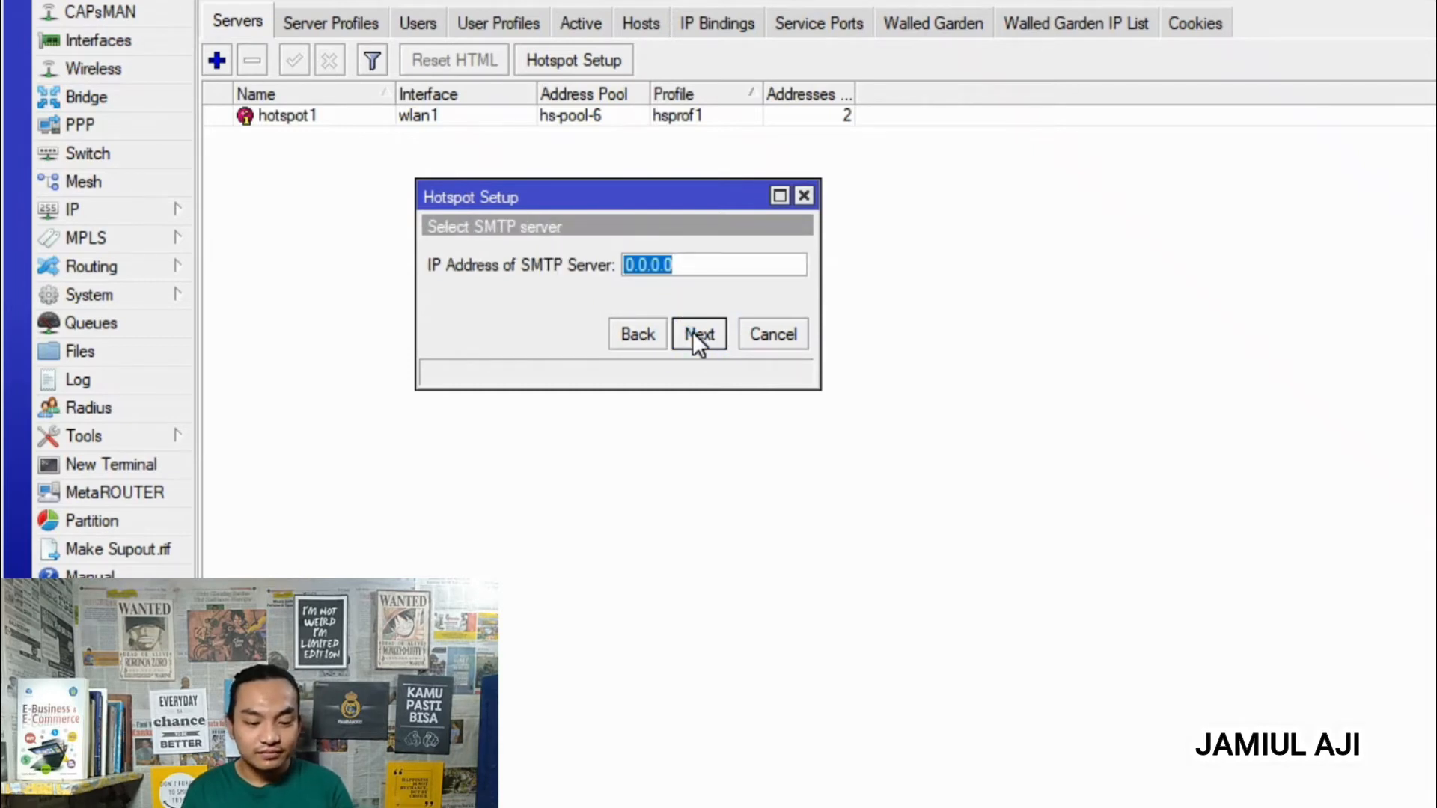
click(695, 334)
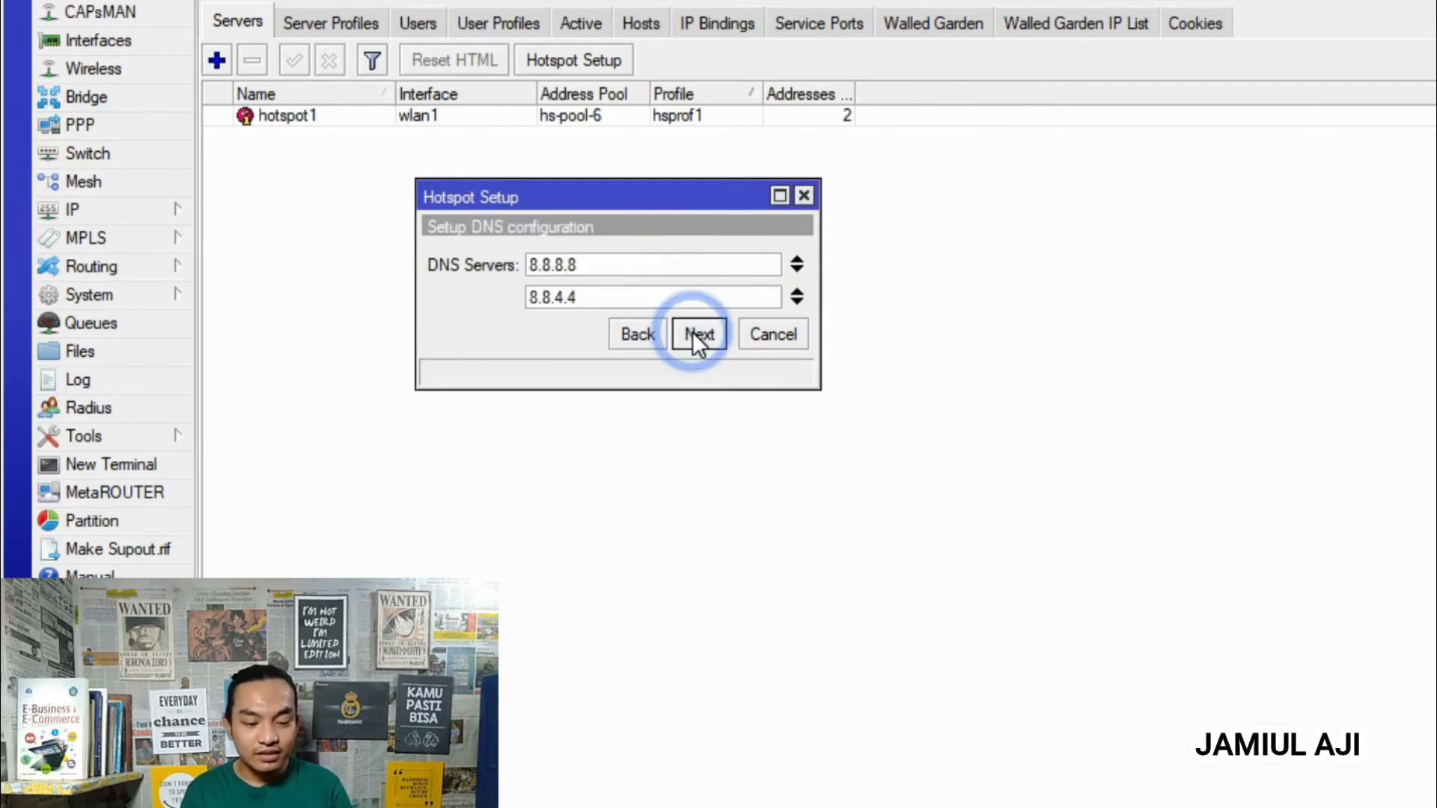
- Keep DNS servers 8.8.8.8 and 8.8.4.4, set DNS name aji.com, and finish the wizard
click(634, 256)
click(631, 295)
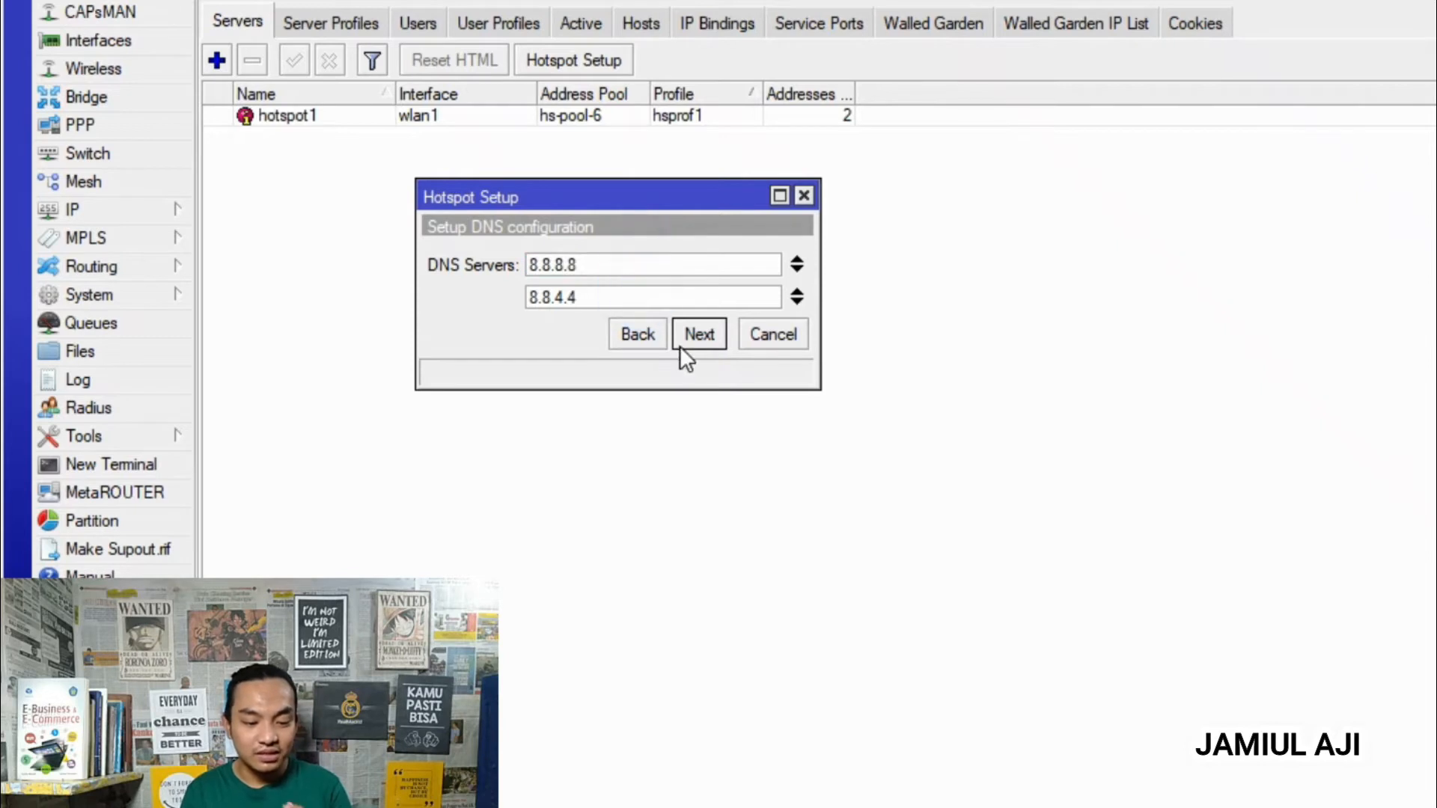
click(694, 335)
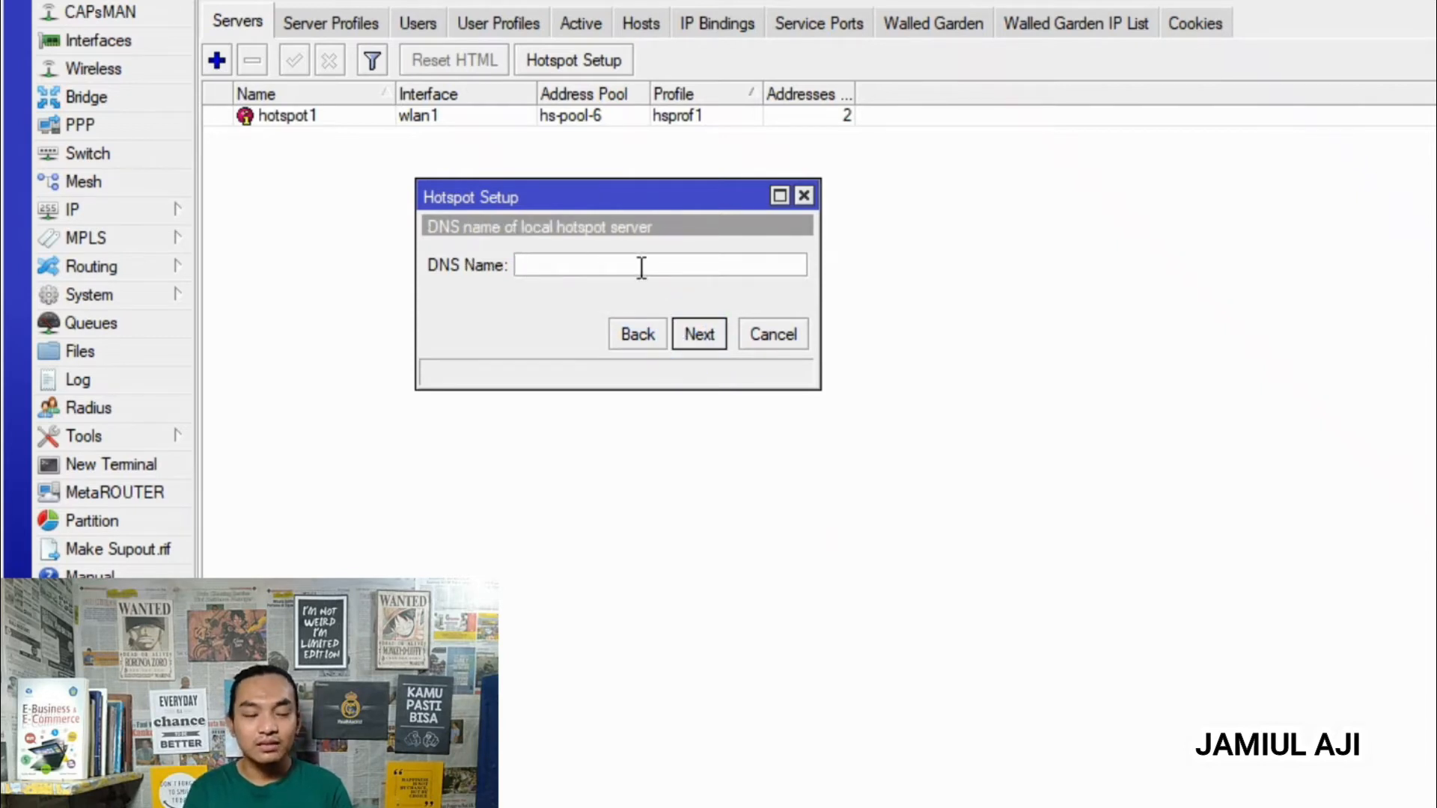
text(aji.com)
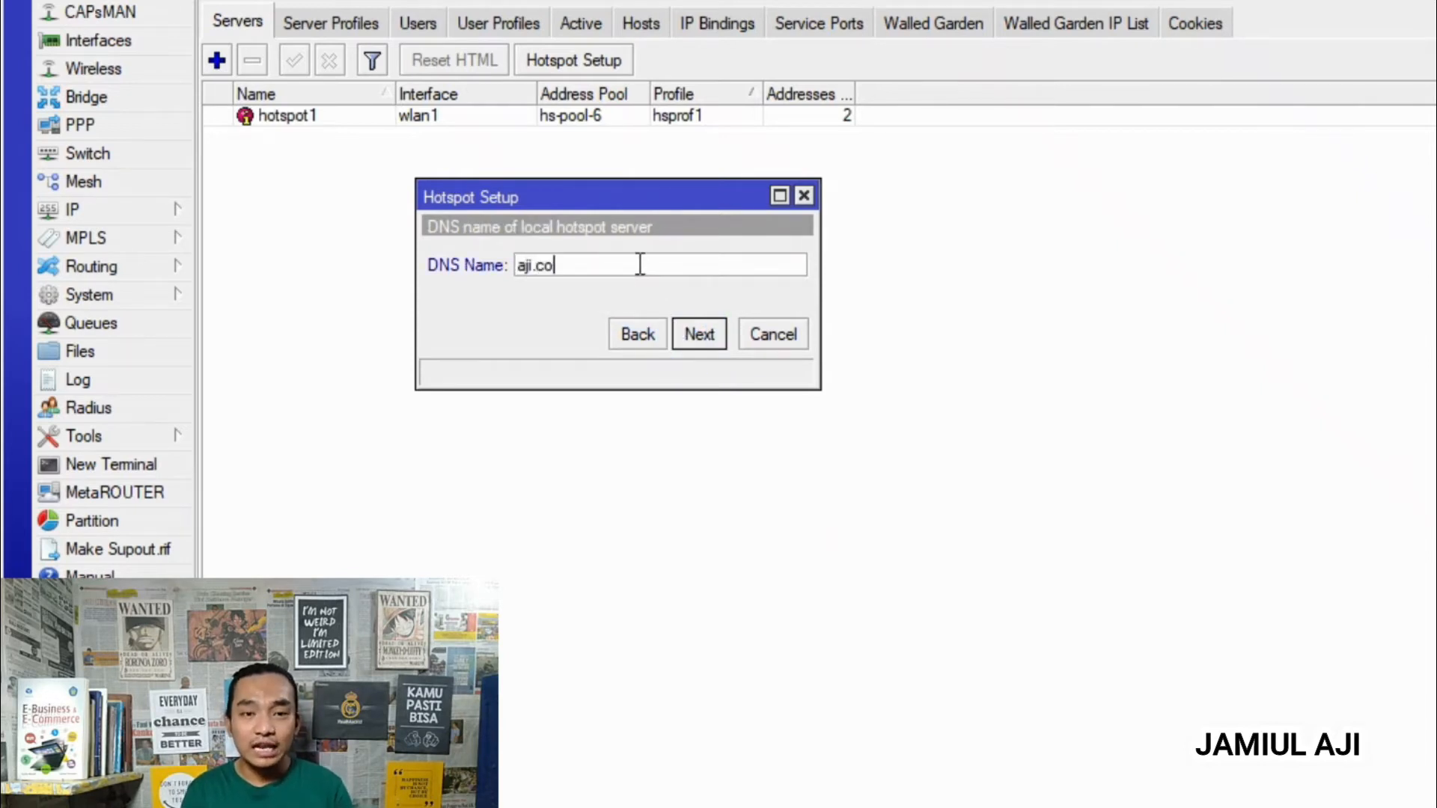
key(Return)
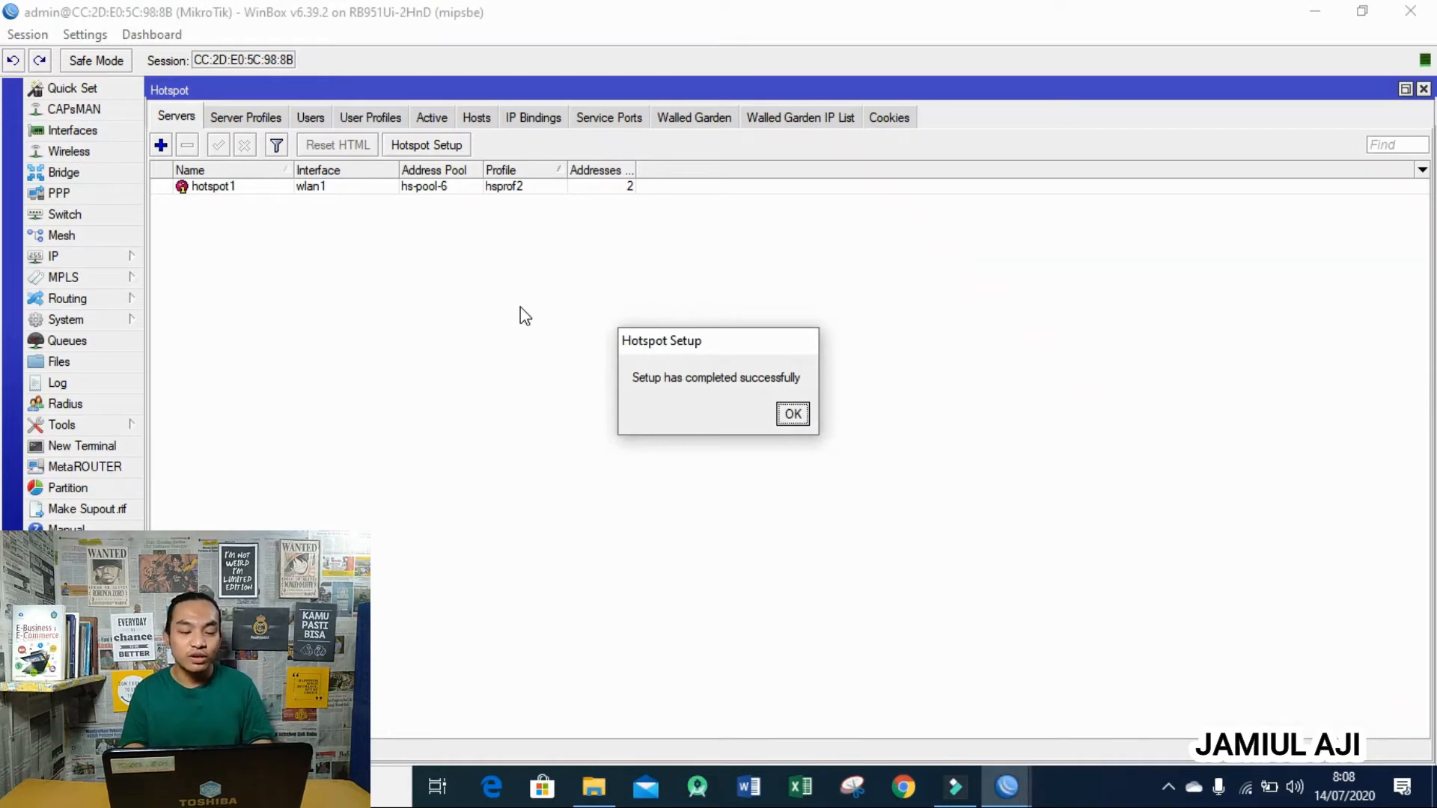
click(791, 413)
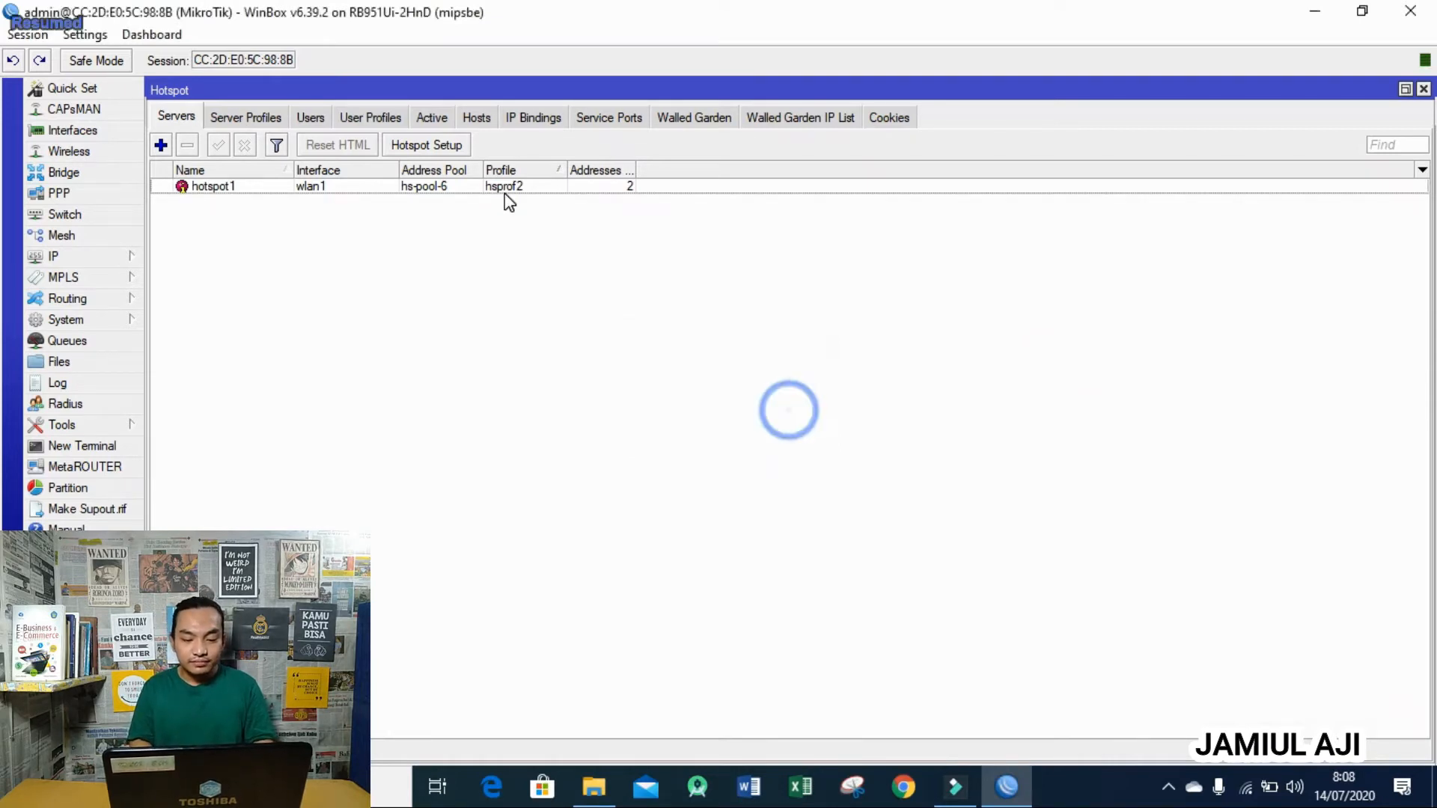
- Compare the new hsprof2 server profile with hsprof1
click(501, 189)
click(273, 116)
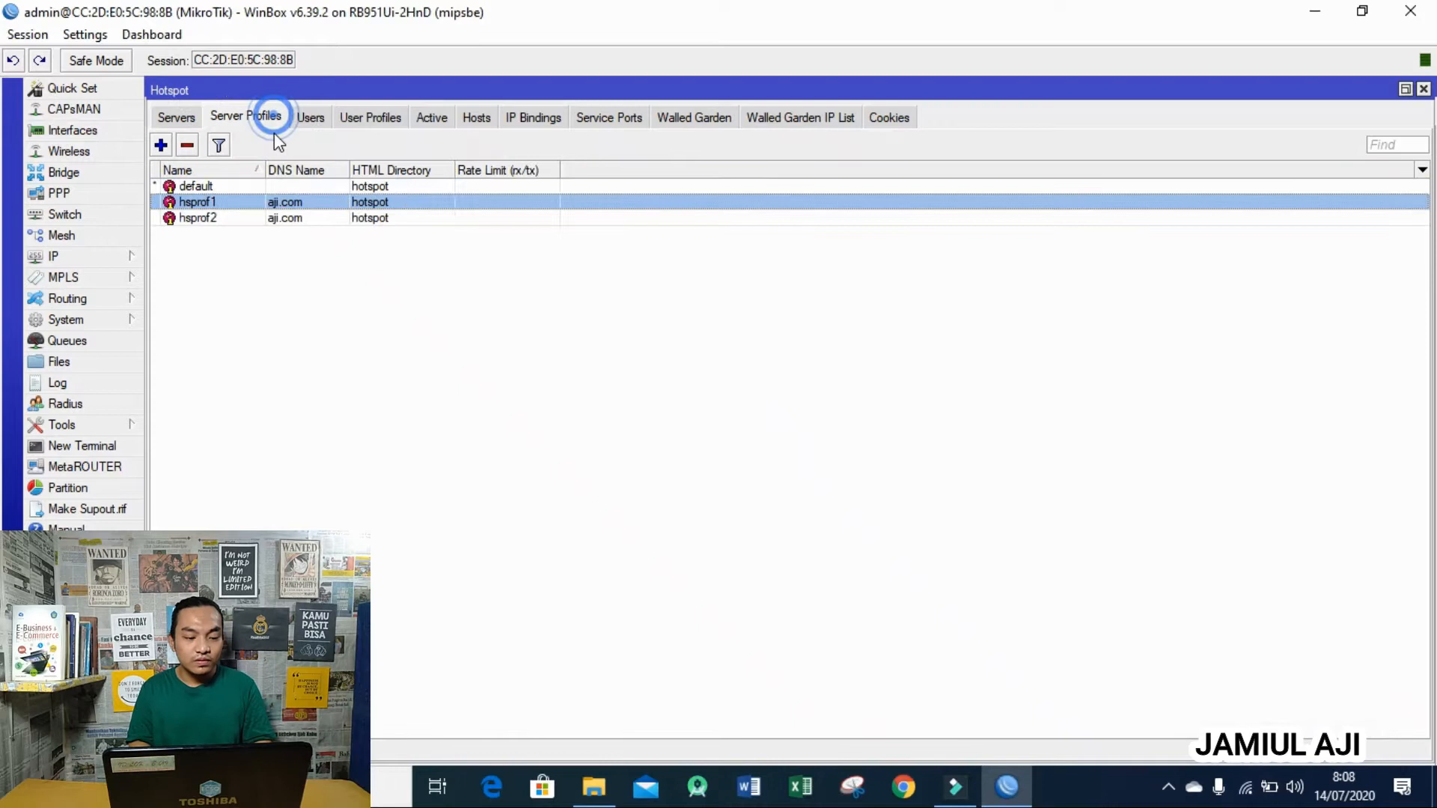
click(274, 218)
click(269, 202)
click(271, 217)
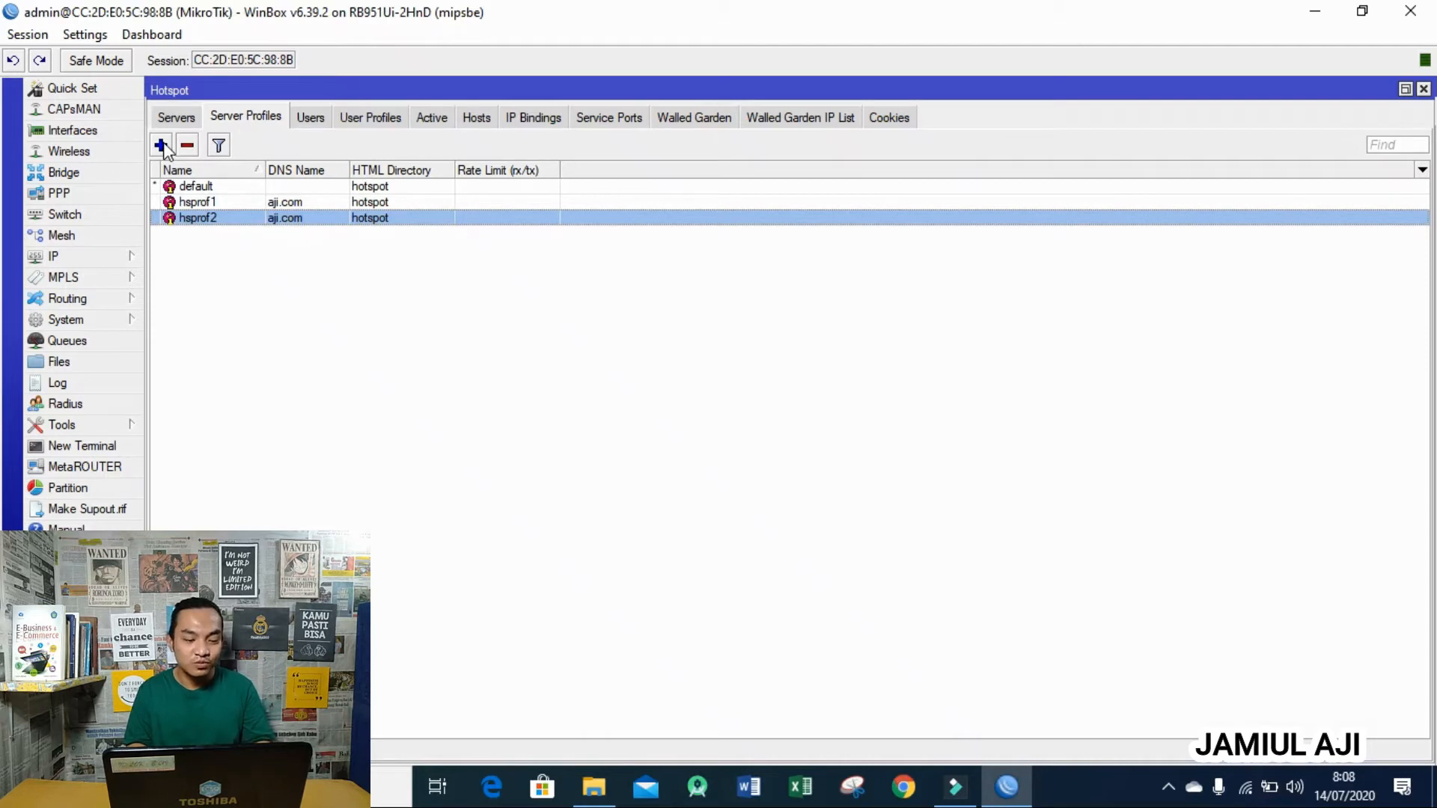
- Remove the hsprof2 server profile and assign hsprof1 to the hotspot1 server
click(188, 146)
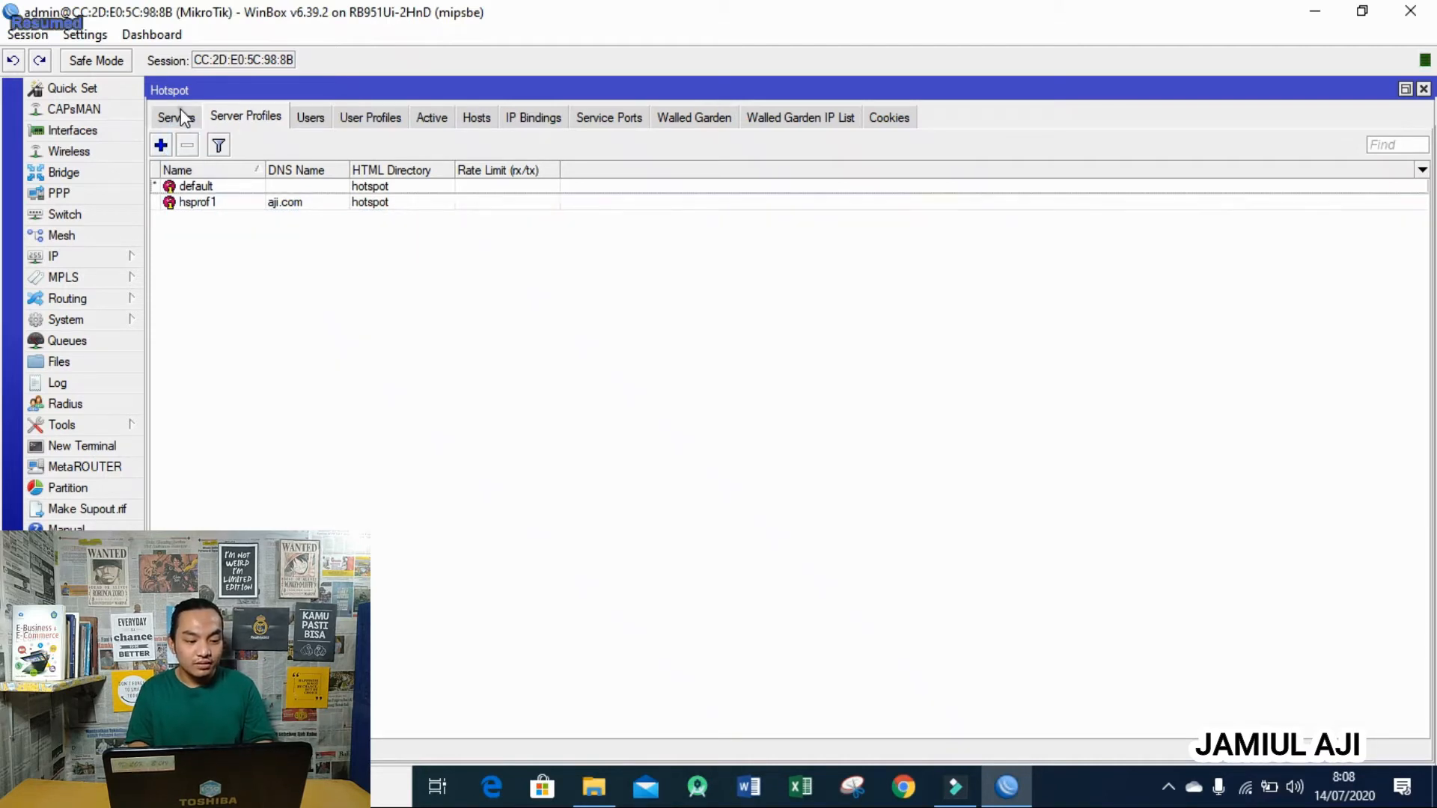
click(181, 112)
double_click(439, 186)
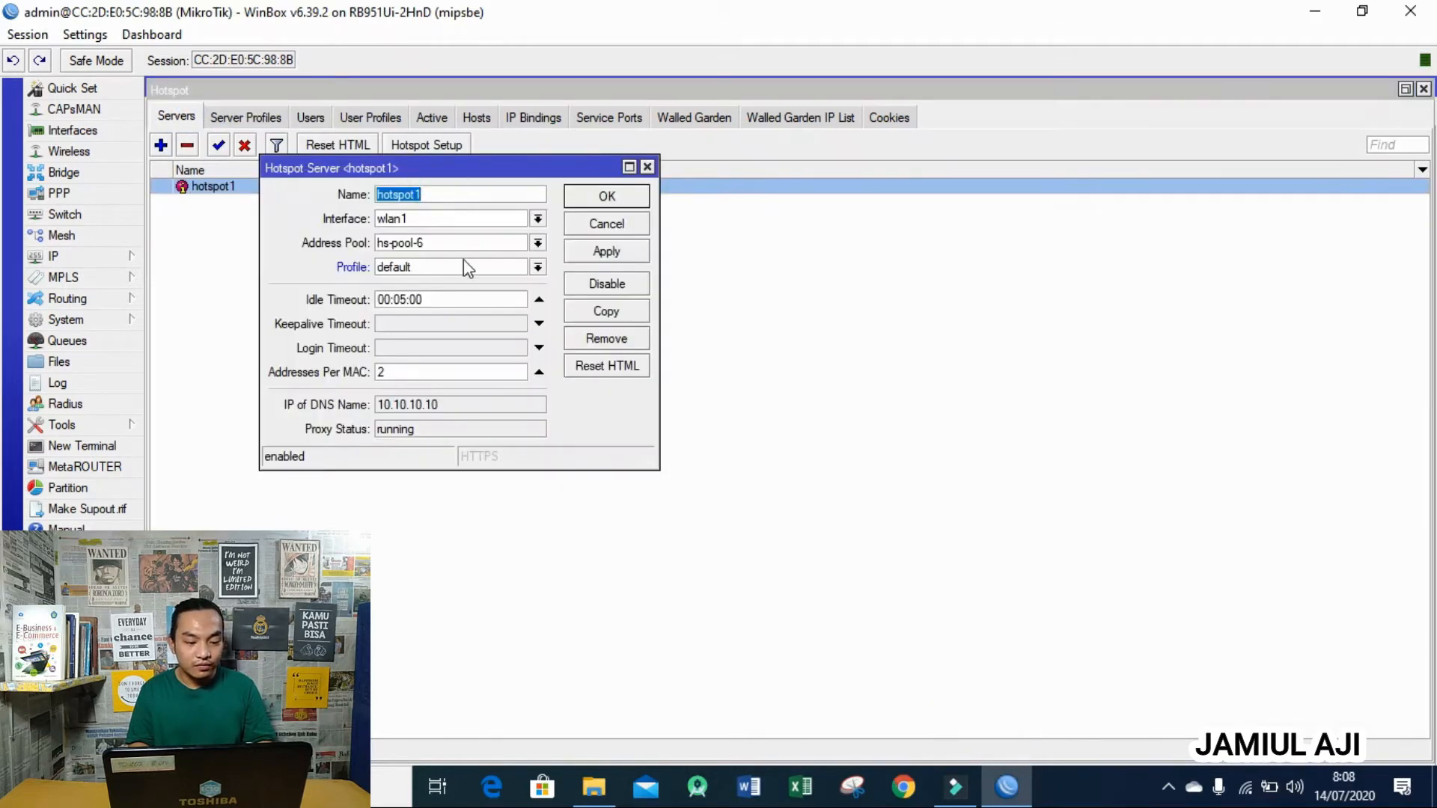
click(537, 267)
click(522, 295)
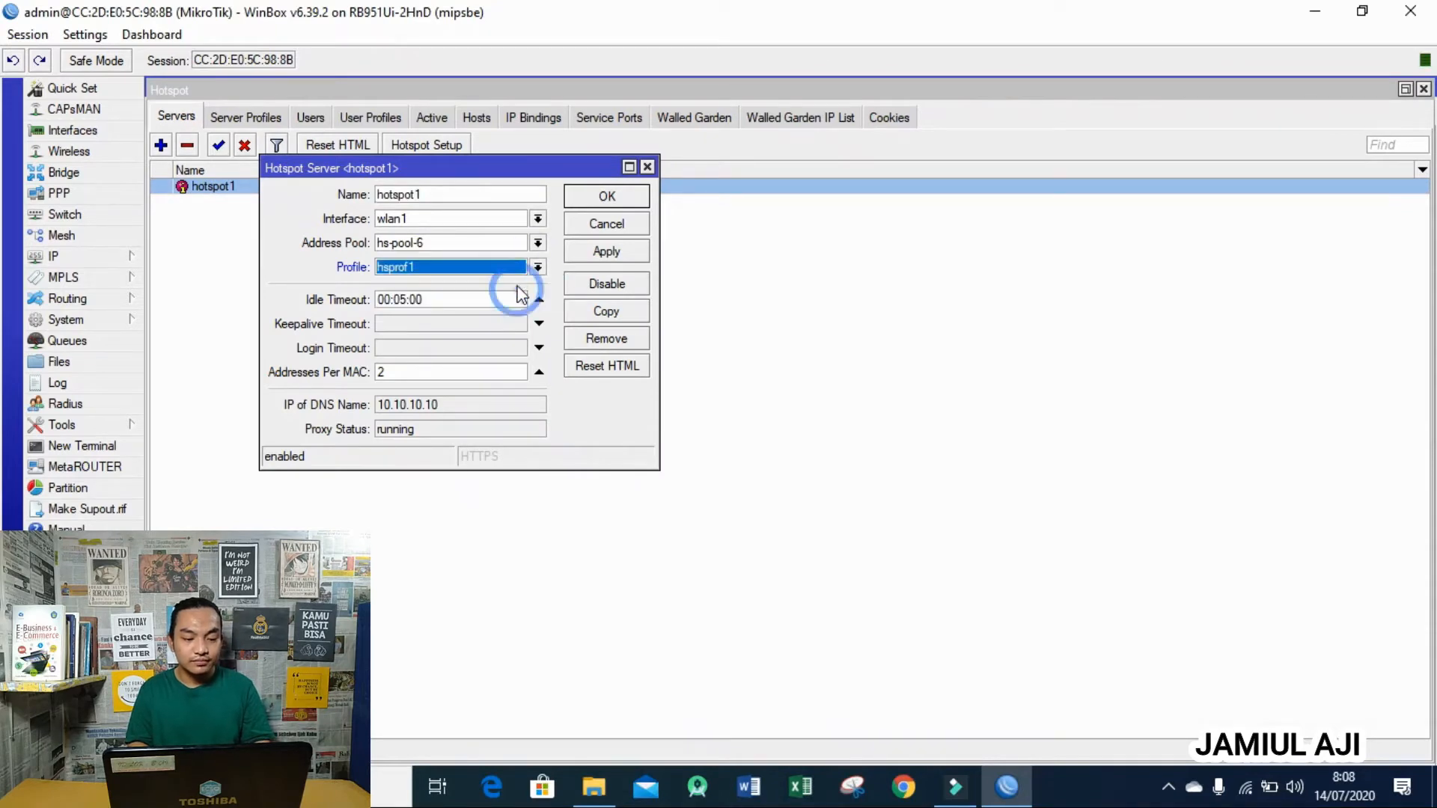
click(607, 196)
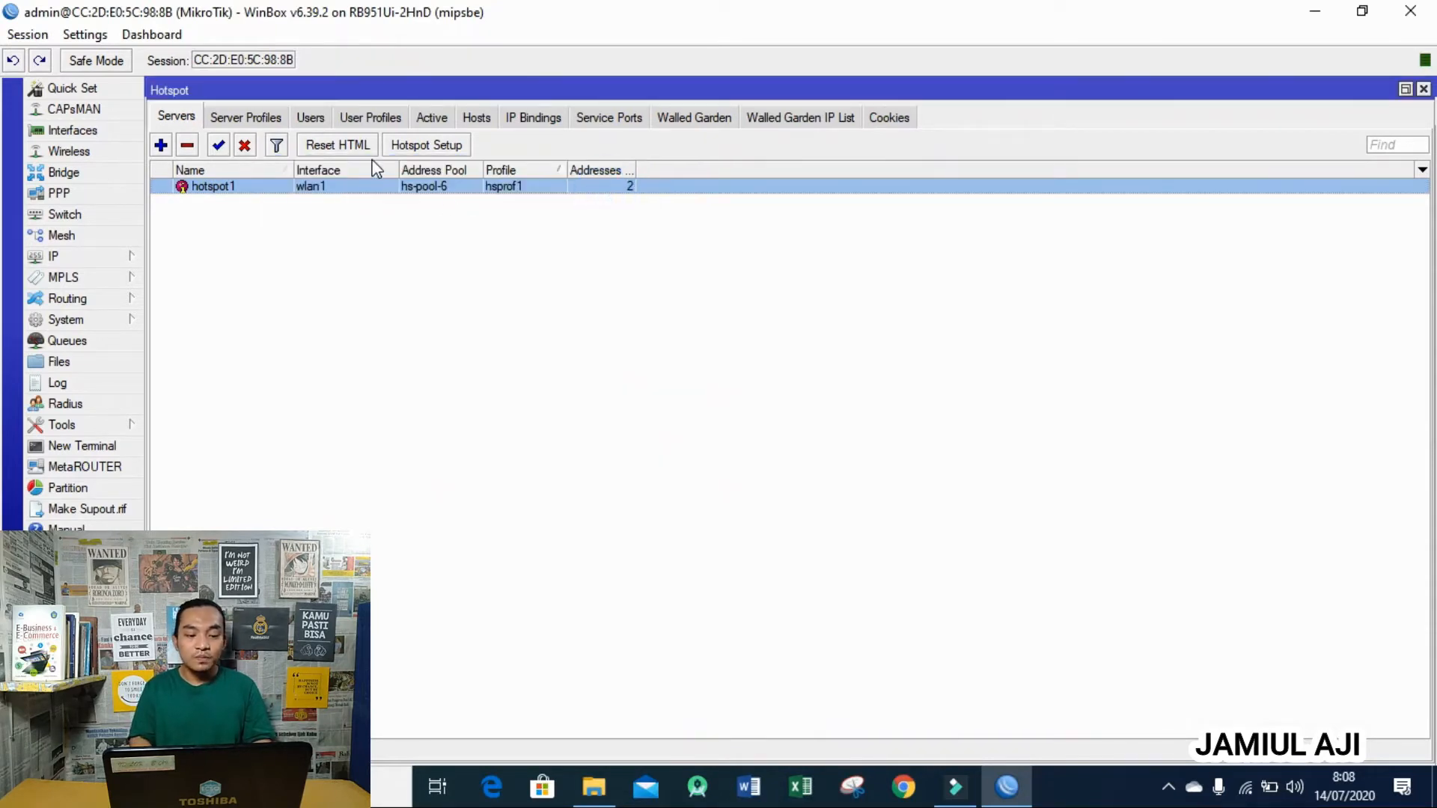
- Delete the existing 1MB, 2MB and 3MB hotspot user profiles
click(378, 118)
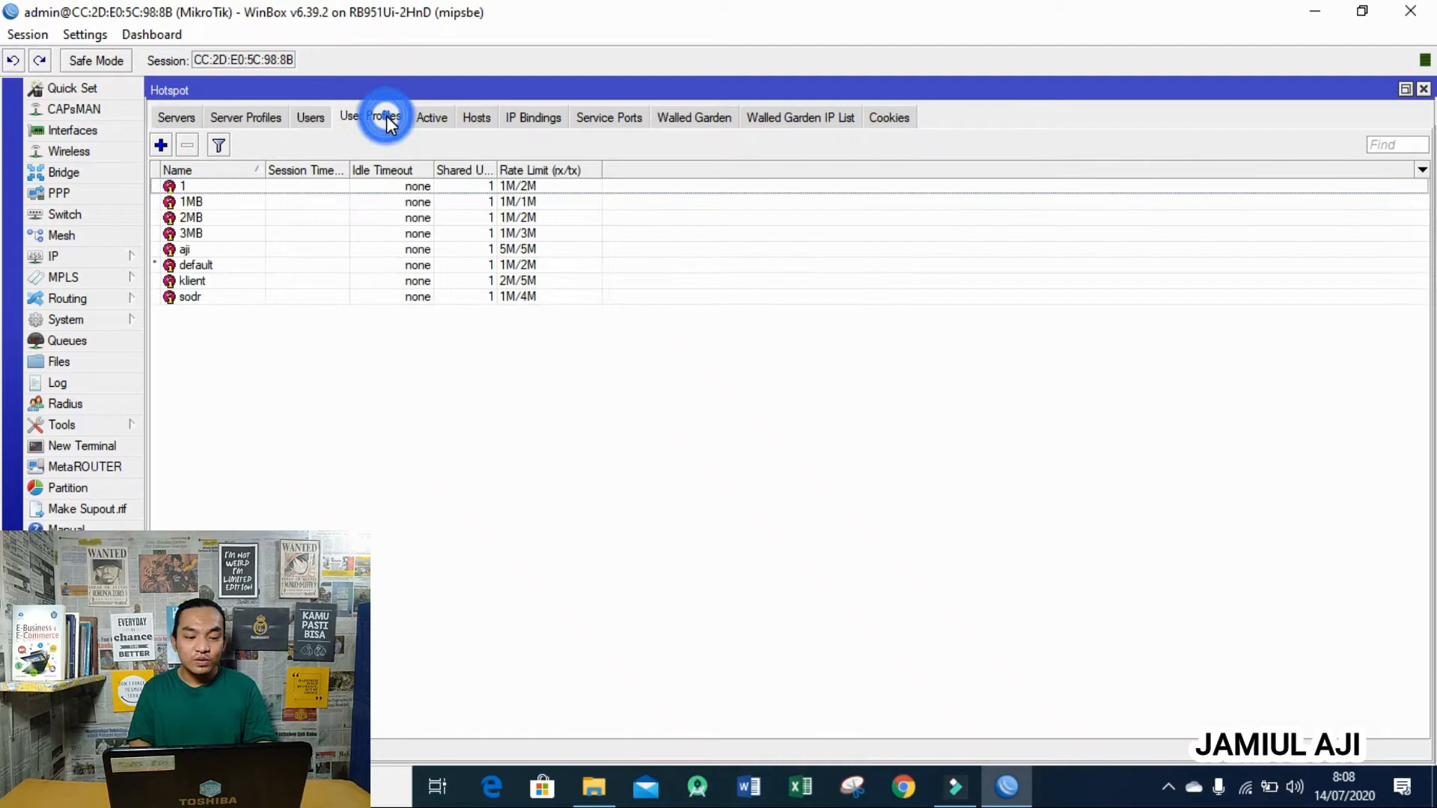
click(322, 122)
click(256, 283)
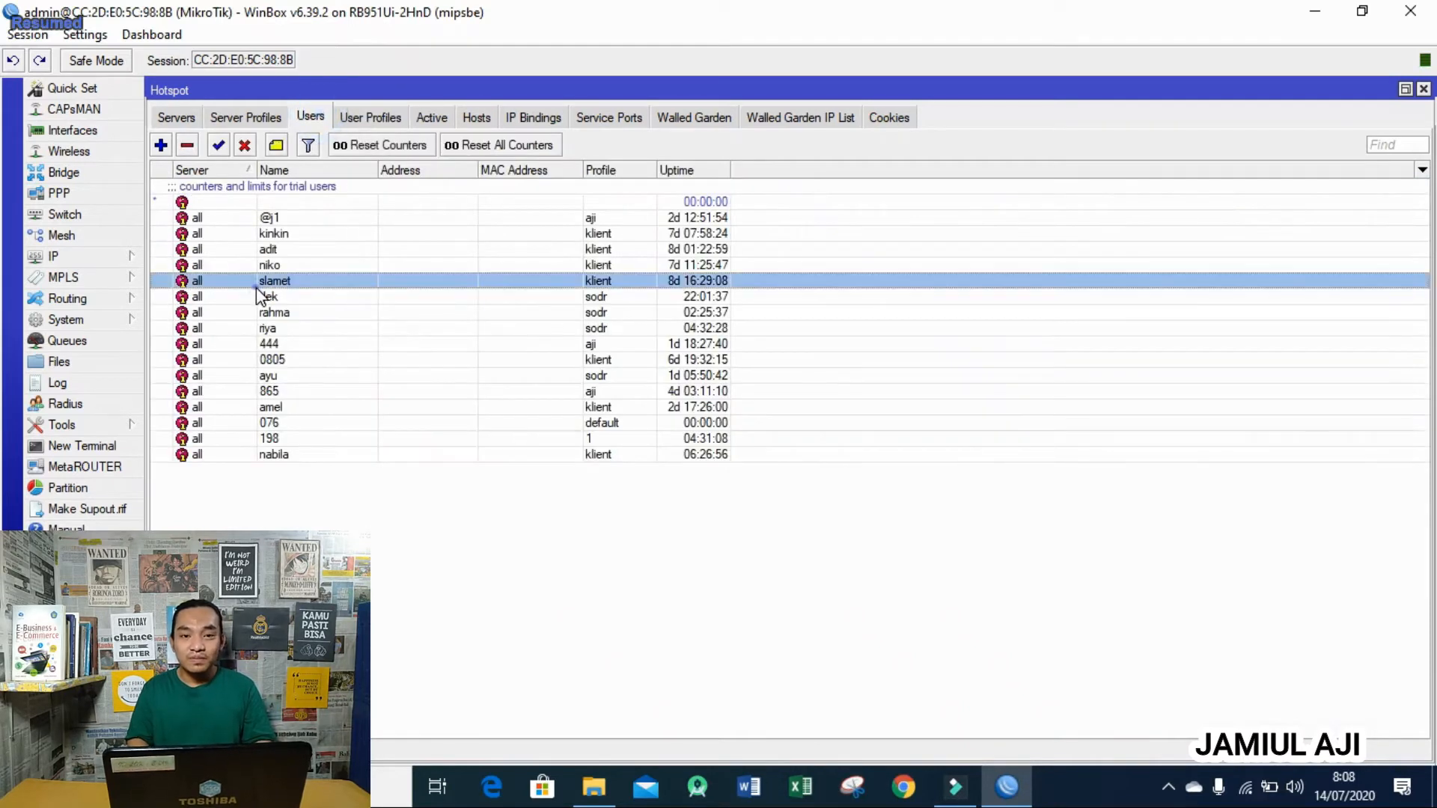
click(352, 112)
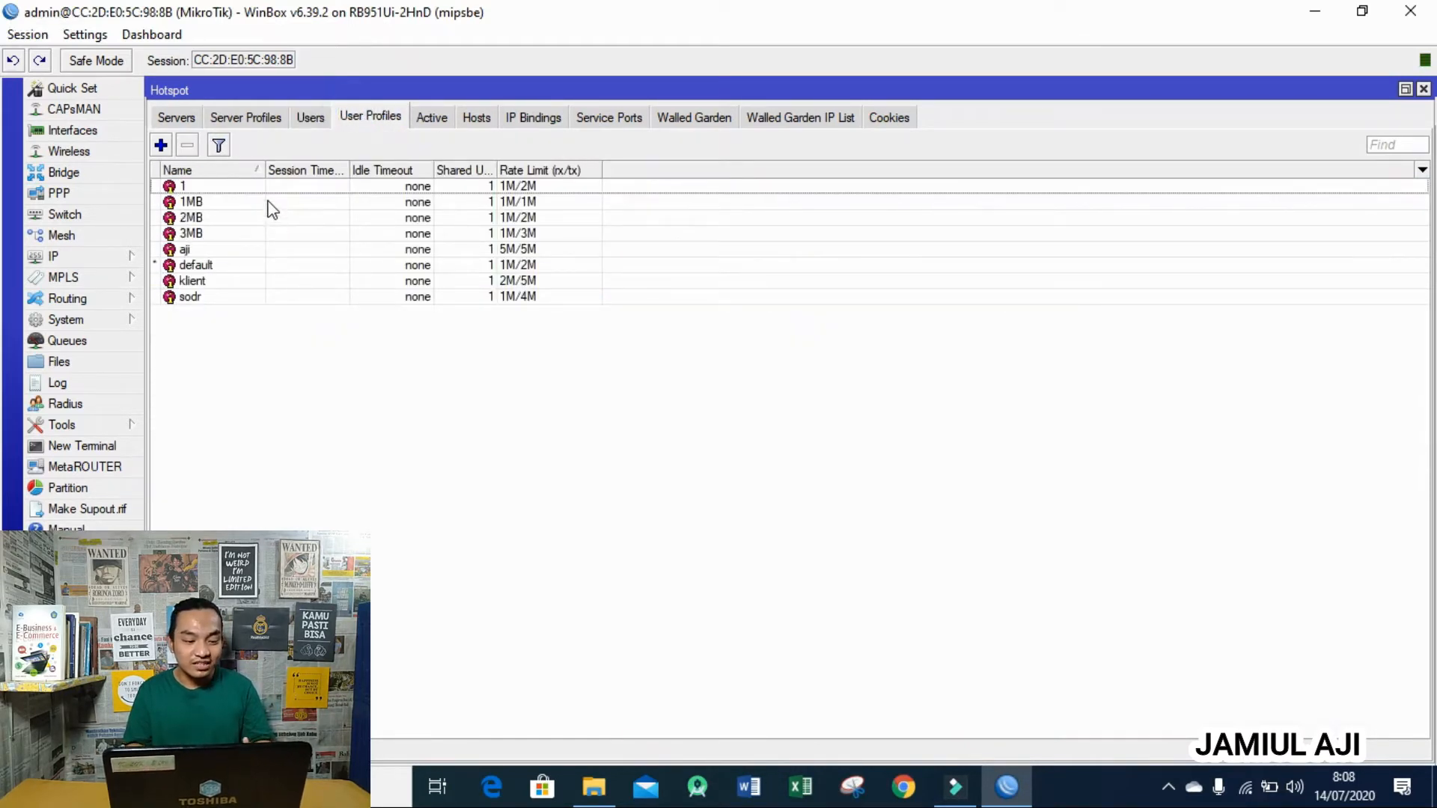
click(266, 201)
key(shift+Down)
key(shift+Down)
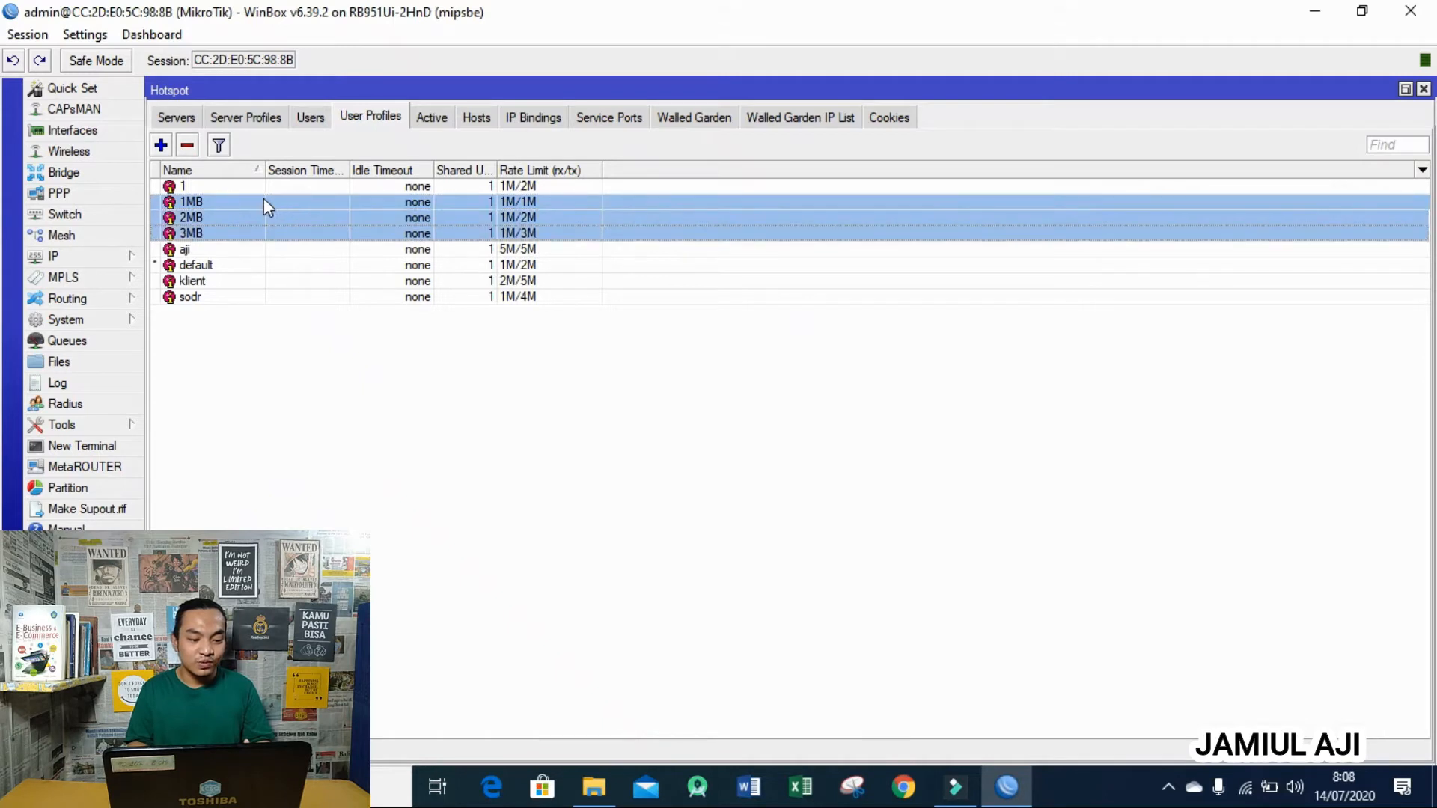
click(187, 145)
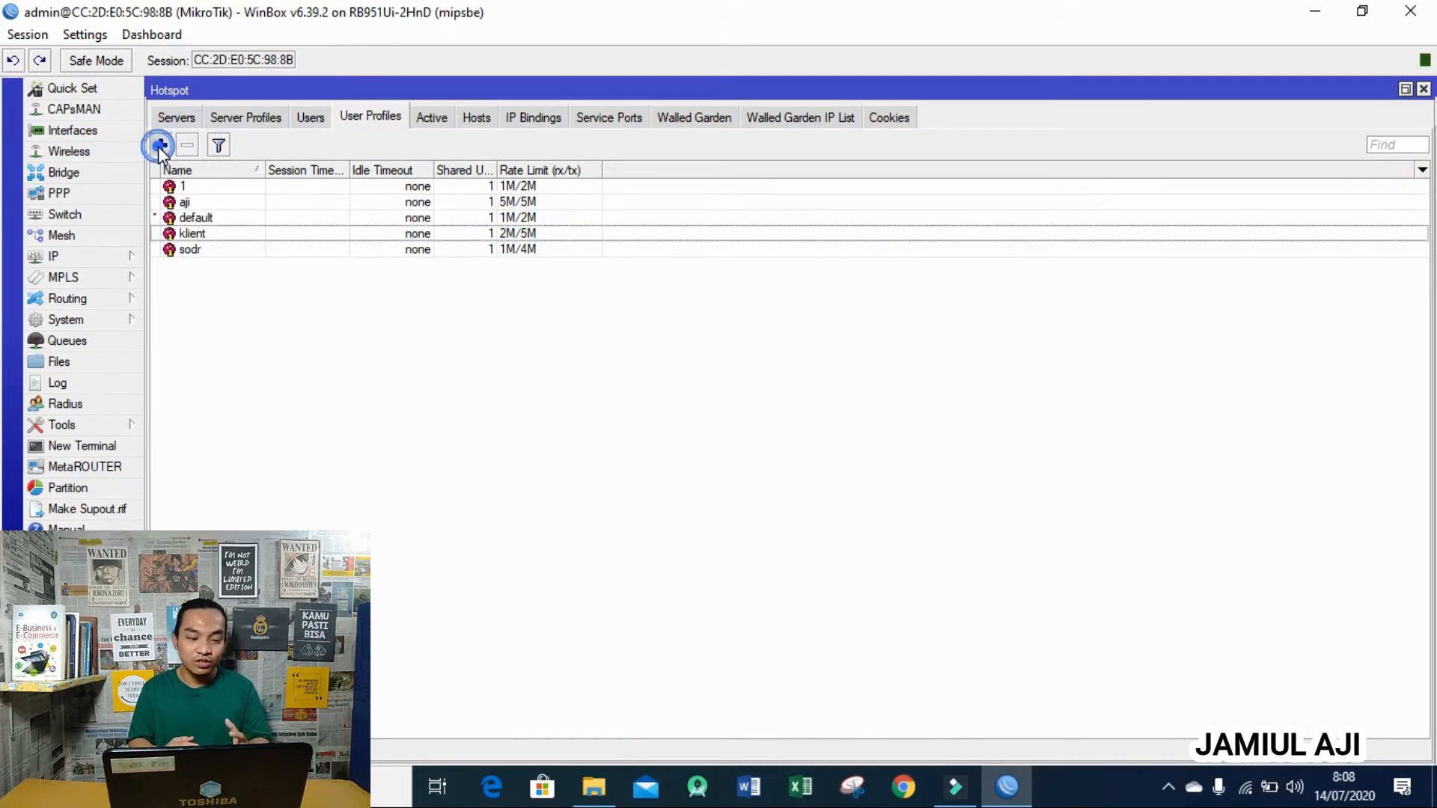
- Add user profile 1MB with rate limit 1M/1M
click(160, 145)
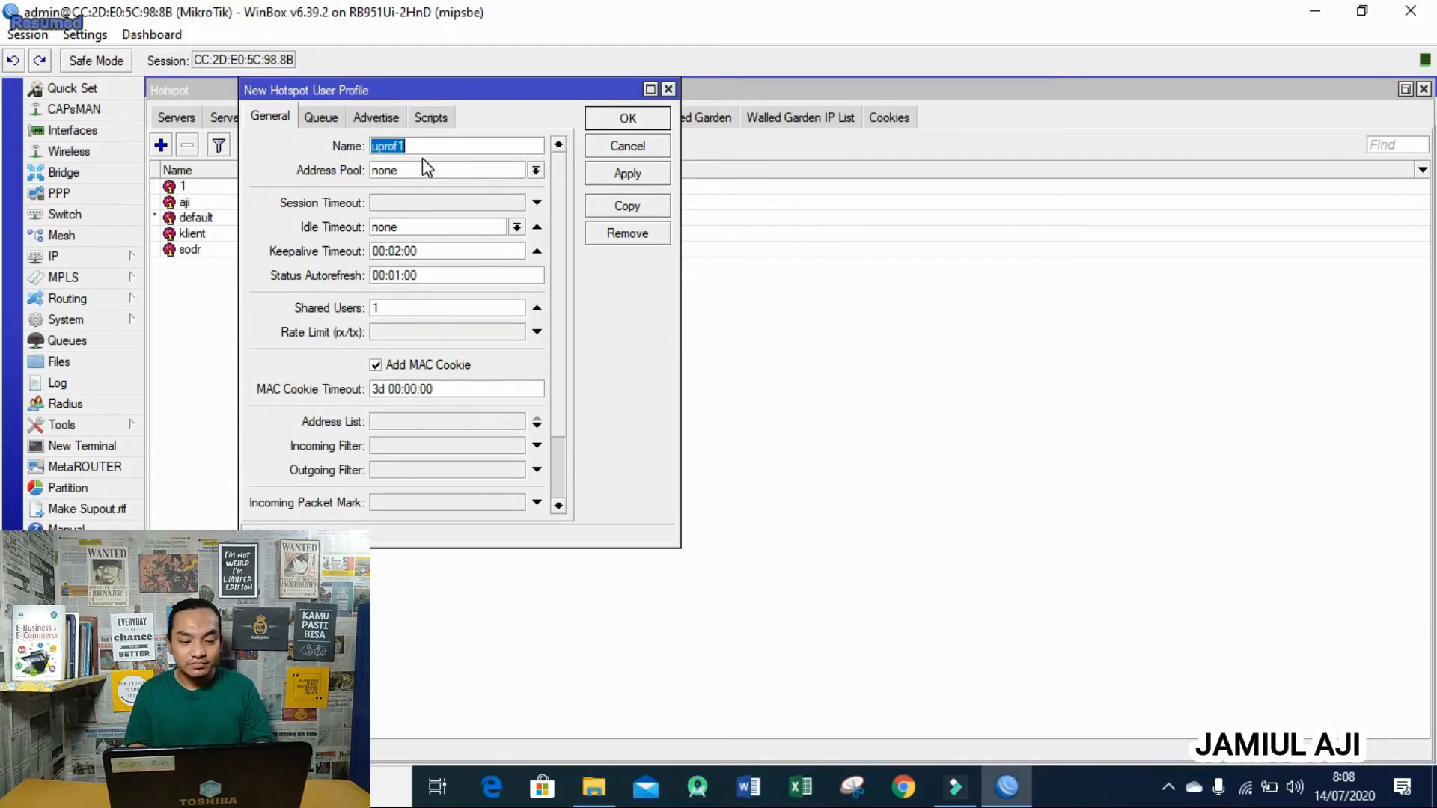
text(1MB)
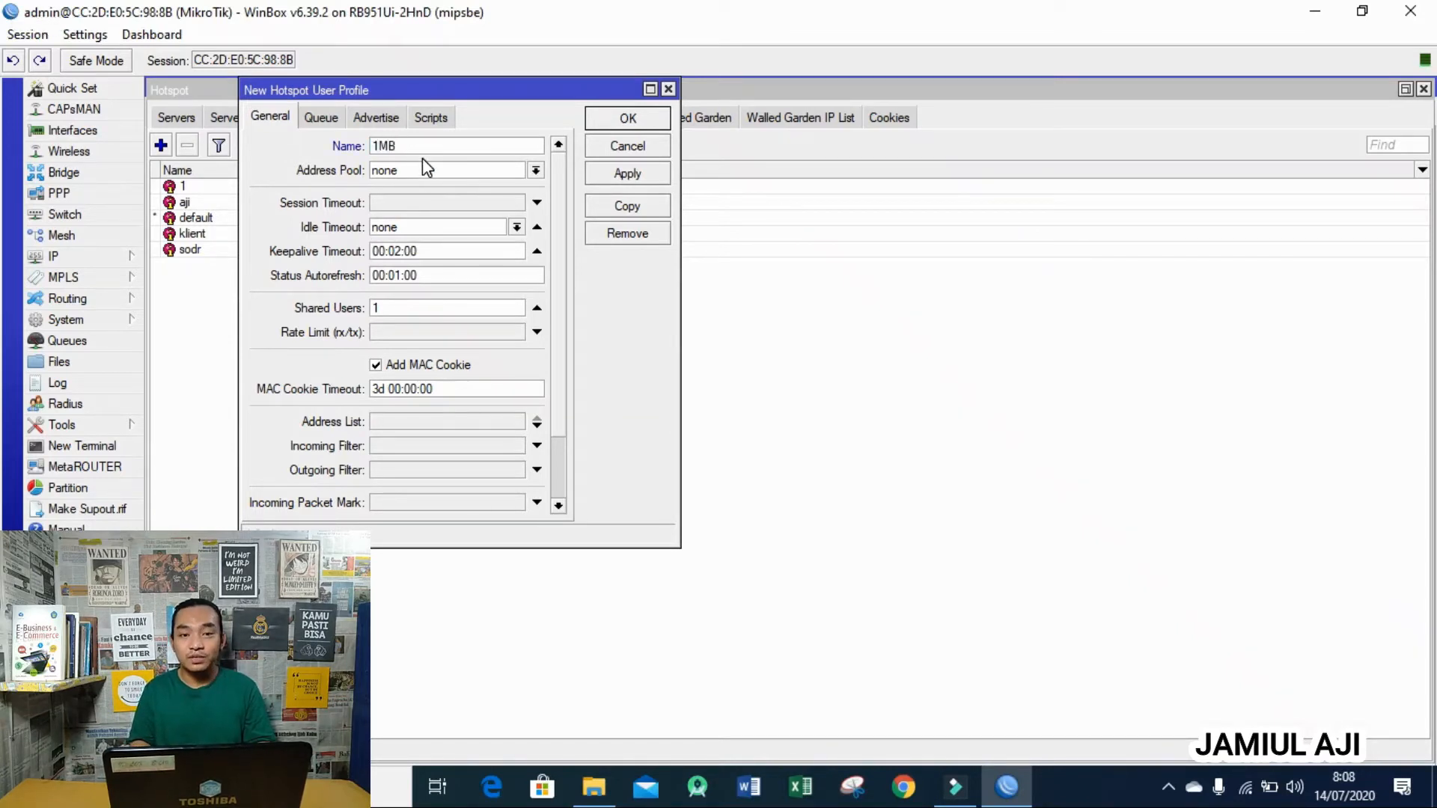
click(413, 335)
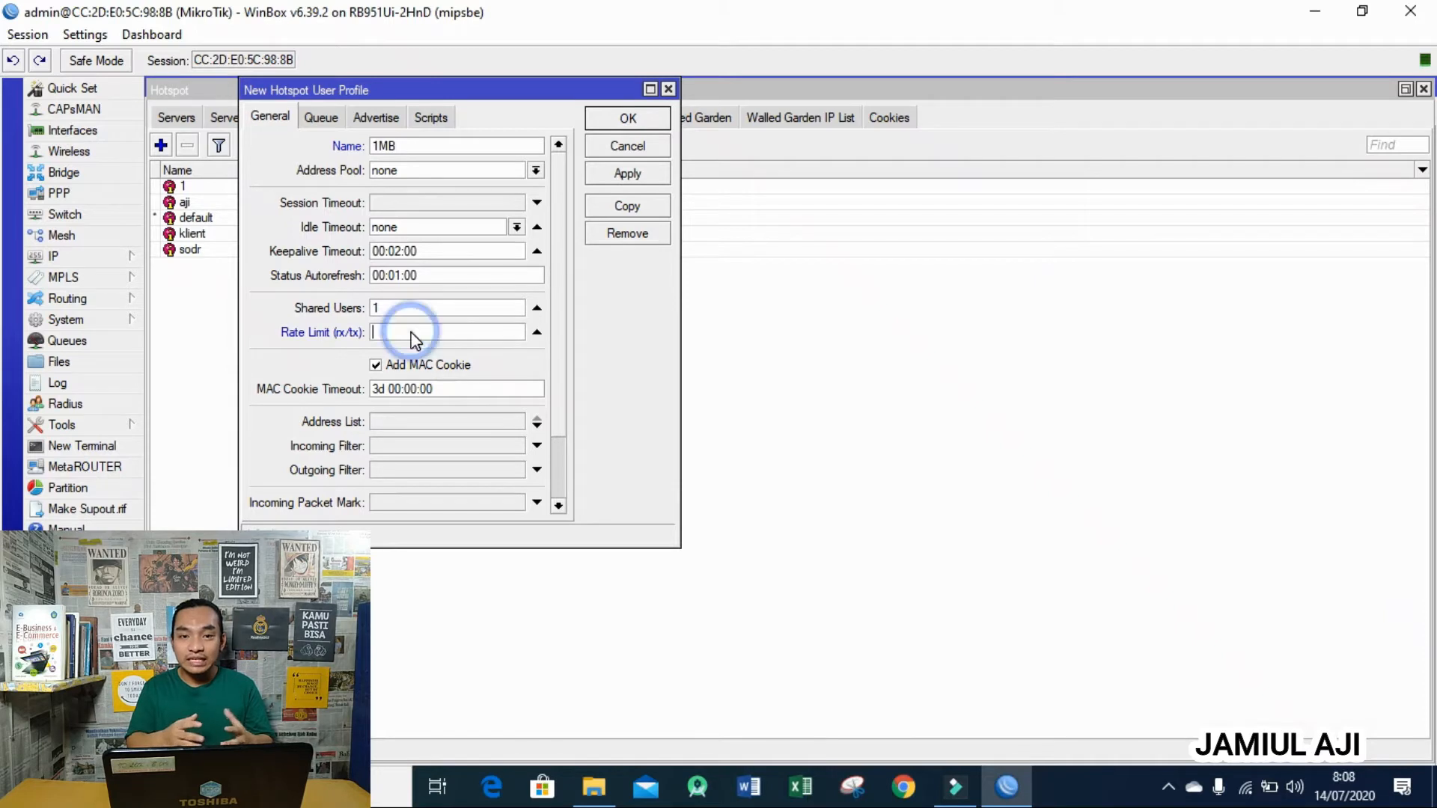
text(1M)
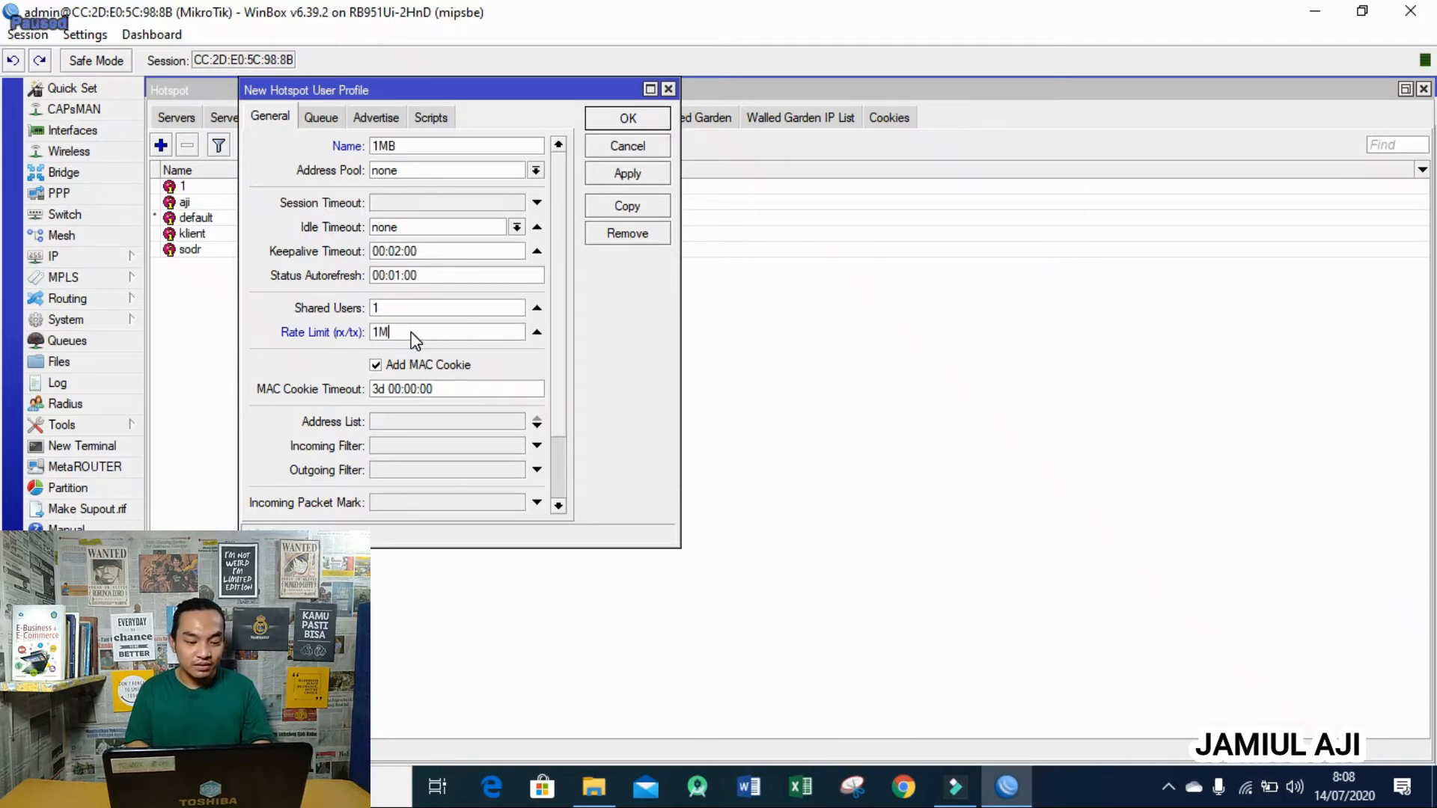
text(/1M)
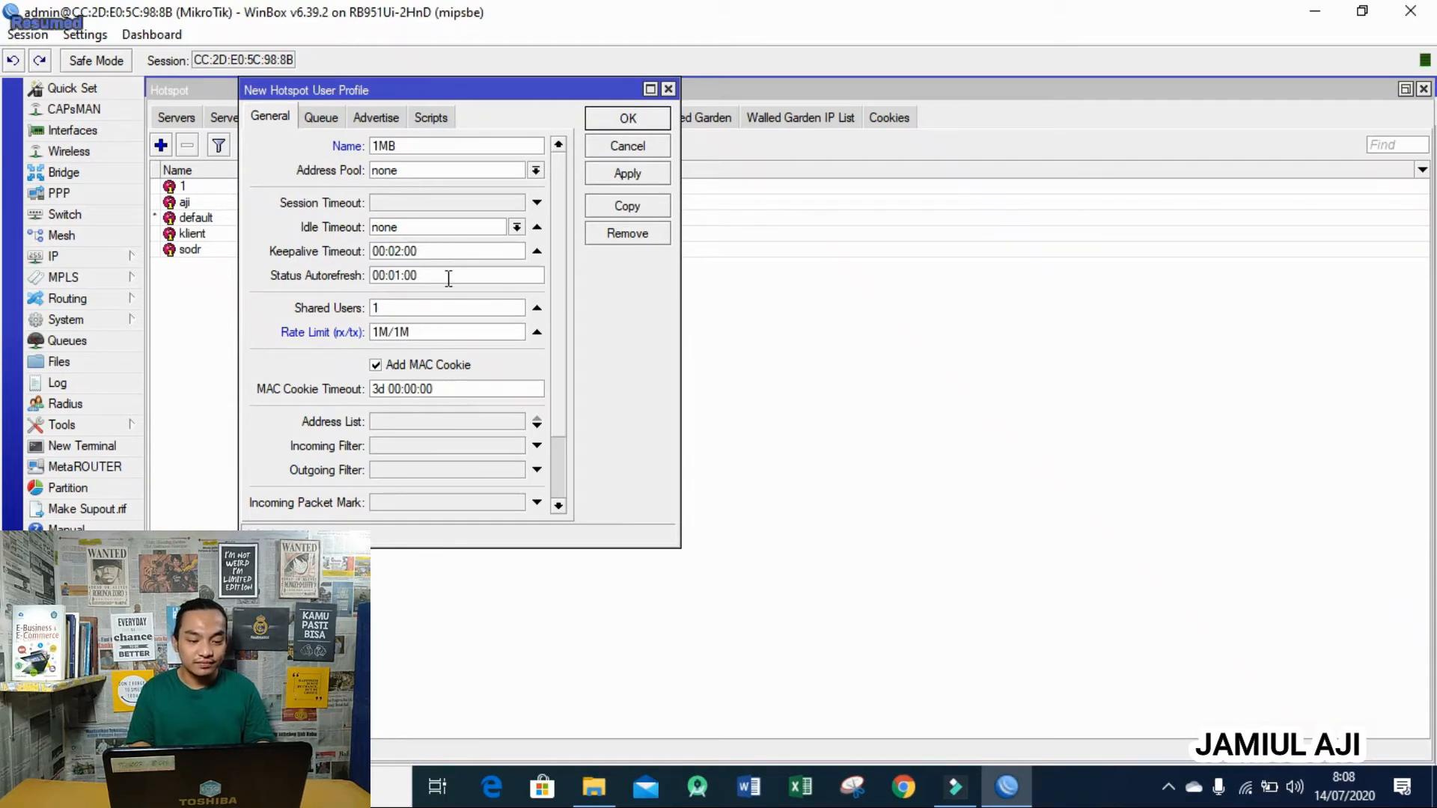
click(619, 118)
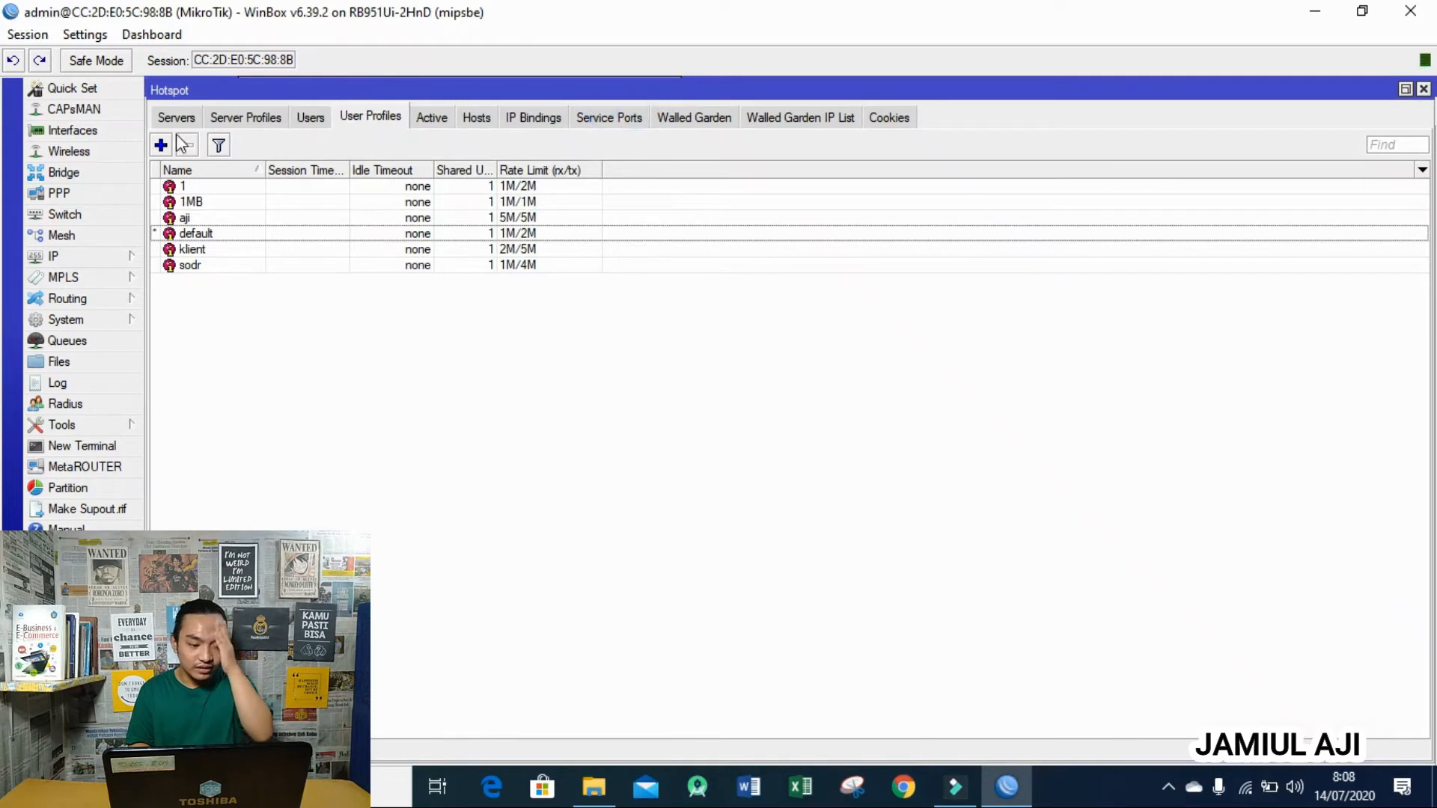
- Add user profile 2MB with rate limit 1M/2M
click(160, 145)
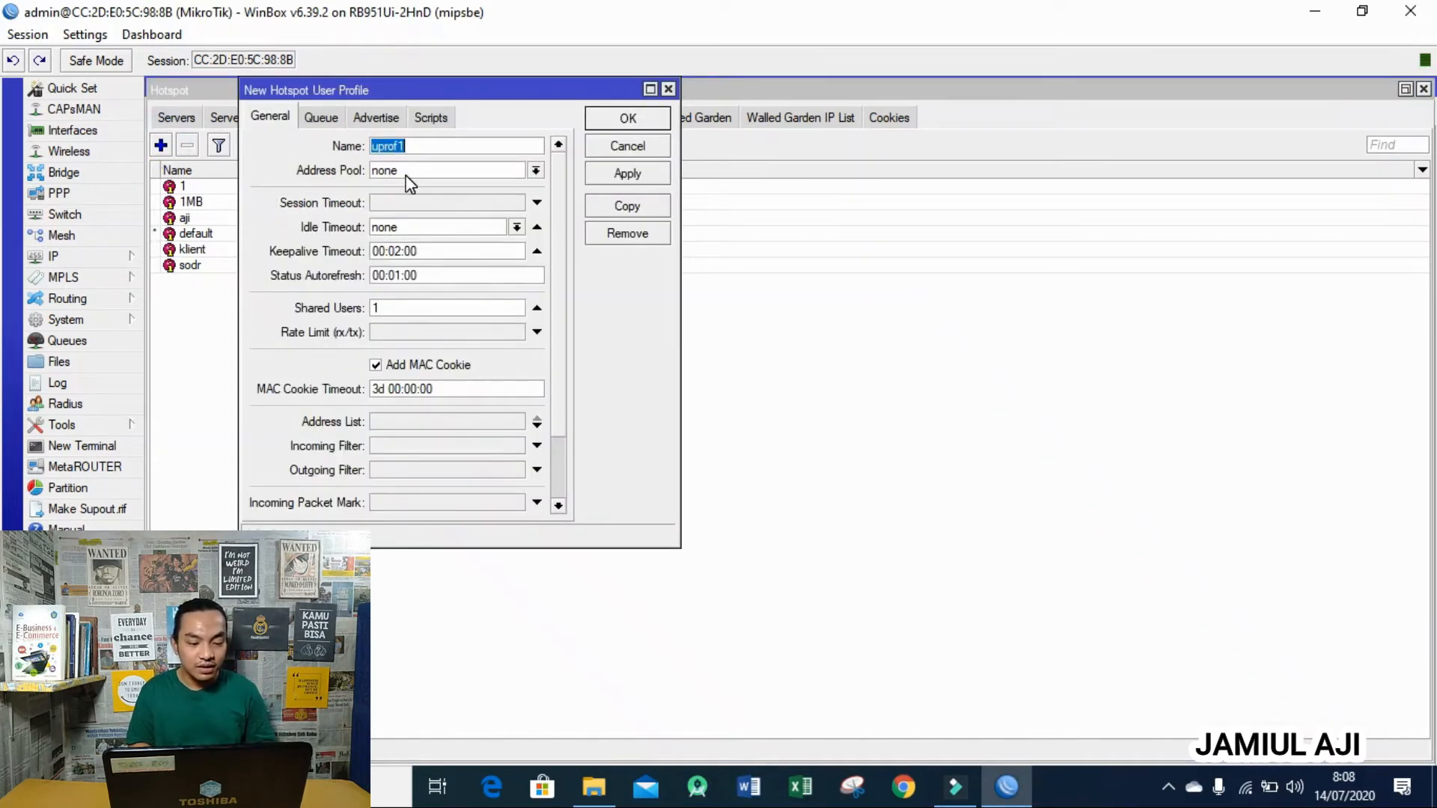
text(2MB)
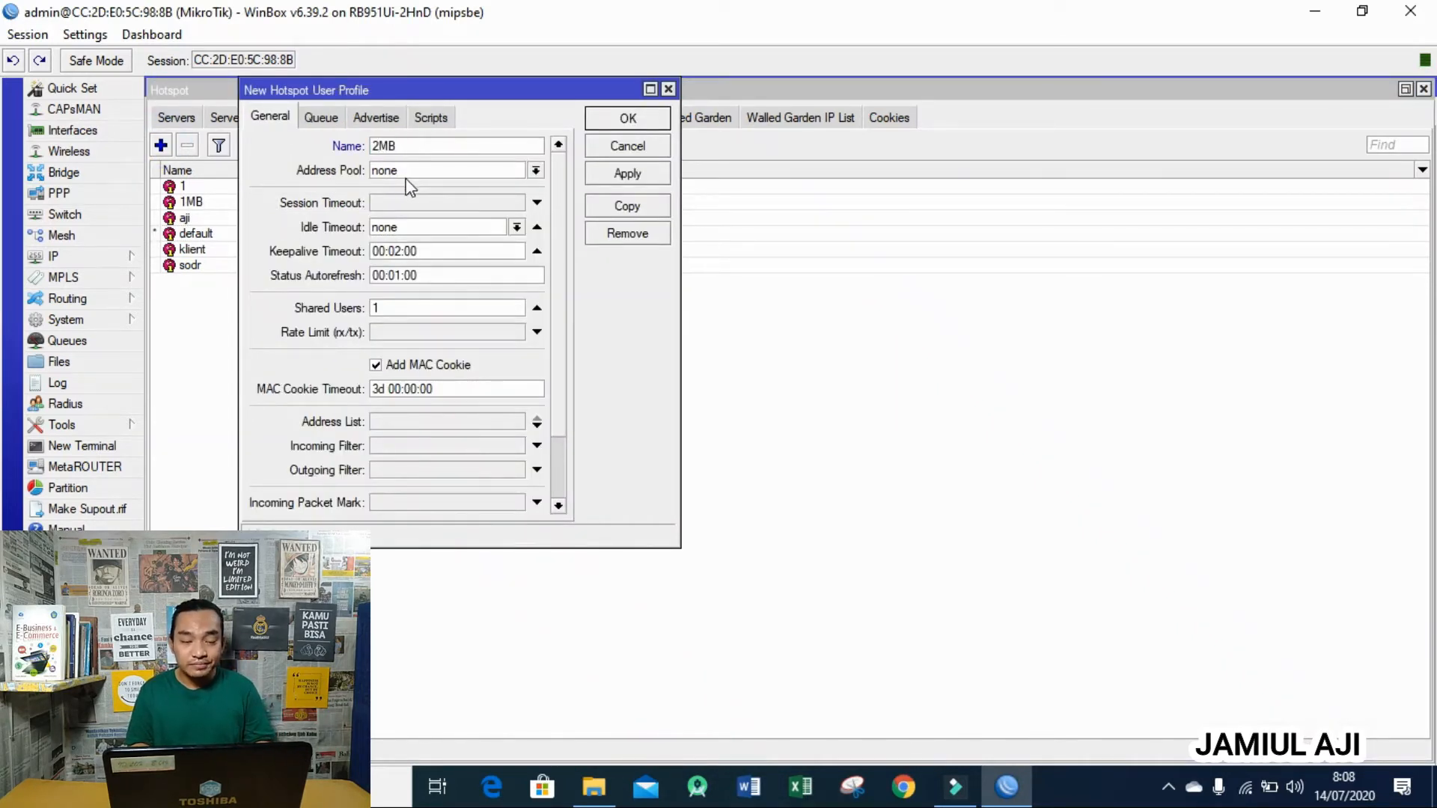
click(410, 205)
click(401, 333)
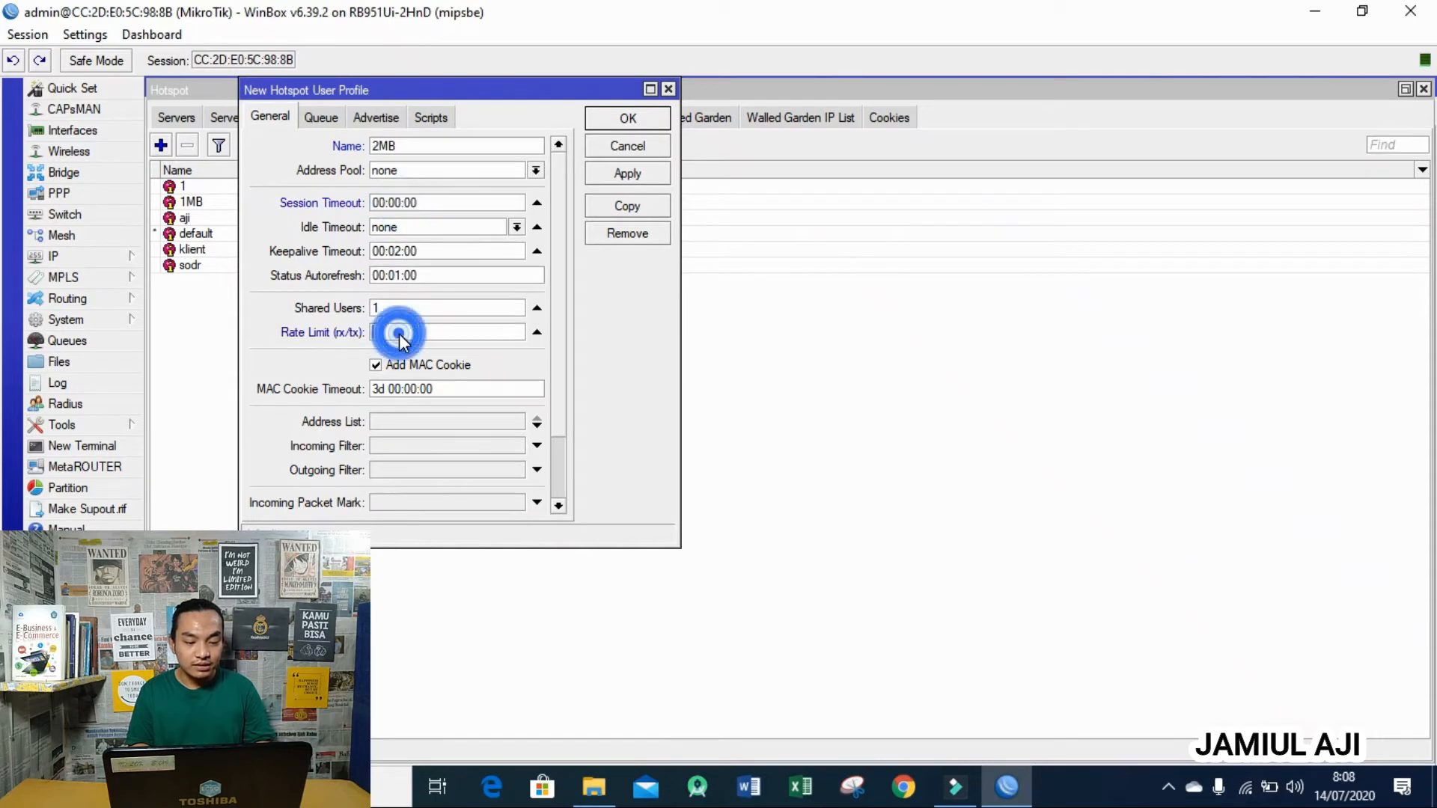
text(1M)
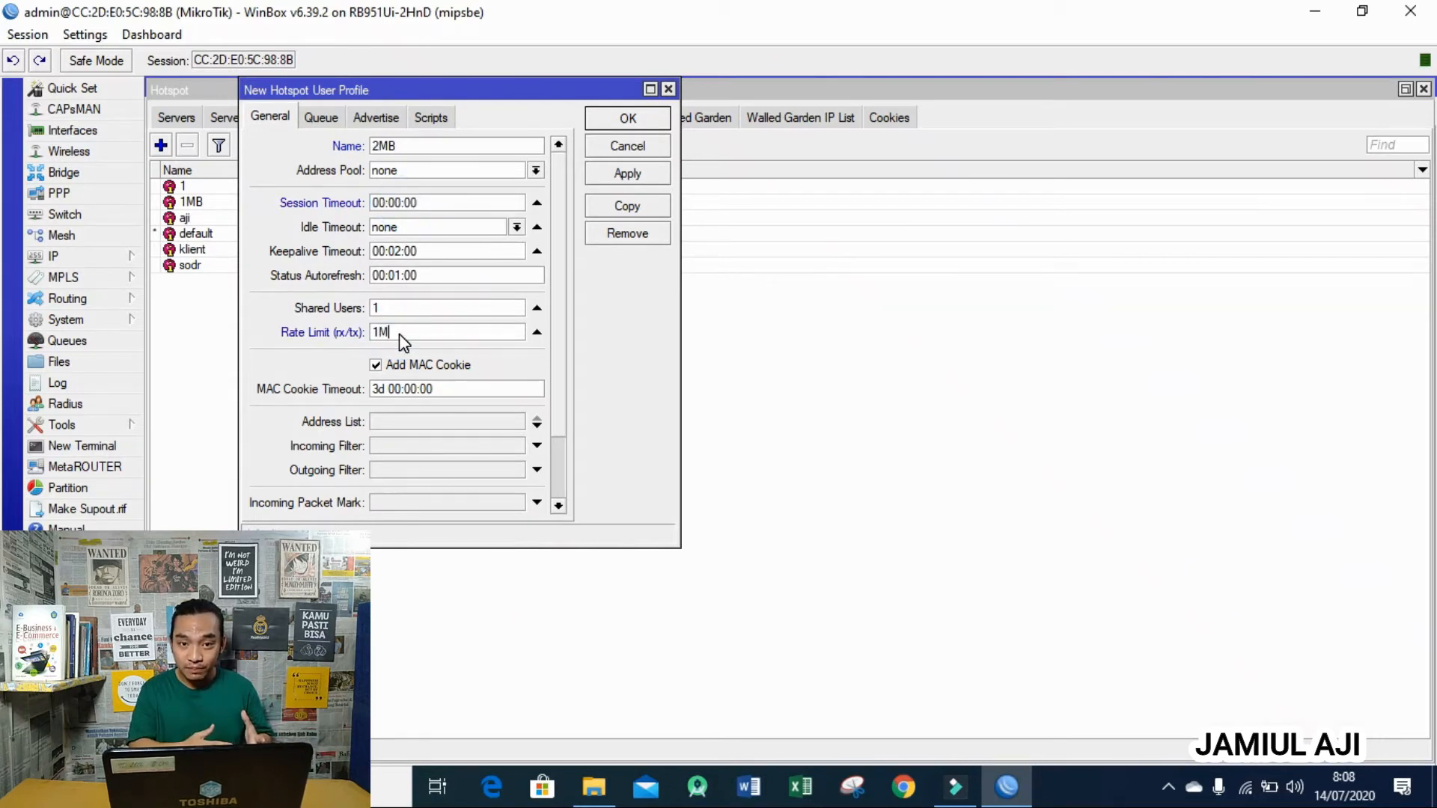
text(/2)
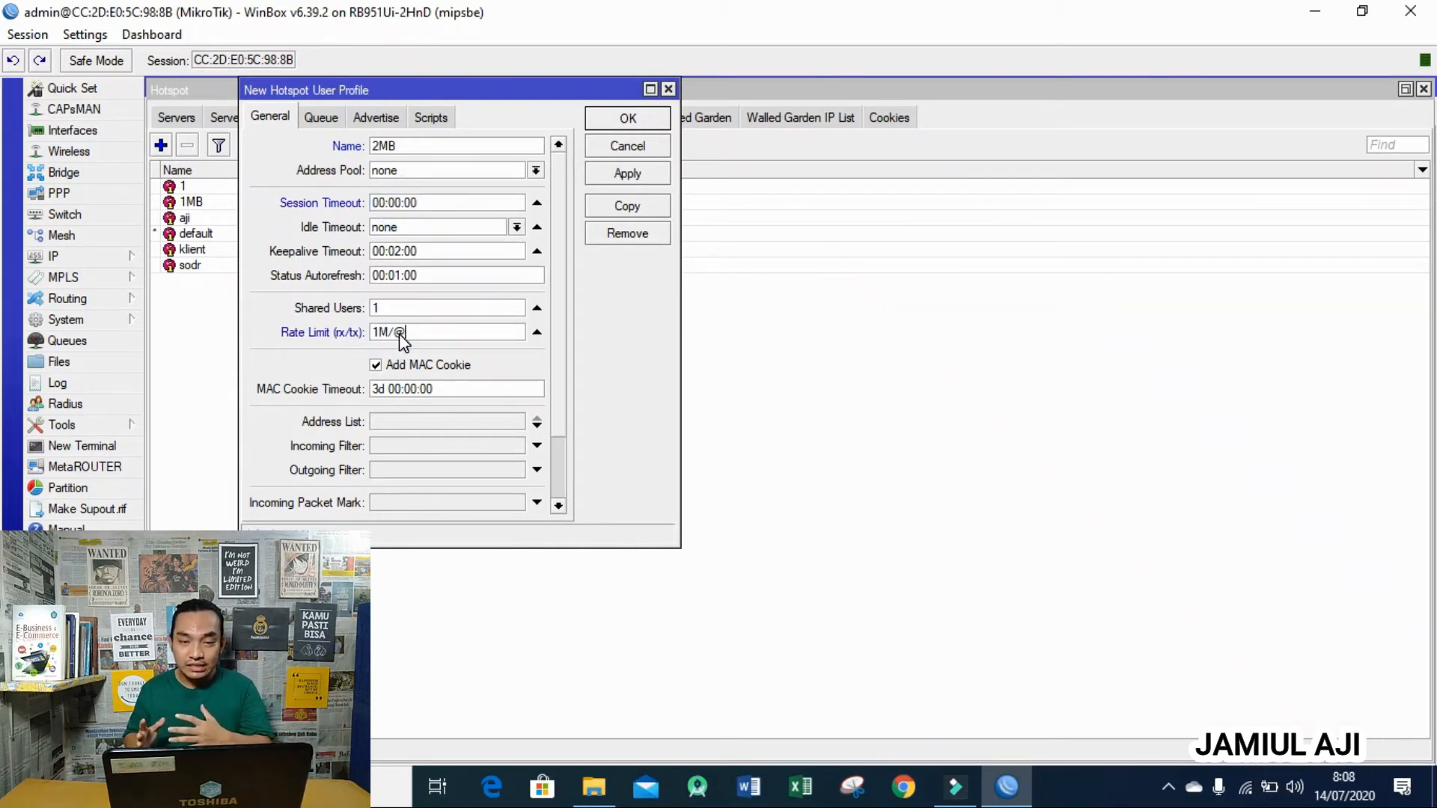
text(M)
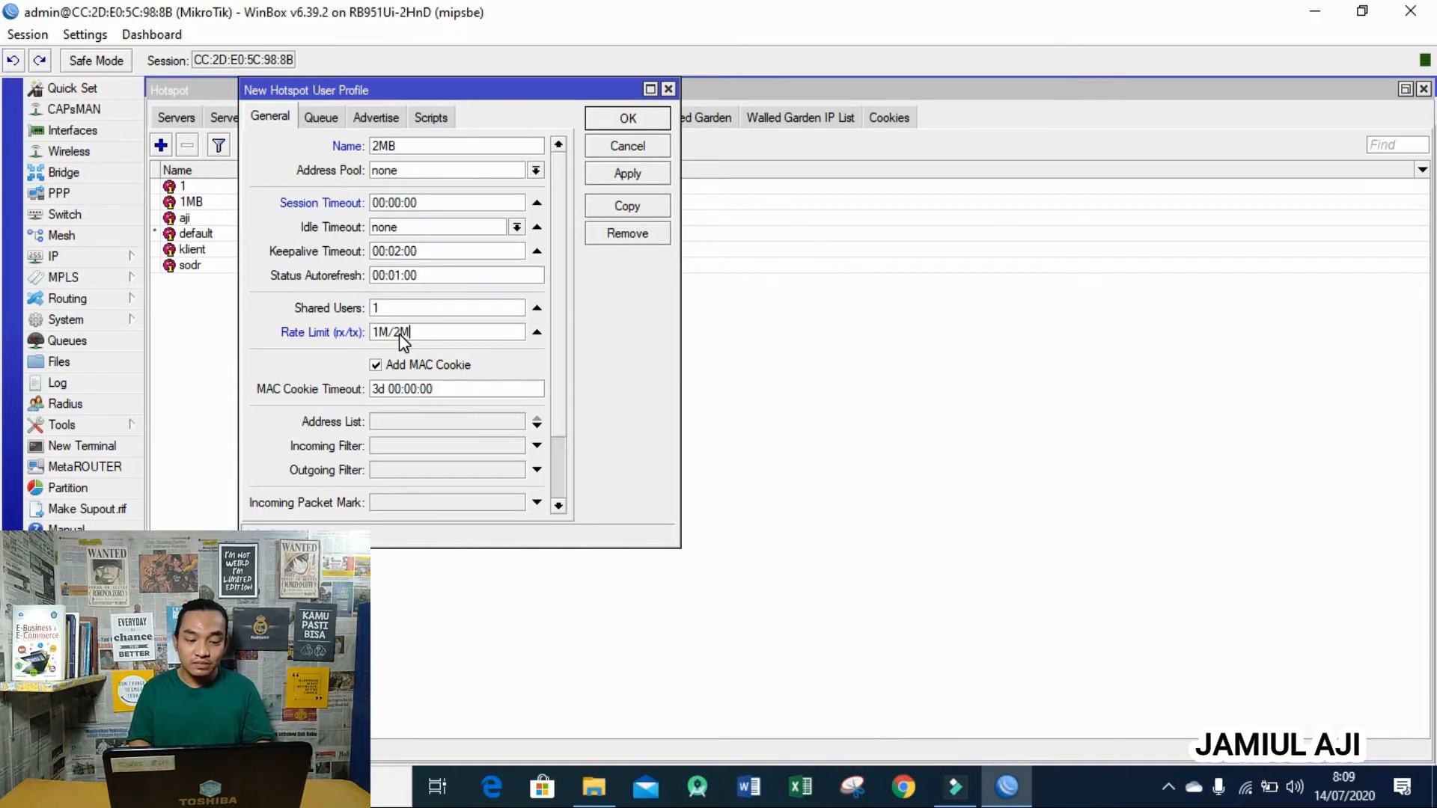
click(619, 122)
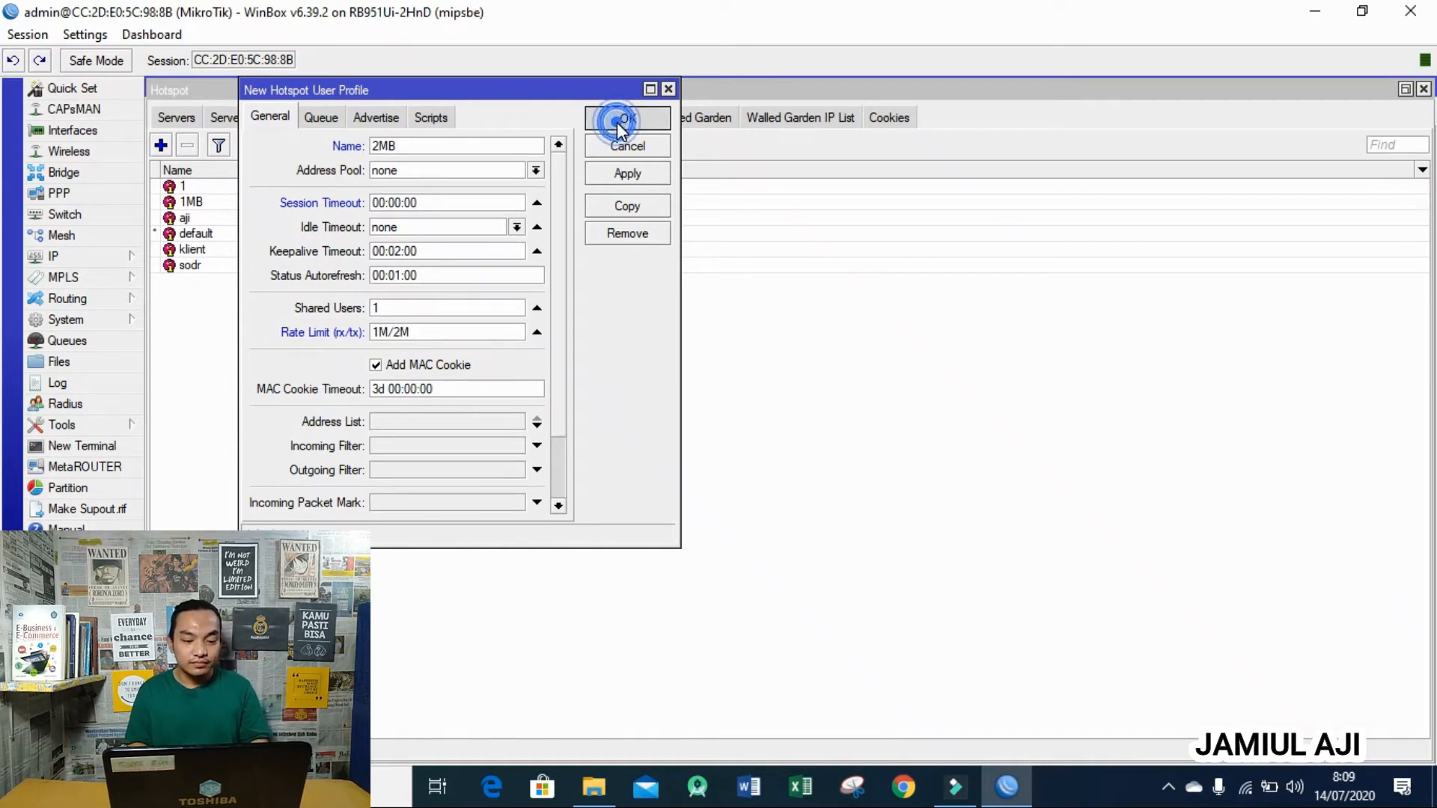
- Add user profile 3MB with rate limit 1M/3M
click(161, 144)
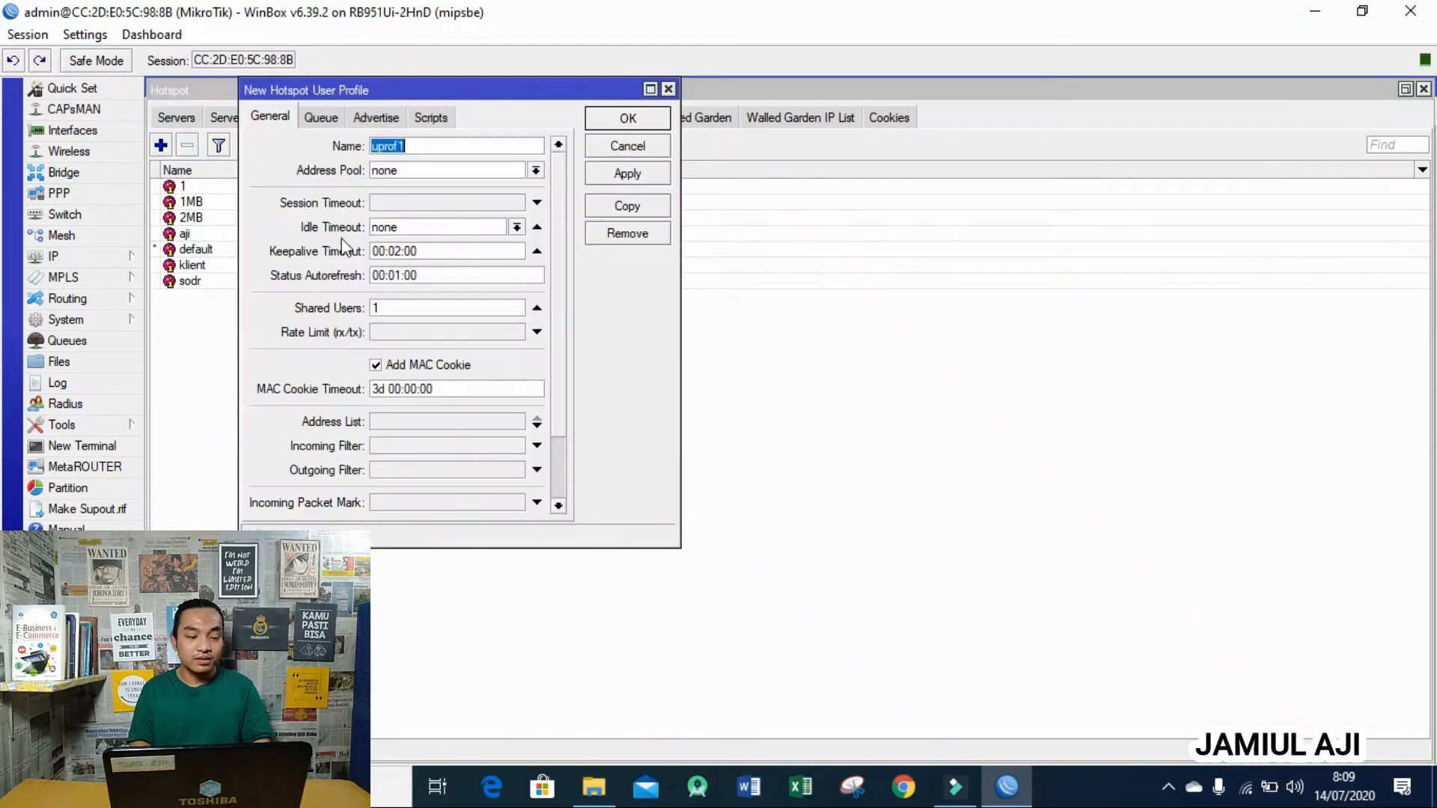
text(3MB)
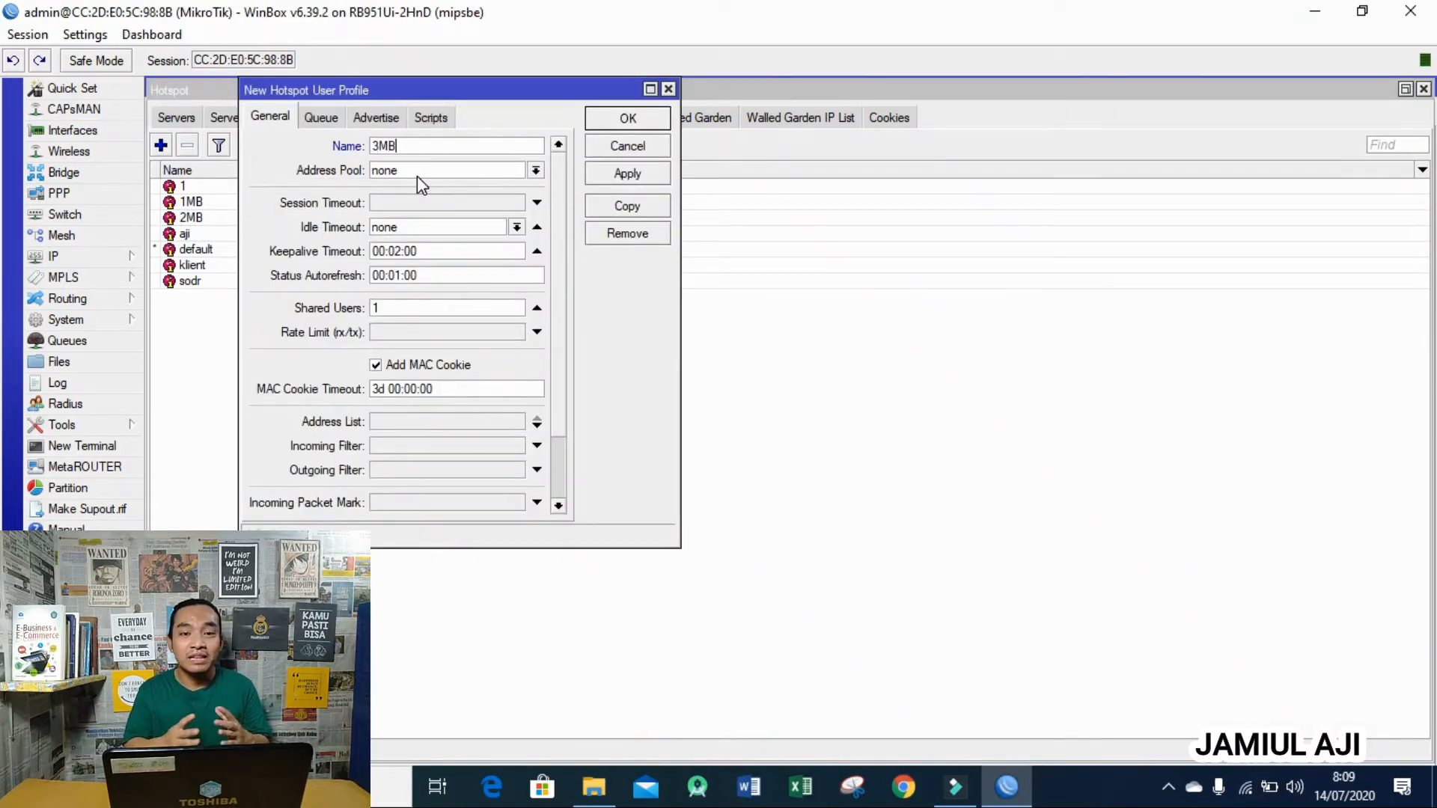
click(416, 333)
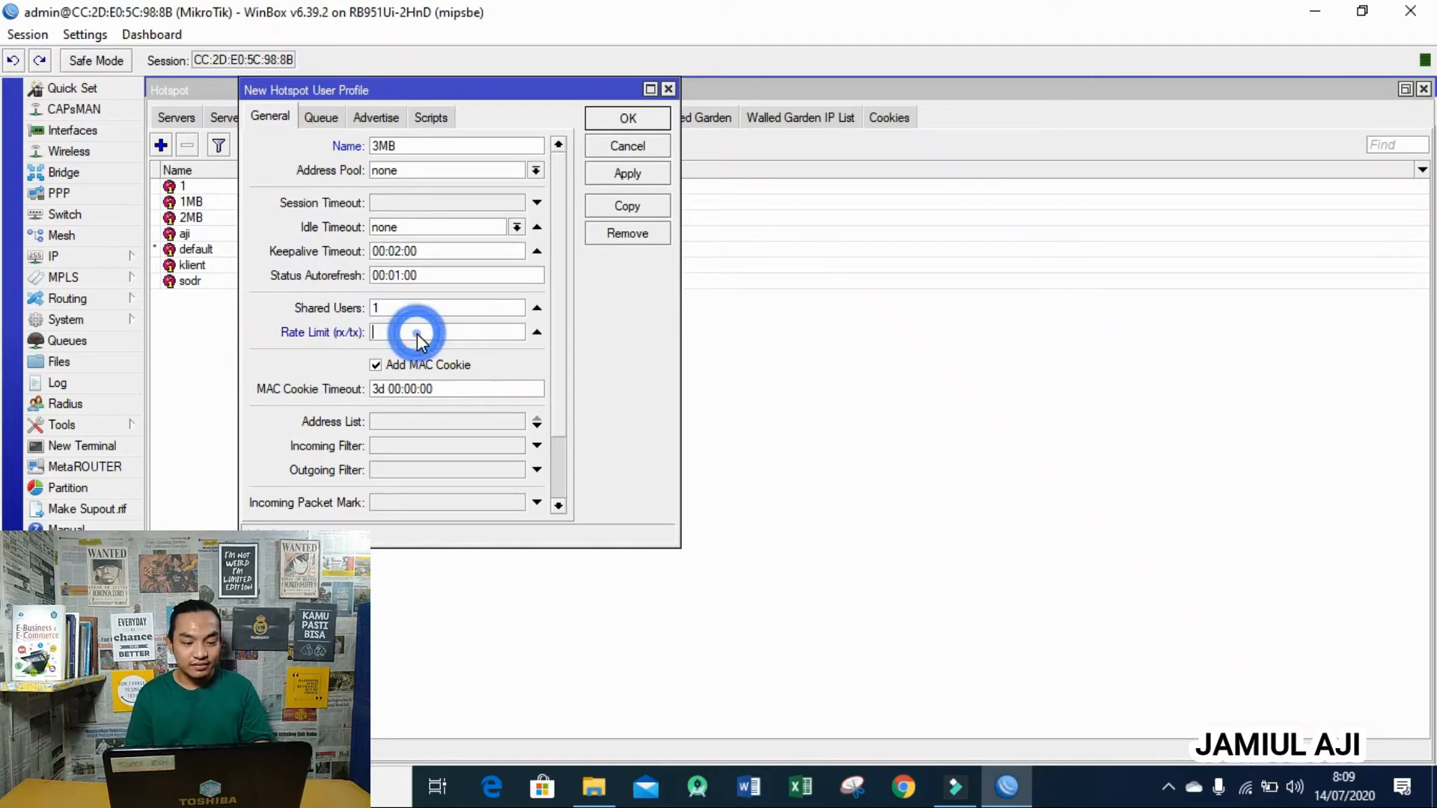
text(1M)
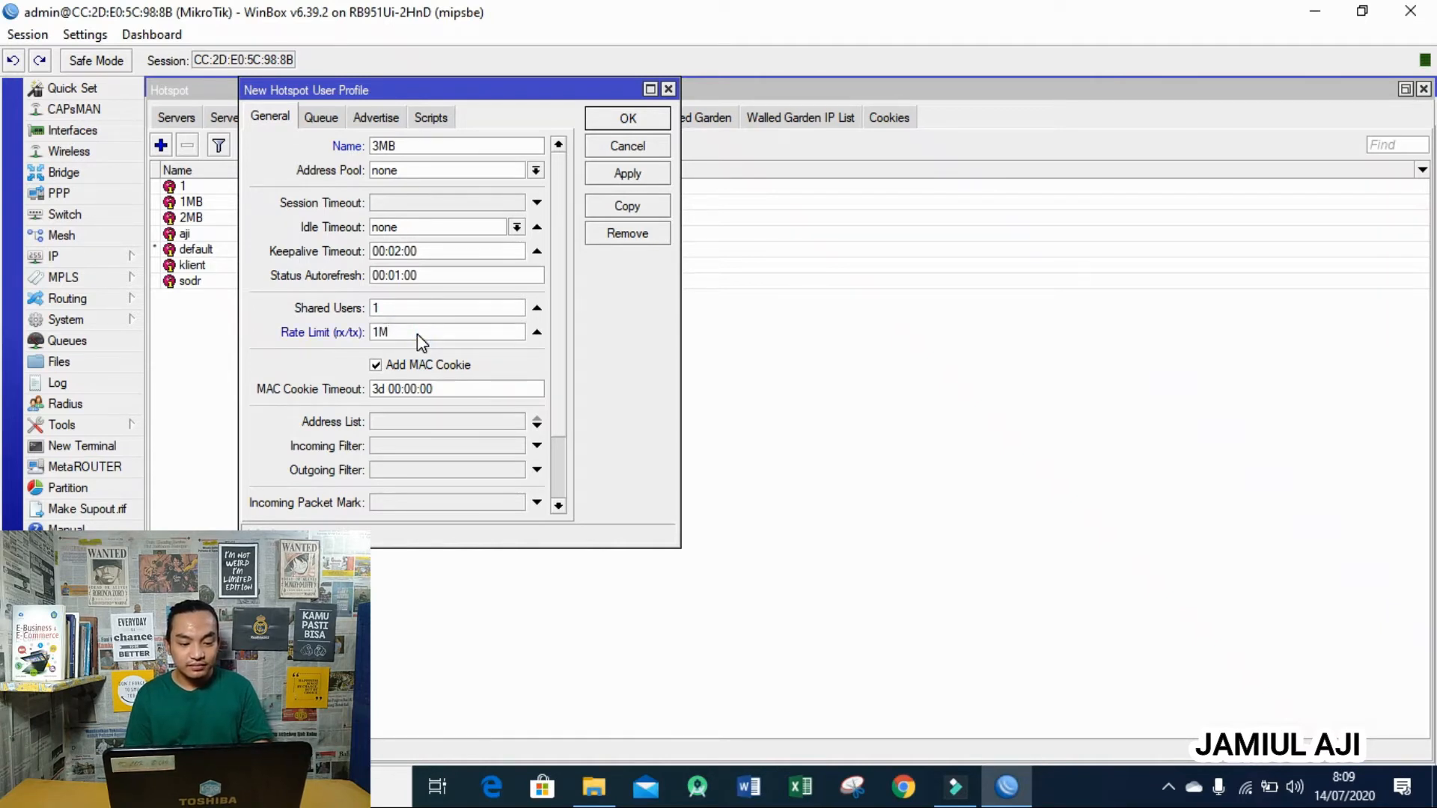
text(/3M)
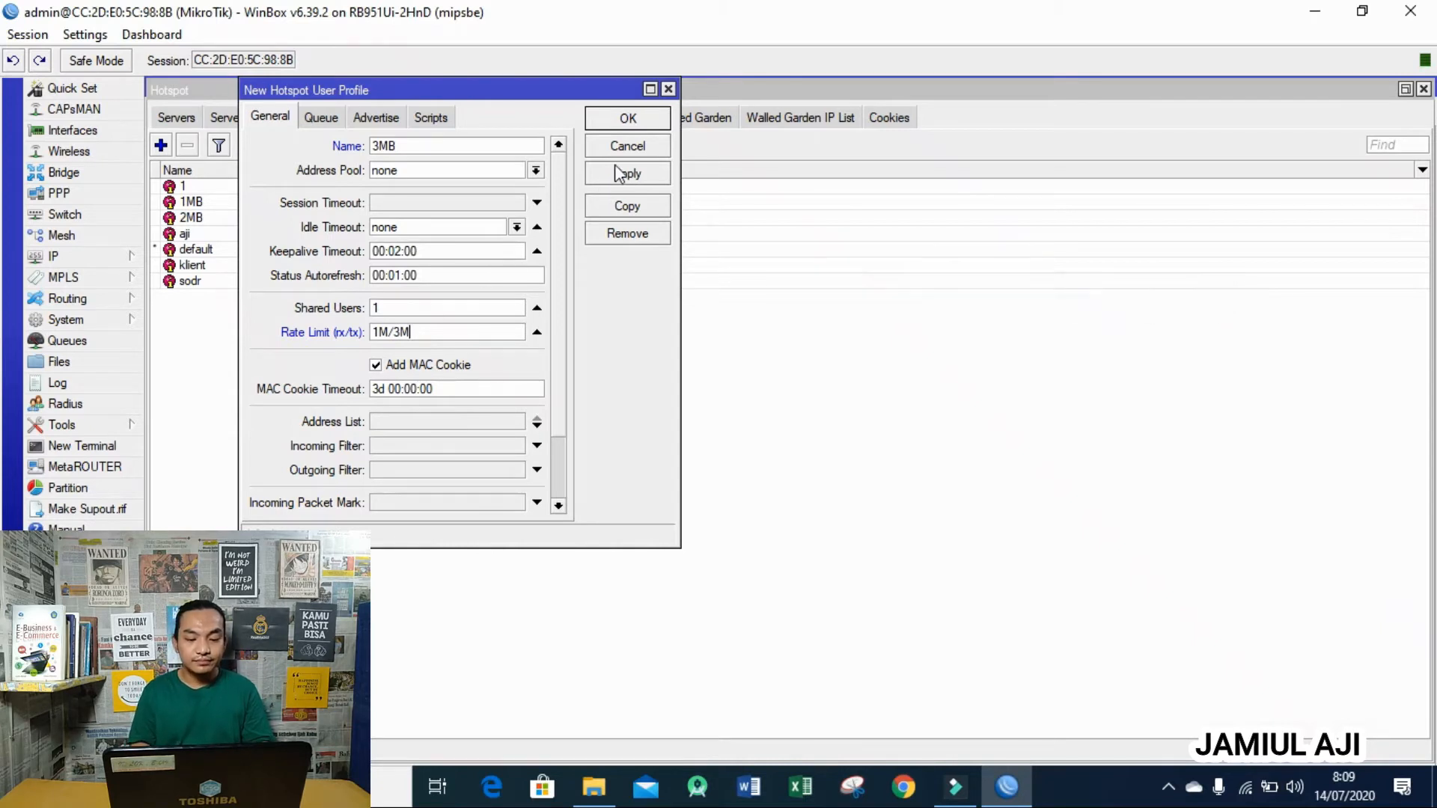
click(644, 120)
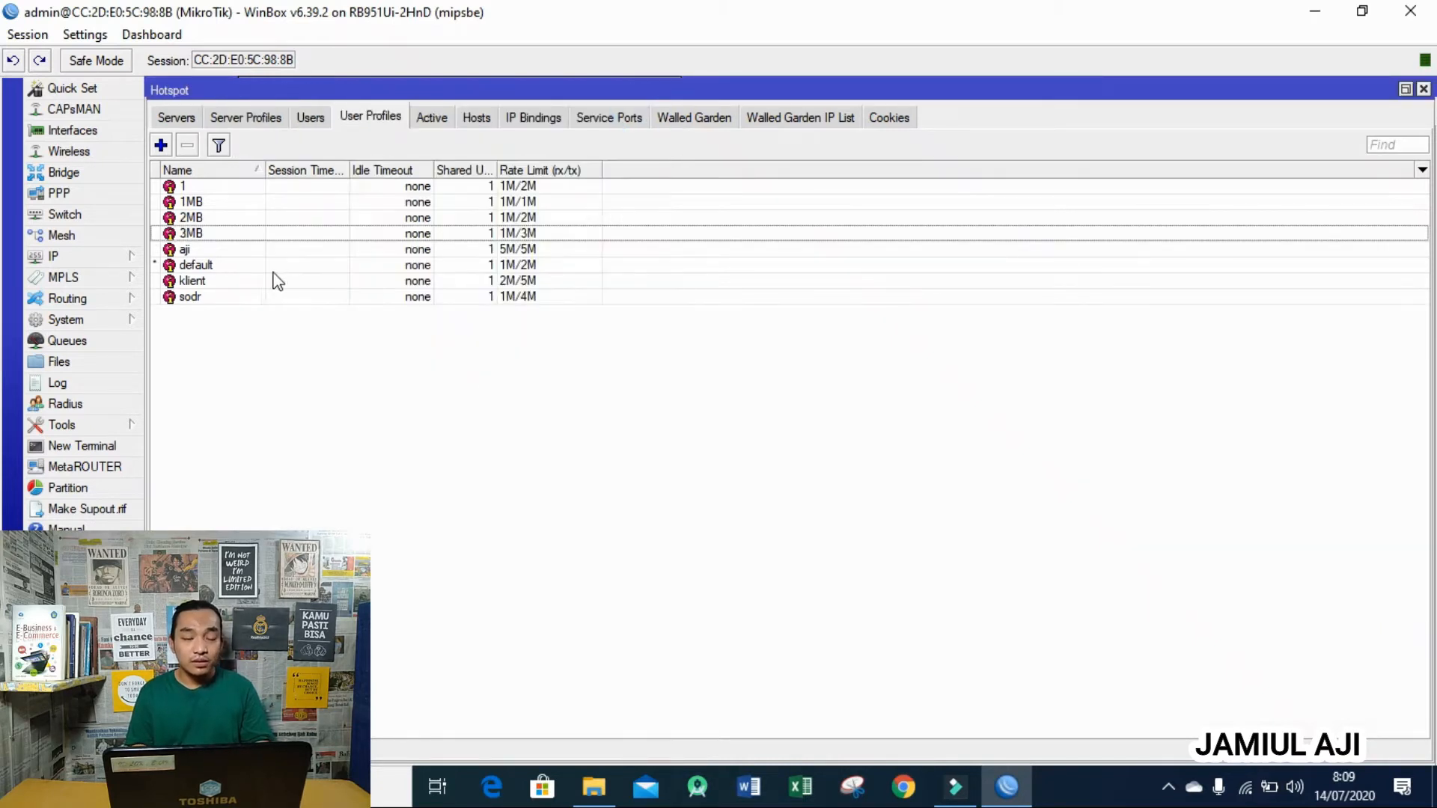
- Add hotspot user 100 with its password and the 1MB profile
click(544, 204)
click(546, 217)
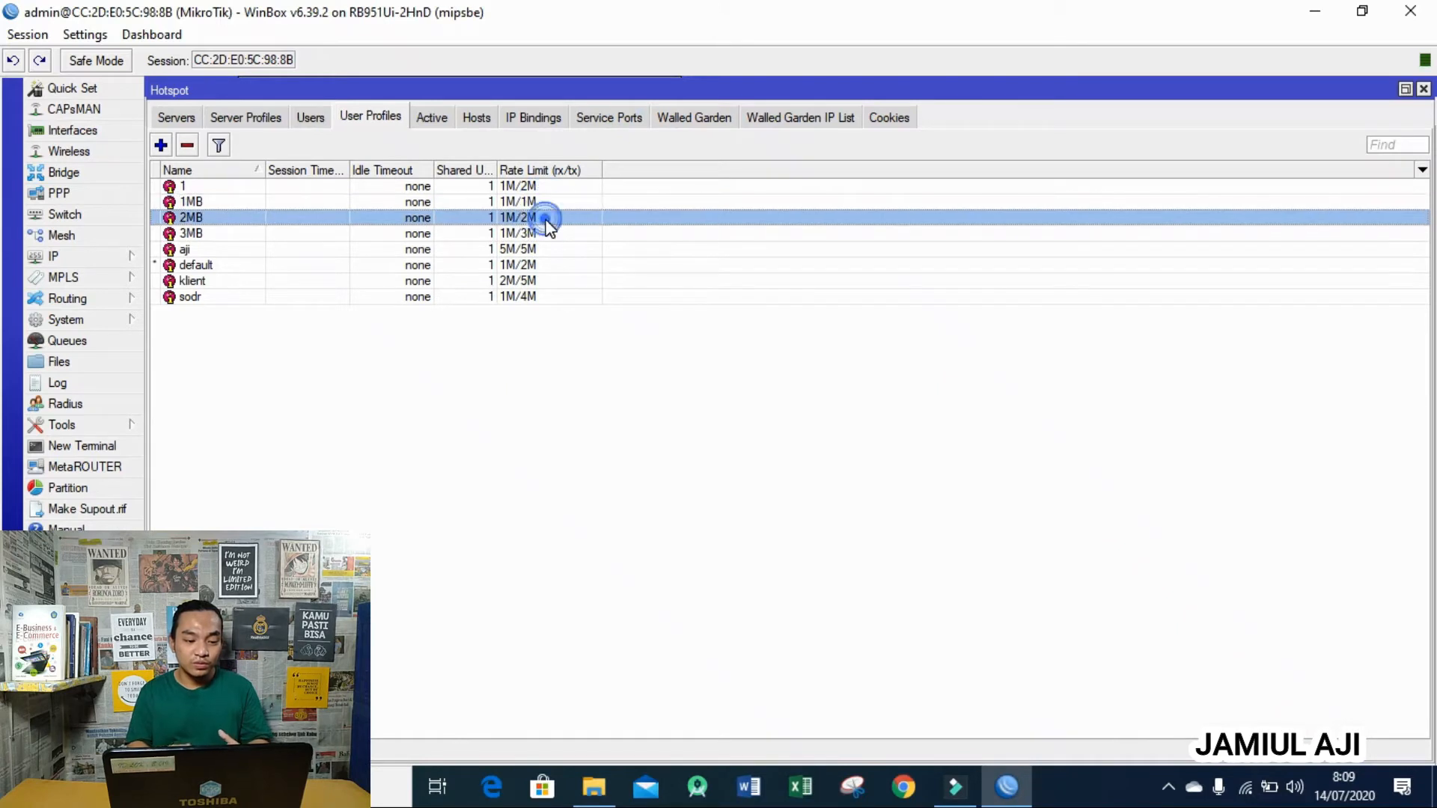
click(547, 231)
click(317, 118)
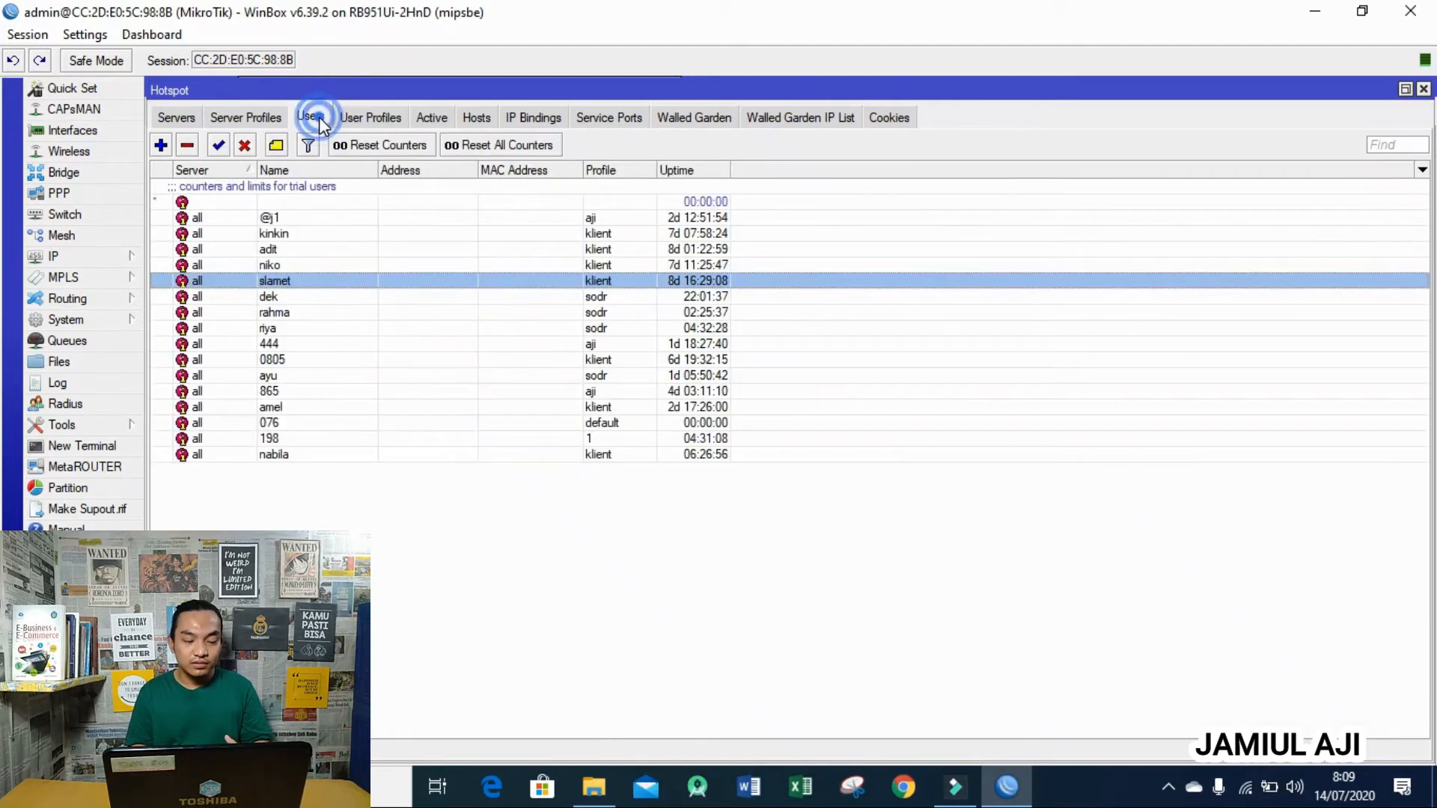
click(160, 146)
click(304, 197)
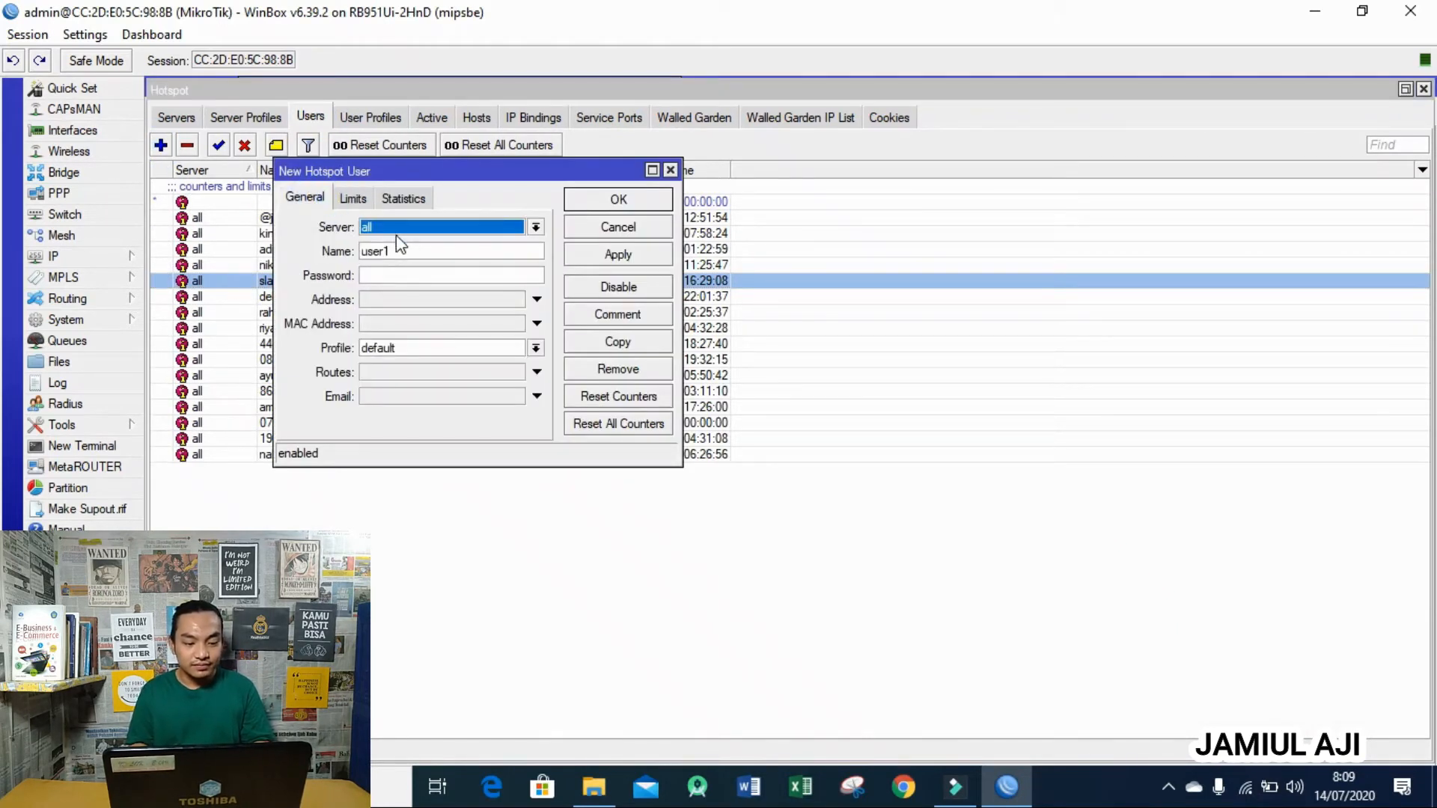
click(411, 251)
key(BackSpace)
key(BackSpace)
key(BackSpace)
key(BackSpace)
key(BackSpace)
text(100)
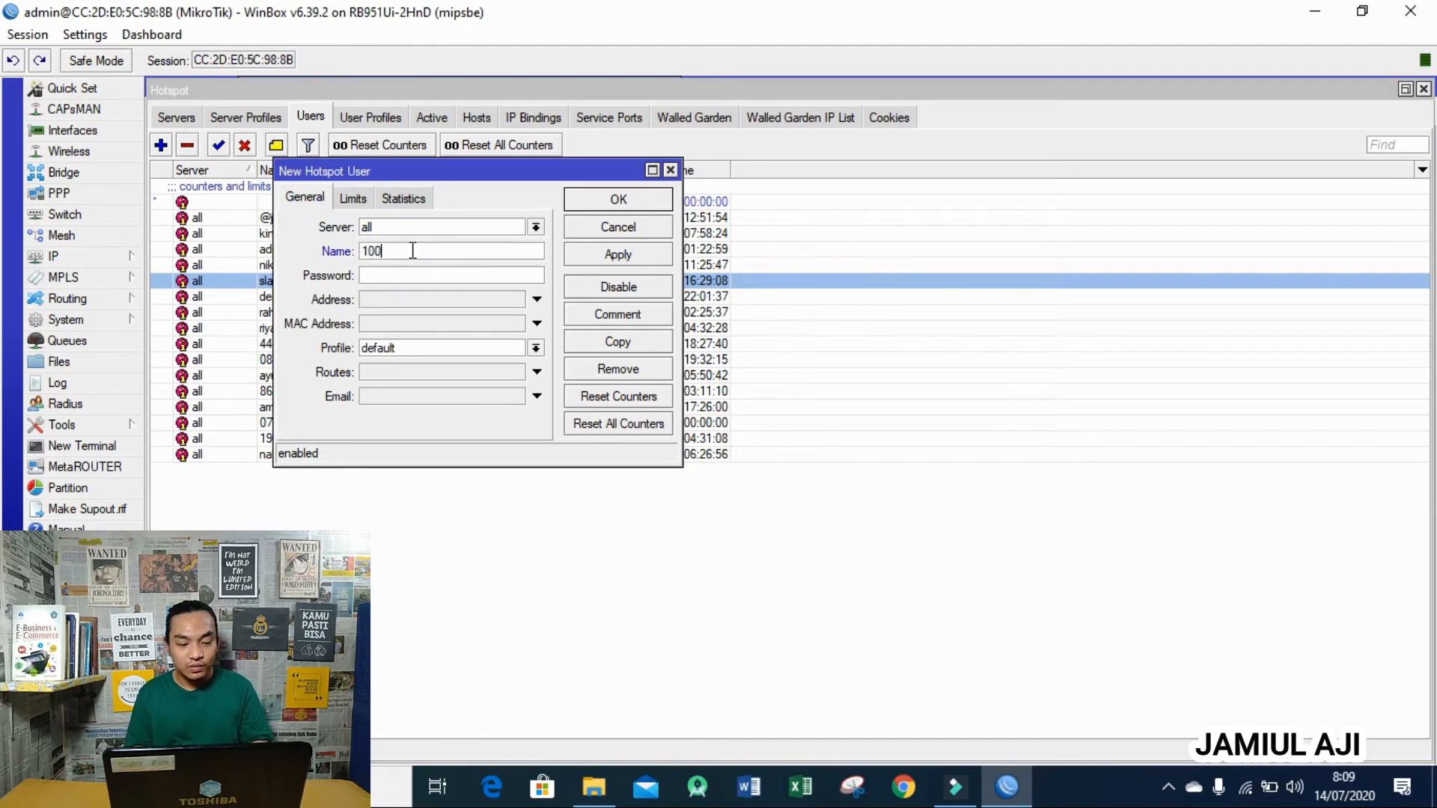
click(410, 276)
text(1)
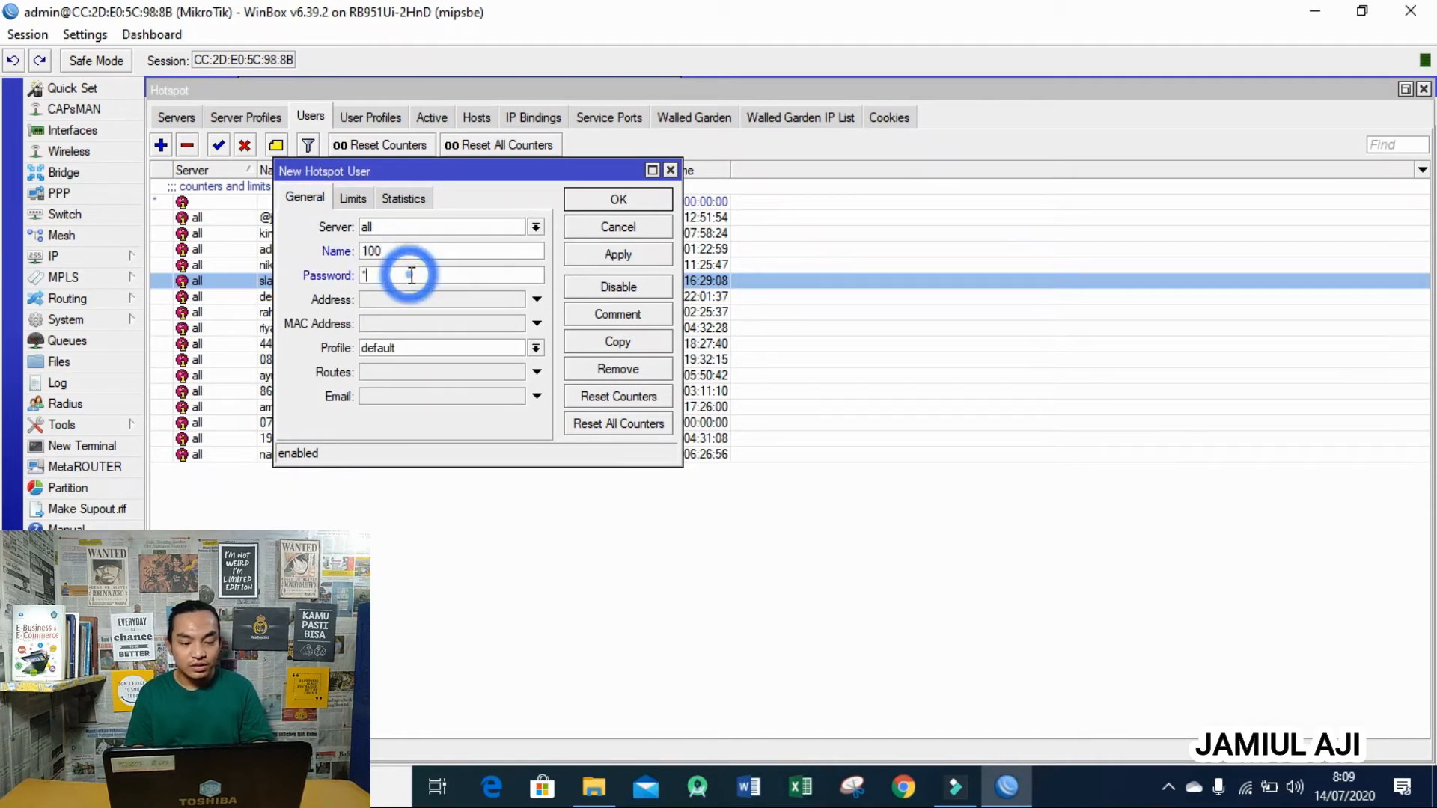
text(00)
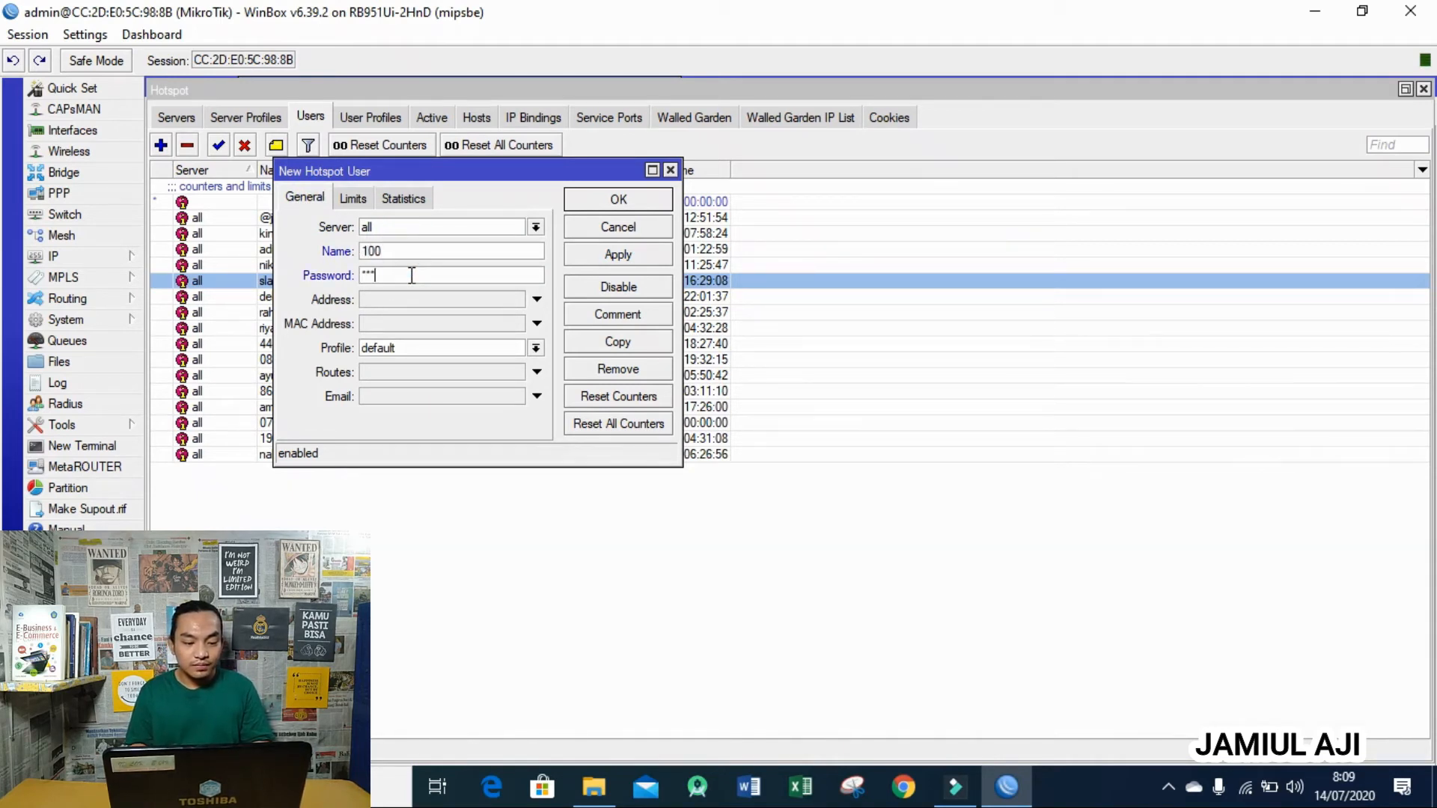
click(419, 348)
click(419, 374)
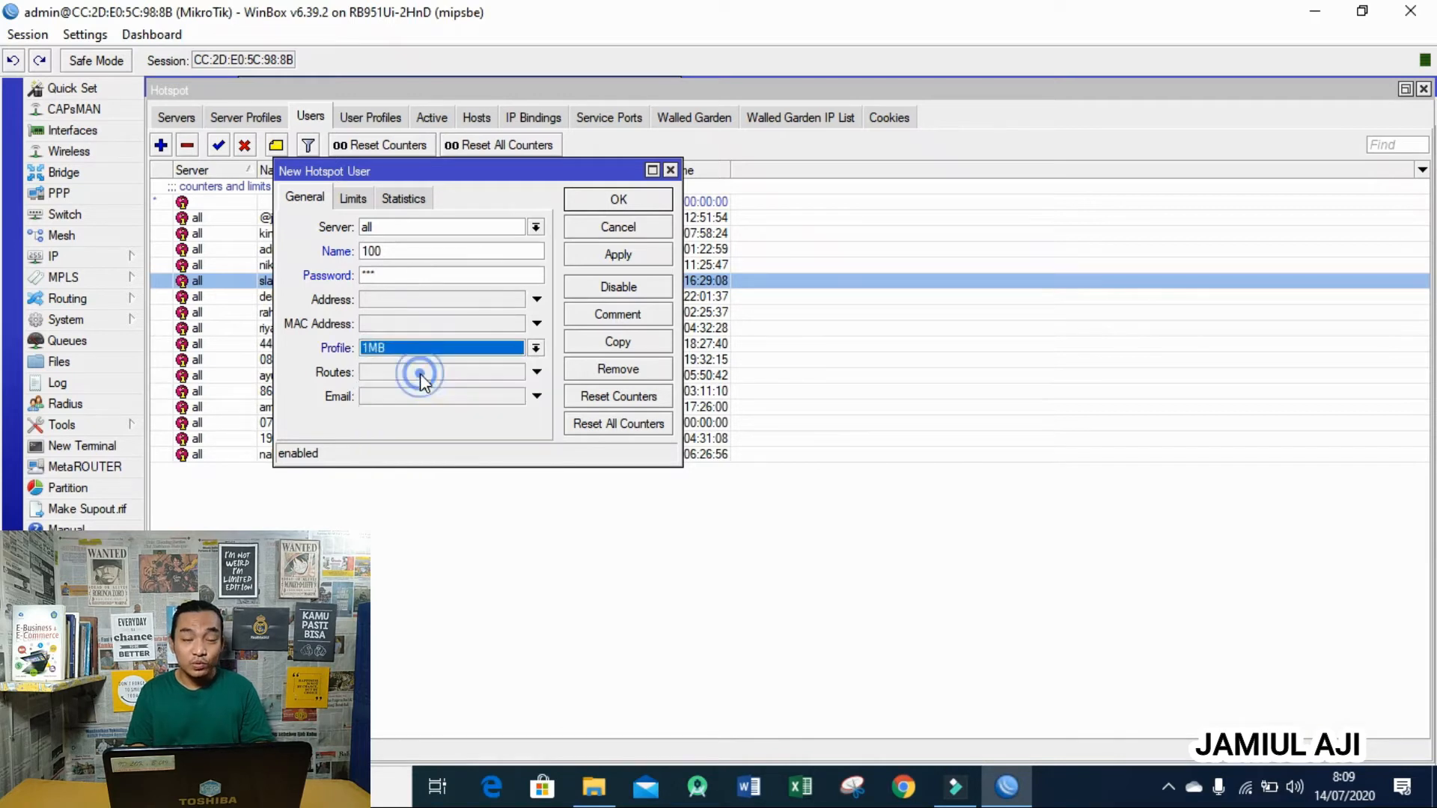
click(606, 199)
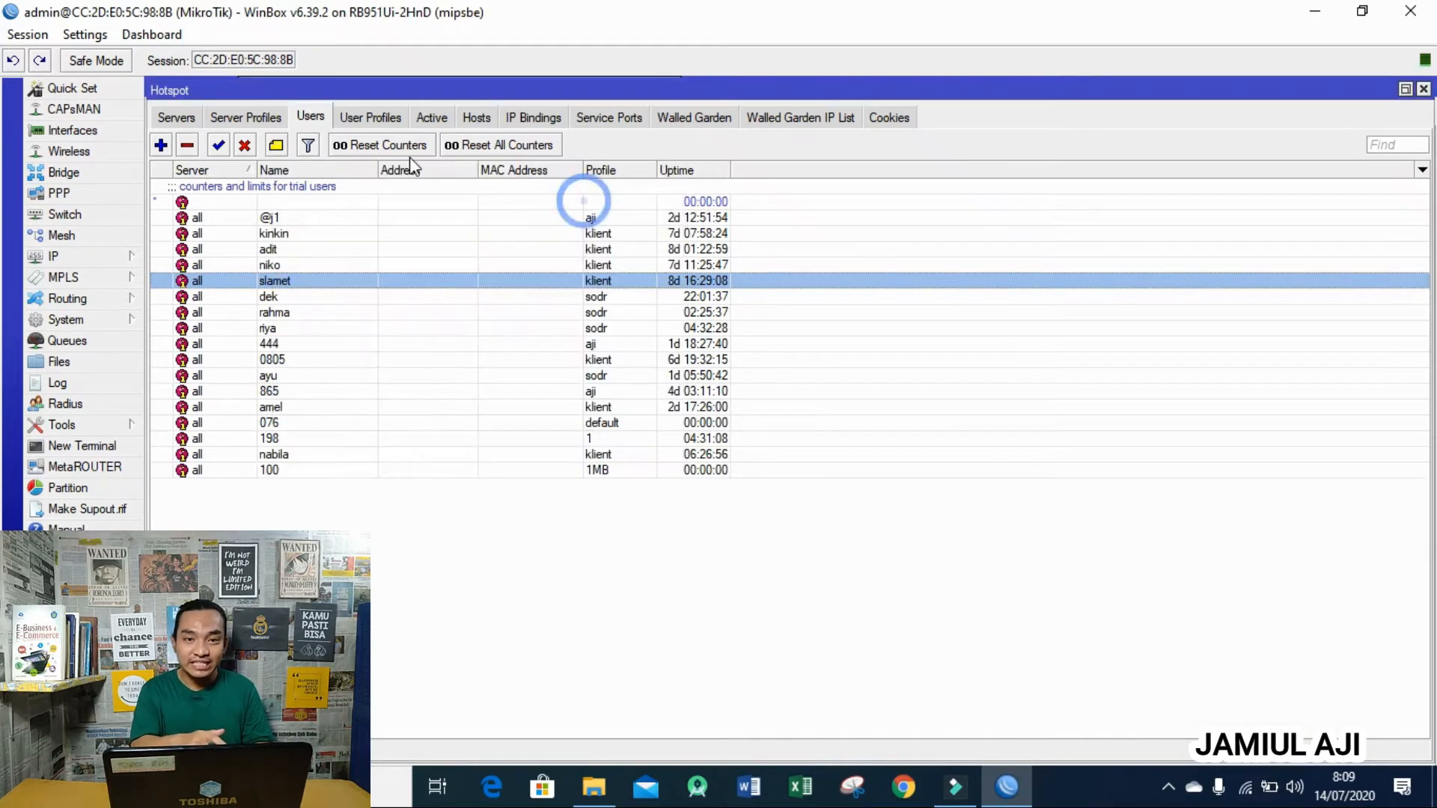
- Add hotspot user 200 with its password and the 2MB profile
click(160, 146)
double_click(408, 247)
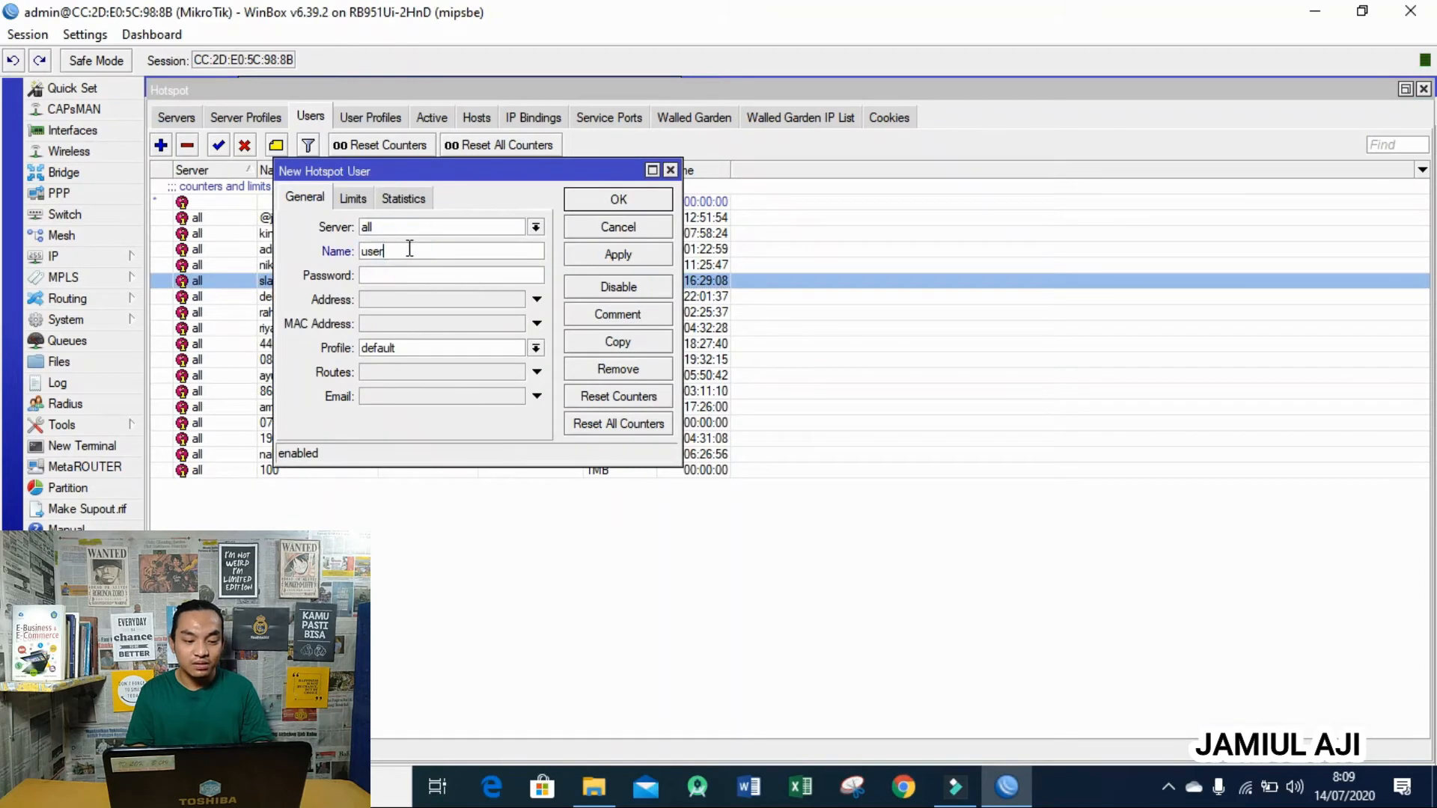
key(BackSpace)
text(200)
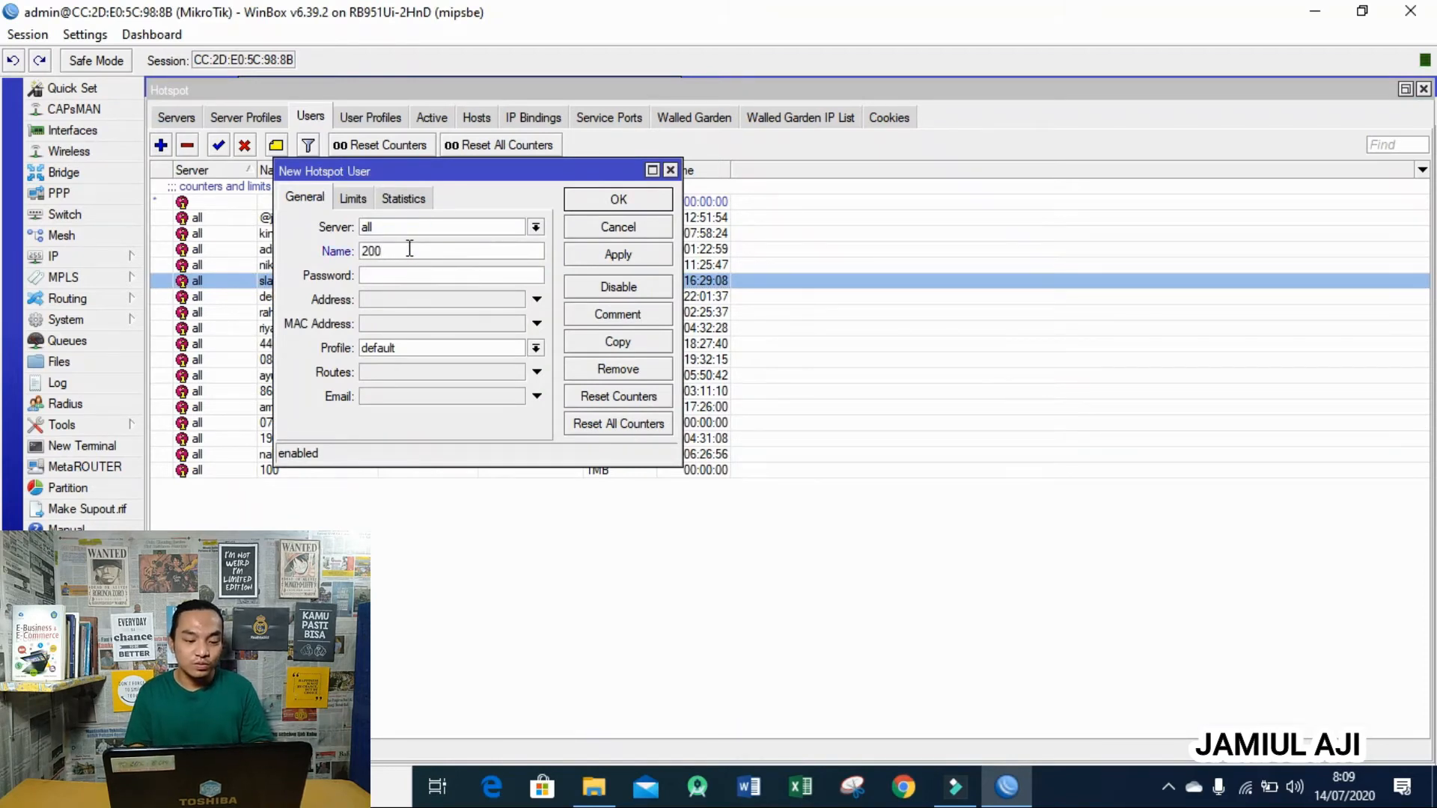
click(407, 276)
text(200)
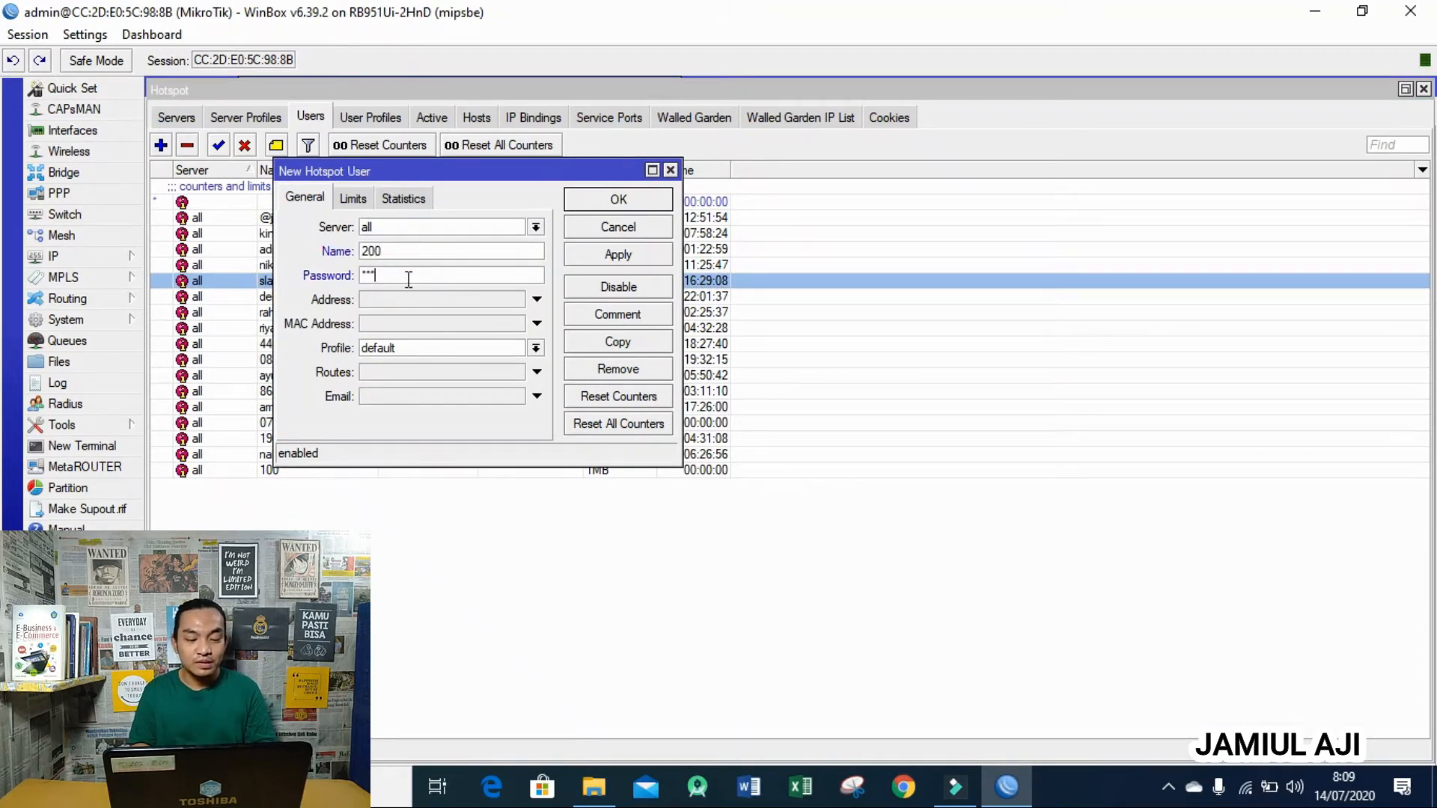
click(420, 348)
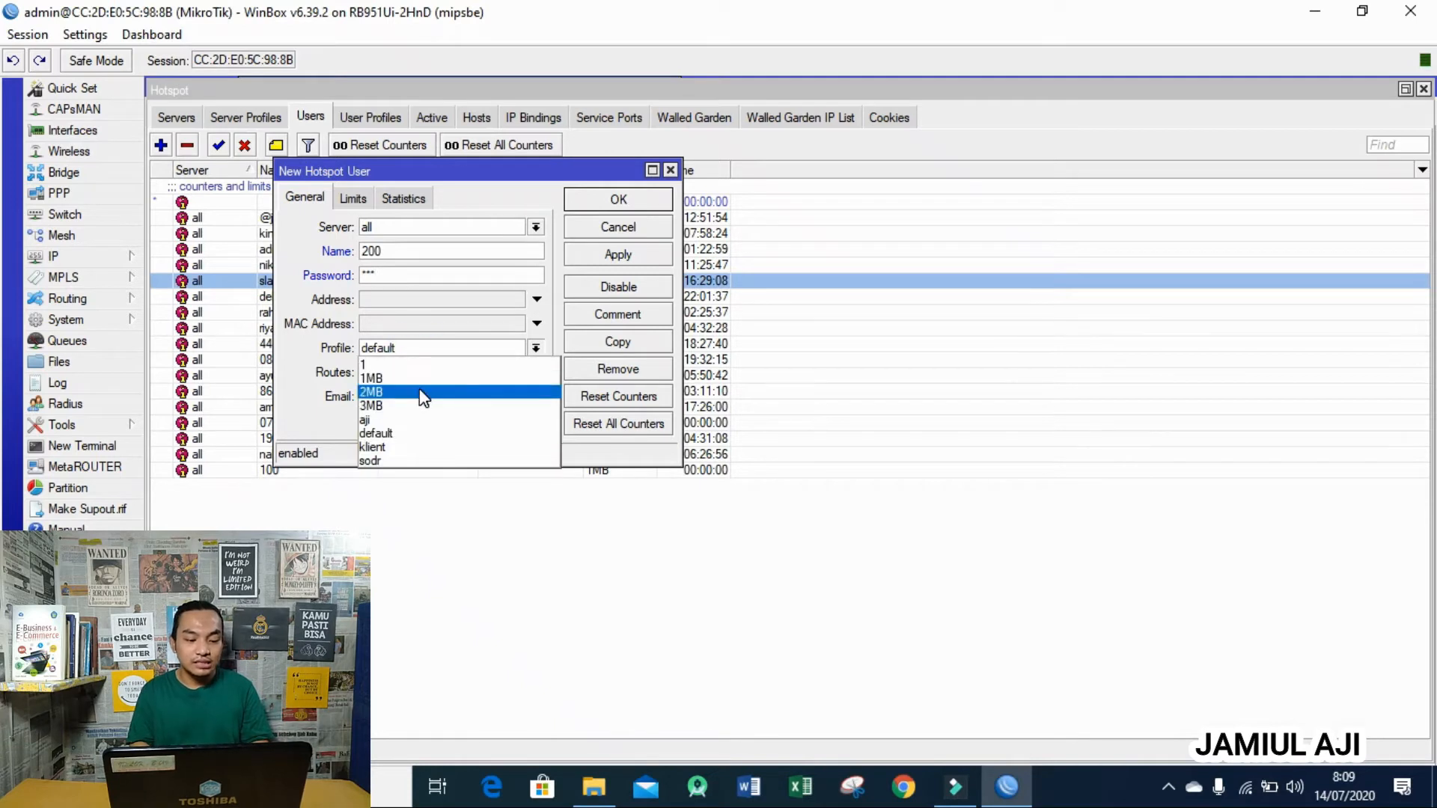
click(419, 389)
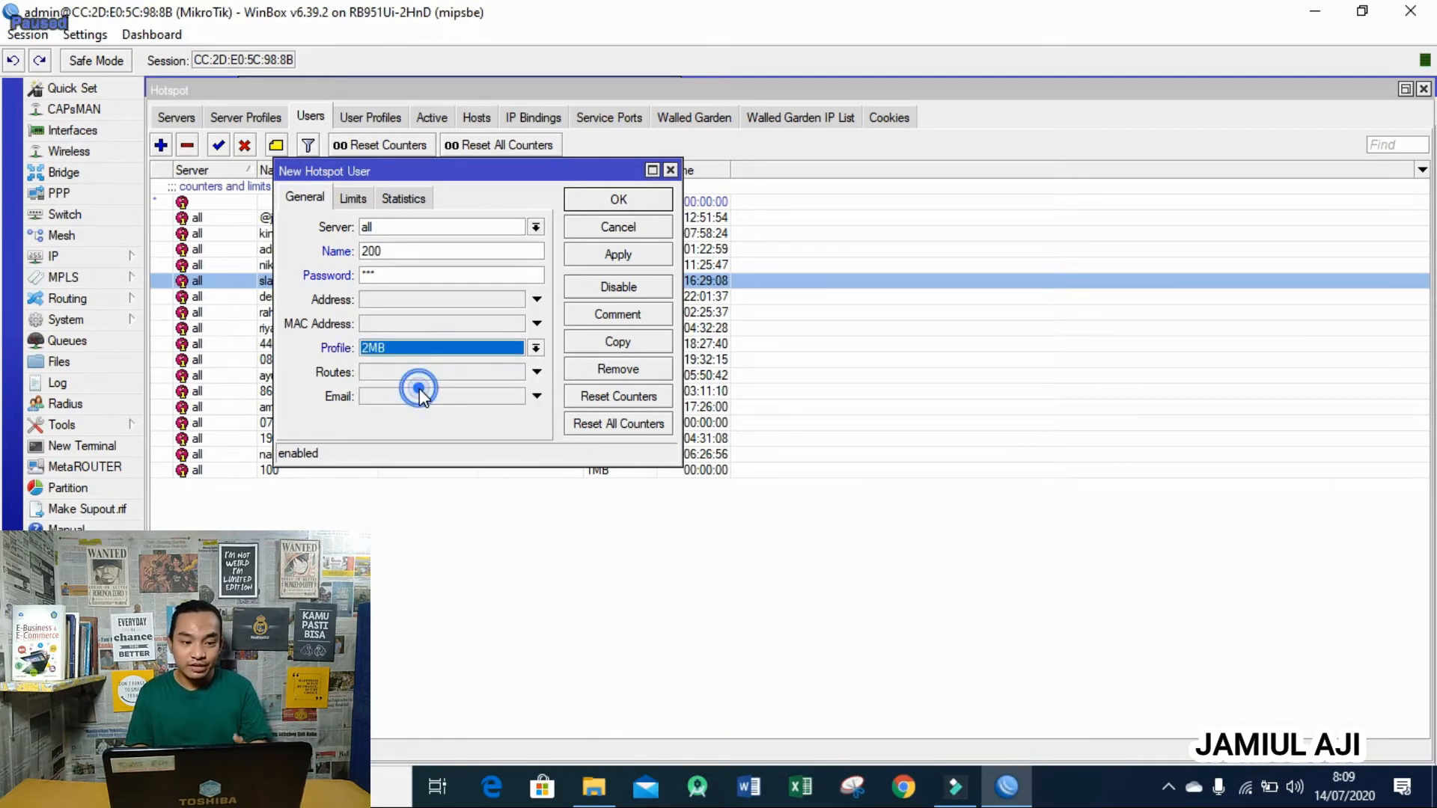
click(614, 202)
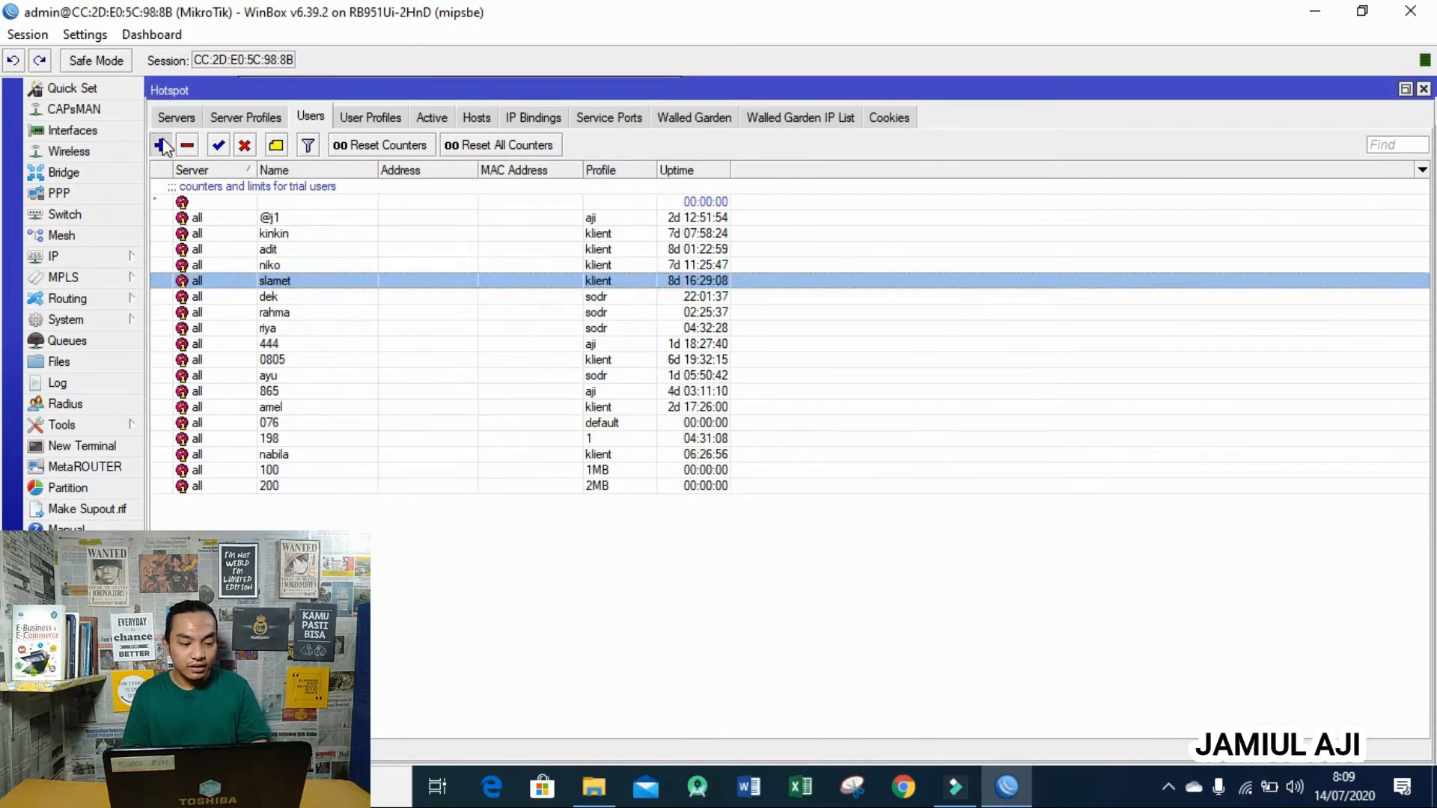
- Create hotspot user 300 with its password and the 3MB profile
click(162, 145)
click(401, 255)
key(BackSpace)
key(BackSpace)
key(BackSpace)
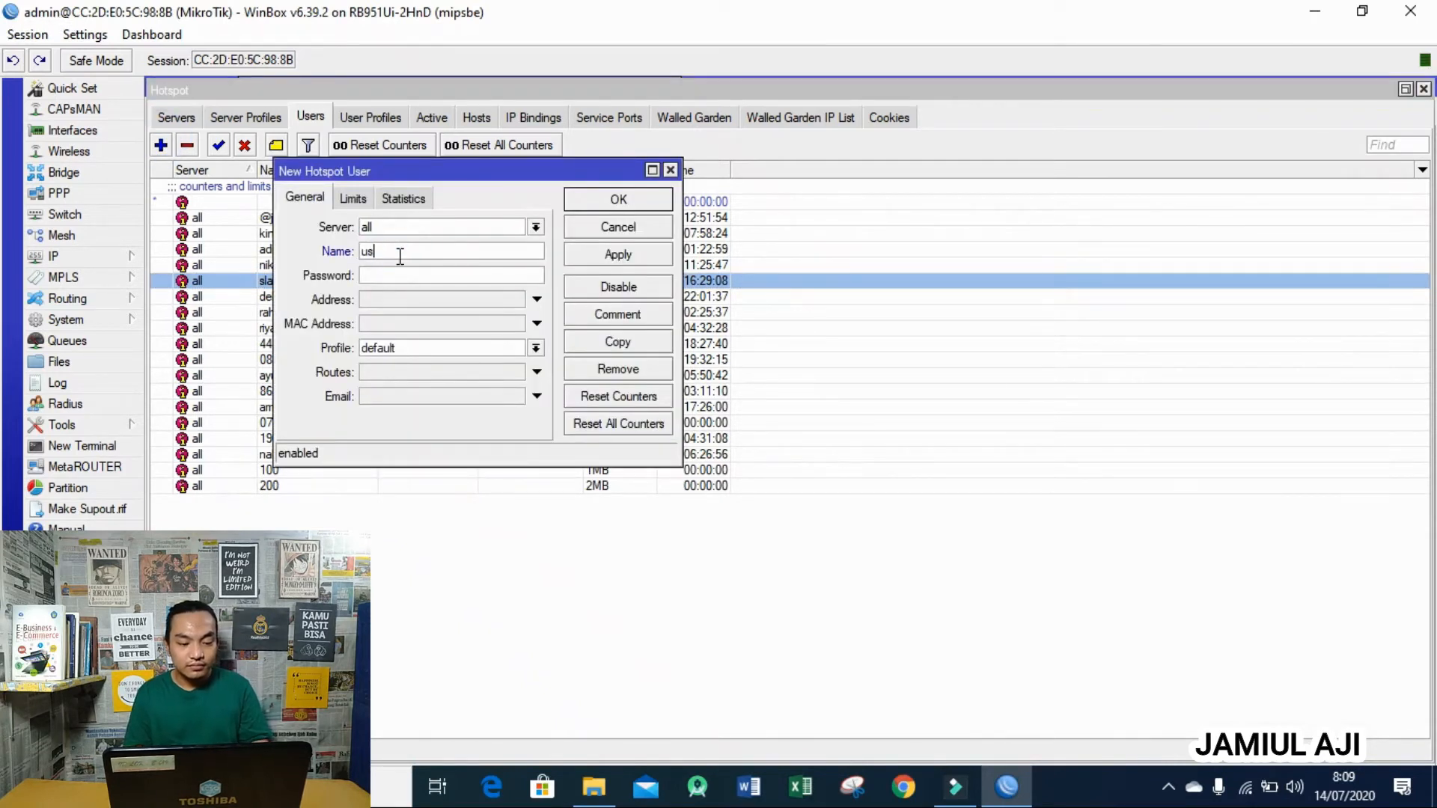
key(BackSpace)
key(BackSpace)
text(300)
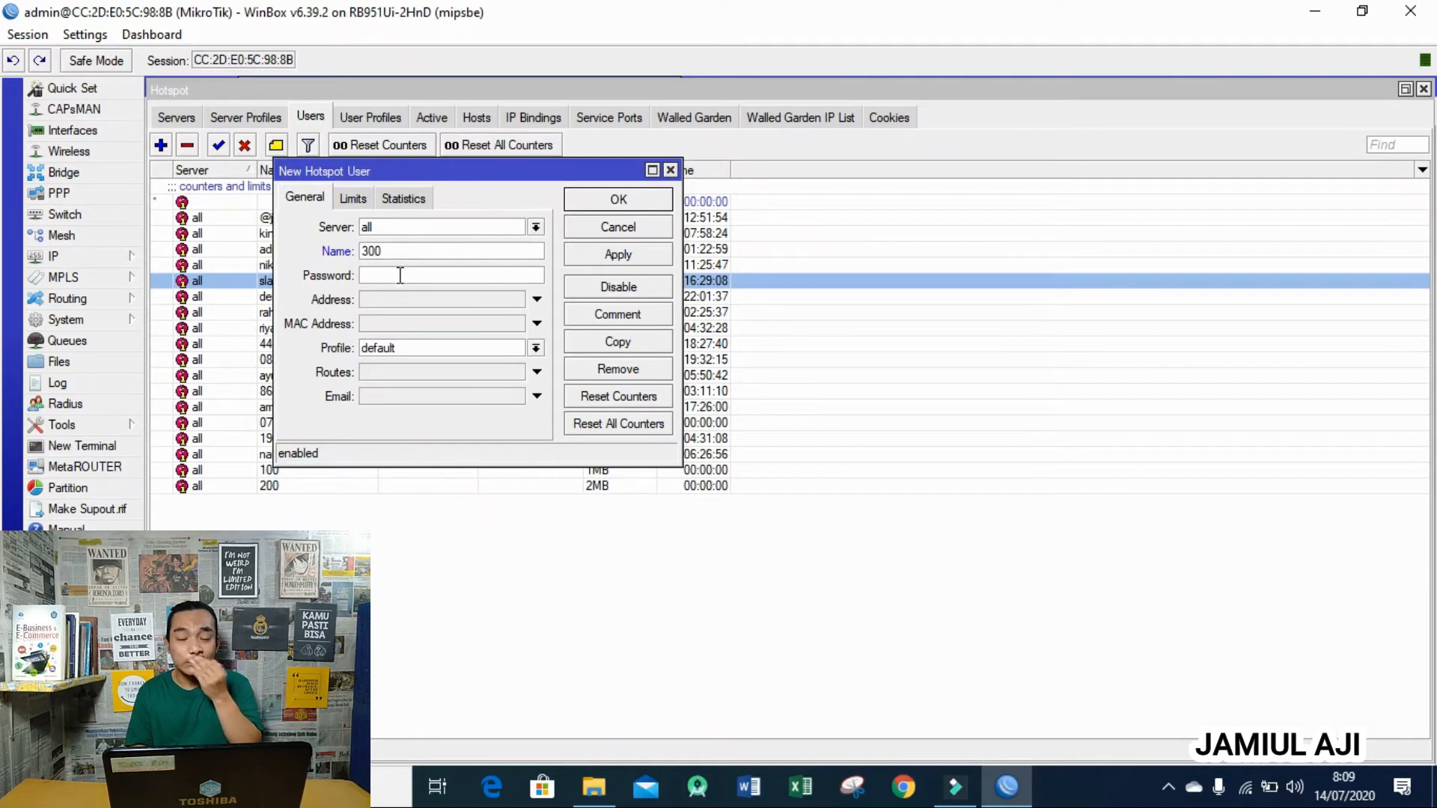
click(400, 276)
text(300)
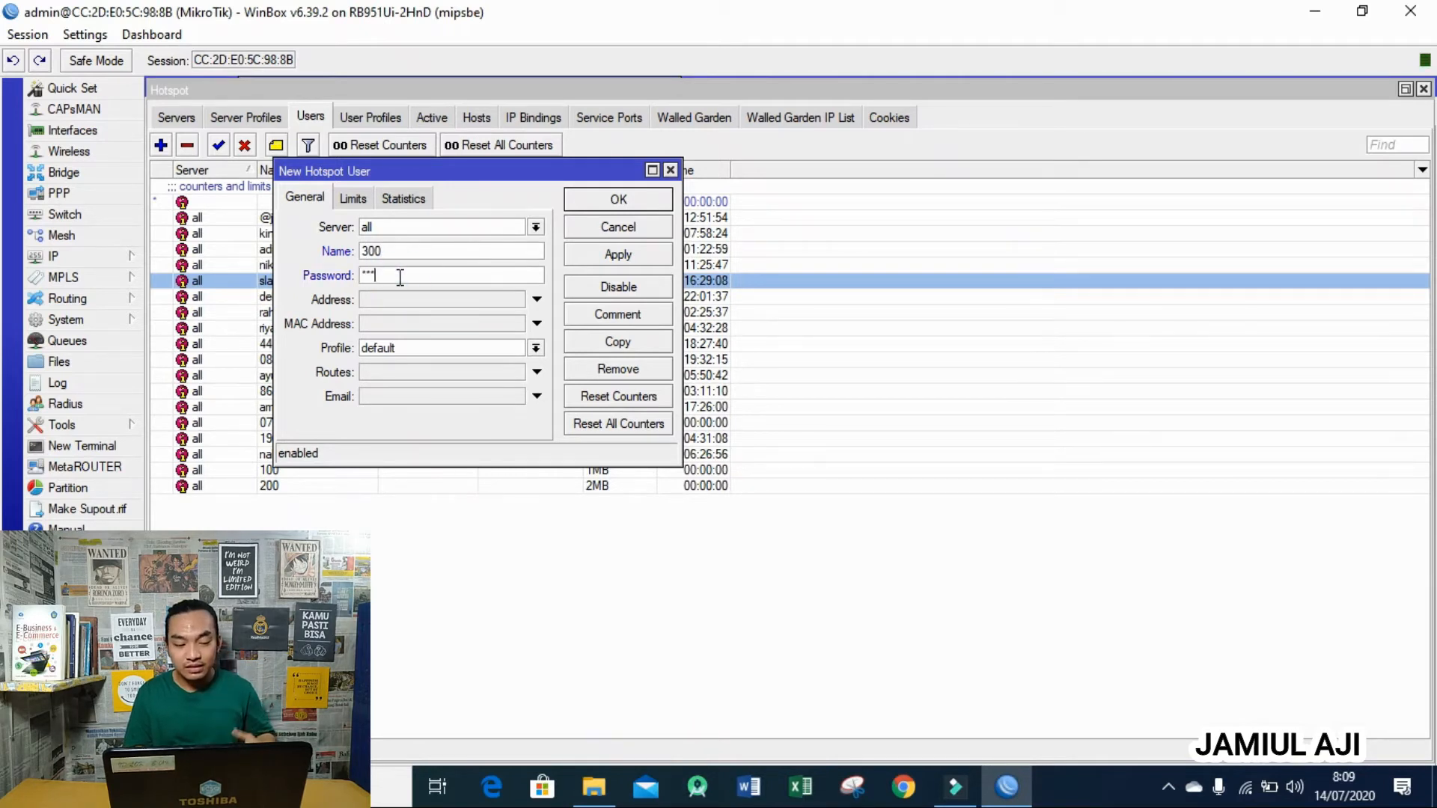
click(419, 347)
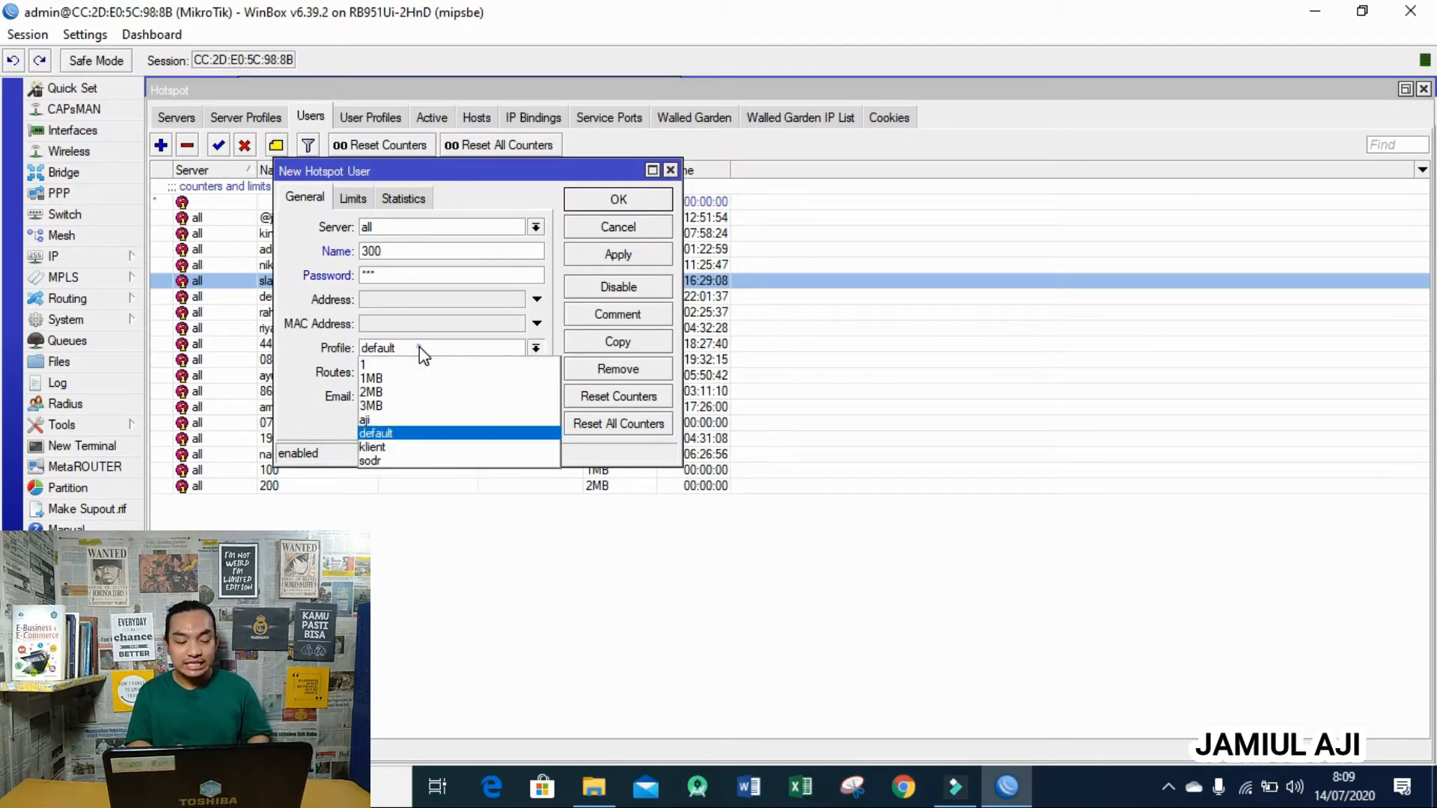
click(431, 409)
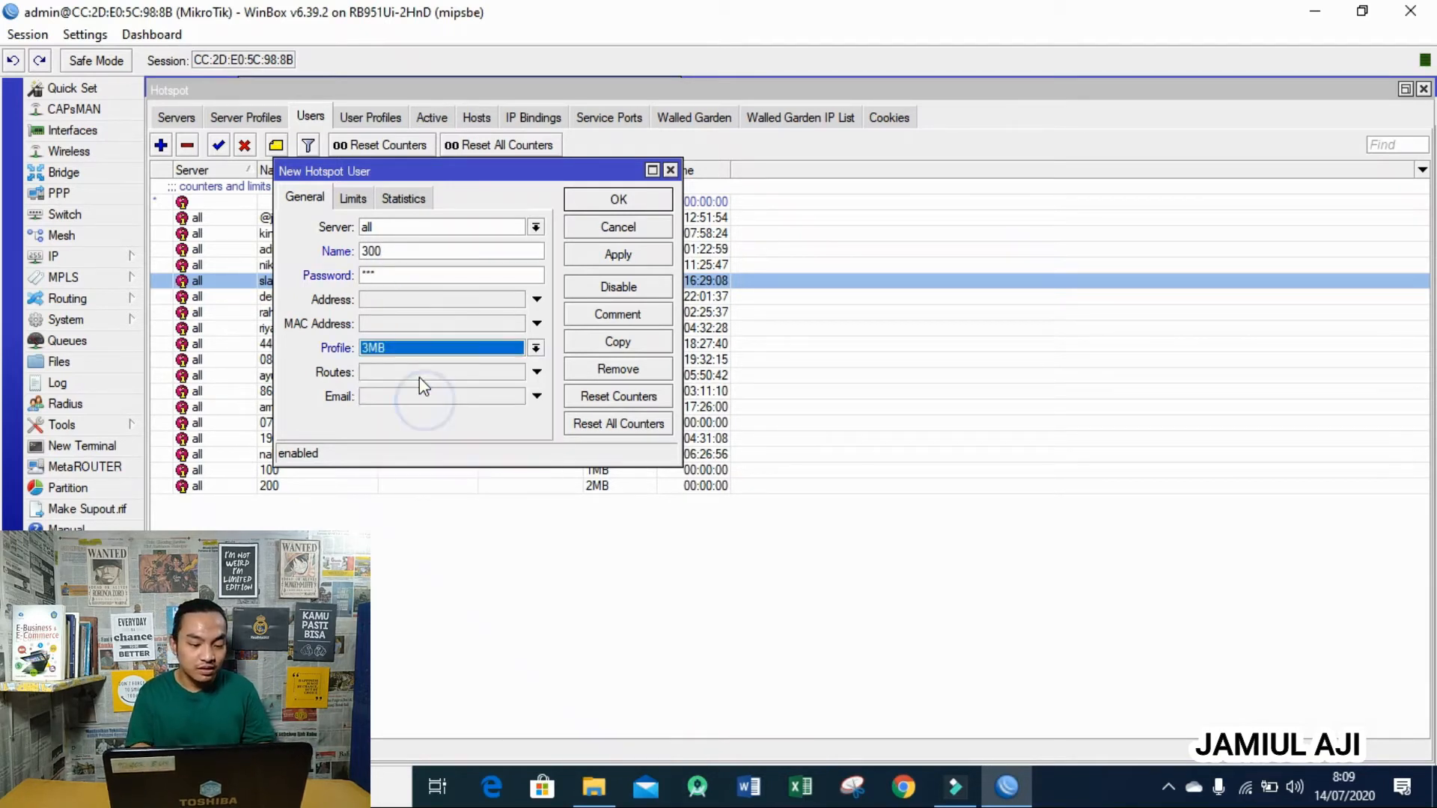
- Give user 300 a 00:10:00 uptime limit and save it
click(340, 199)
click(410, 227)
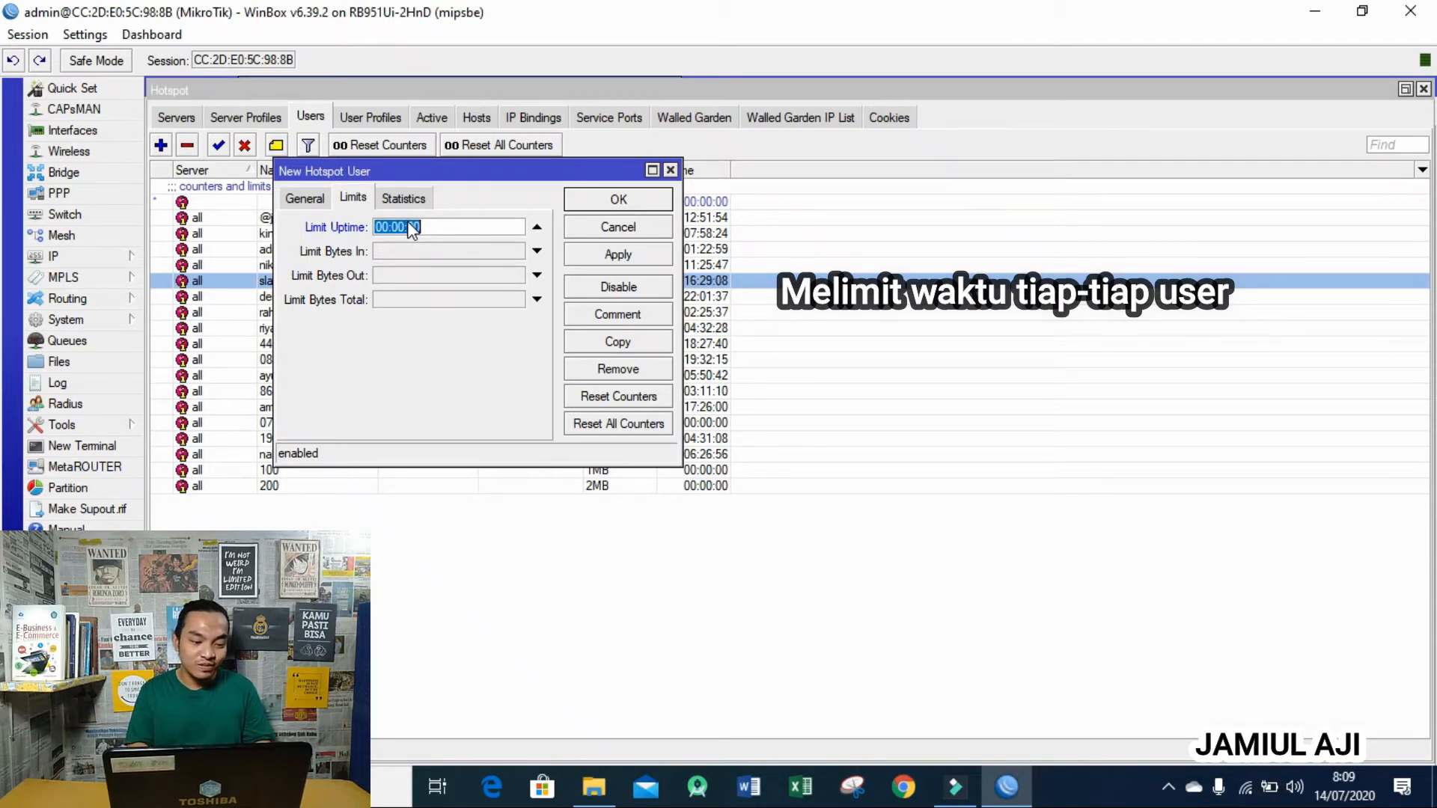
click(420, 229)
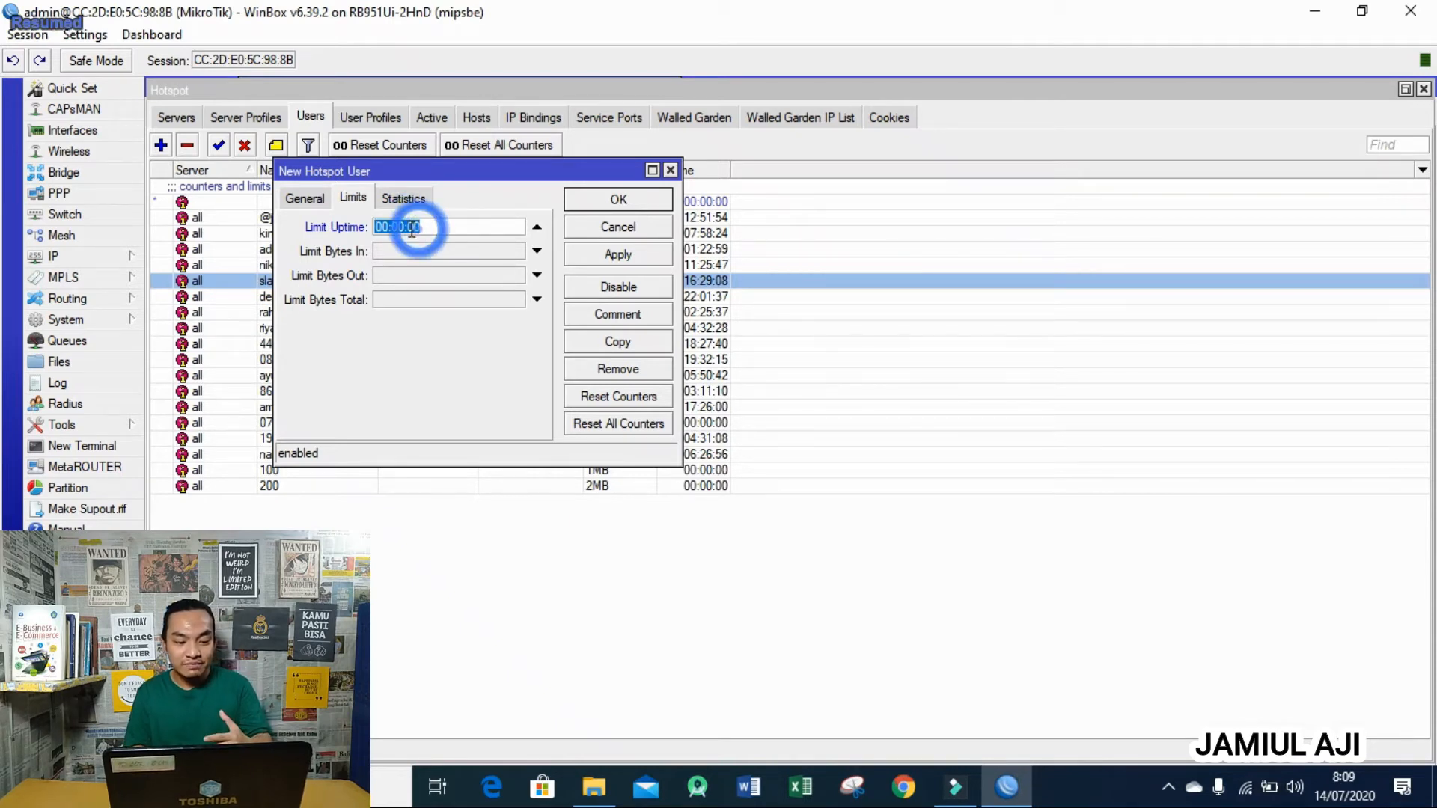
click(401, 227)
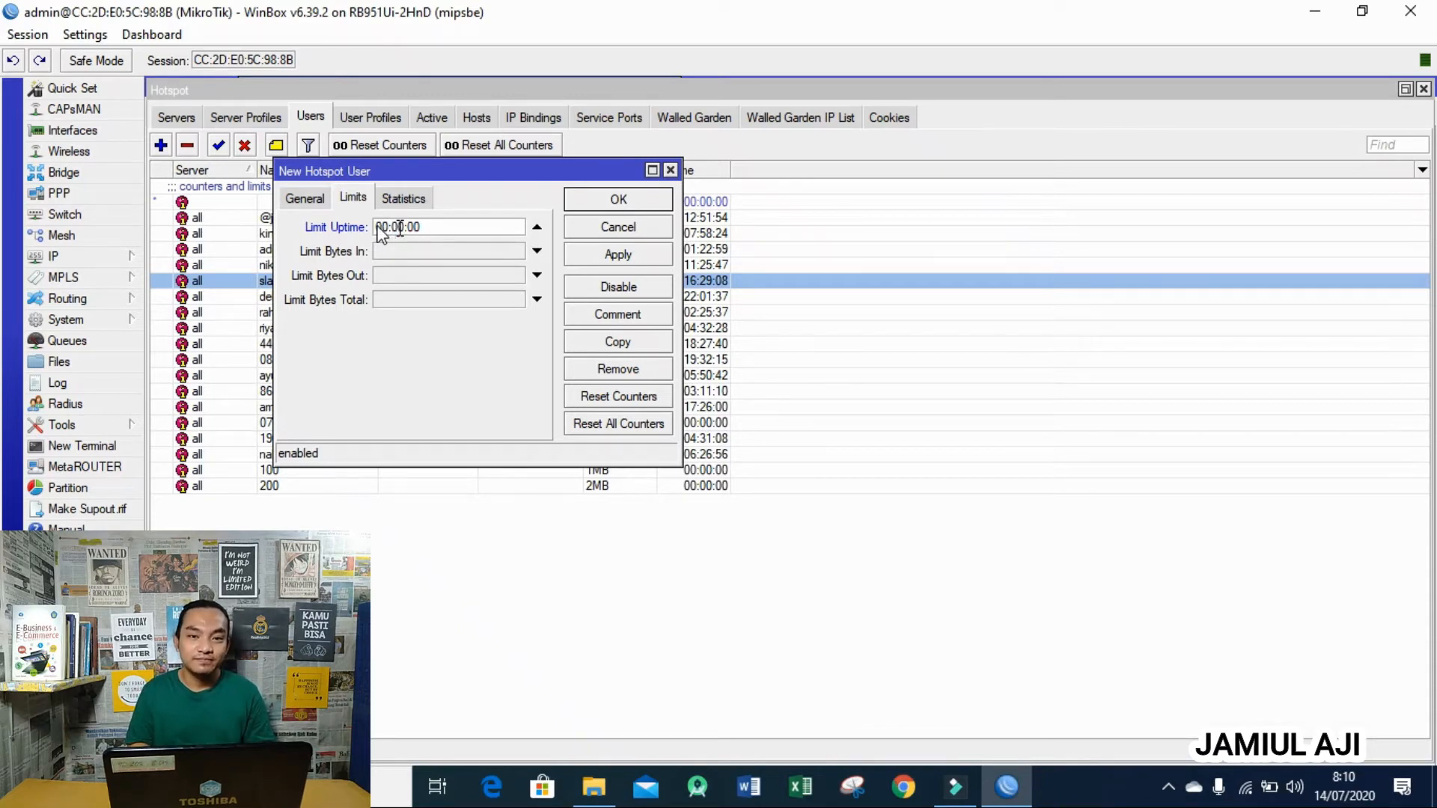
click(398, 226)
click(380, 227)
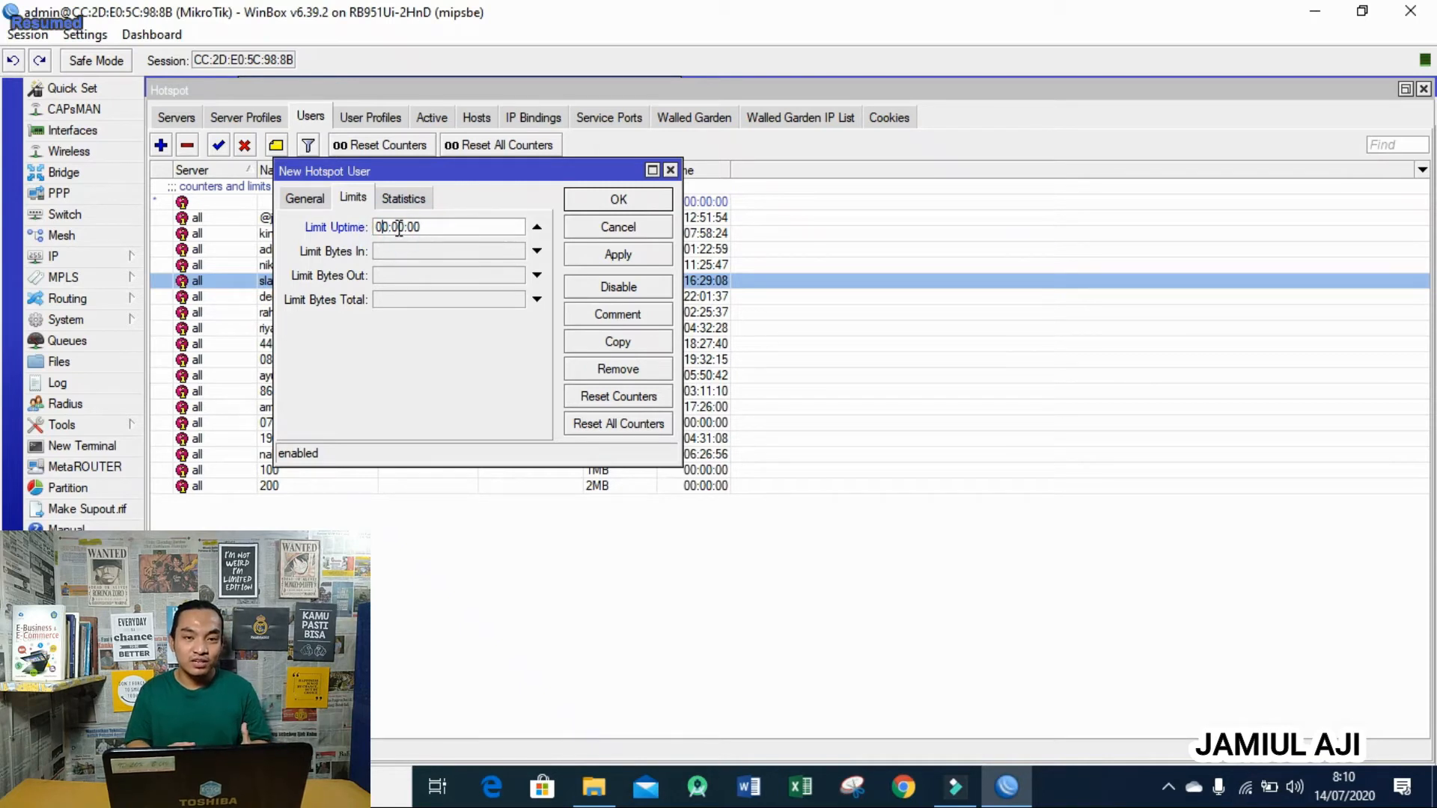
click(399, 227)
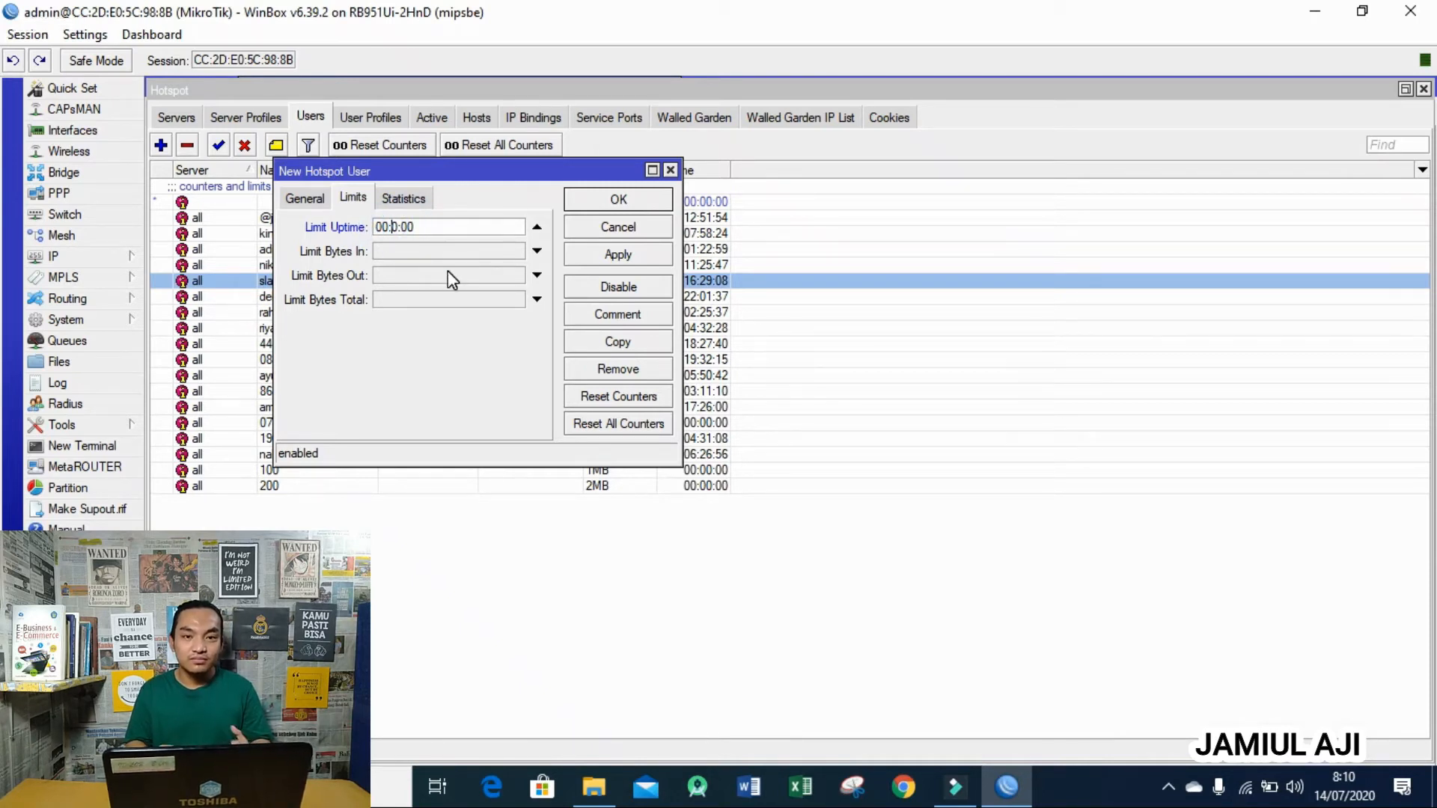
text(1)
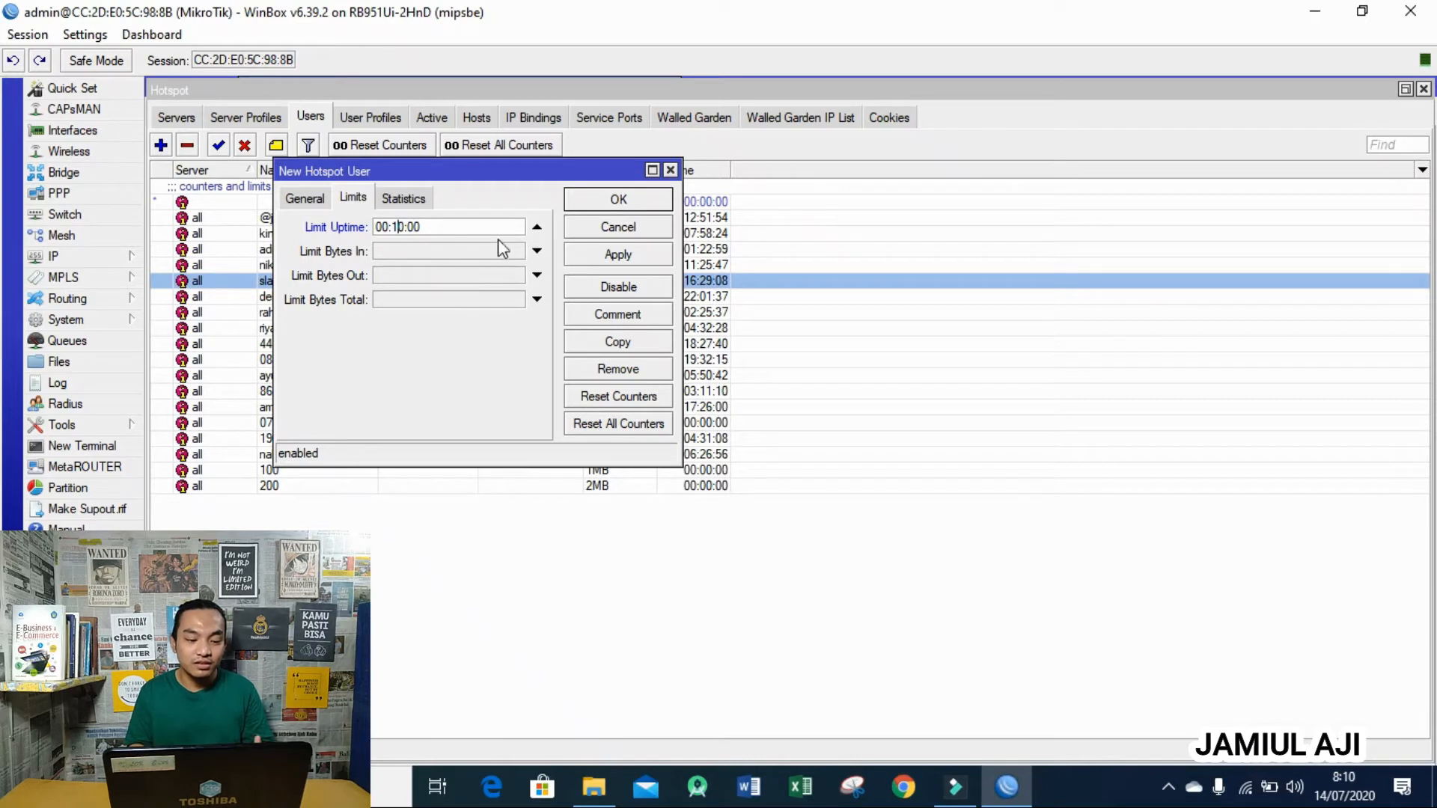
click(610, 202)
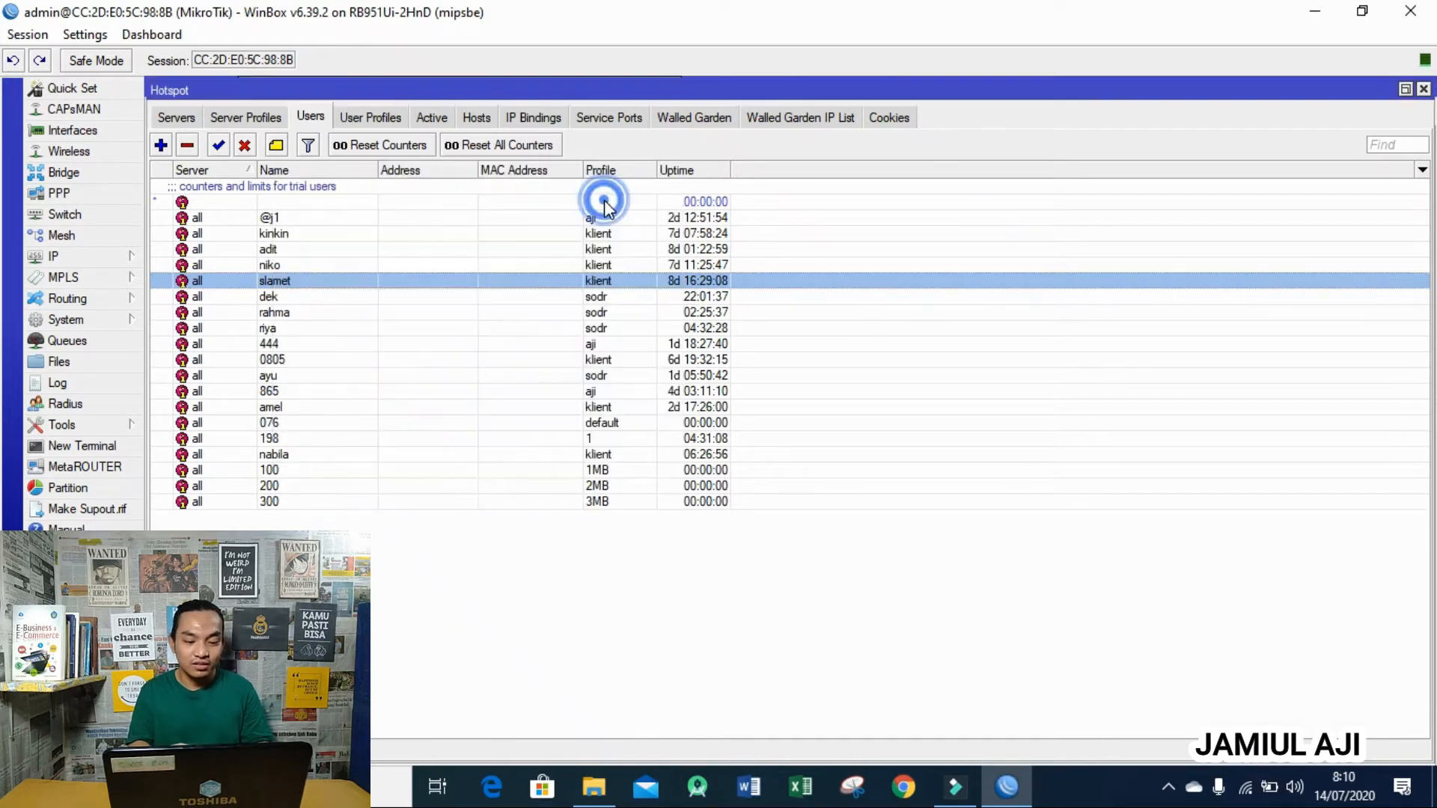
- Remove the first active hotspot session and go back to the Users list
click(431, 117)
click(268, 186)
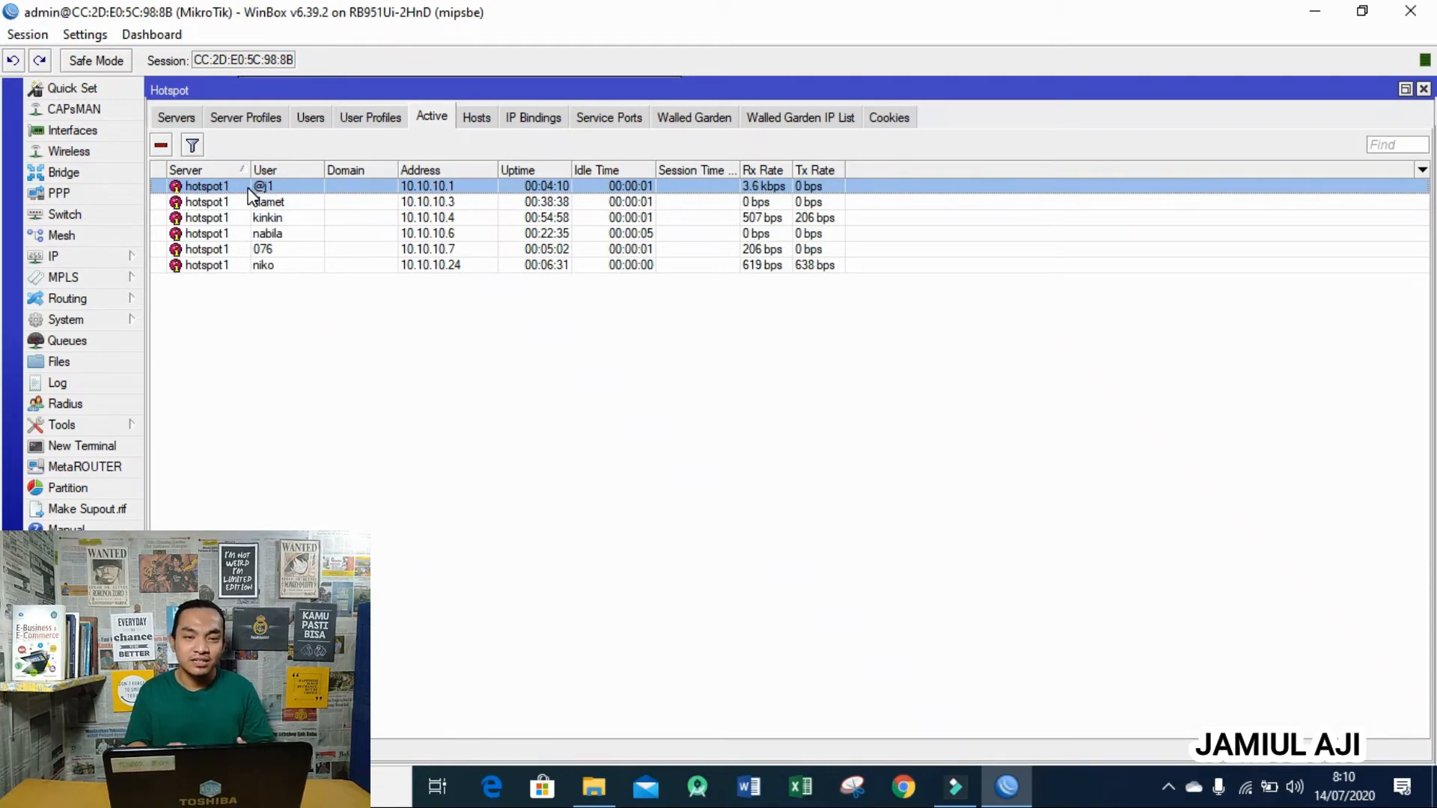
click(161, 145)
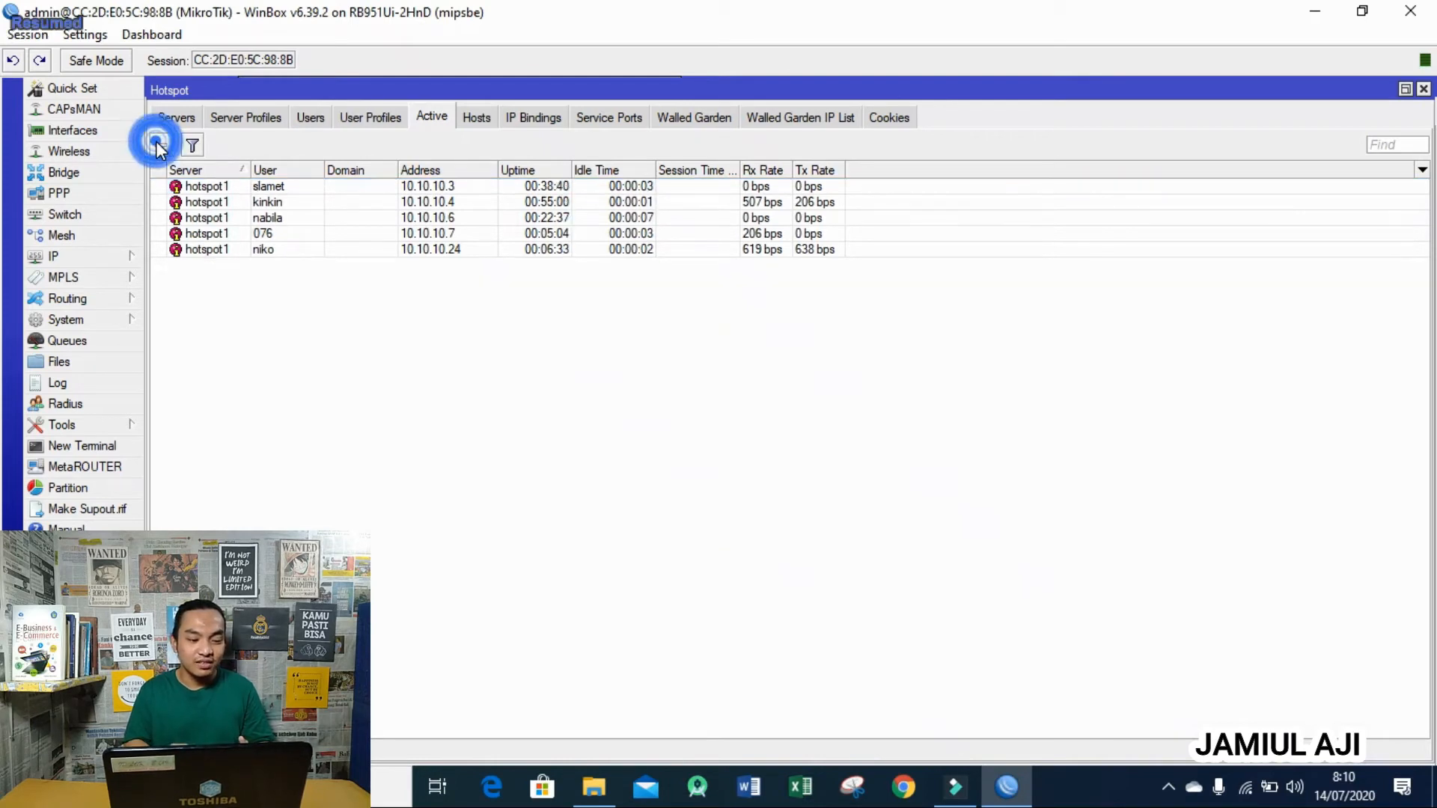
click(318, 116)
click(283, 470)
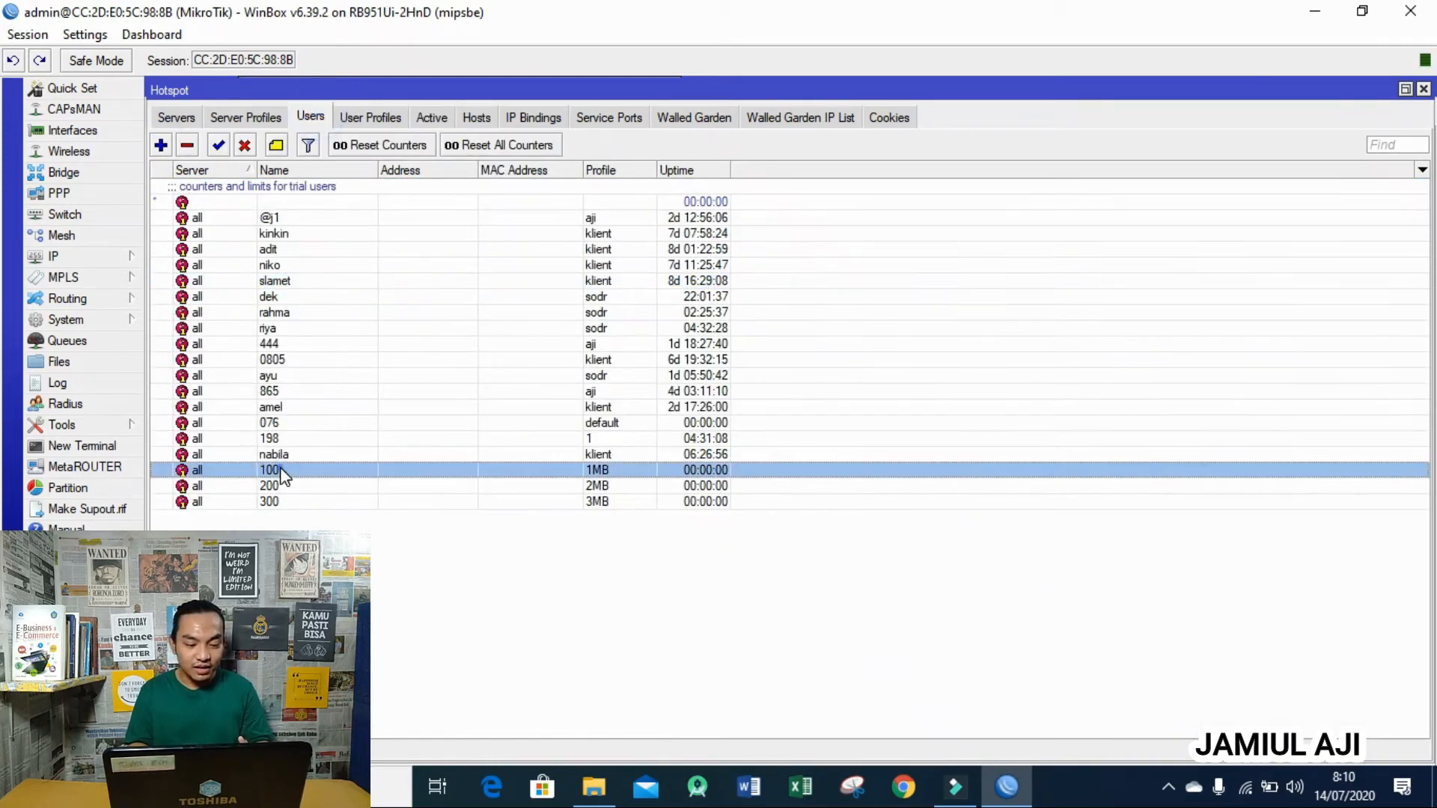
click(908, 786)
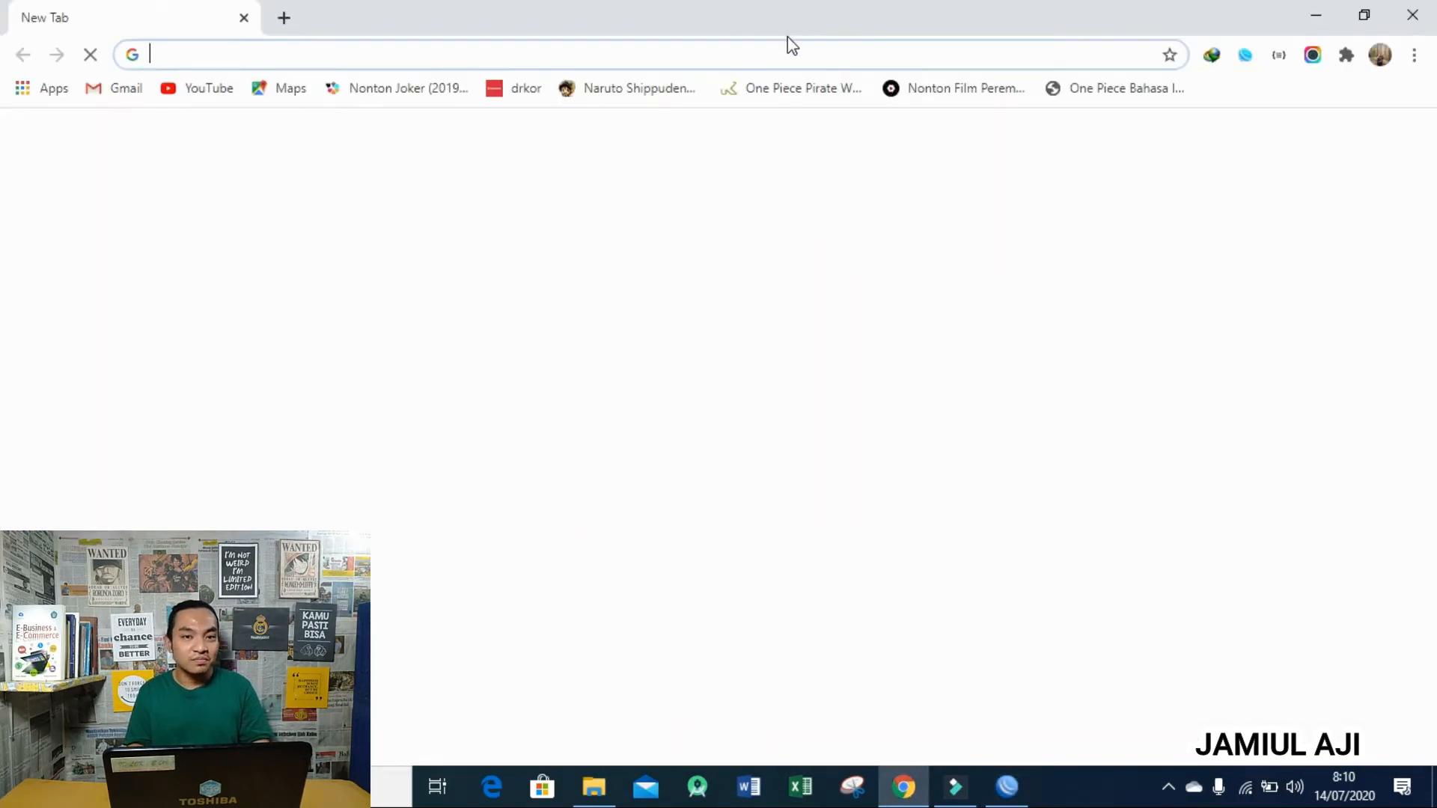
- Load 8.8.8.8 in Chrome and log in to the hotspot as user 100
text(8.8.8.8)
key(Return)
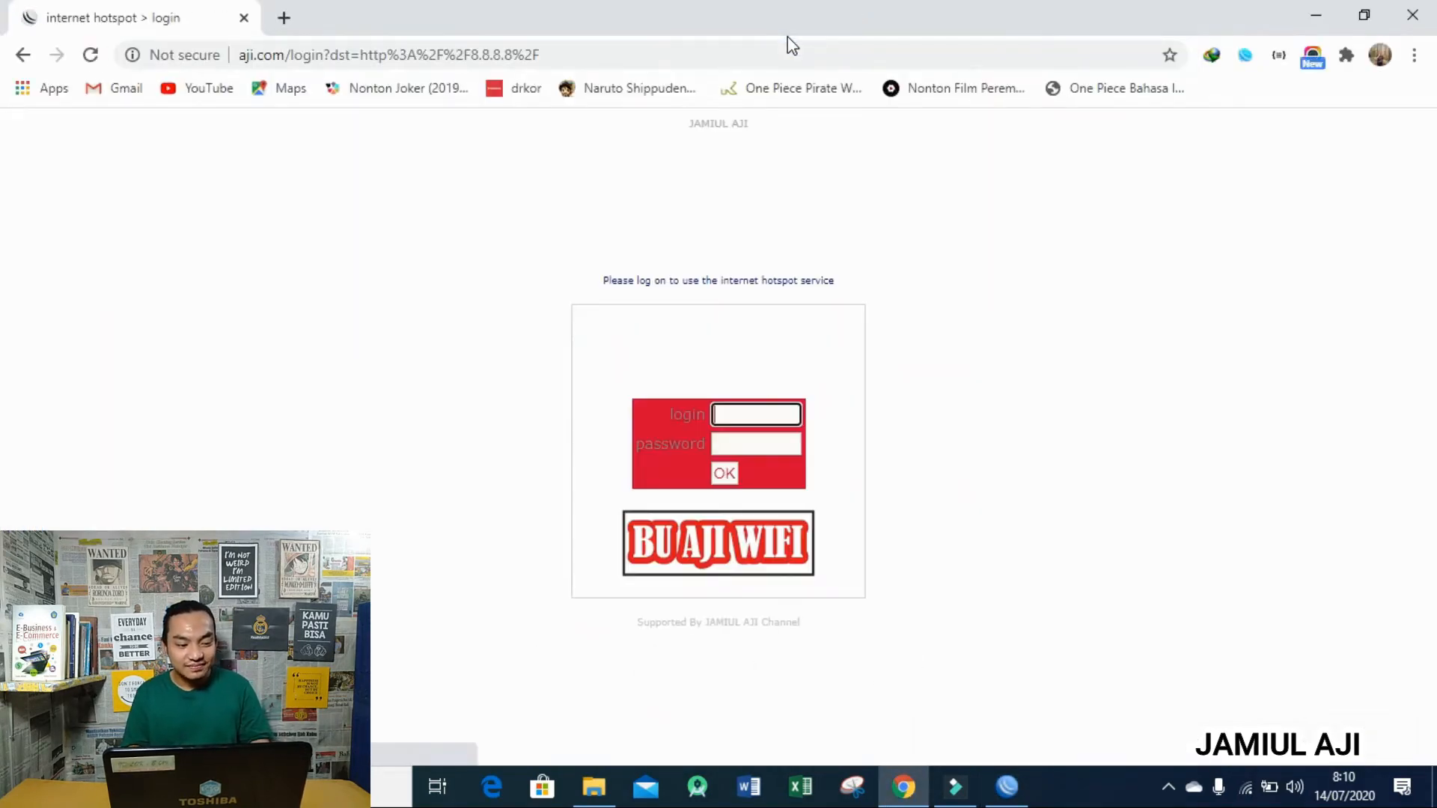
click(765, 408)
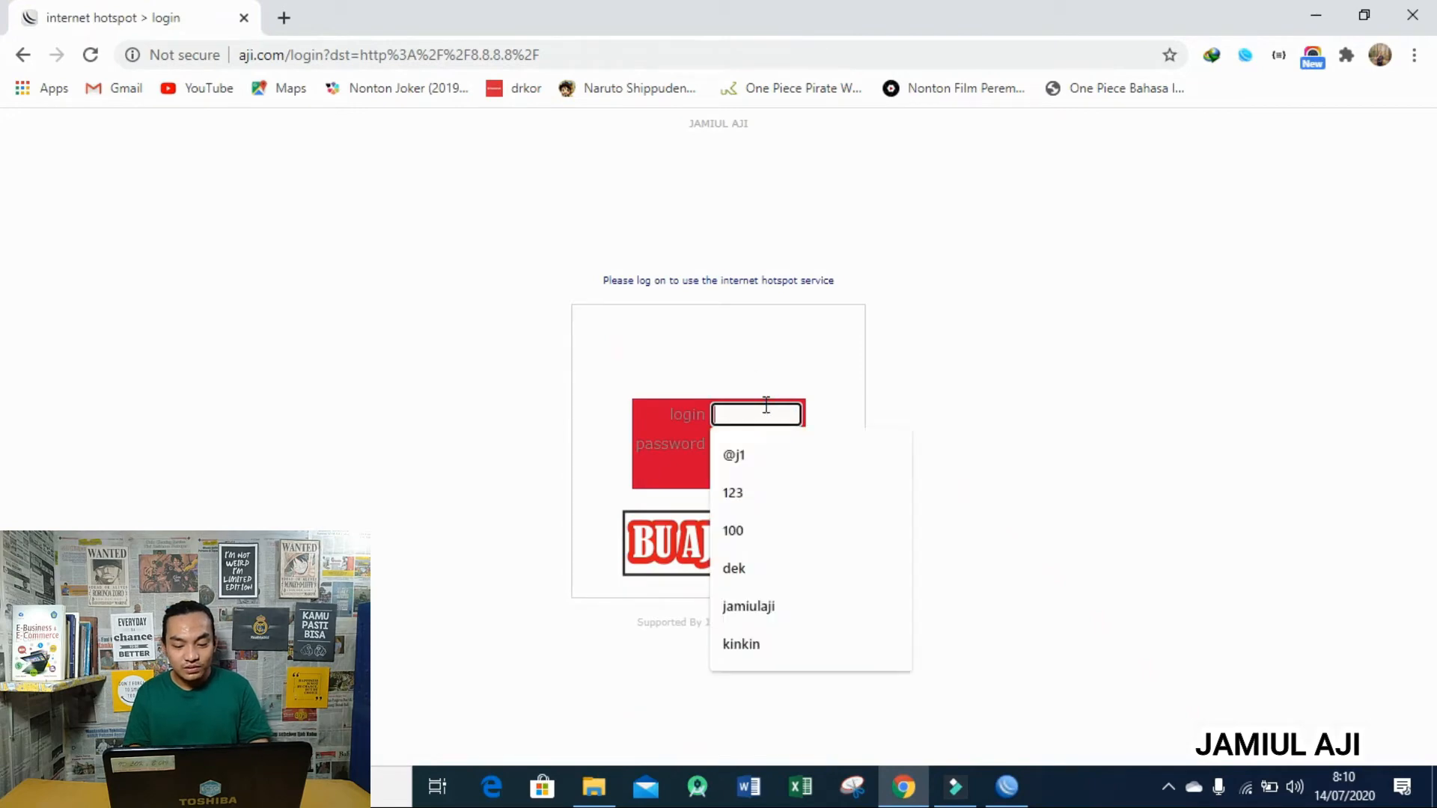
text(100)
key(Tab)
text(100)
key(Return)
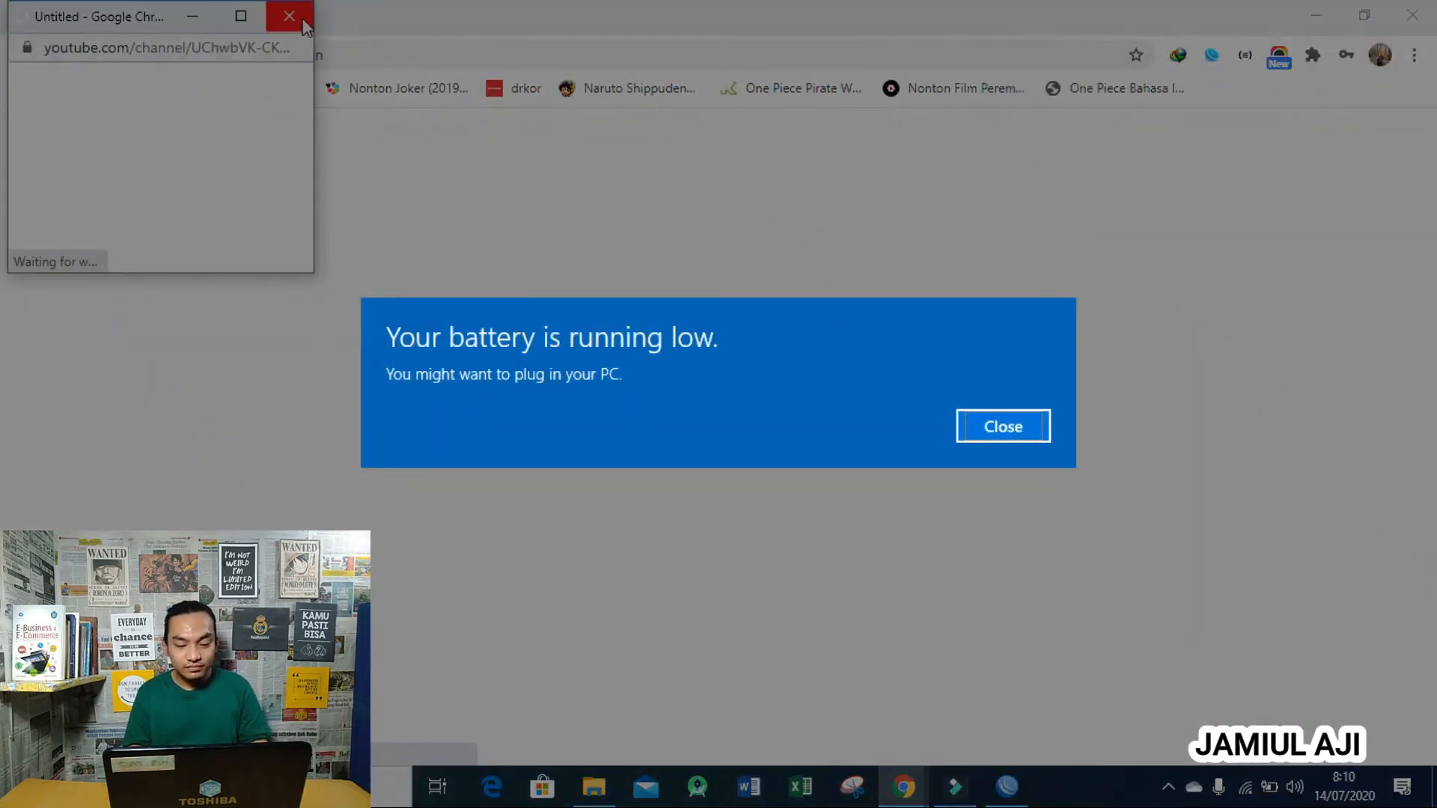
- Close the YouTube pop-up and go to speedtest.net
click(302, 20)
click(361, 53)
click(1006, 426)
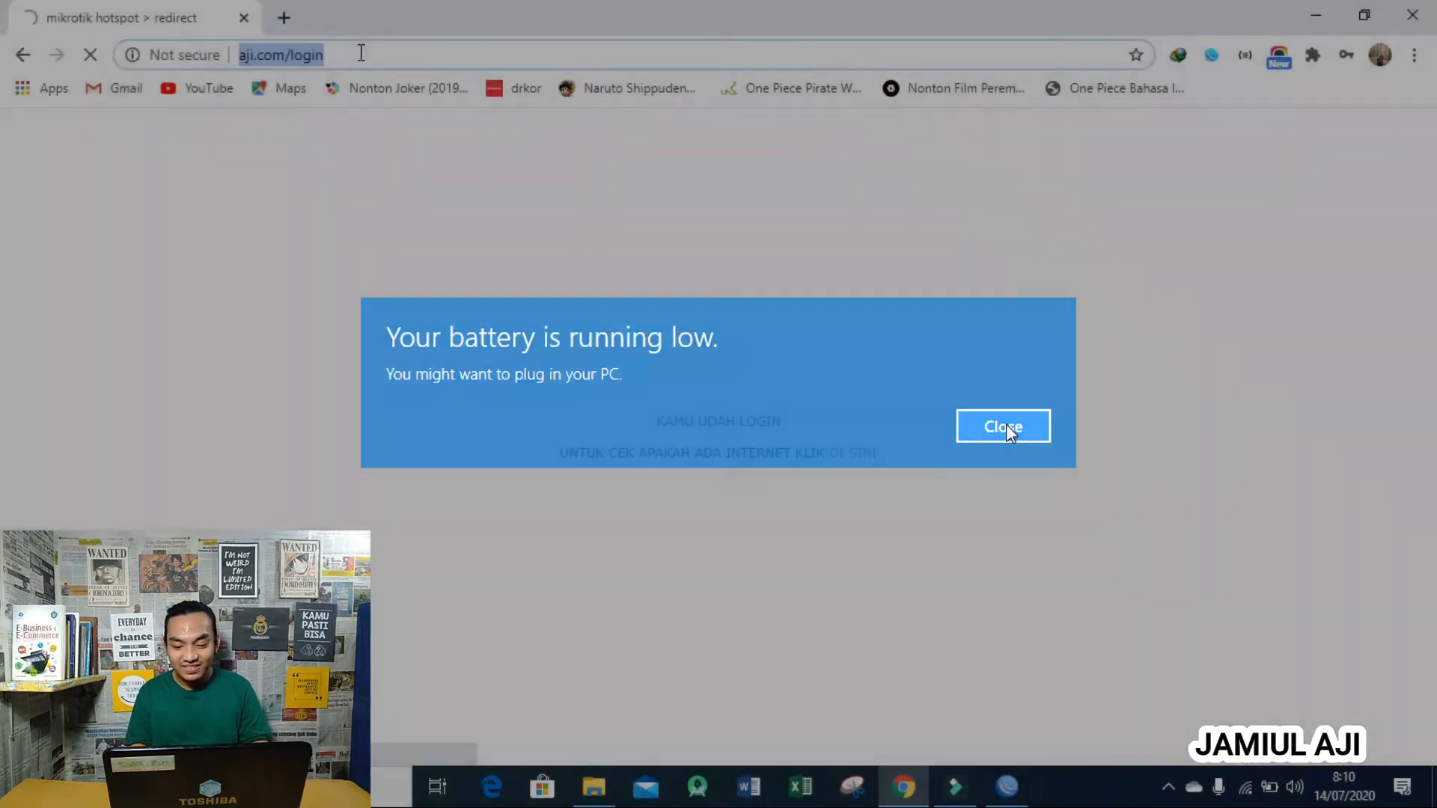
text(speedtest.net)
key(Return)
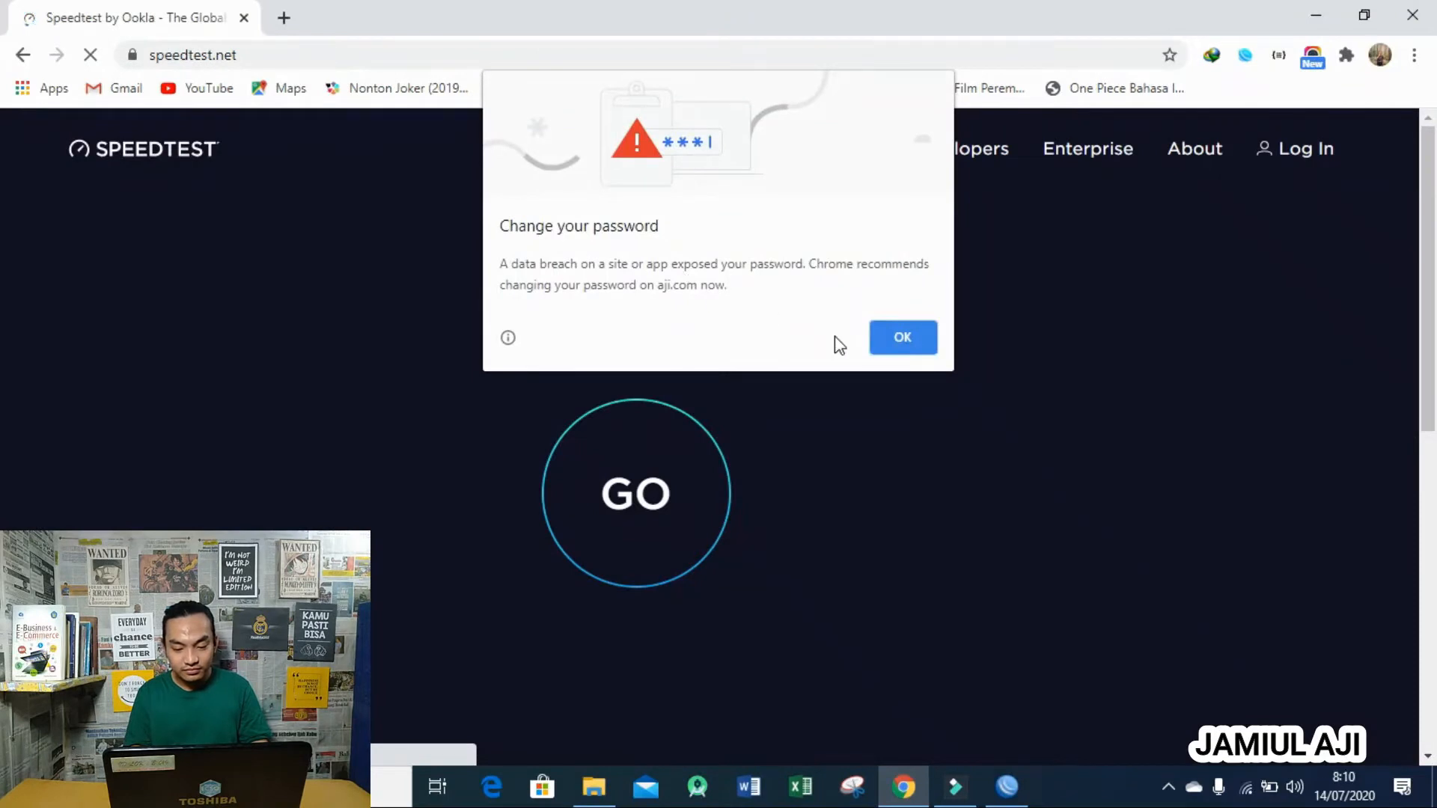
- Run the speed test, getting about 0.94 Mbps down and 0.92 Mbps up
click(903, 337)
click(628, 500)
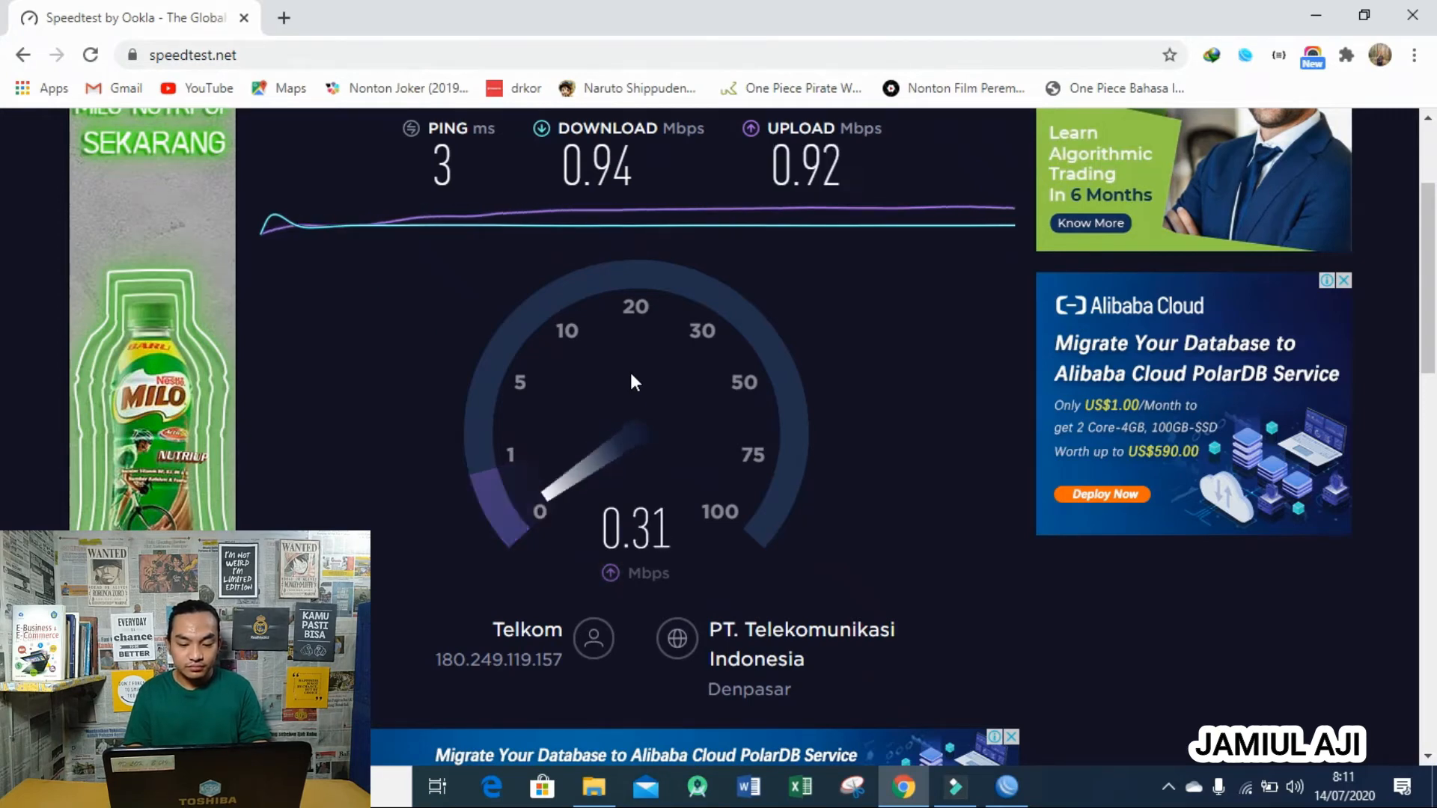
click(1014, 801)
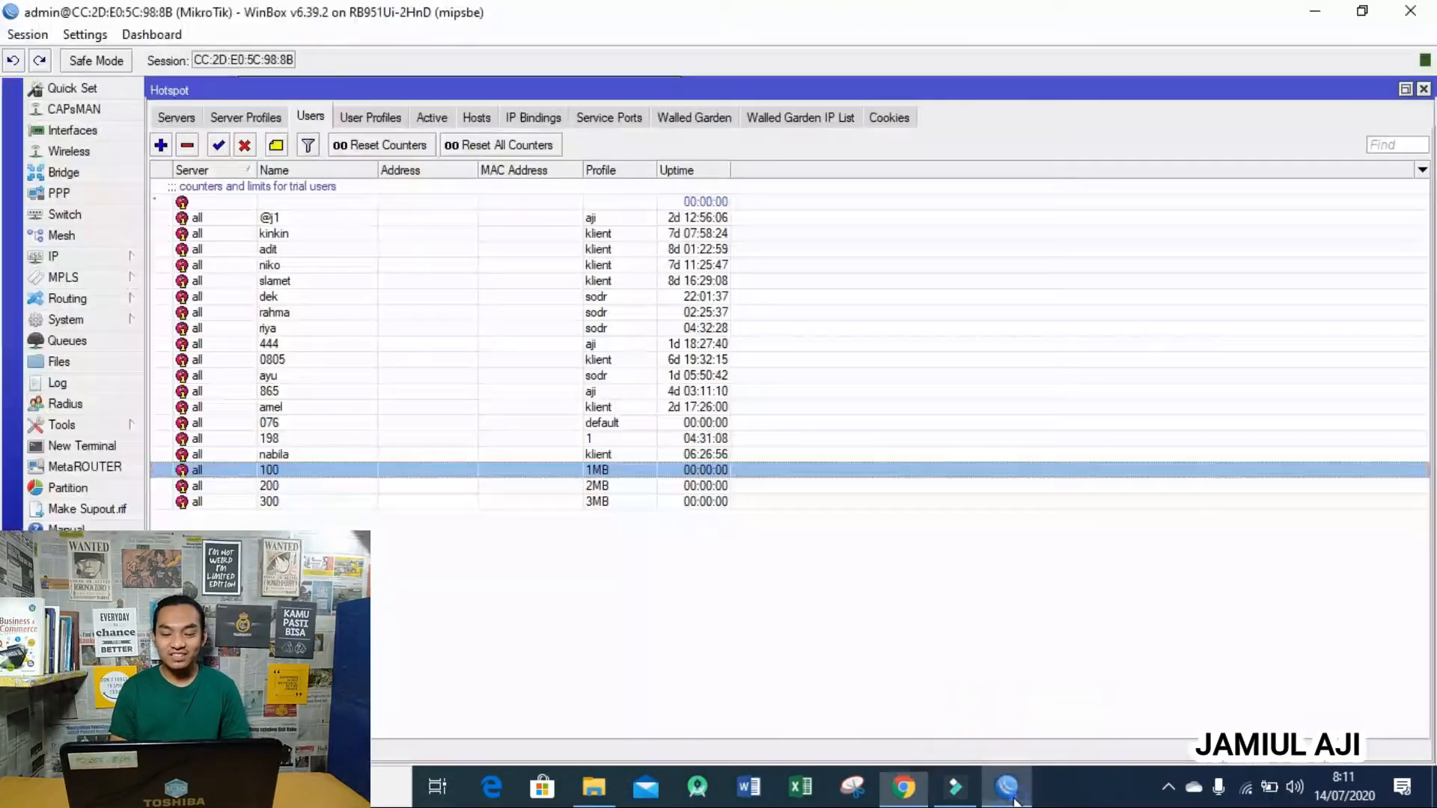
- Drop user 100's active hotspot session and bring Chrome back
click(340, 502)
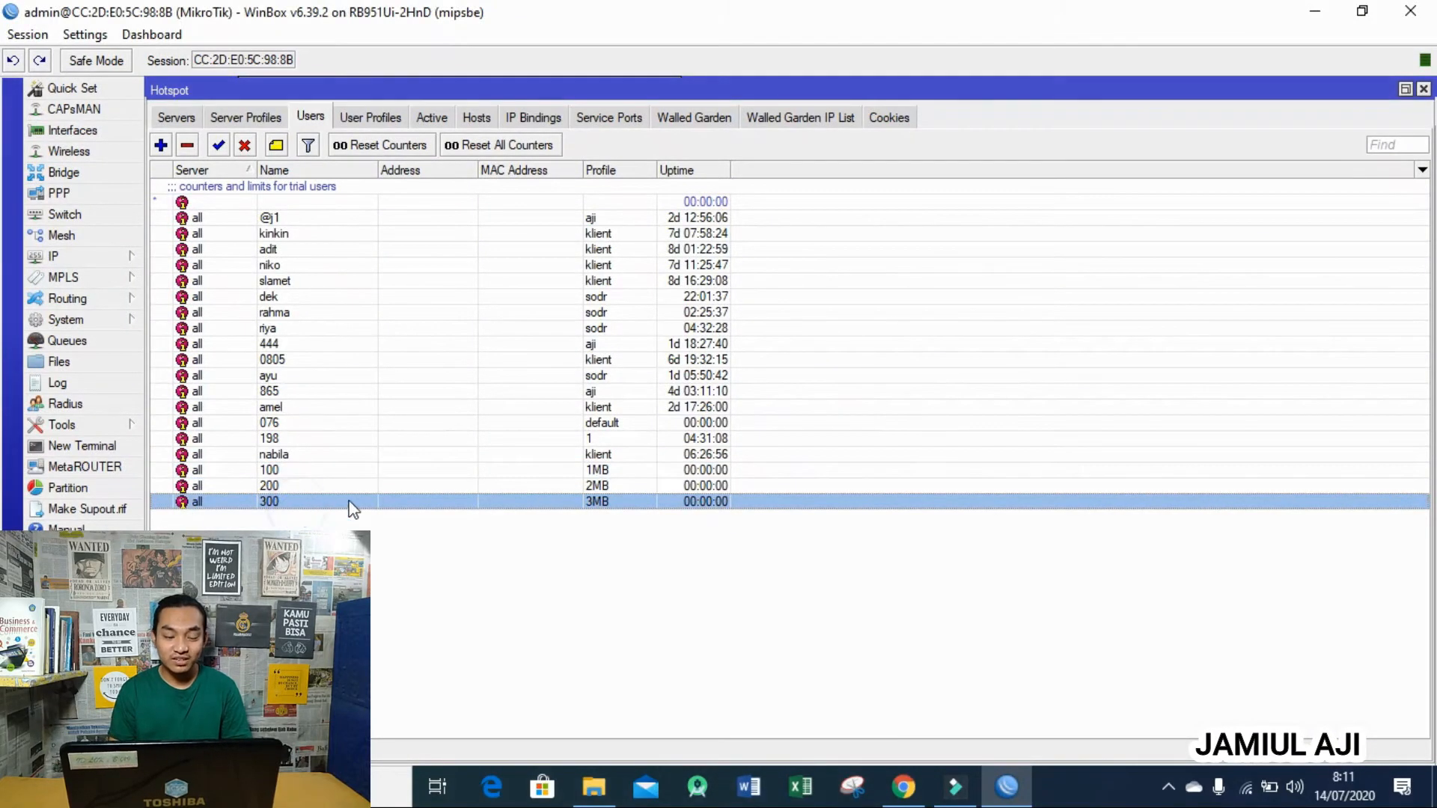
click(432, 118)
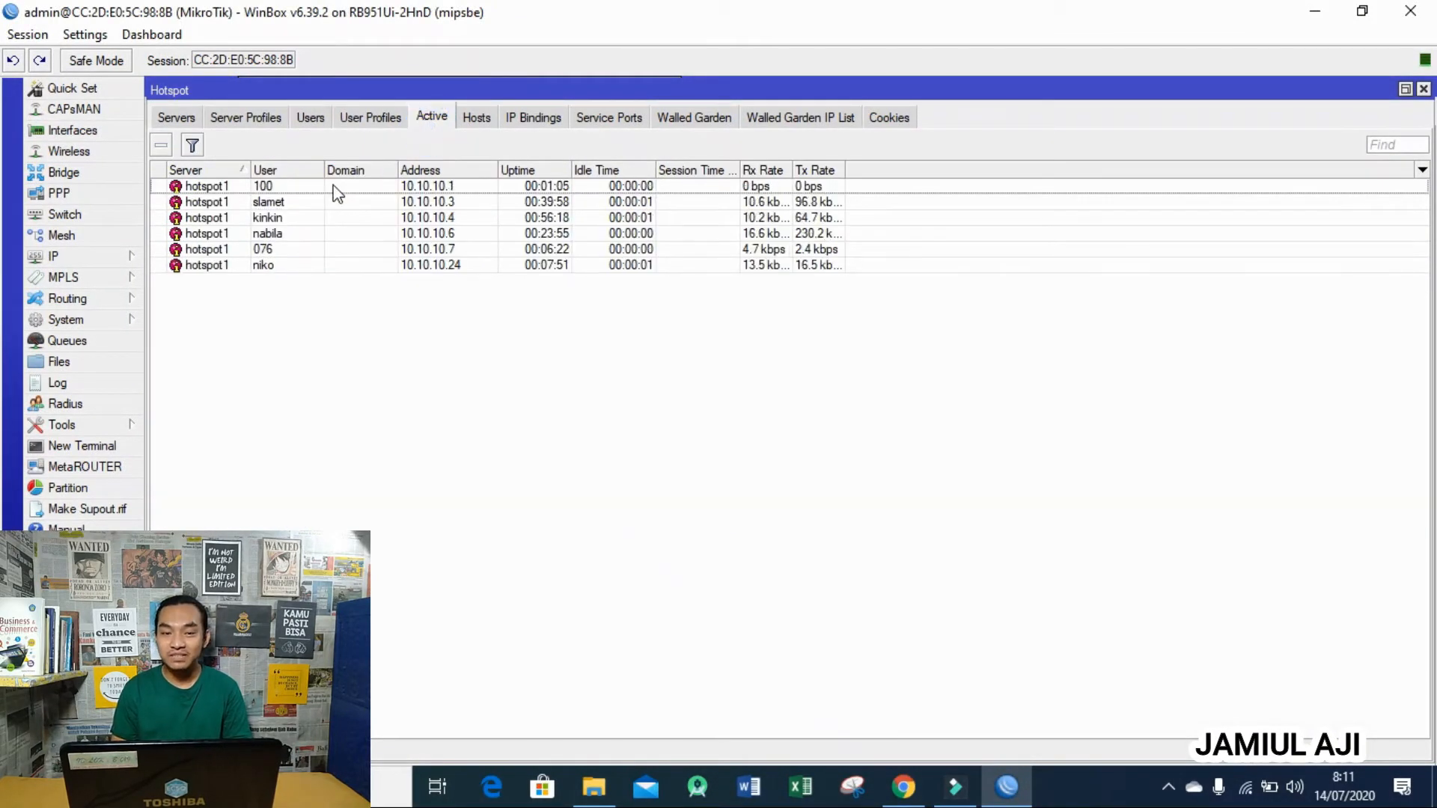
click(307, 187)
click(160, 145)
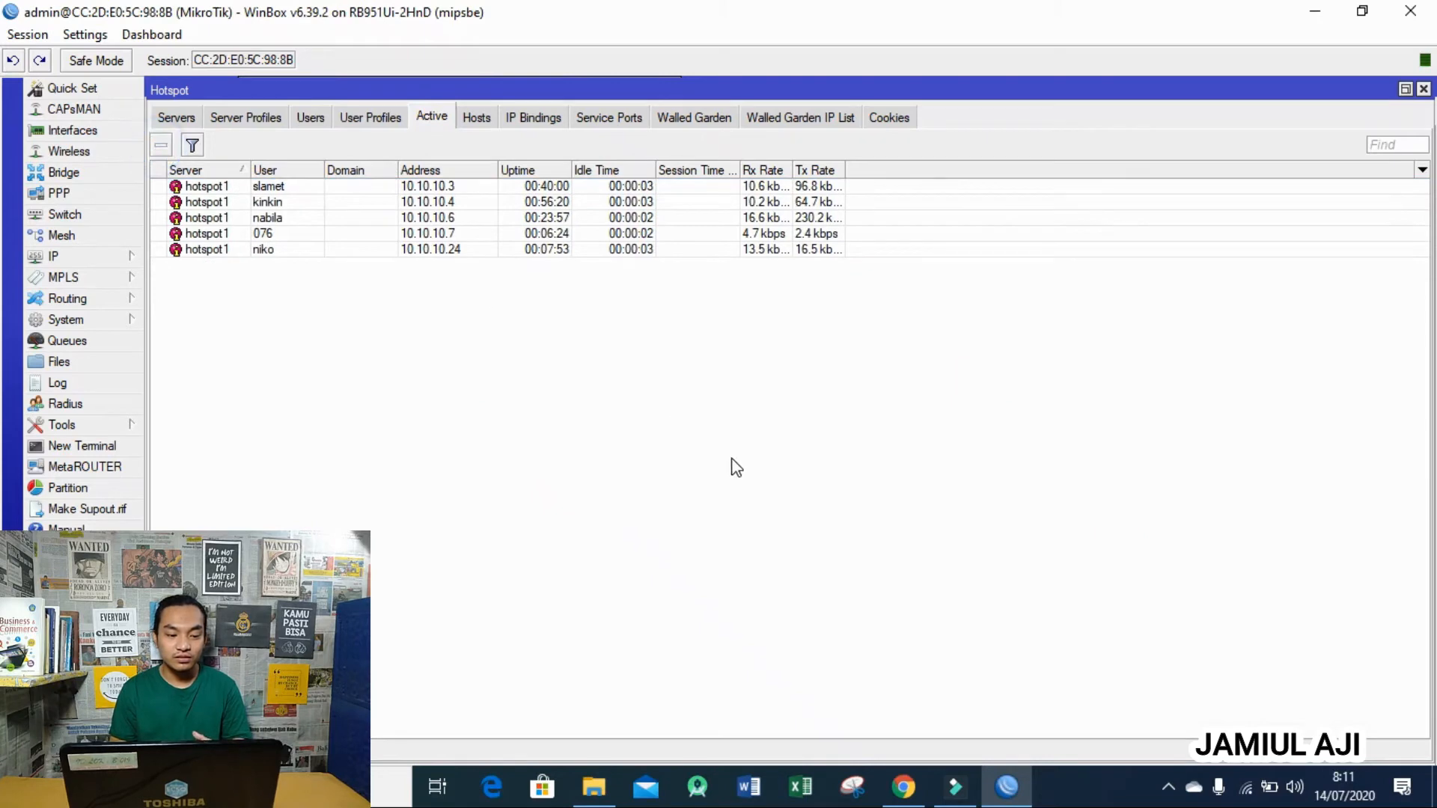
click(918, 787)
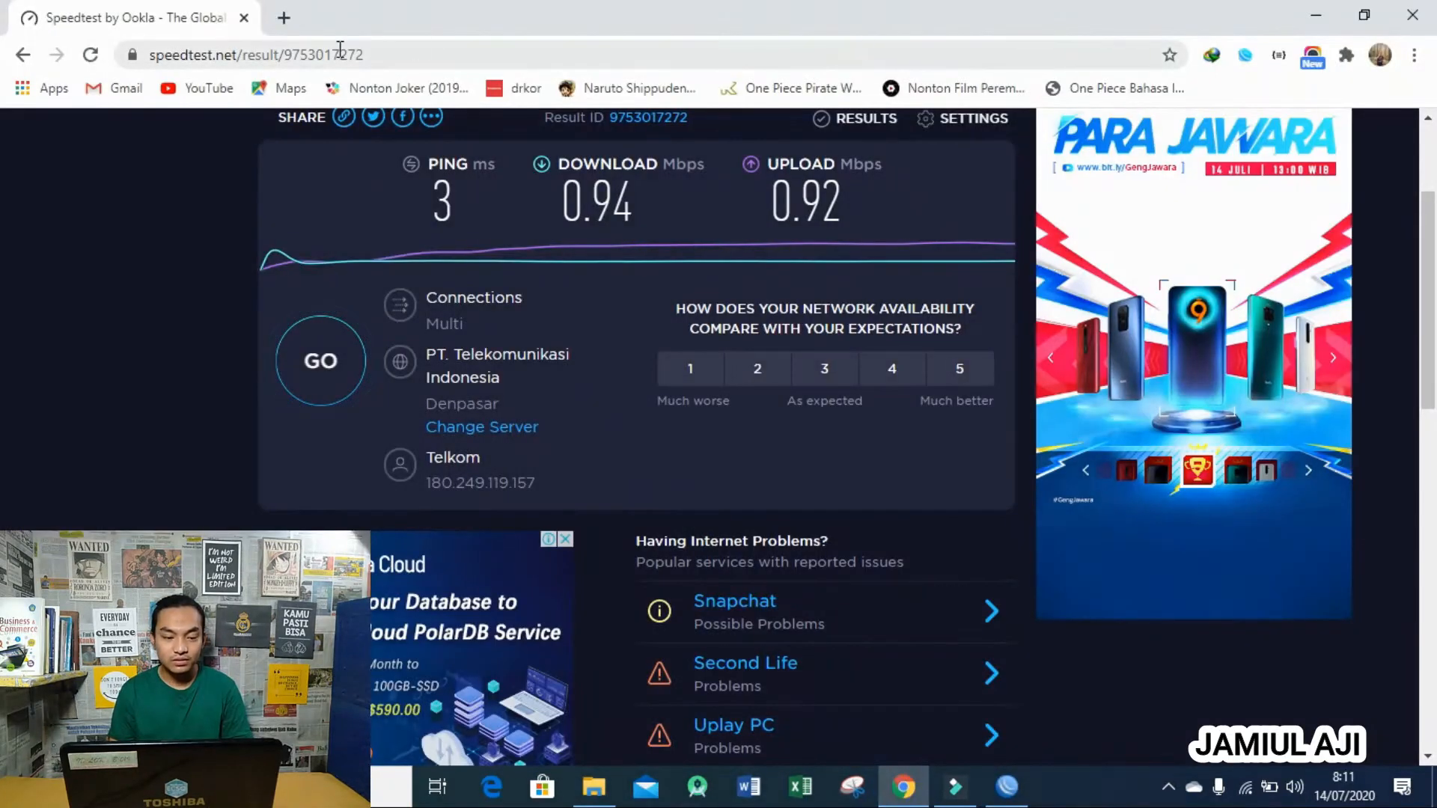
- Log in to the hotspot via 8.8.8.8 as user 300 and close the YouTube pop-up
click(310, 54)
text(8.8.8.8)
key(Return)
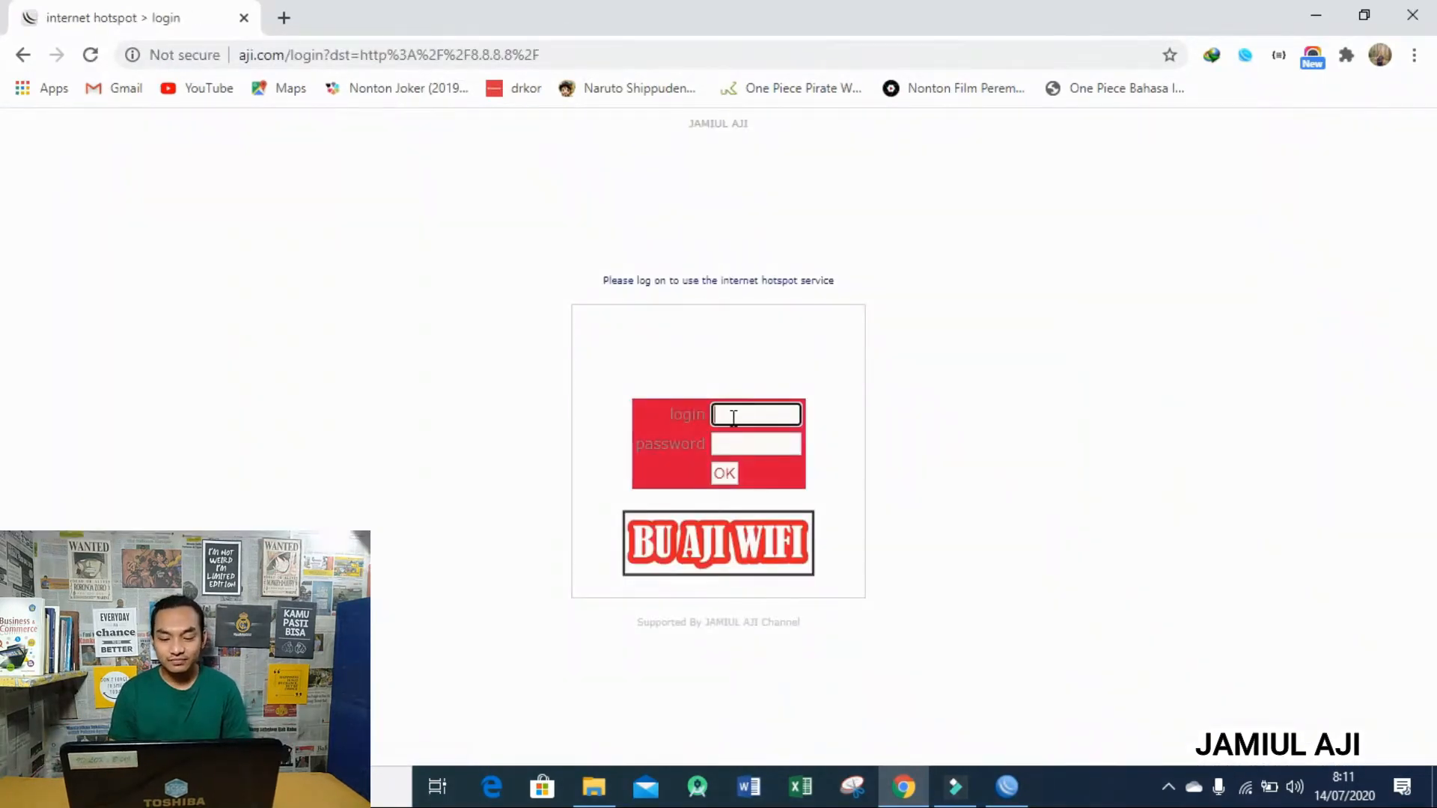
click(734, 417)
text(300)
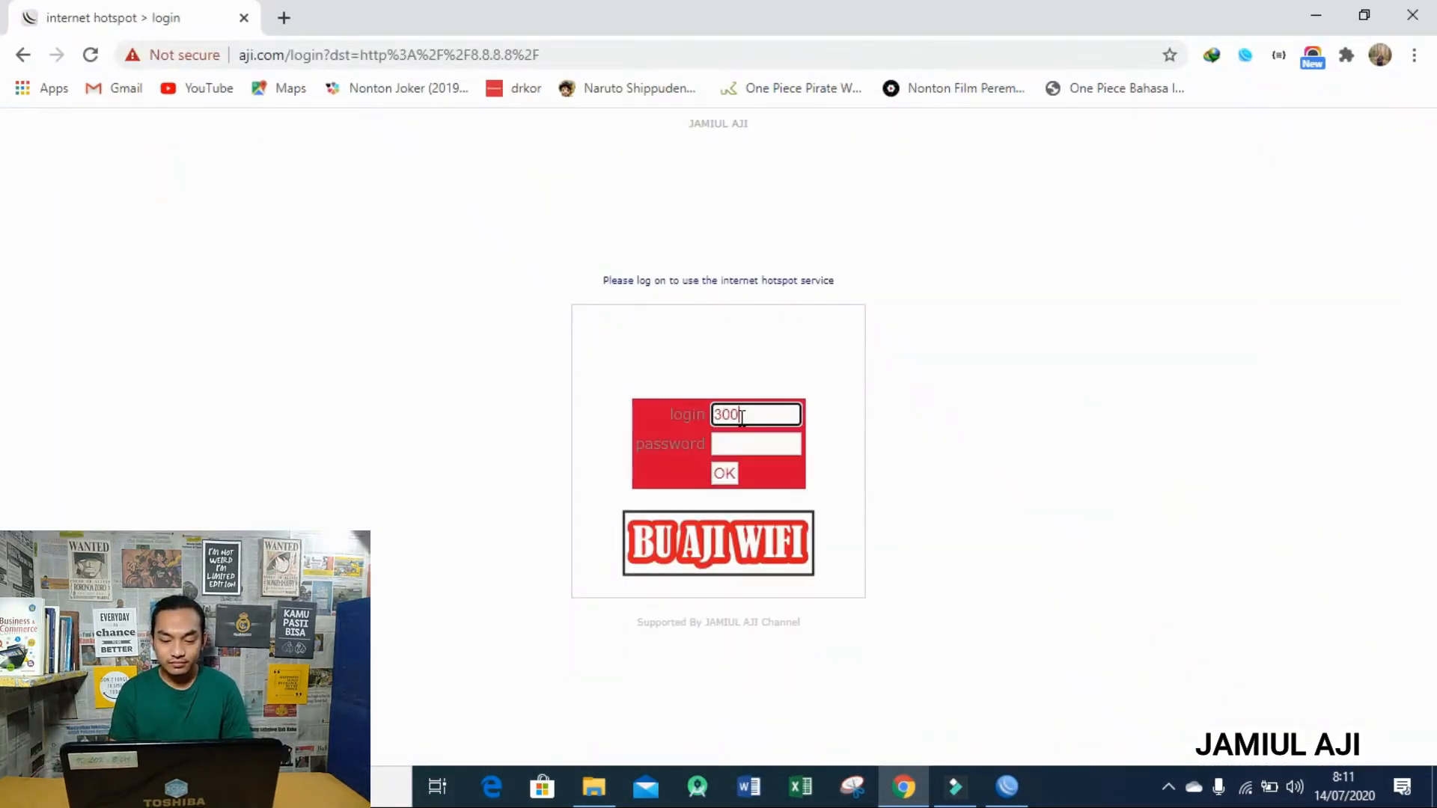
key(Tab)
text(300)
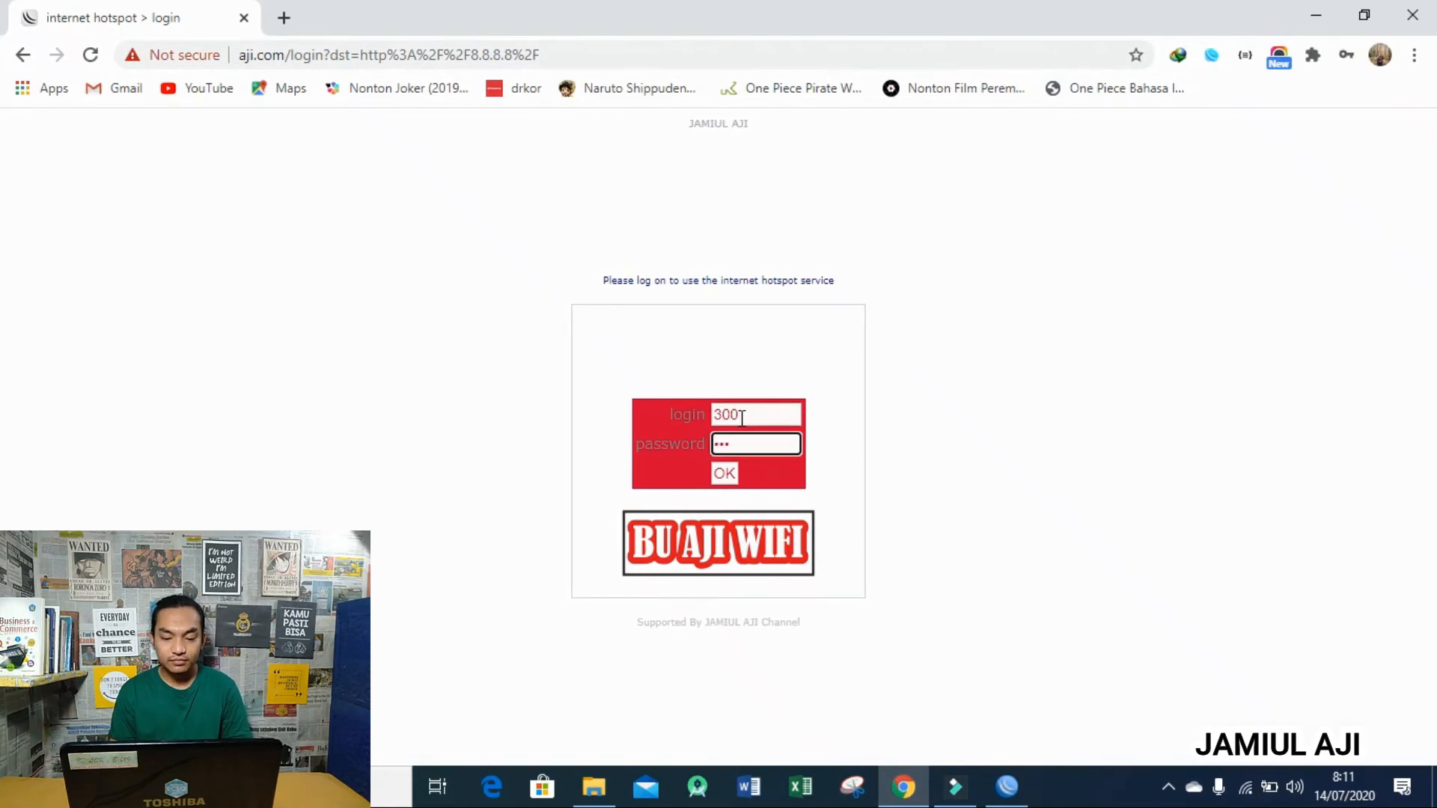
click(725, 474)
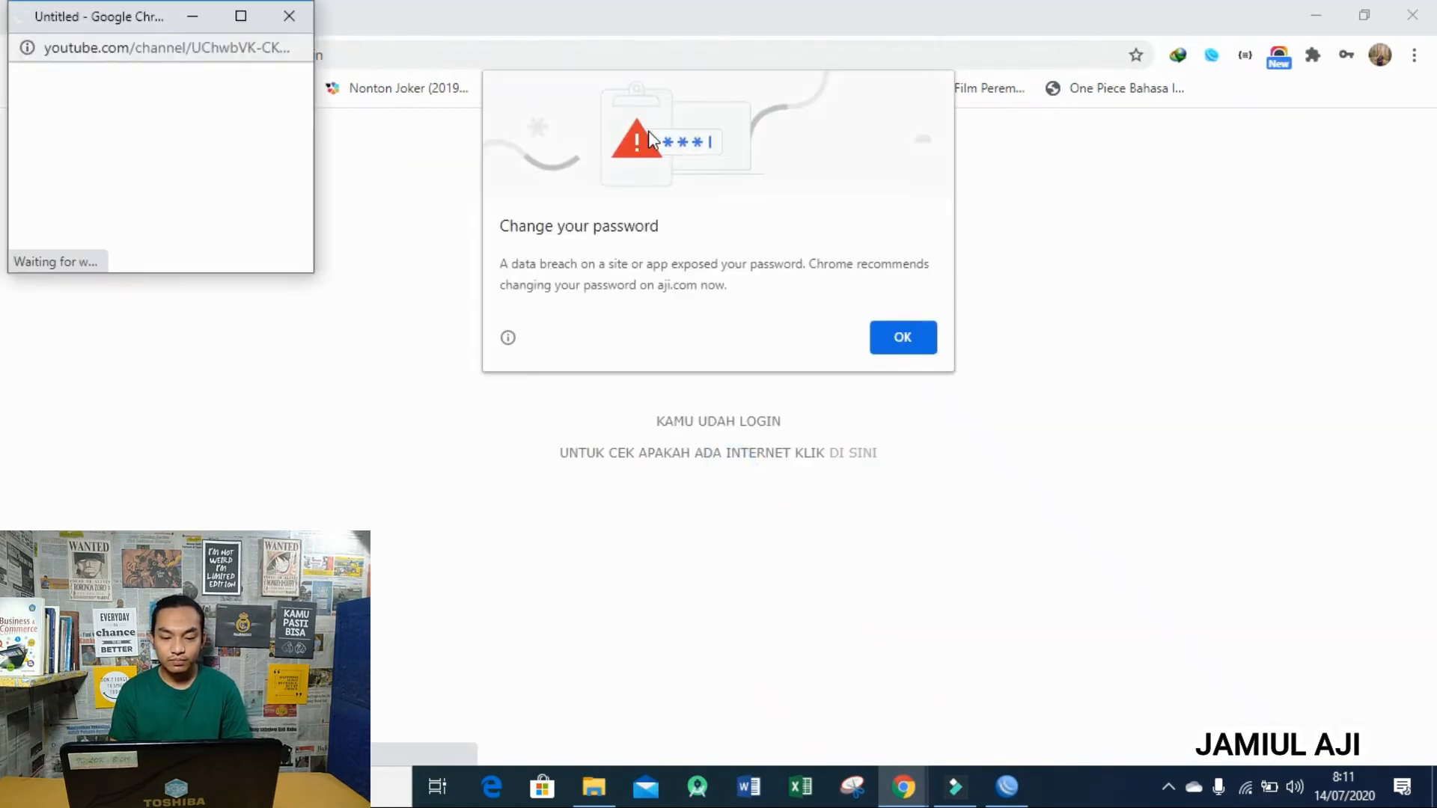
click(300, 15)
click(347, 60)
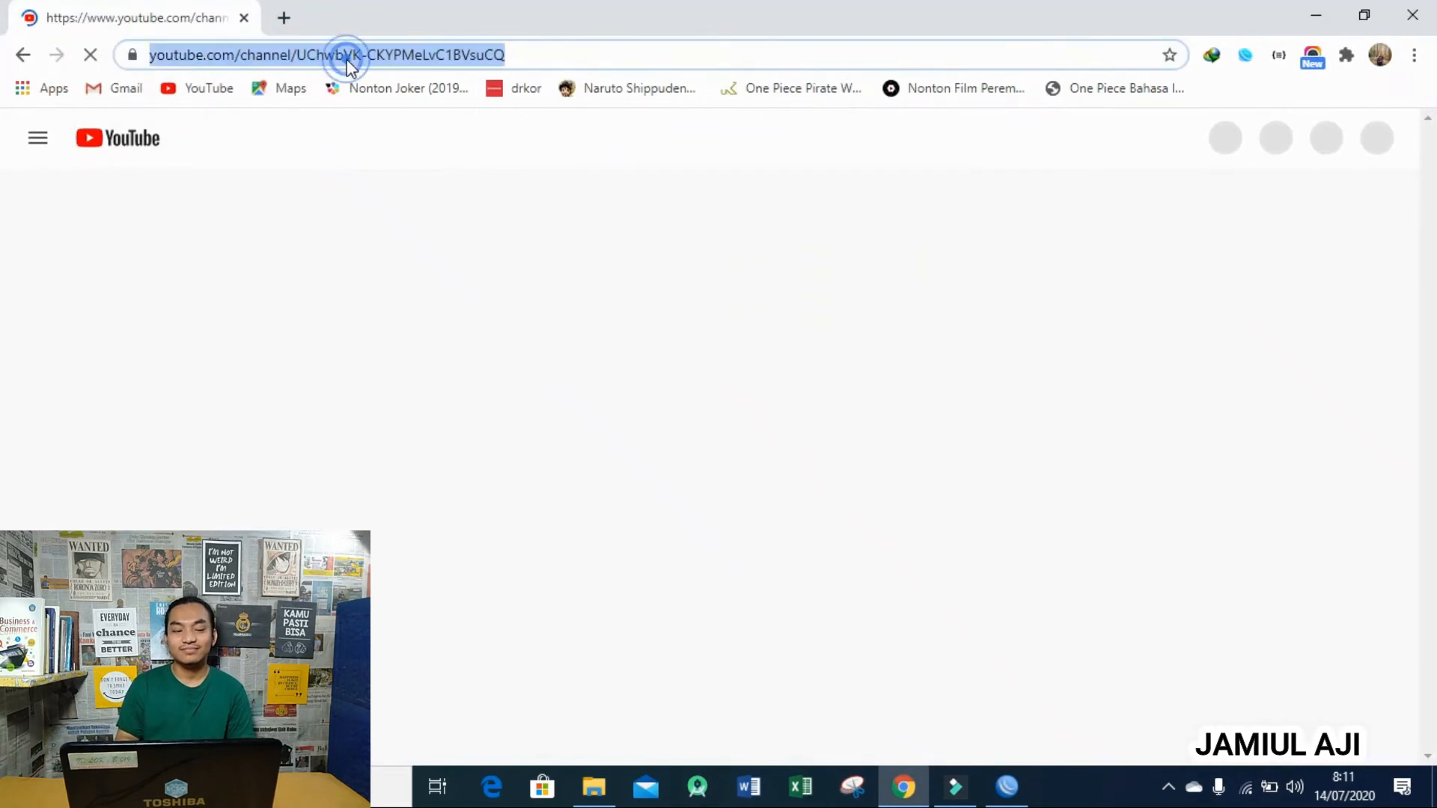
- Run a speedtest.net test as user 300: 2.70 Mbps down, 0.86 Mbps up
text(8sp)
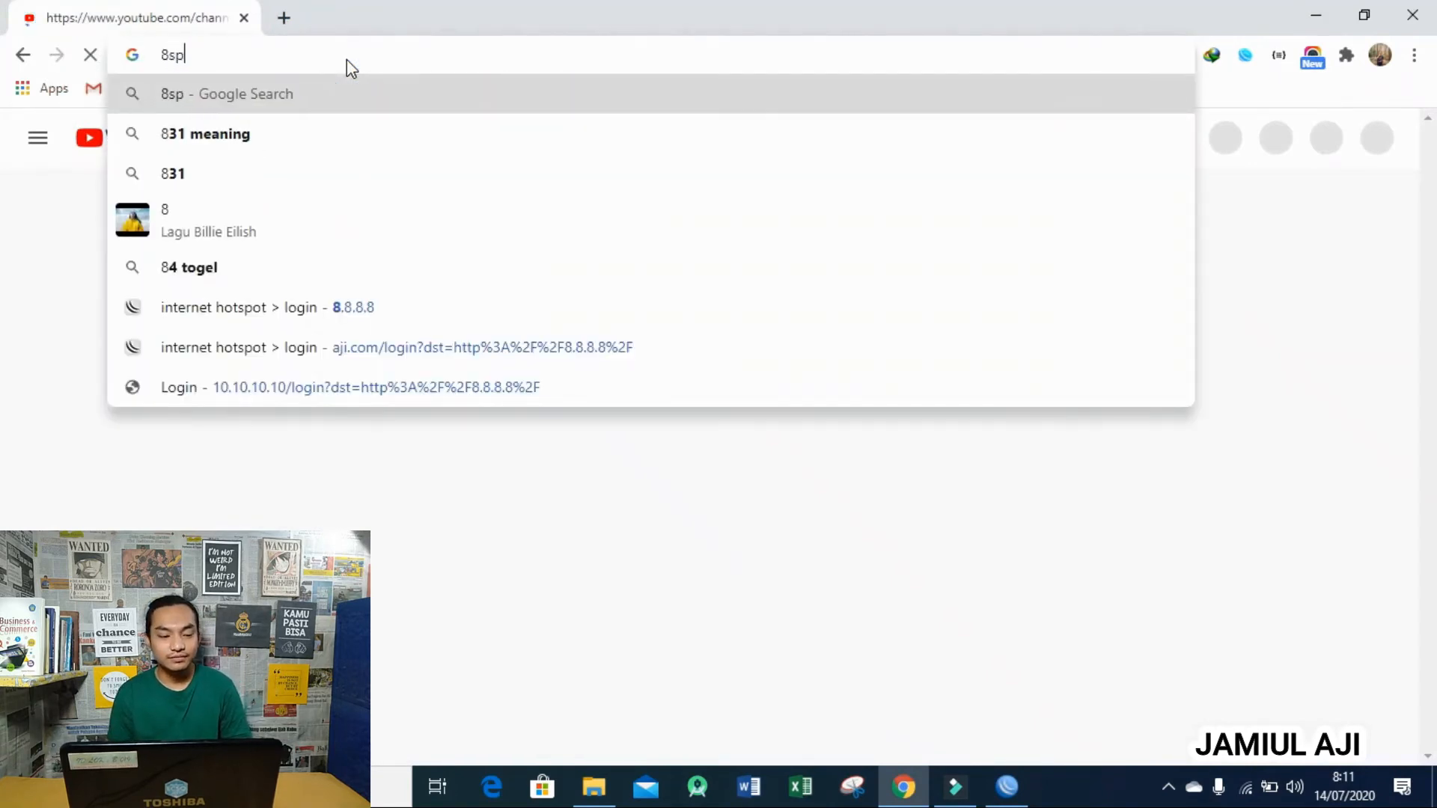
key(Return)
click(664, 530)
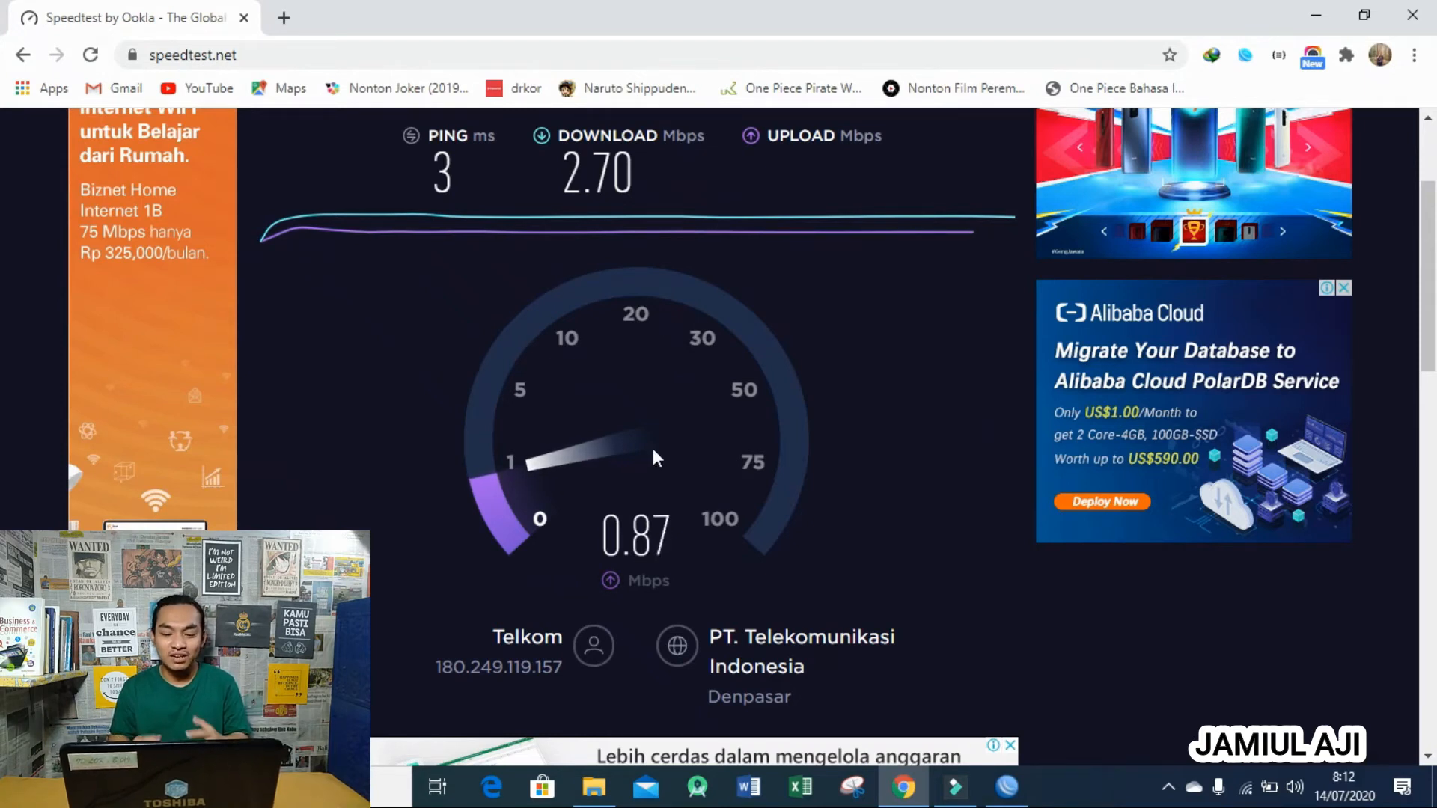
click(1006, 786)
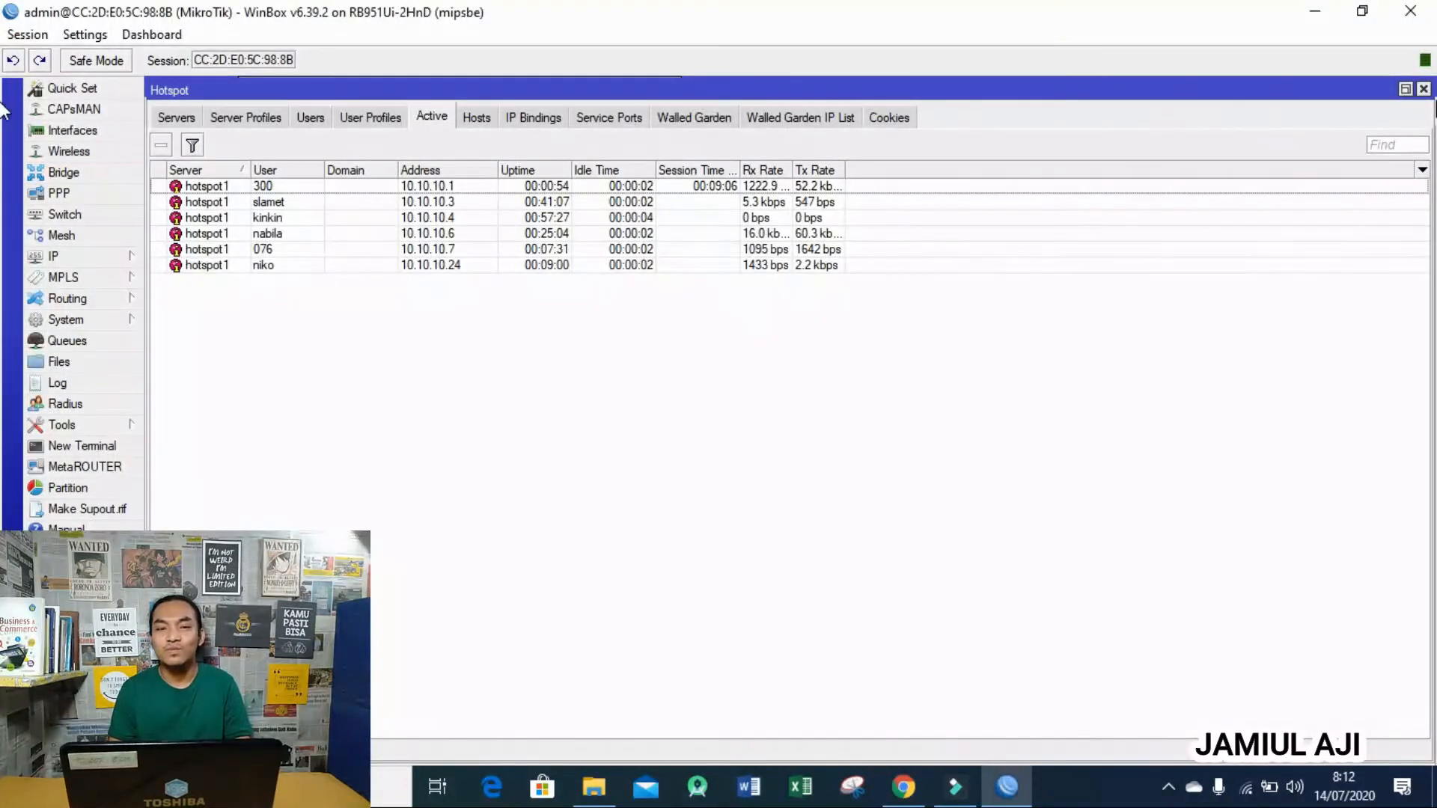
- Close the Hotspot window, view the router's Files, and show the aji2 template folder
click(1424, 89)
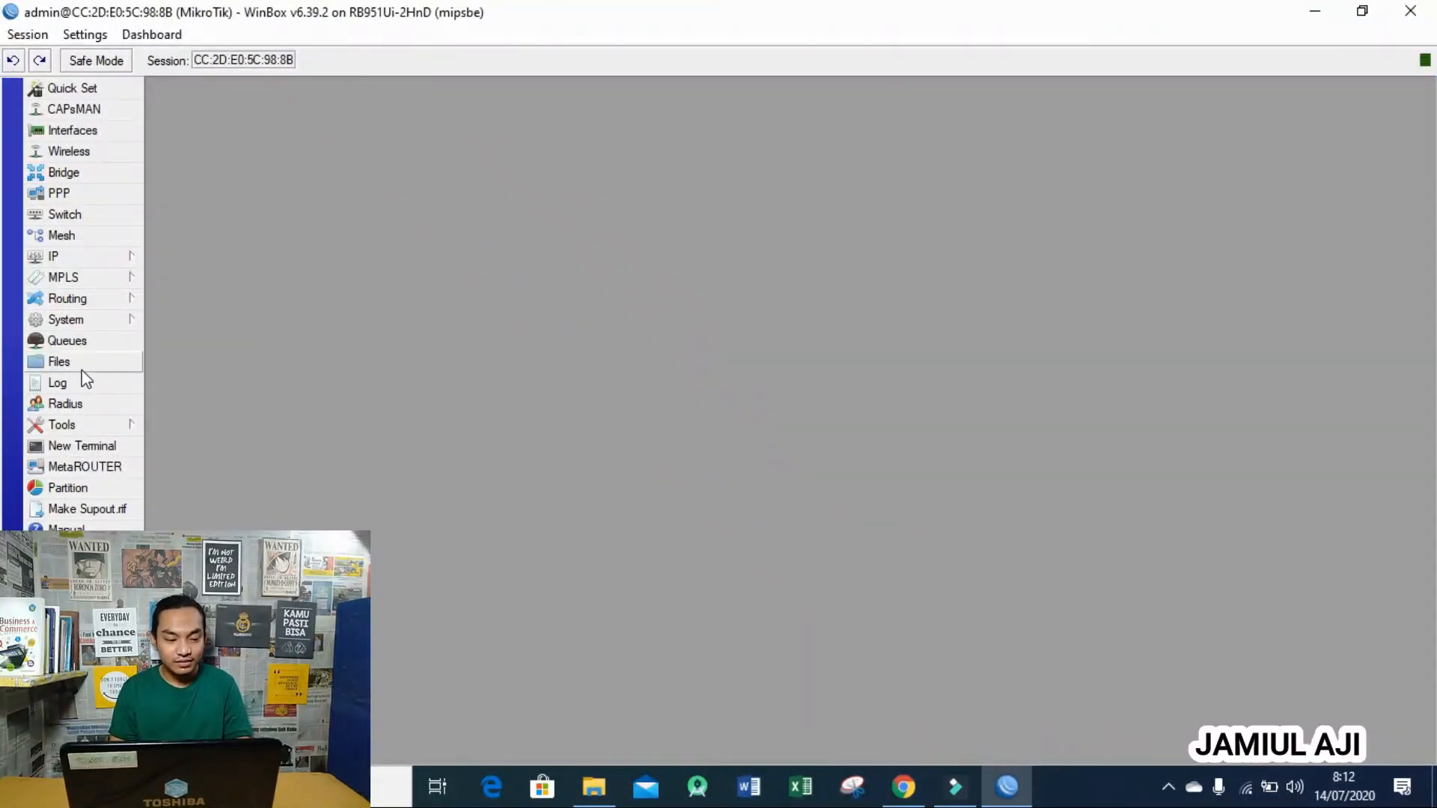
click(60, 362)
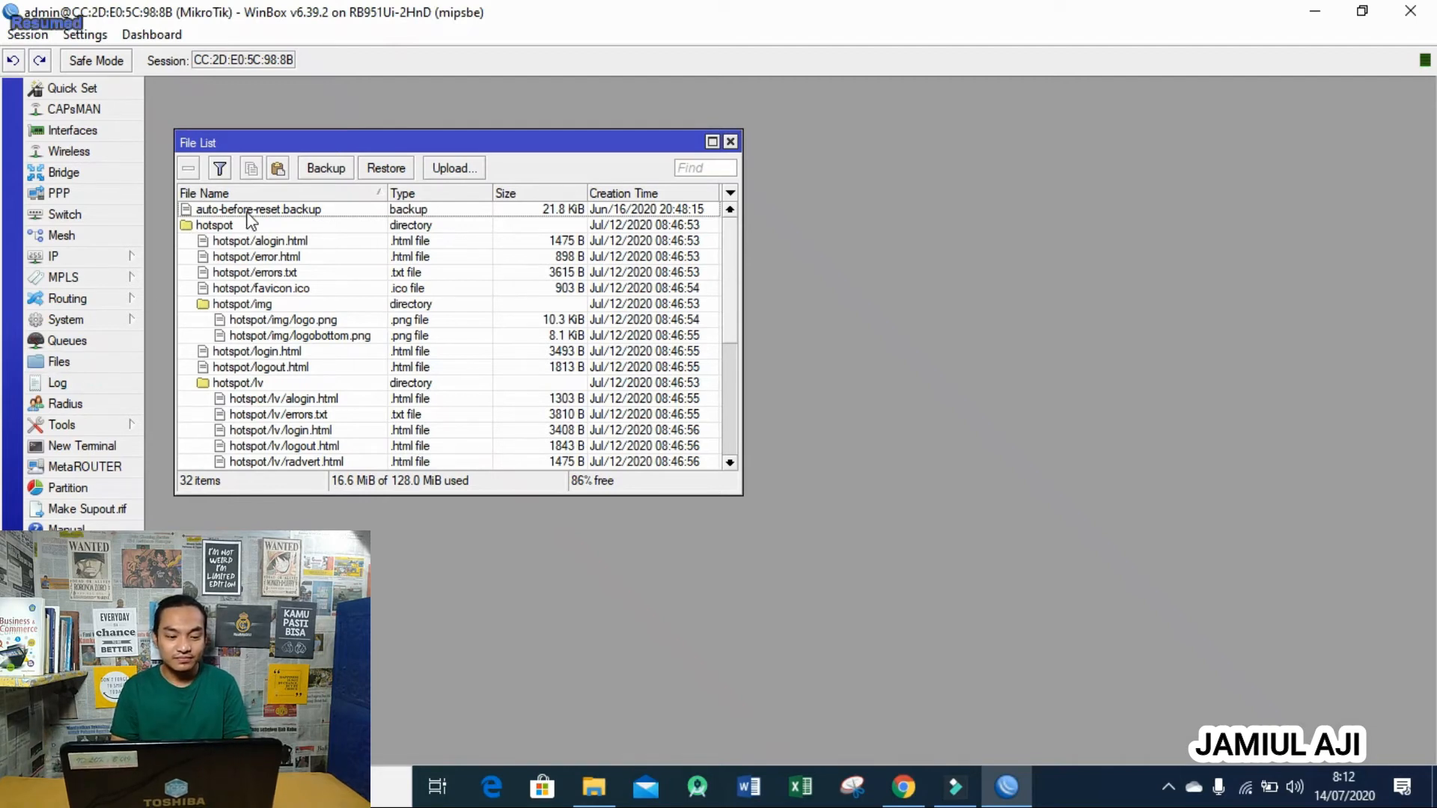
drag(734, 290, 744, 217)
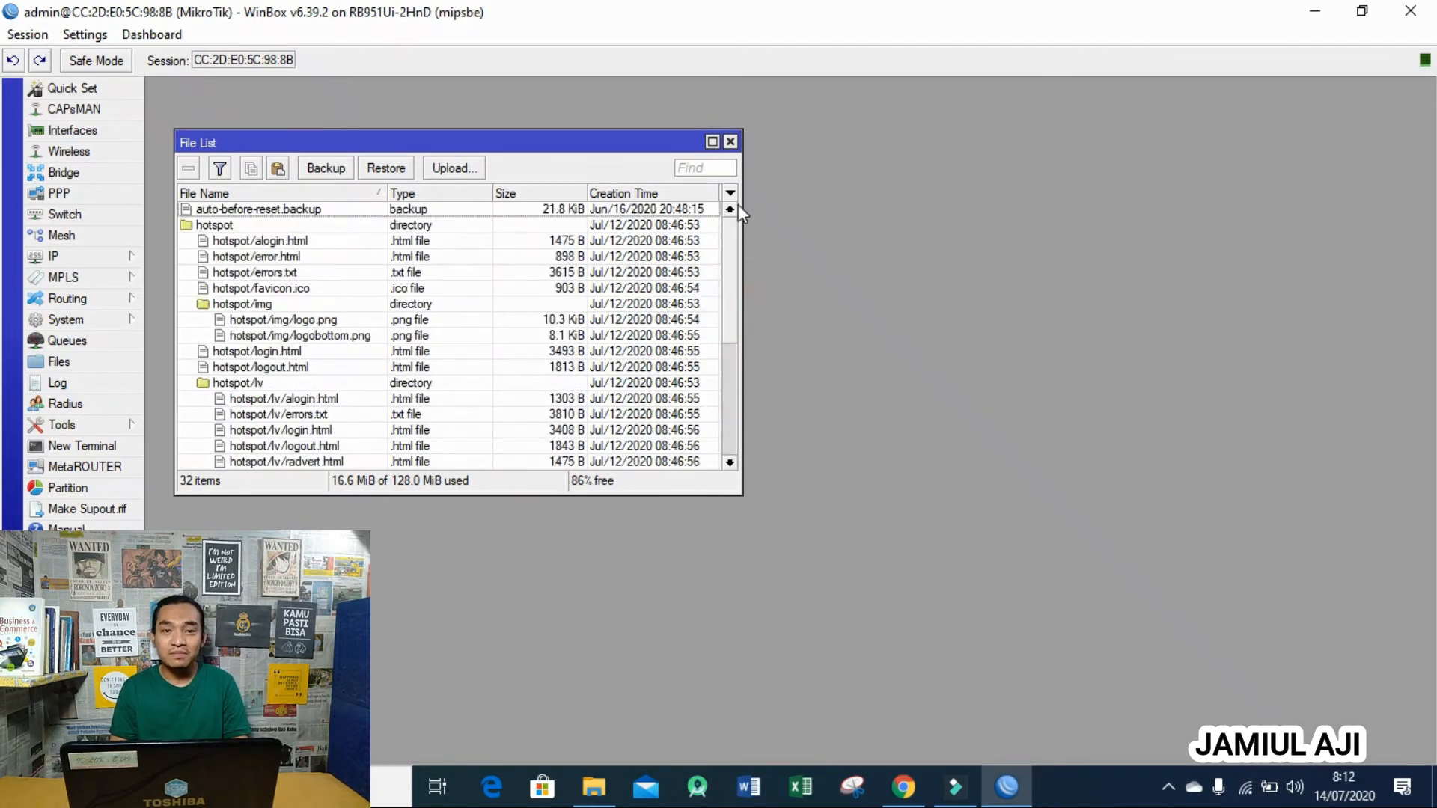
click(593, 786)
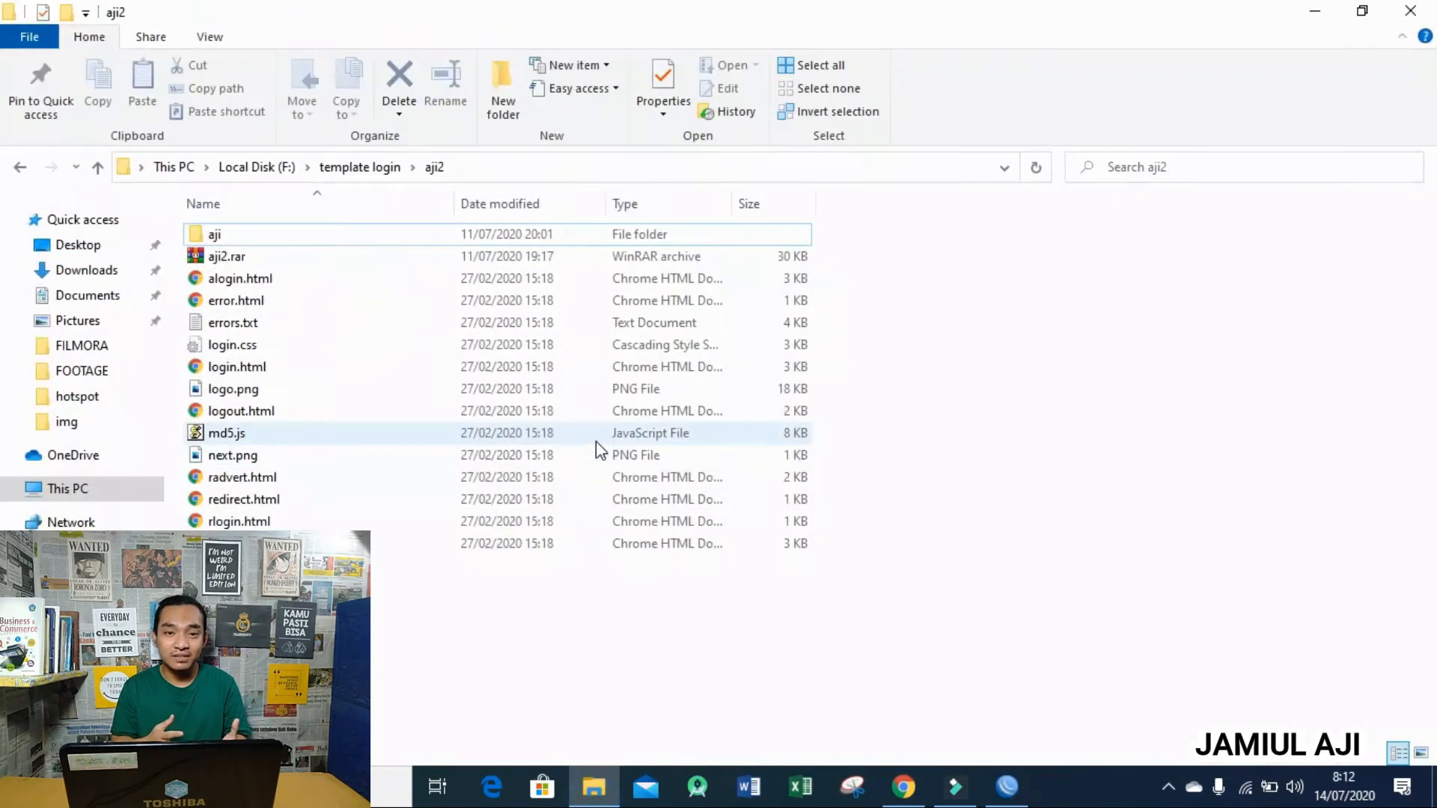
- Check the aji template's files, then copy the whole aji folder into the router's file list
double_click(343, 227)
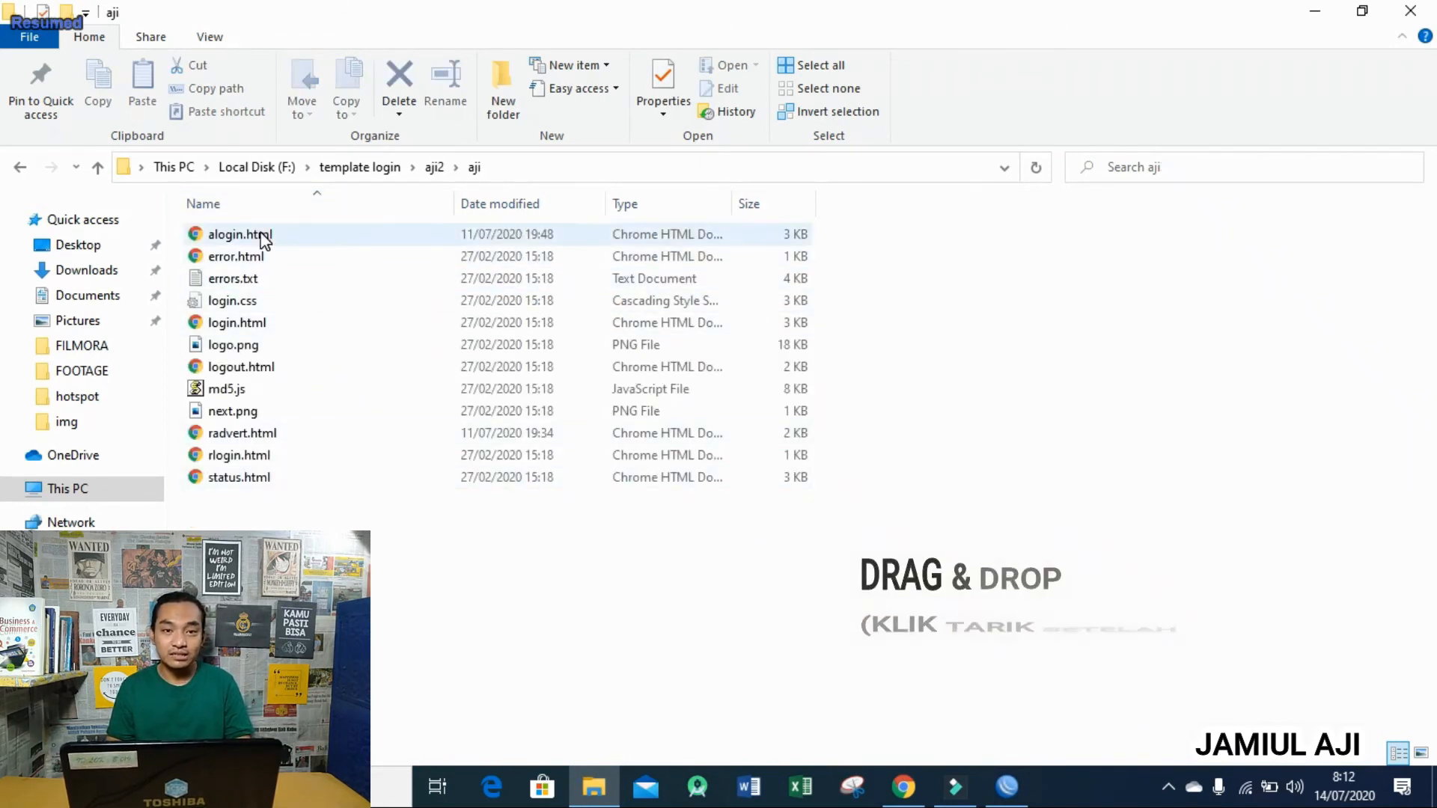
click(24, 169)
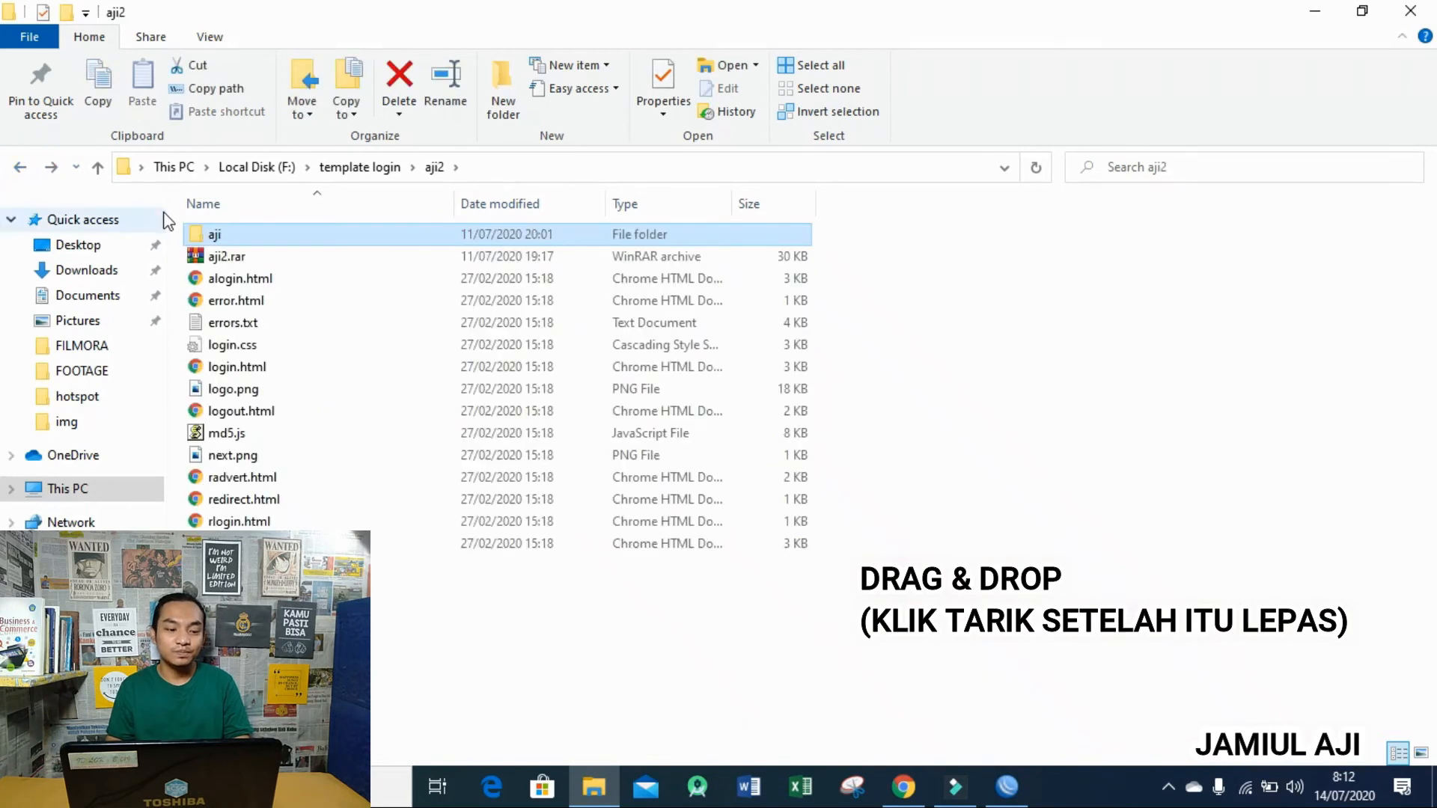
drag(248, 236, 446, 216)
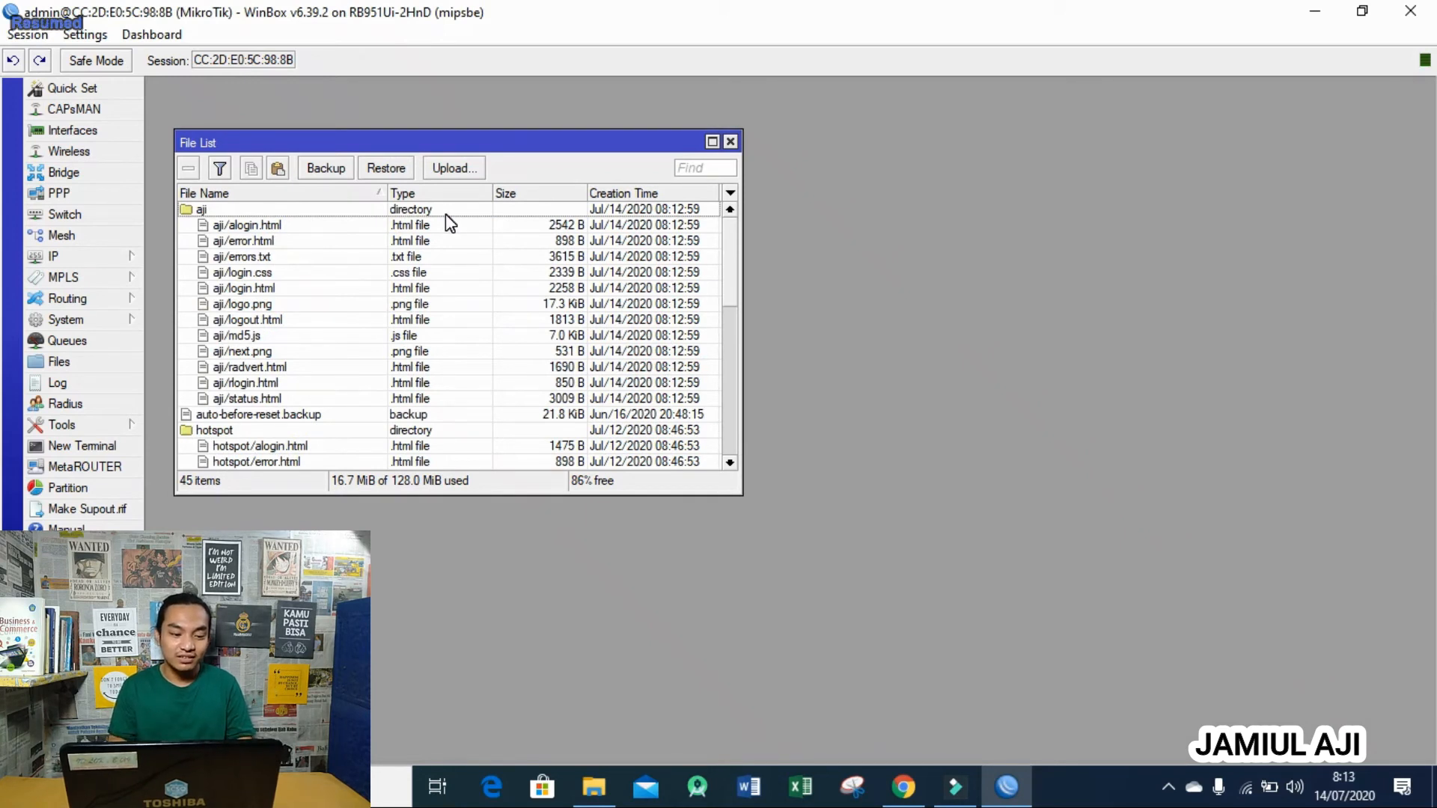
- Switch the hsprof1 server profile's HTML Directory from hotspot to the uploaded aji folder
click(353, 215)
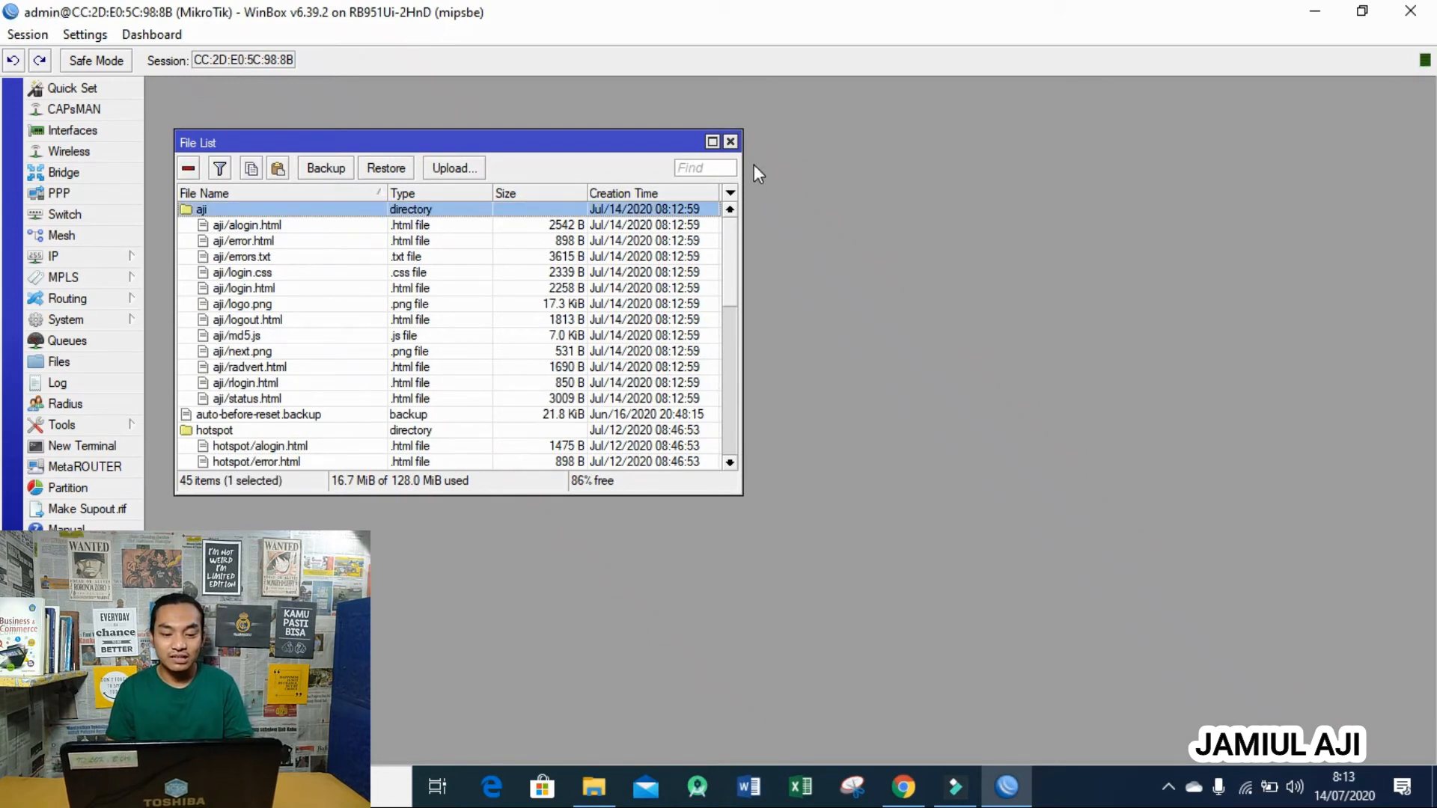
click(729, 140)
click(106, 256)
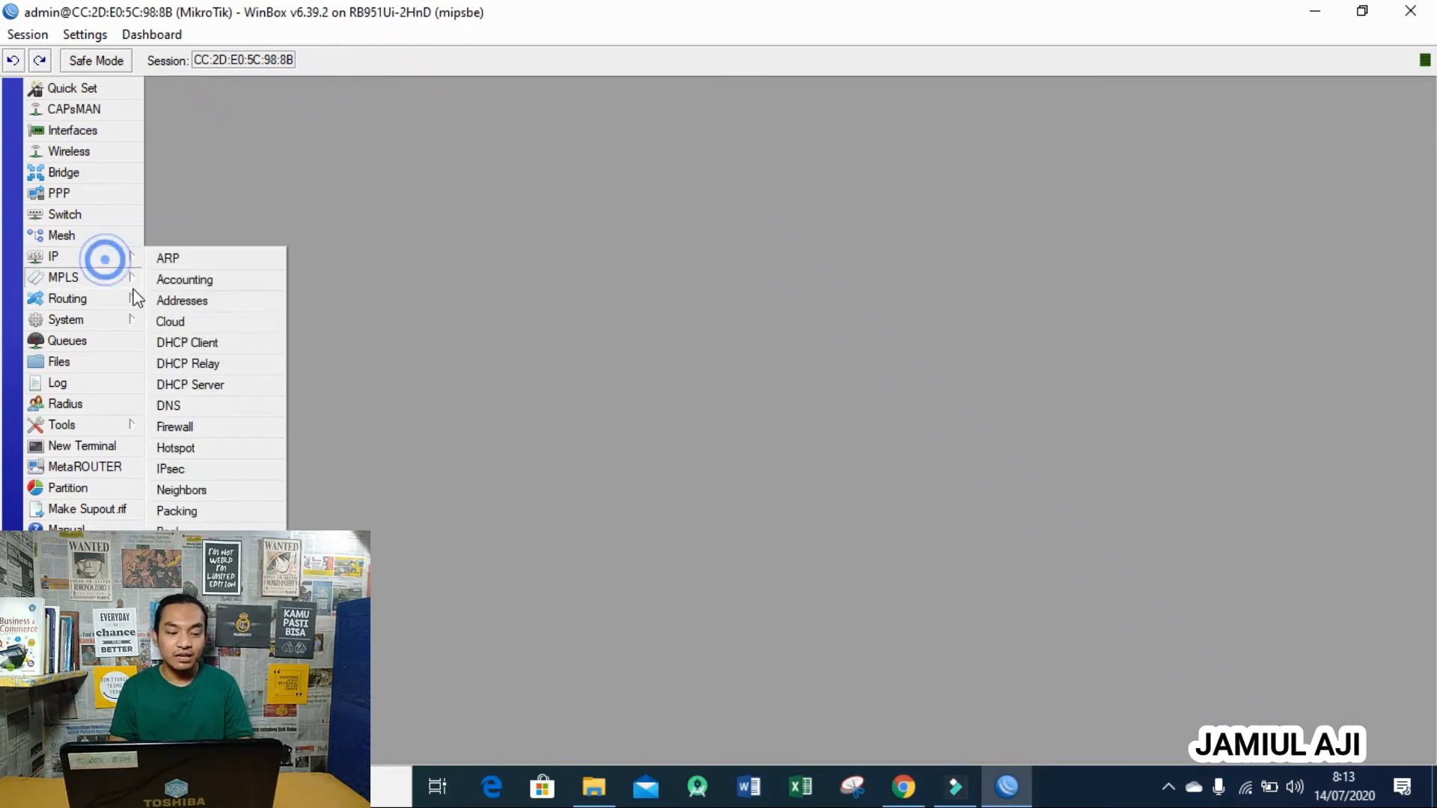
click(219, 442)
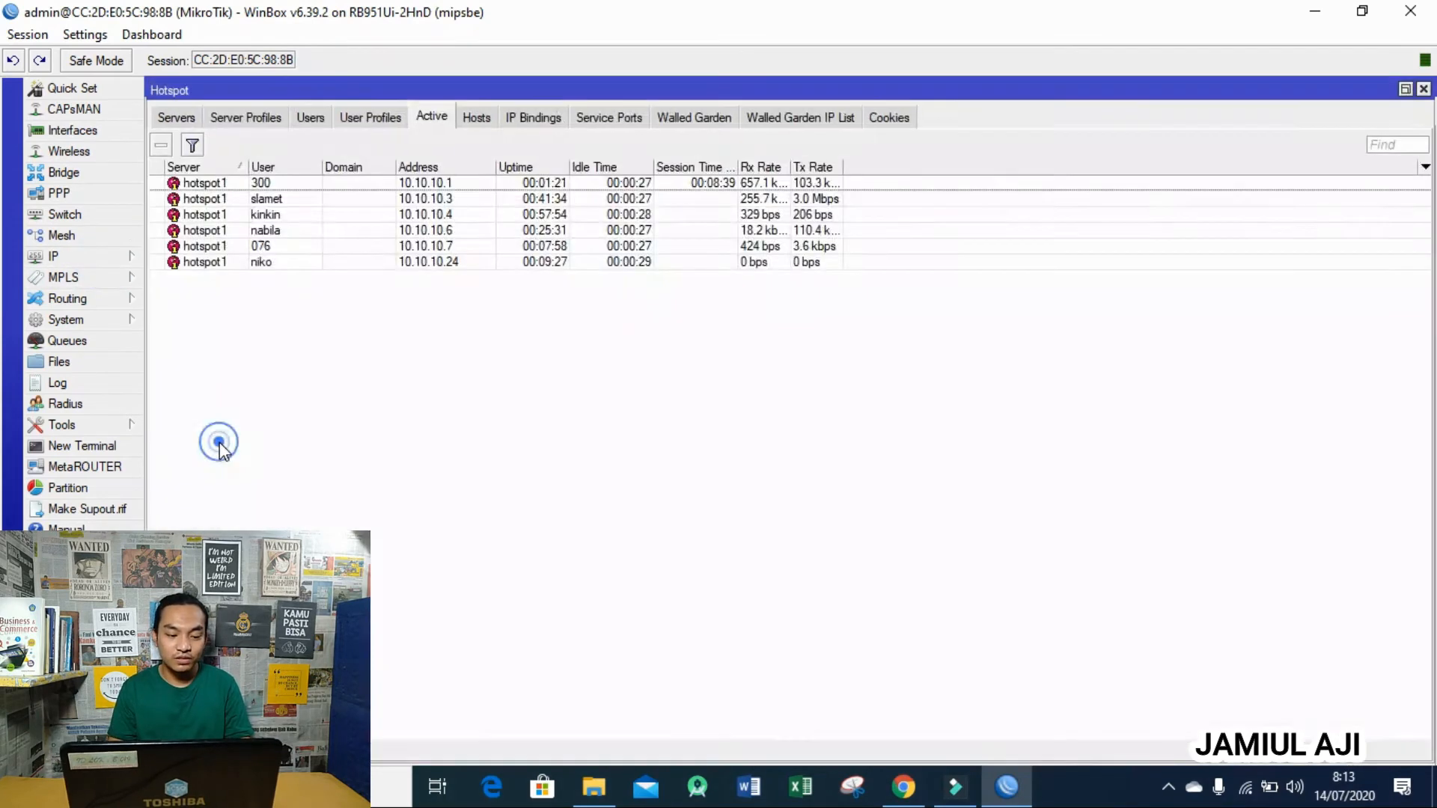
click(247, 118)
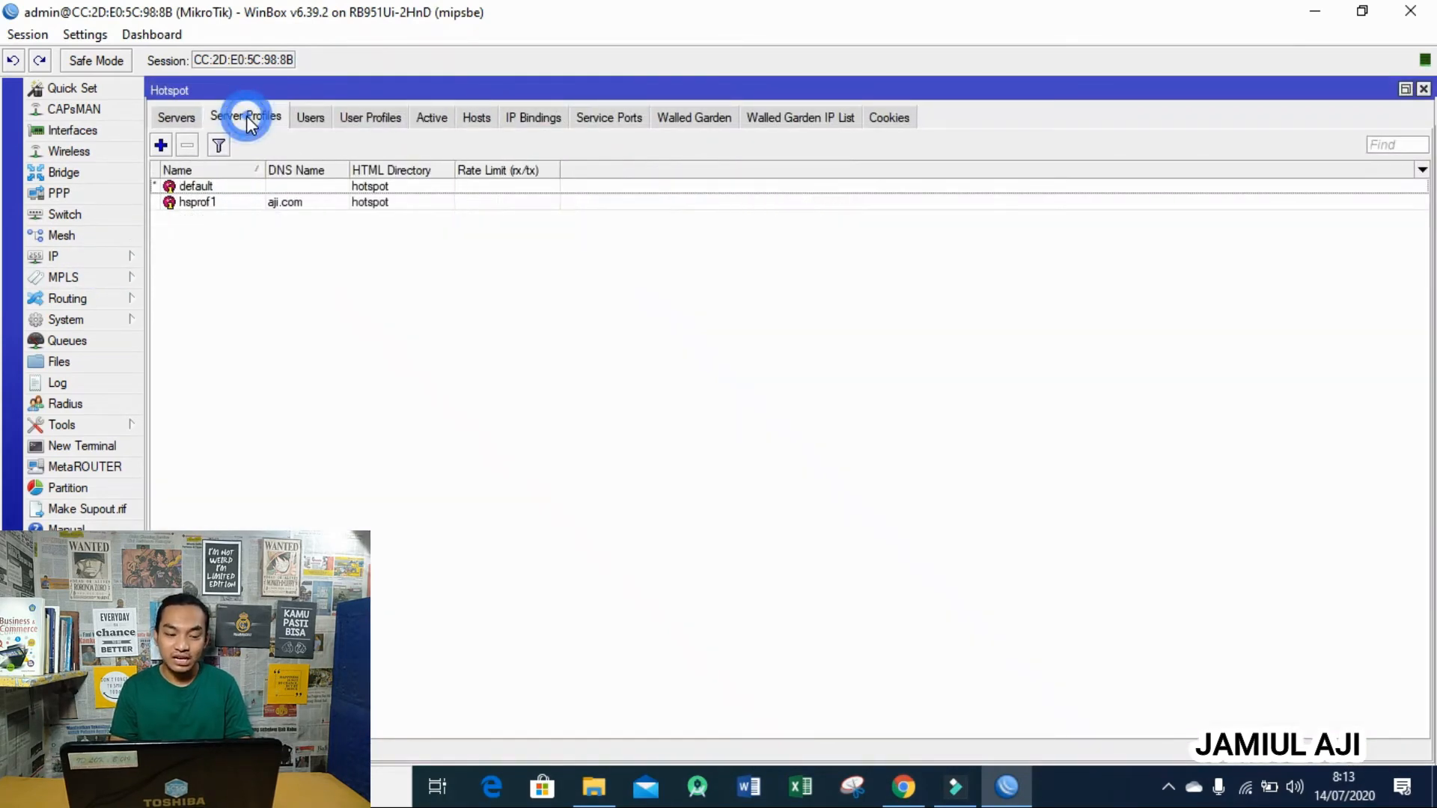
double_click(247, 202)
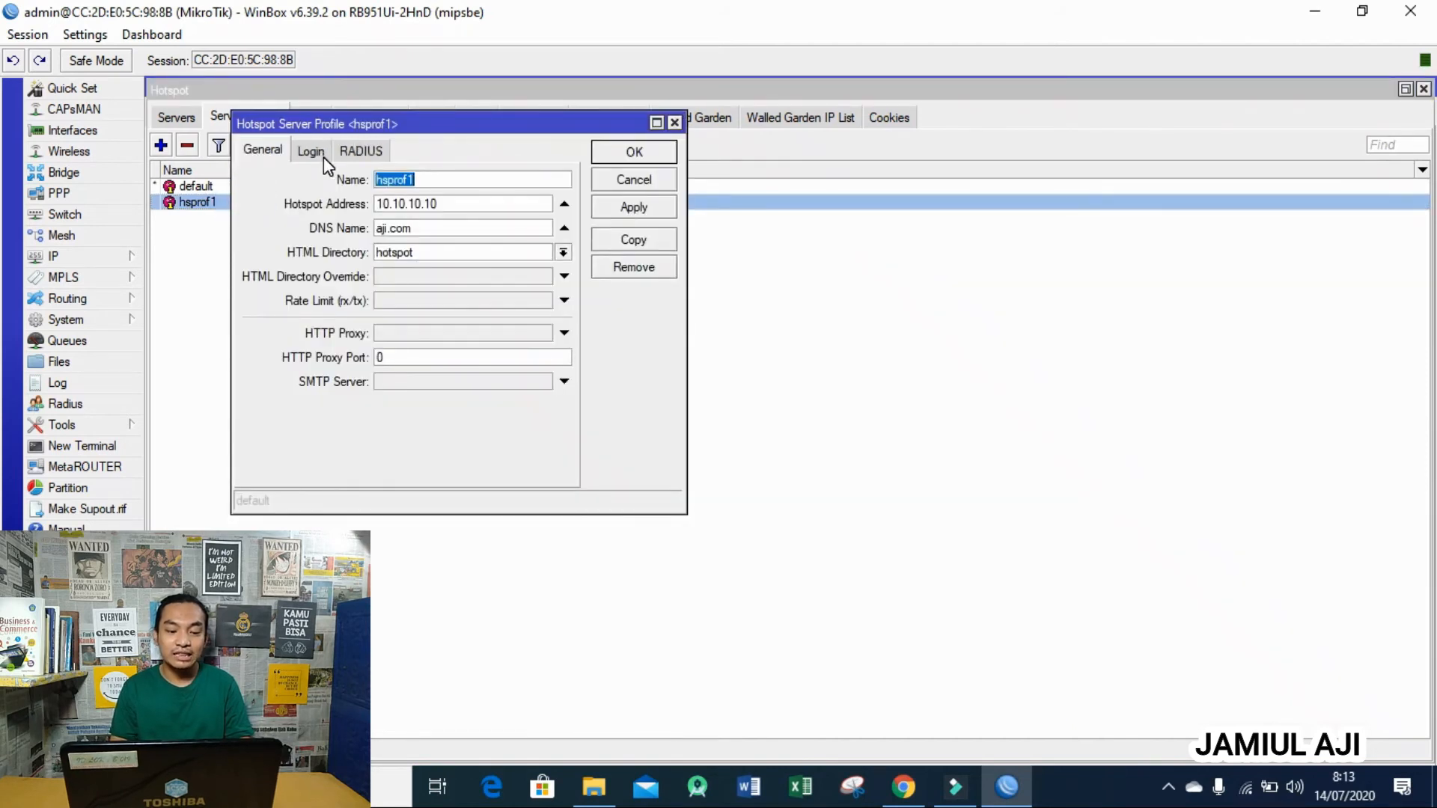
click(562, 252)
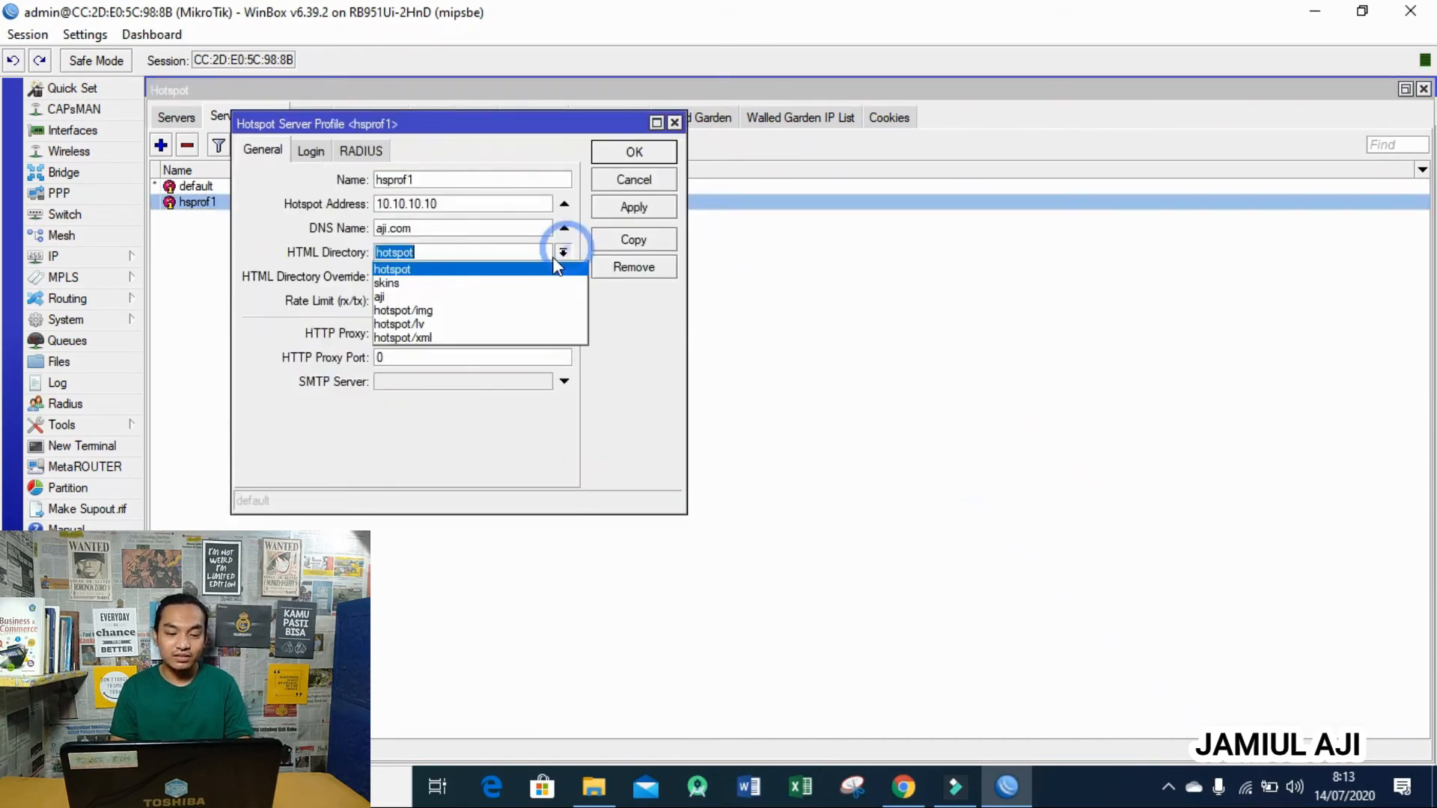
click(515, 296)
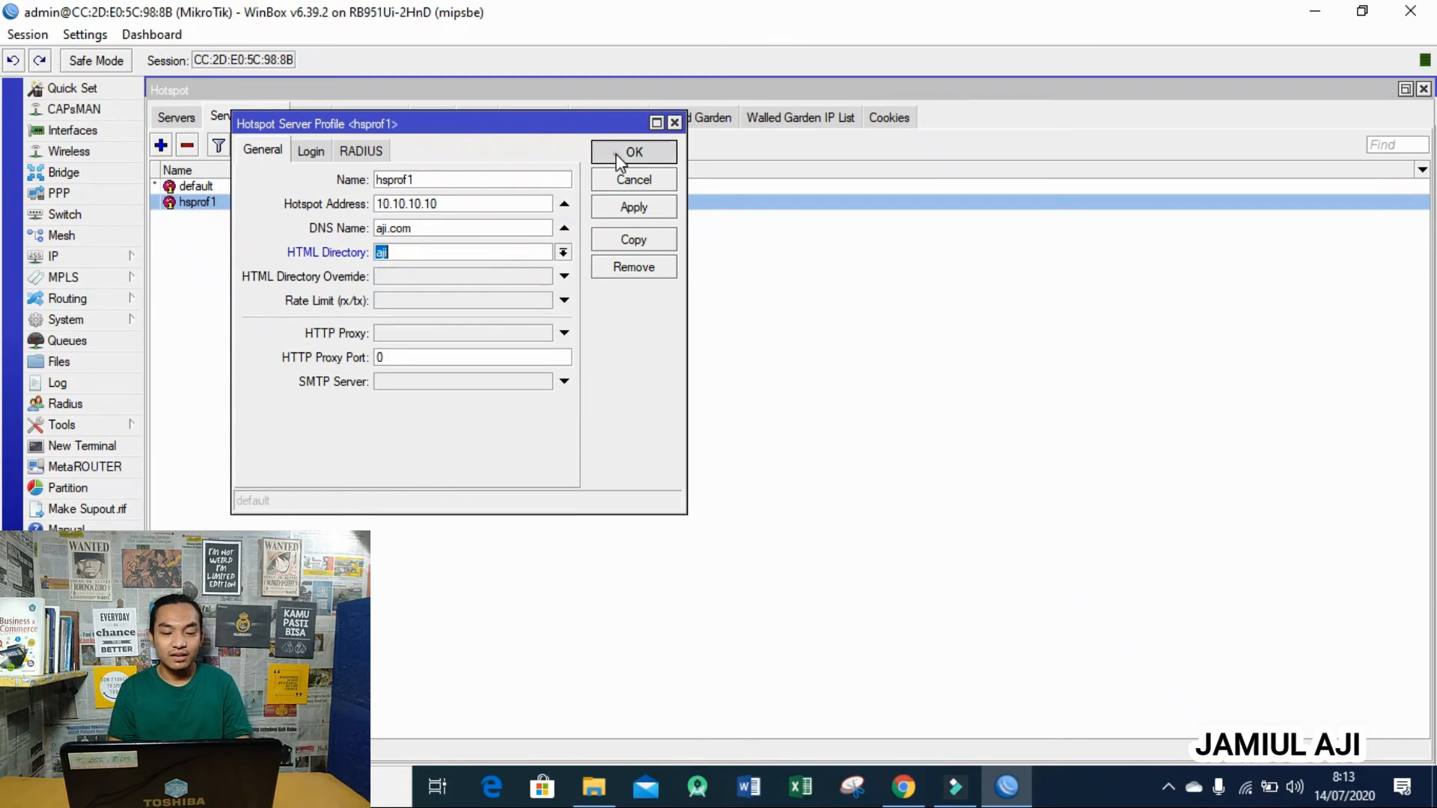
click(618, 156)
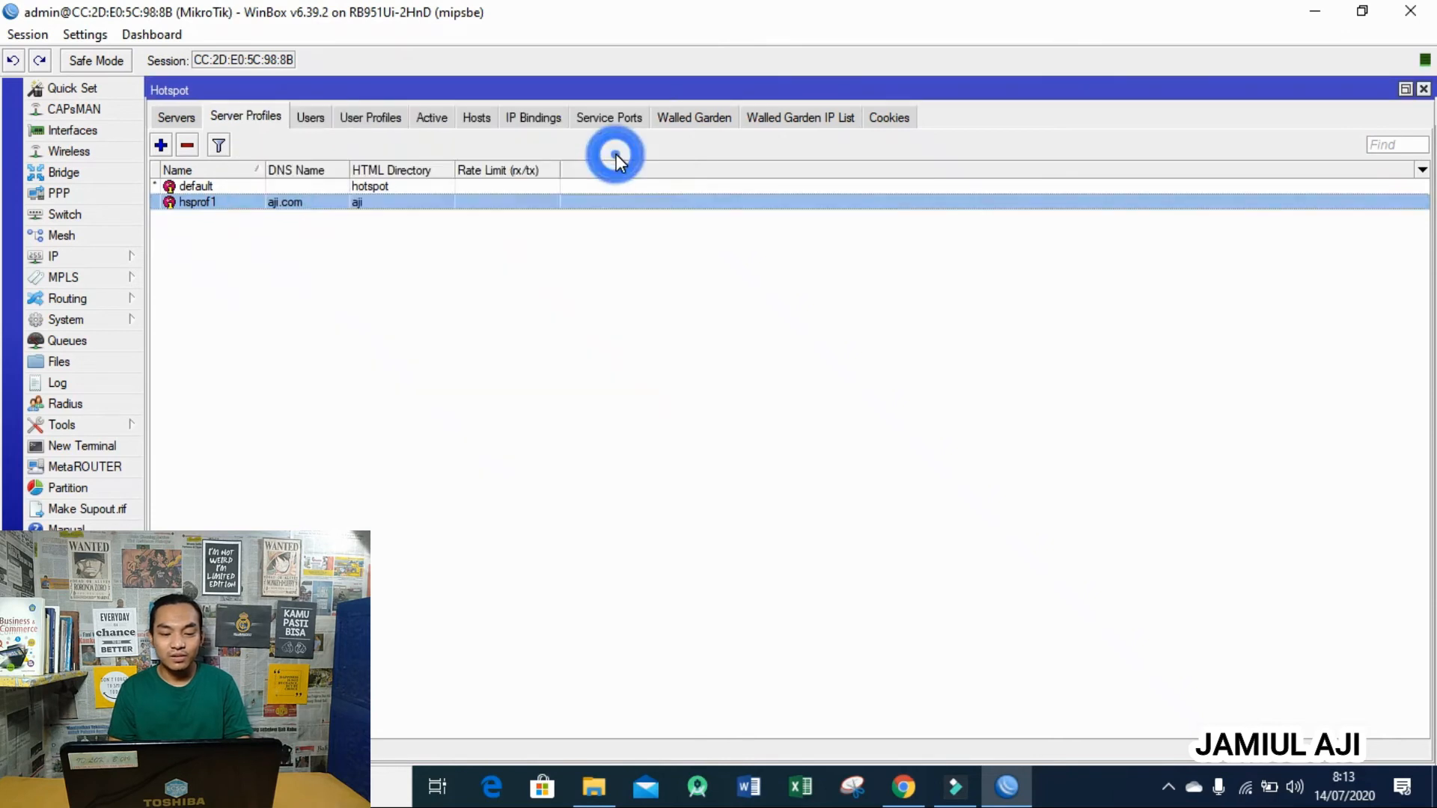
- Delete user 300 from the hotspot users list
click(313, 120)
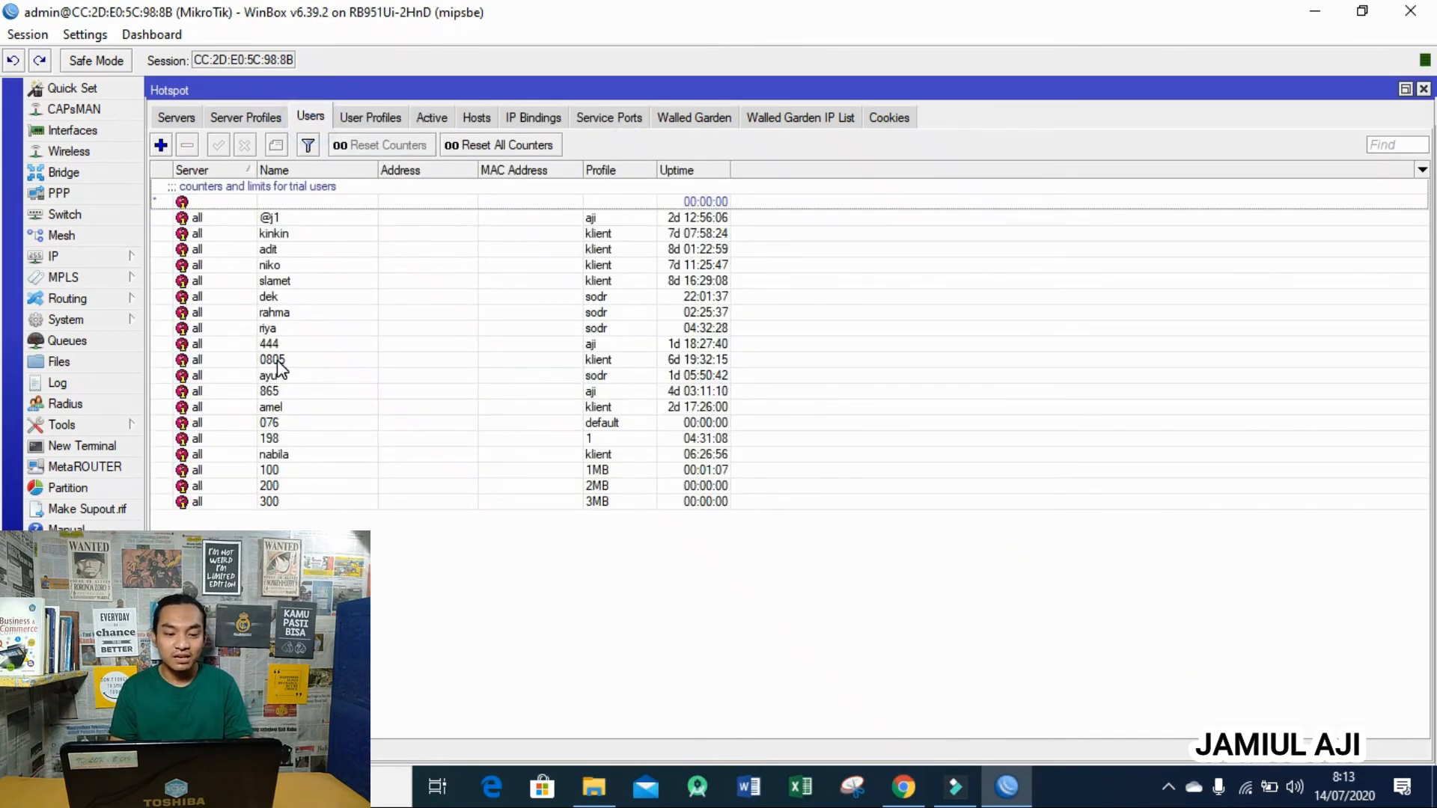
click(278, 501)
click(187, 144)
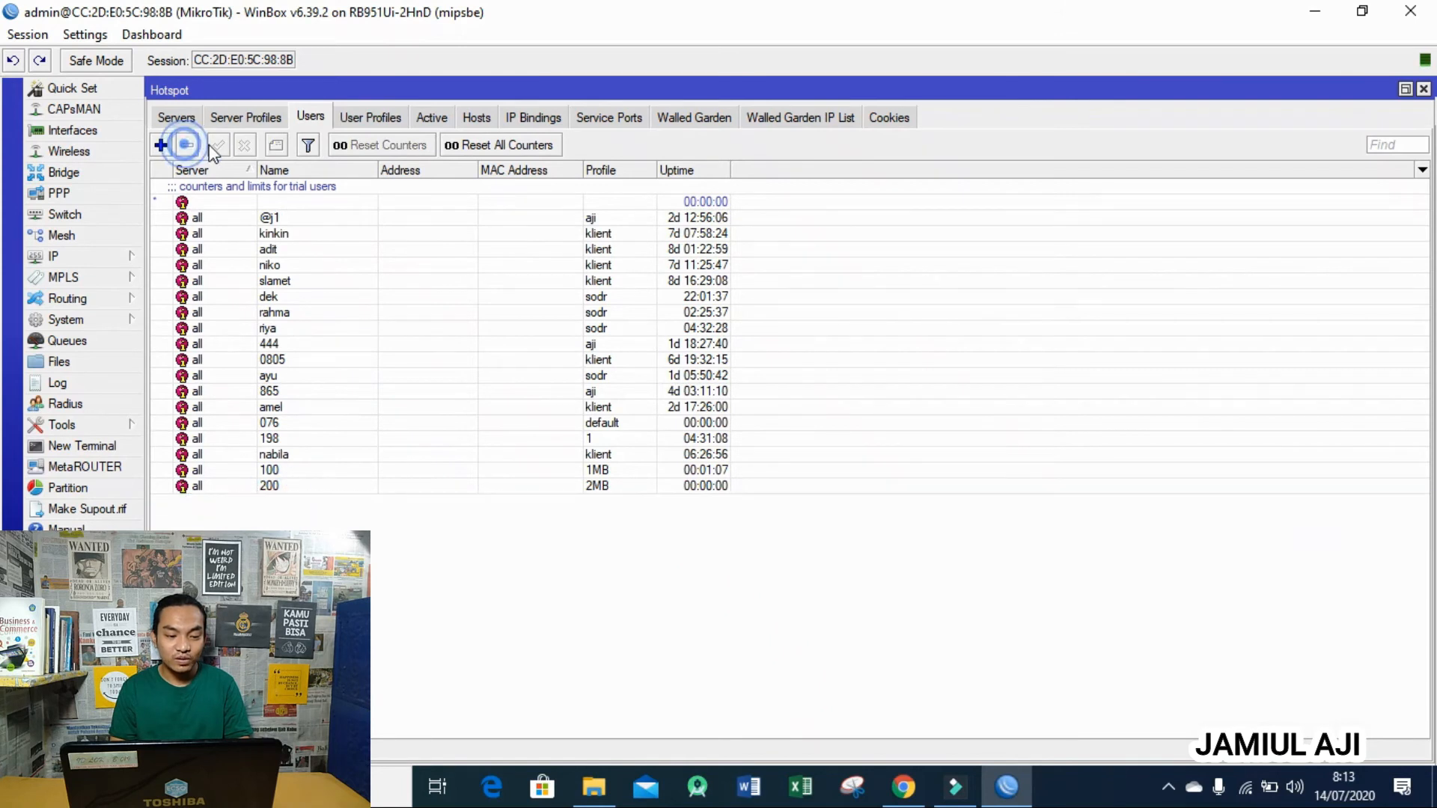
- Disconnect user 300's active session at 10.10.10.1 and bring back Chrome's Speedtest result
click(432, 117)
click(303, 186)
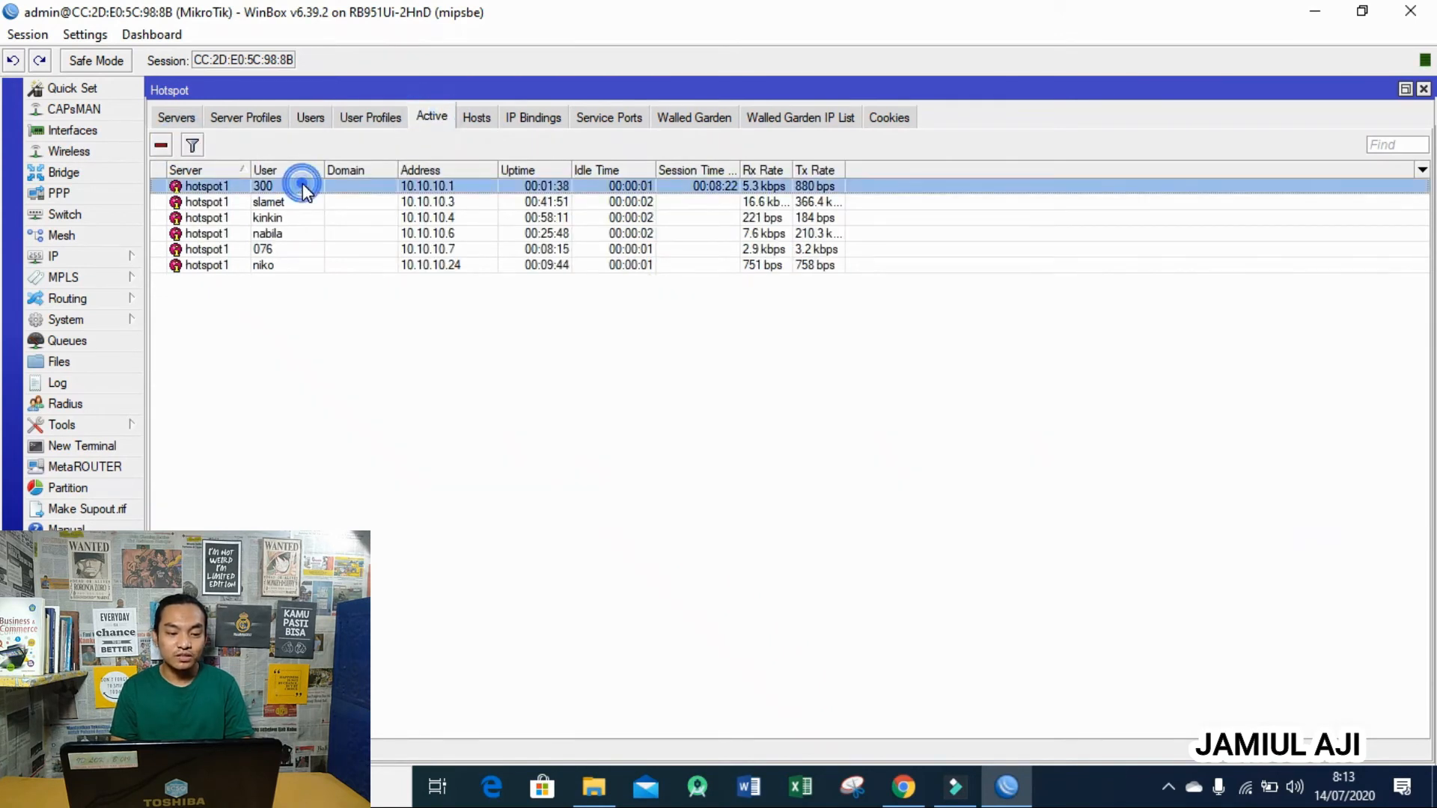
click(161, 145)
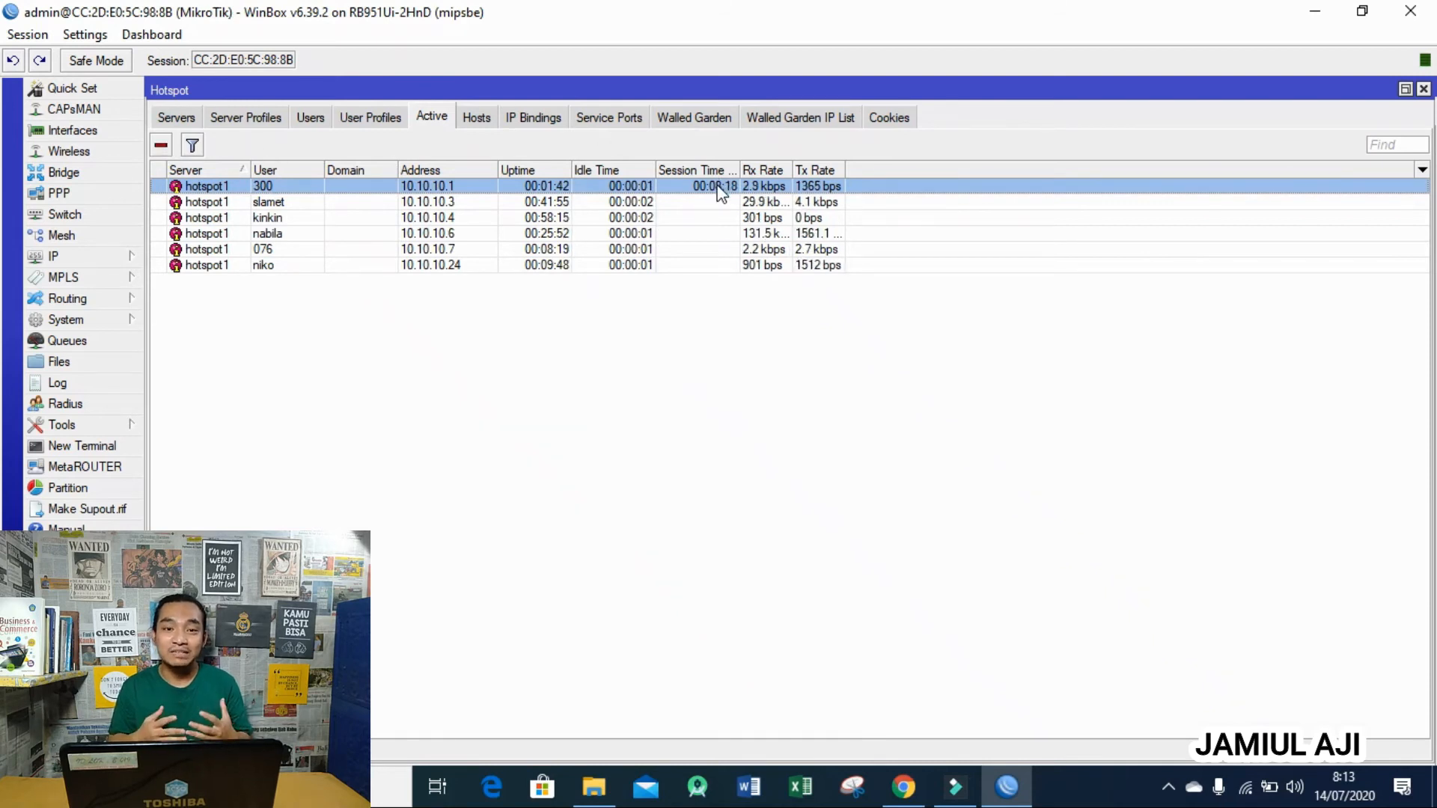
click(163, 145)
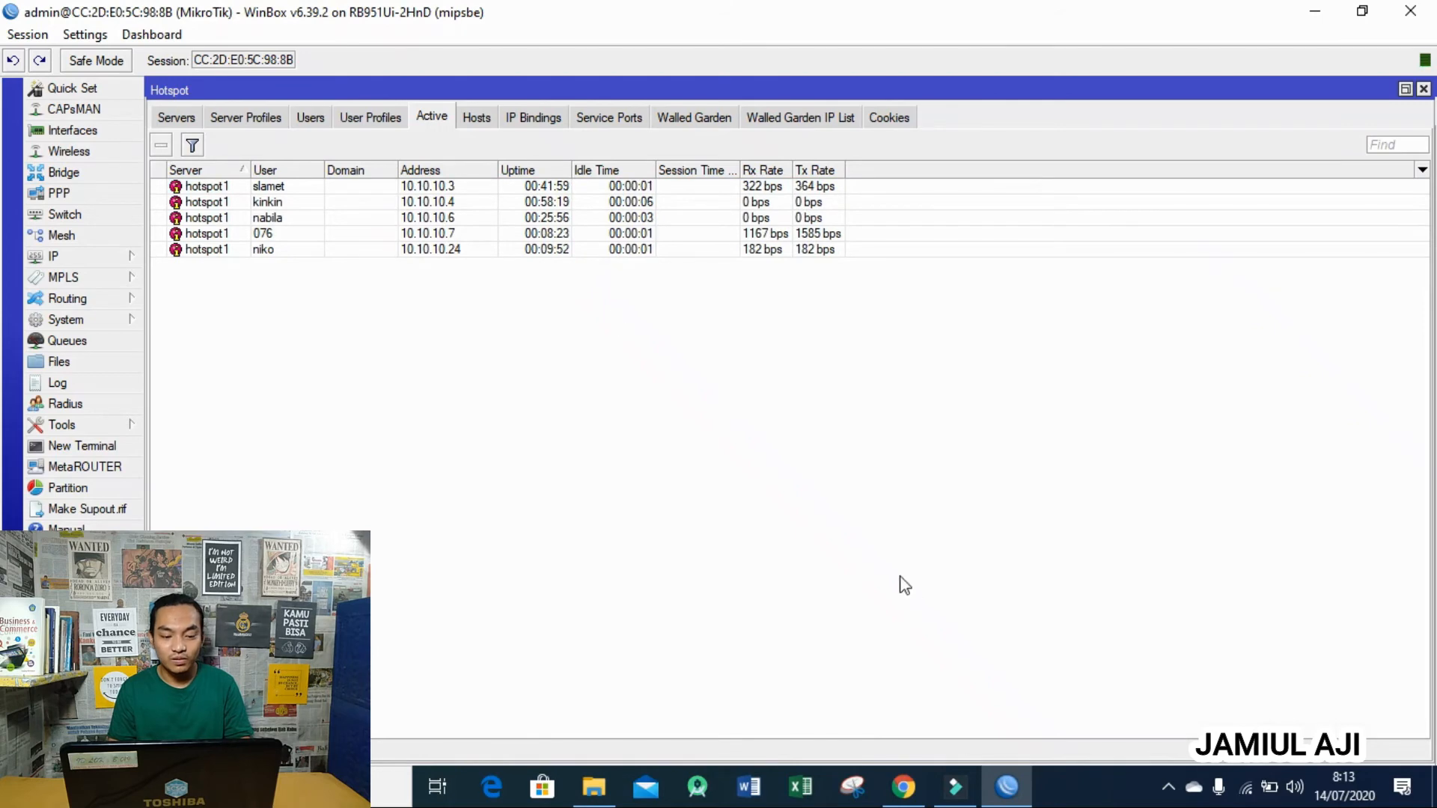
click(906, 785)
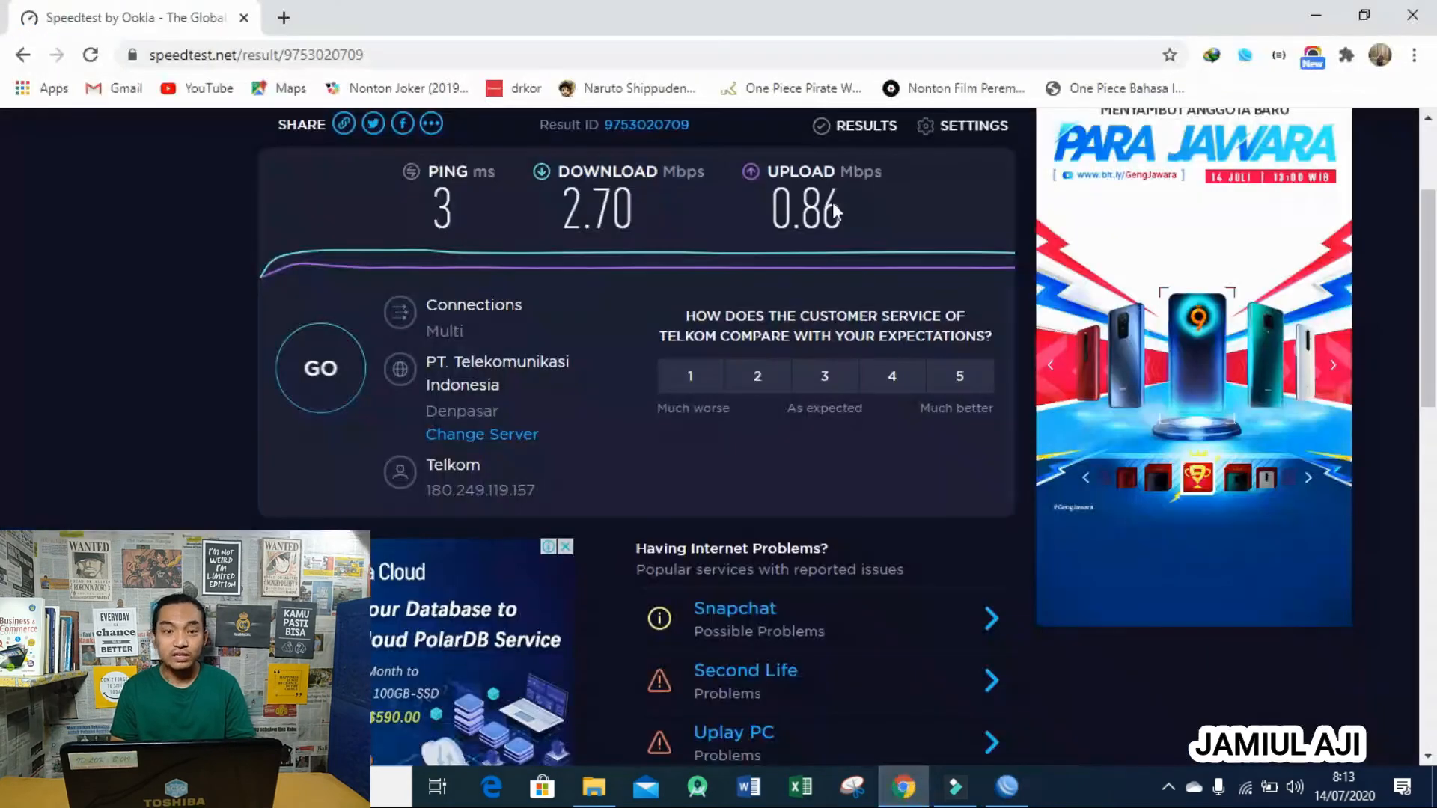
- Load 8.8.8.8 to bring up the Bu Aji Wifi hotspot login page
click(791, 57)
text(8.8.8.8)
key(Return)
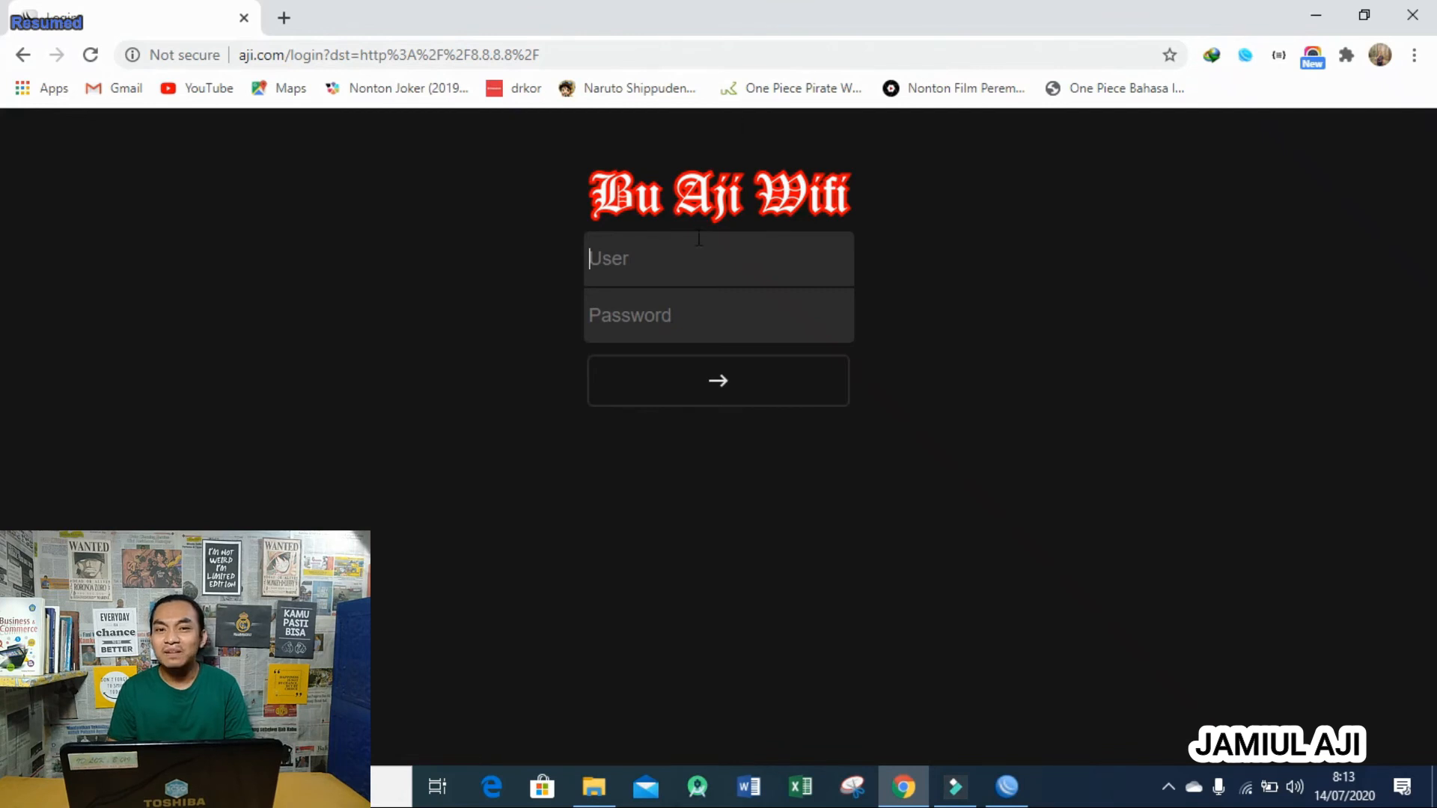
- Sign in as the 2MB hotspot user by entering its user name and password
click(640, 258)
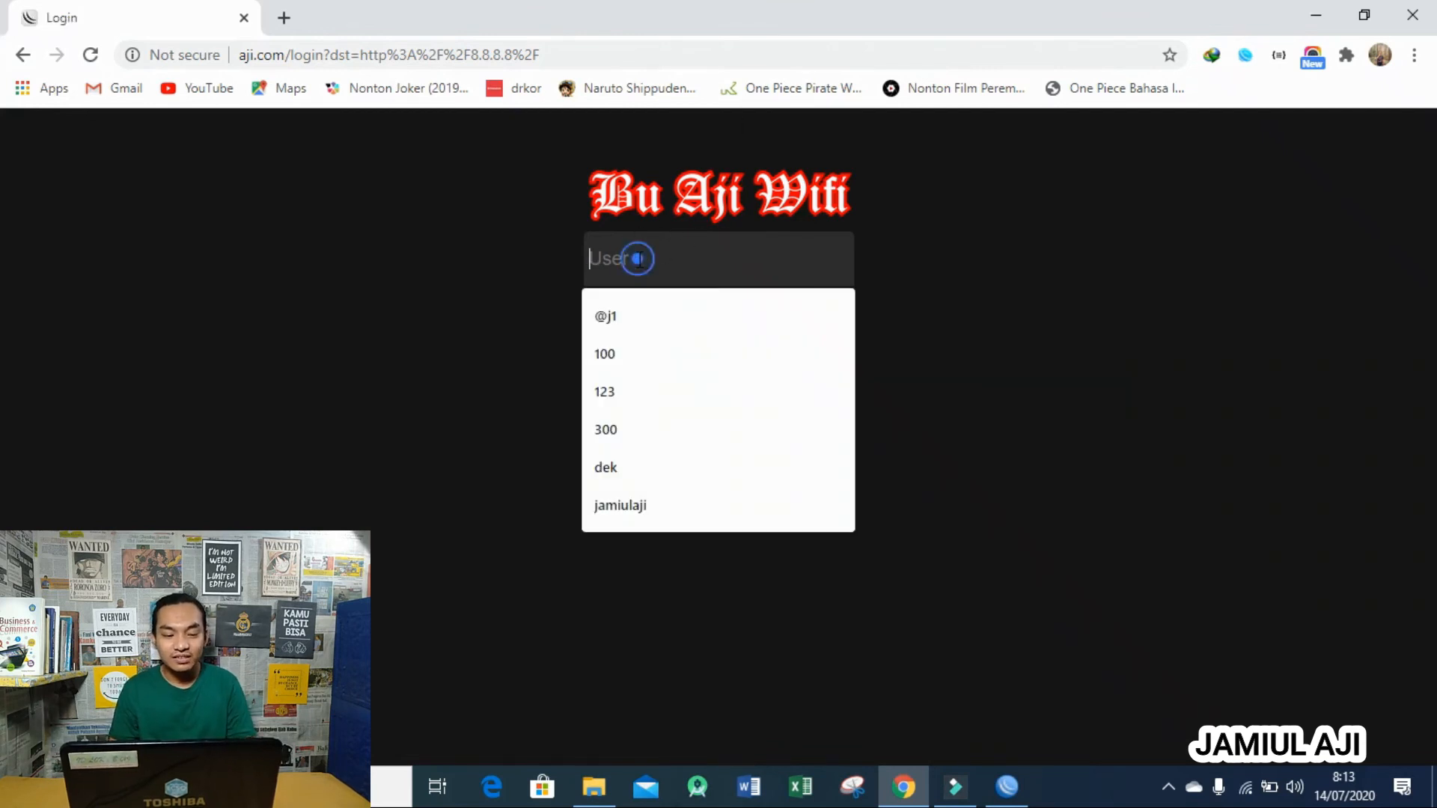
text(200)
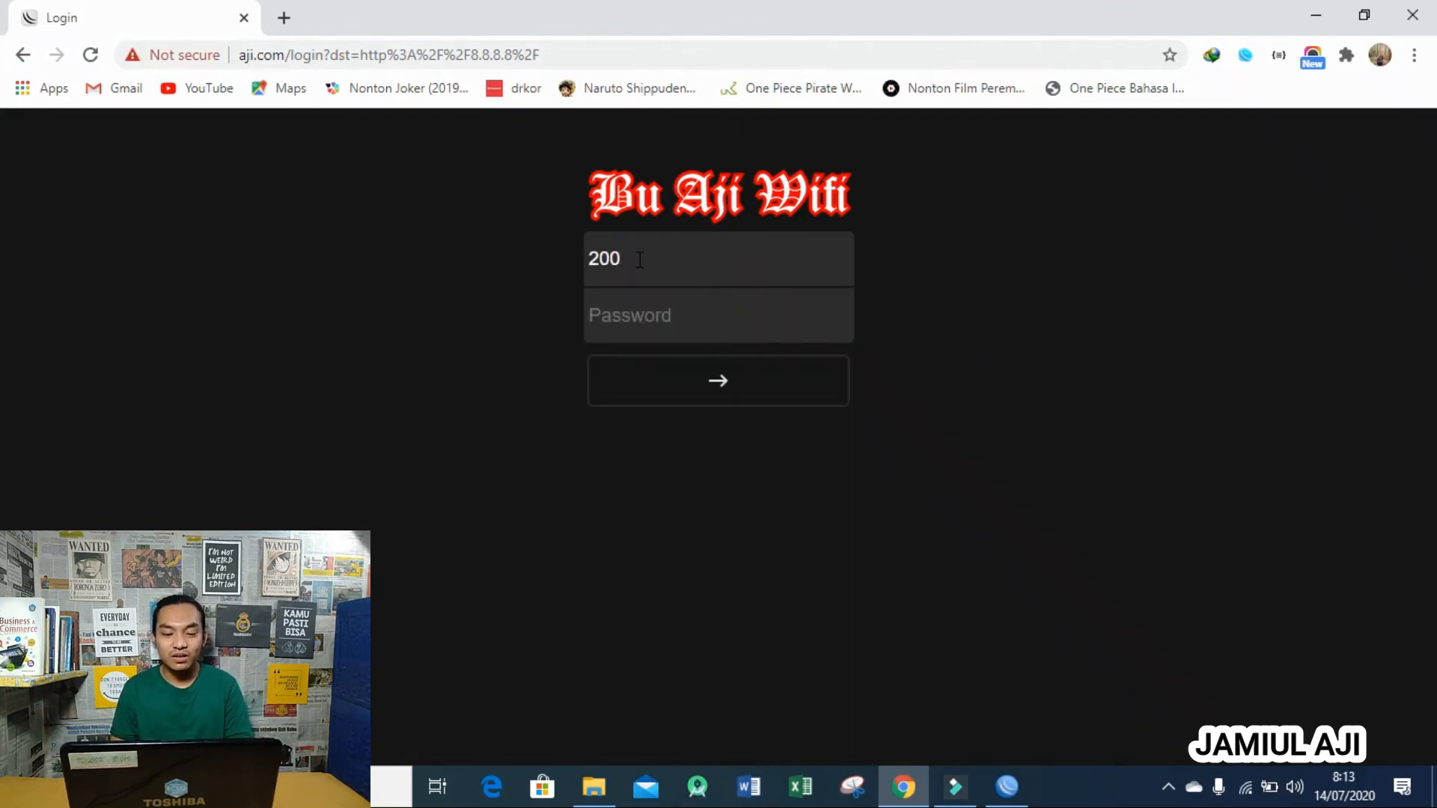
key(Tab)
text(1234)
key(Return)
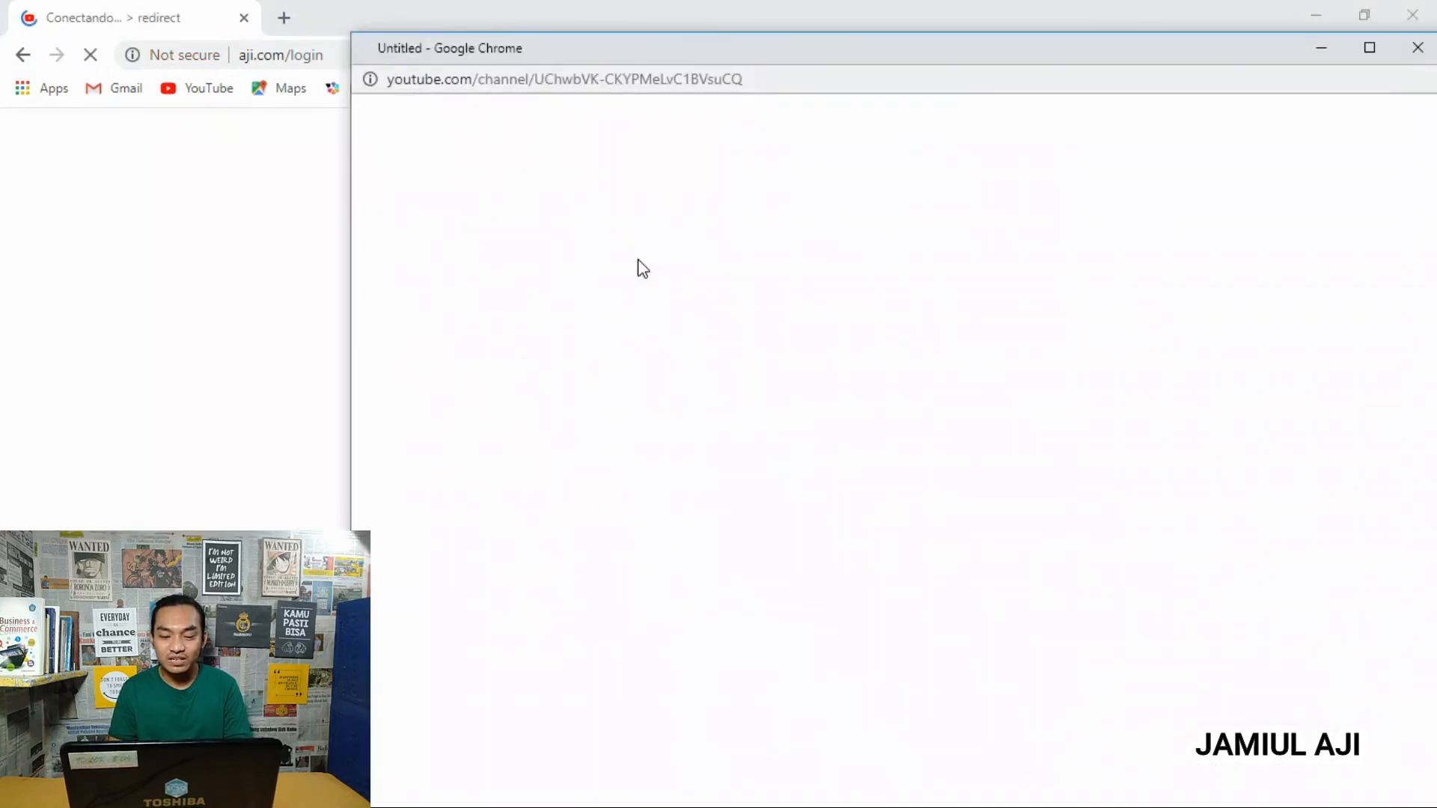
- Close the YouTube pop-up and load speedtest.net from the 'sp' address suggestion
click(1420, 51)
click(712, 57)
text(speedtest.net)
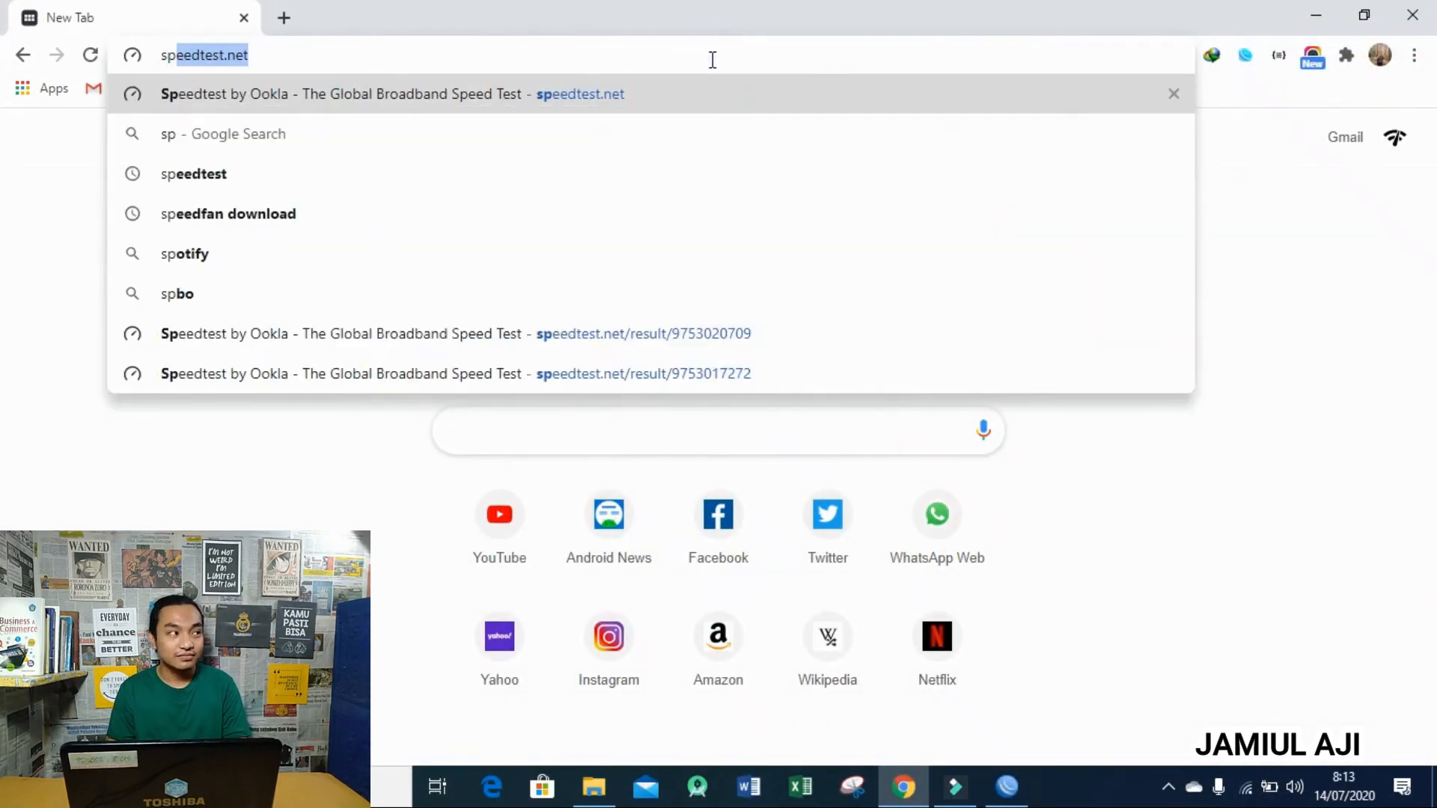
key(Return)
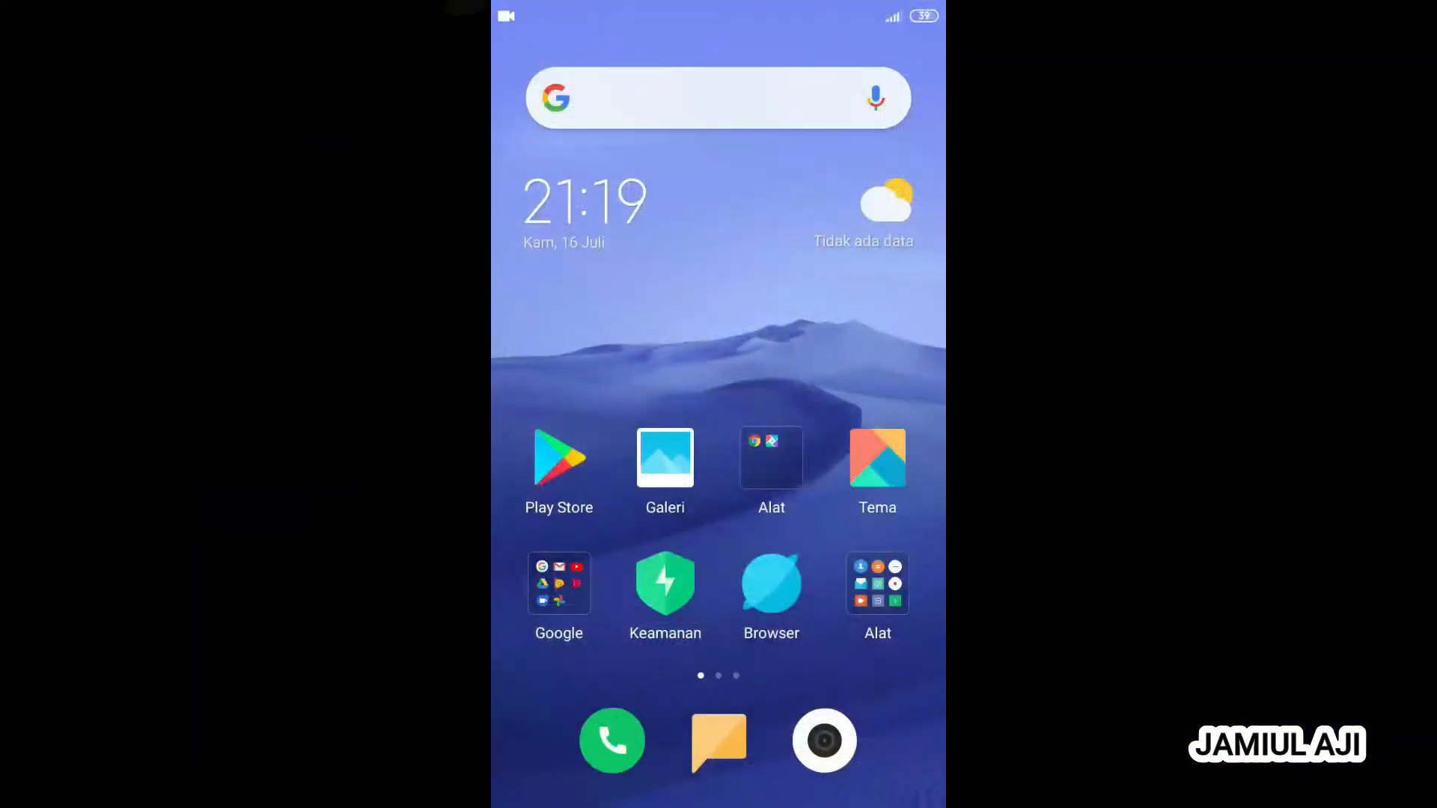
- Turn on the phone's Wi-Fi from Settings
drag(876, 7, 873, 134)
click(909, 61)
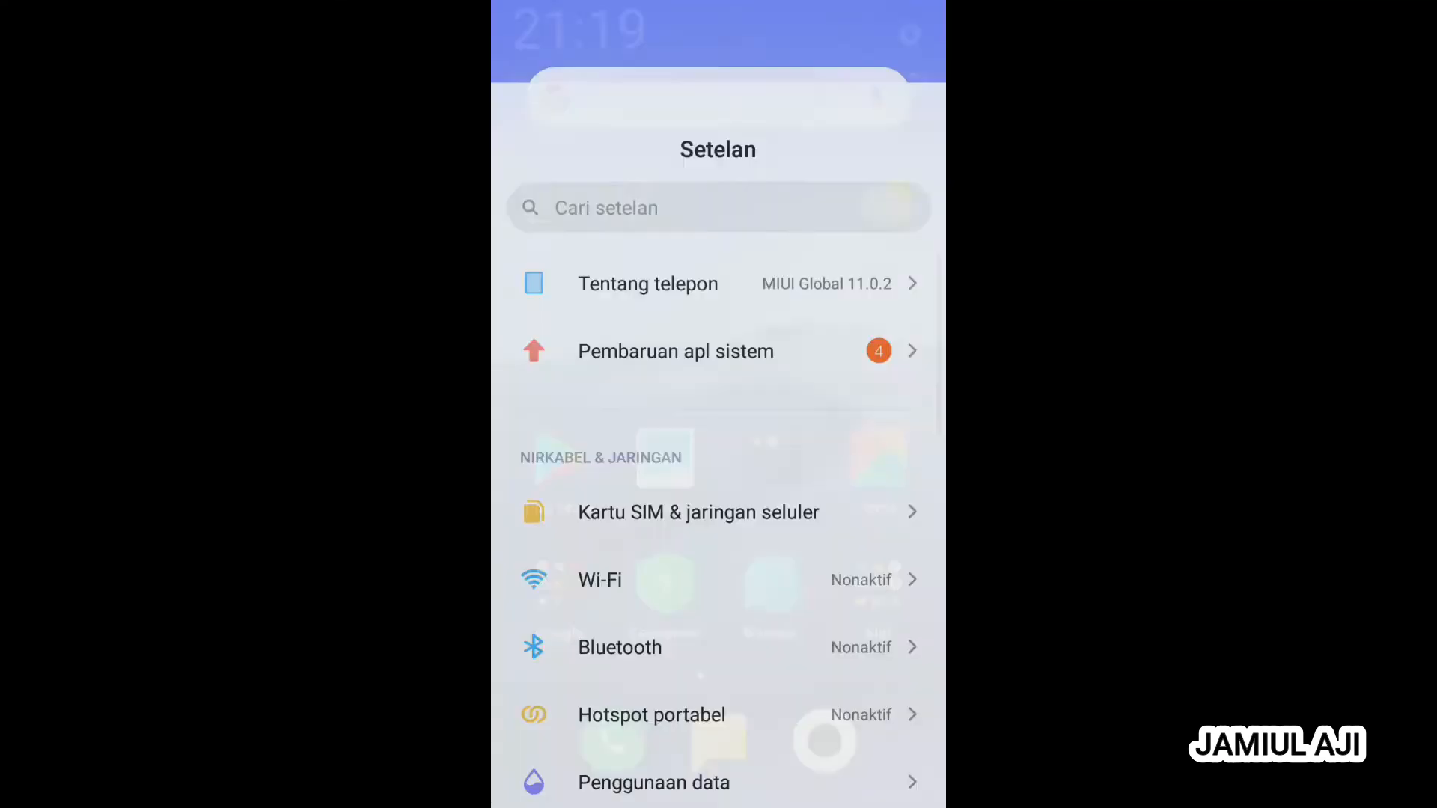
click(866, 491)
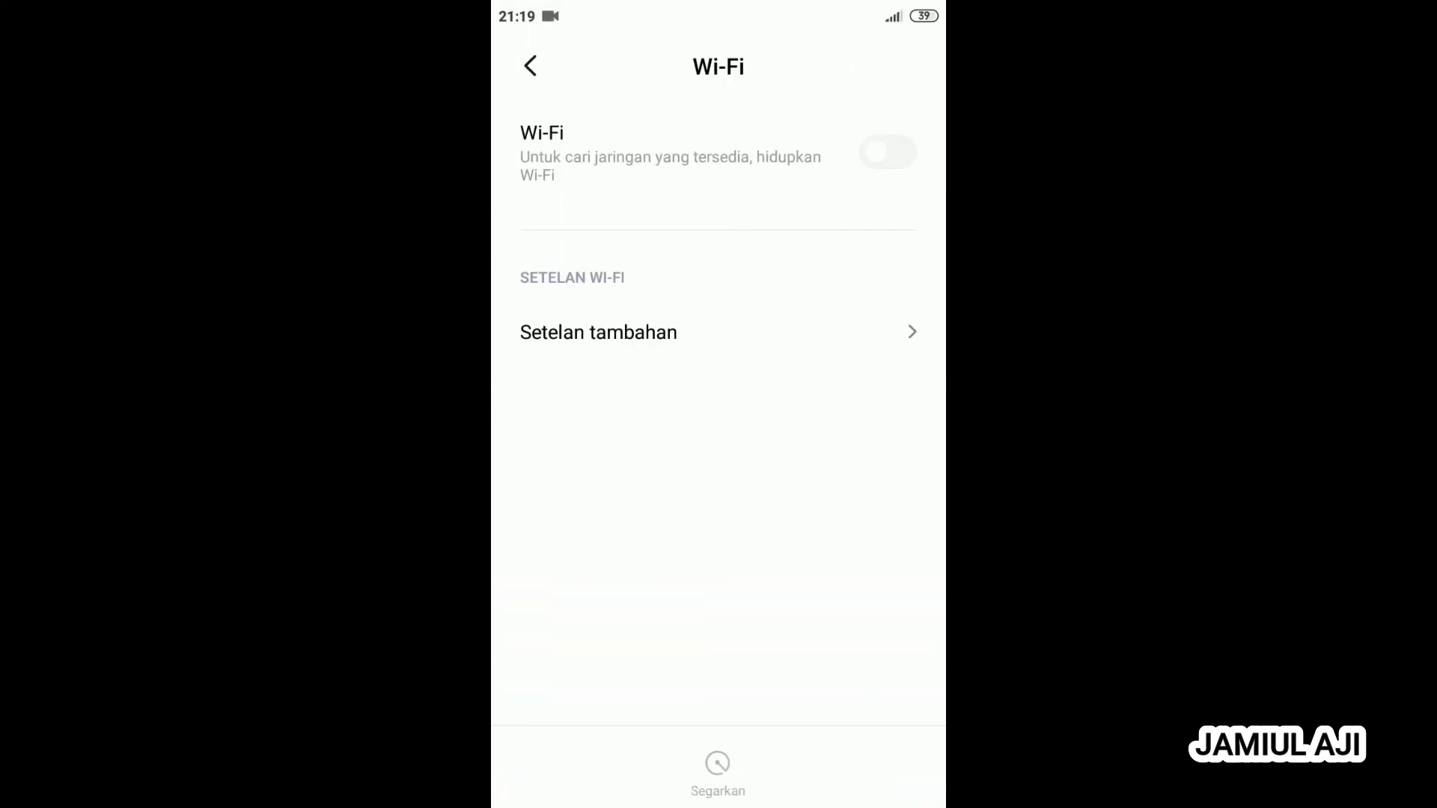
click(888, 133)
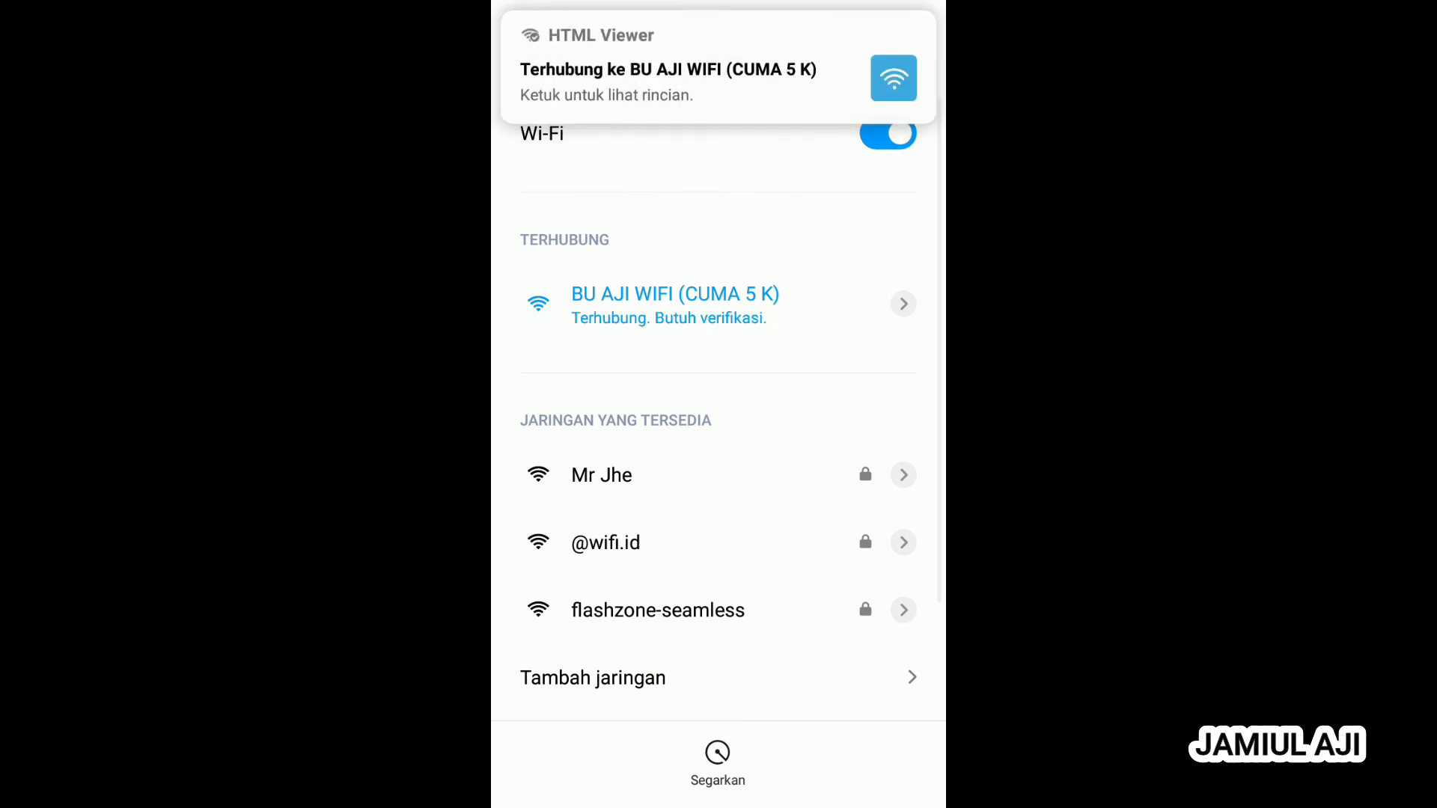
- Sign in on the BU AJI WIFI (CUMA 5 K) portal with the saved name and password
click(846, 79)
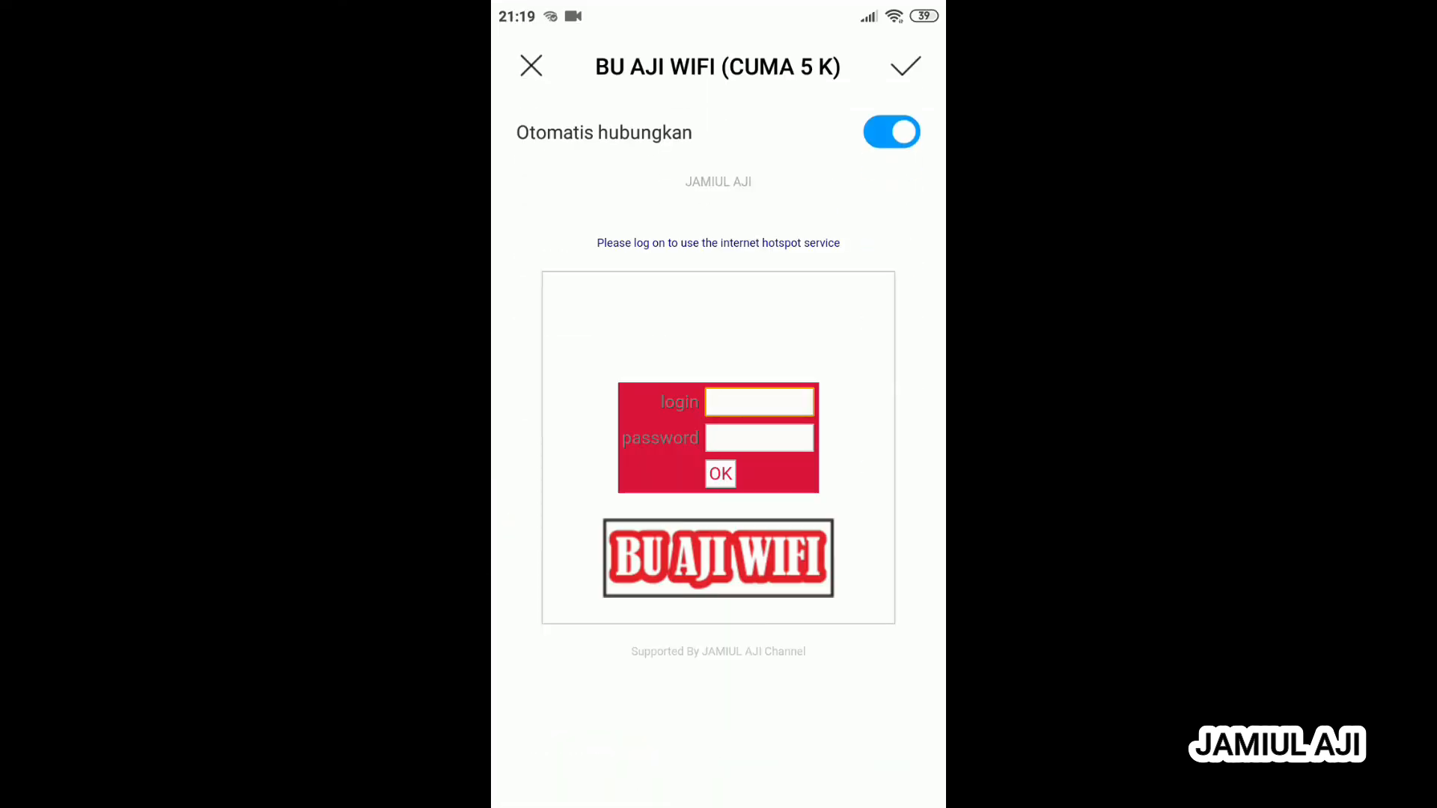
click(754, 404)
click(747, 349)
click(759, 436)
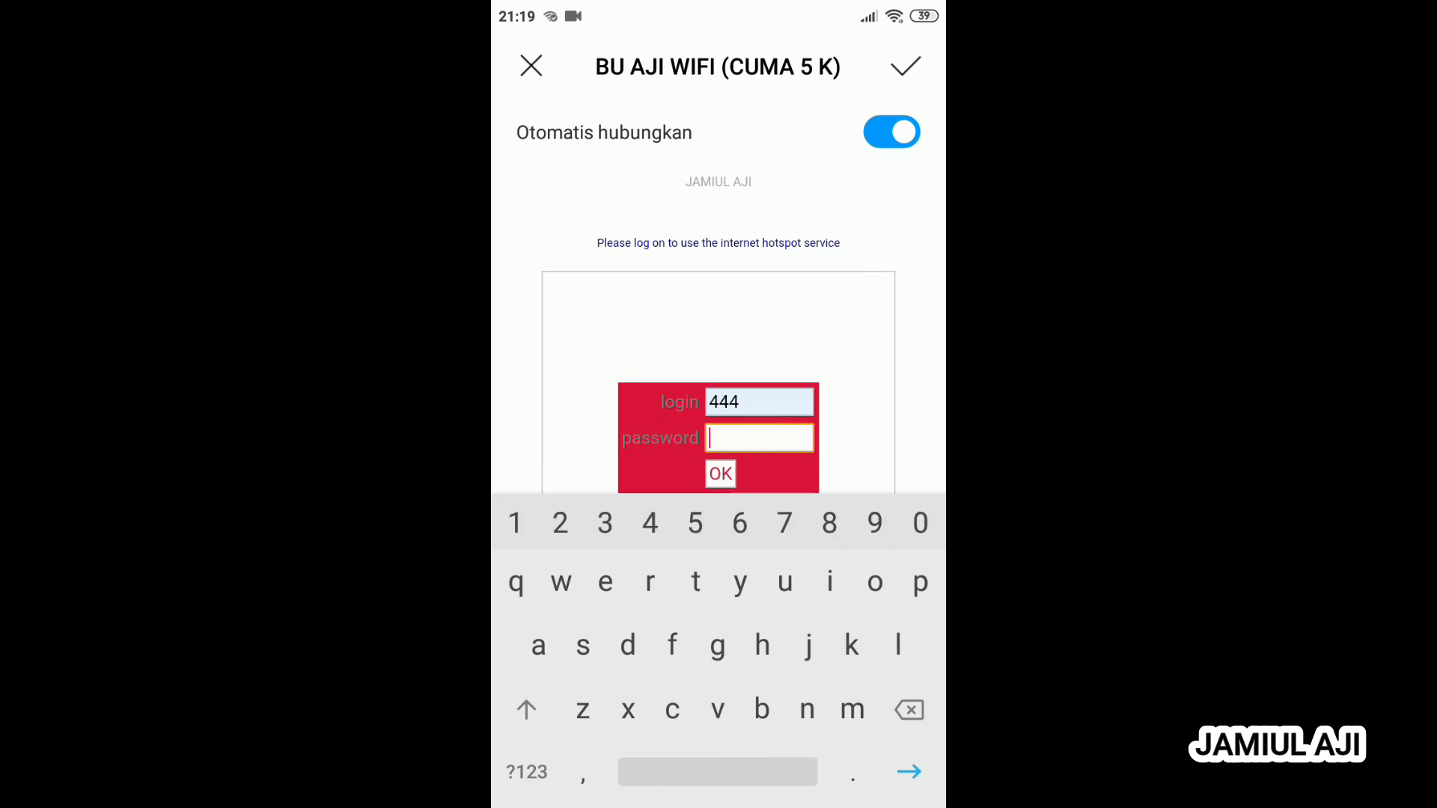
text(444)
click(720, 474)
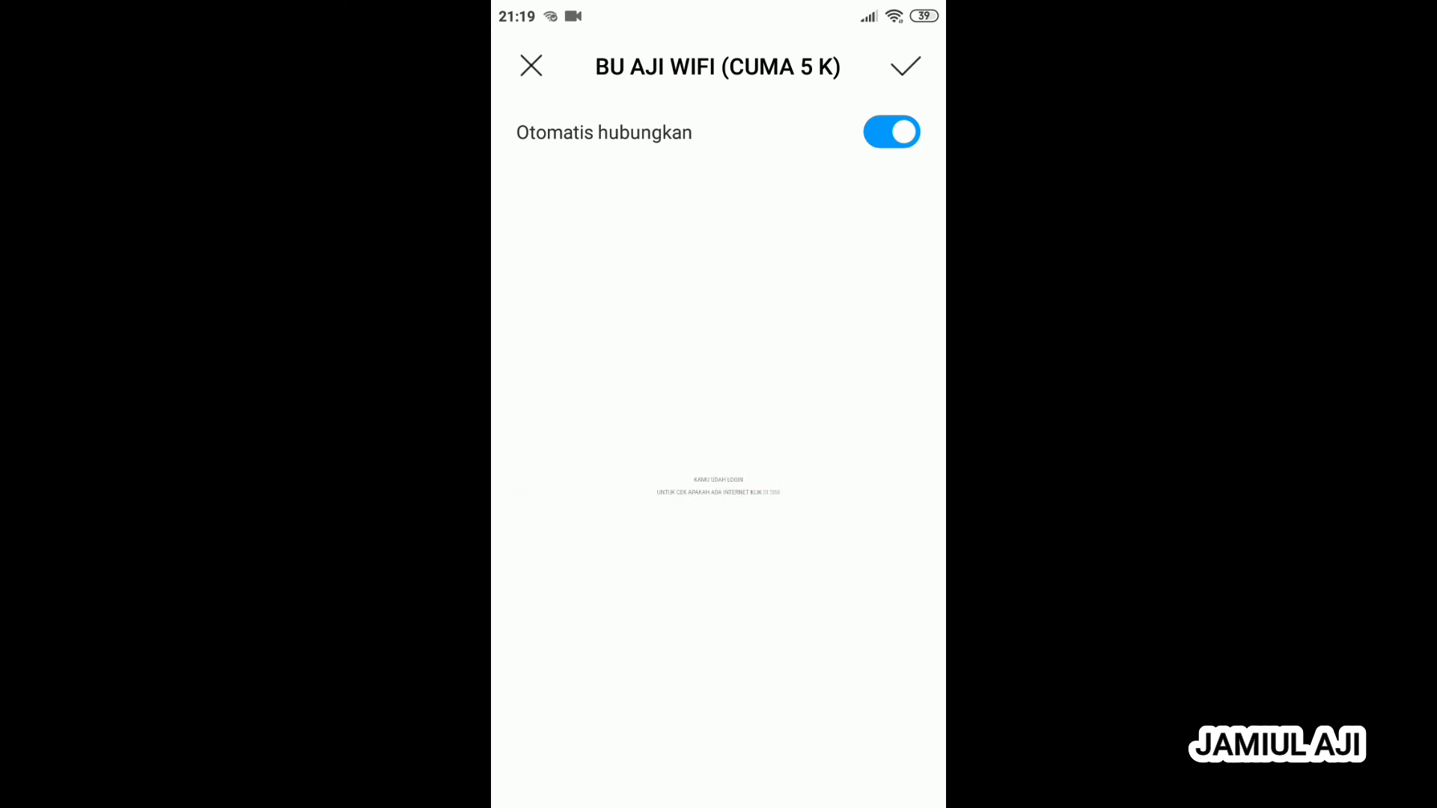
key(Home)
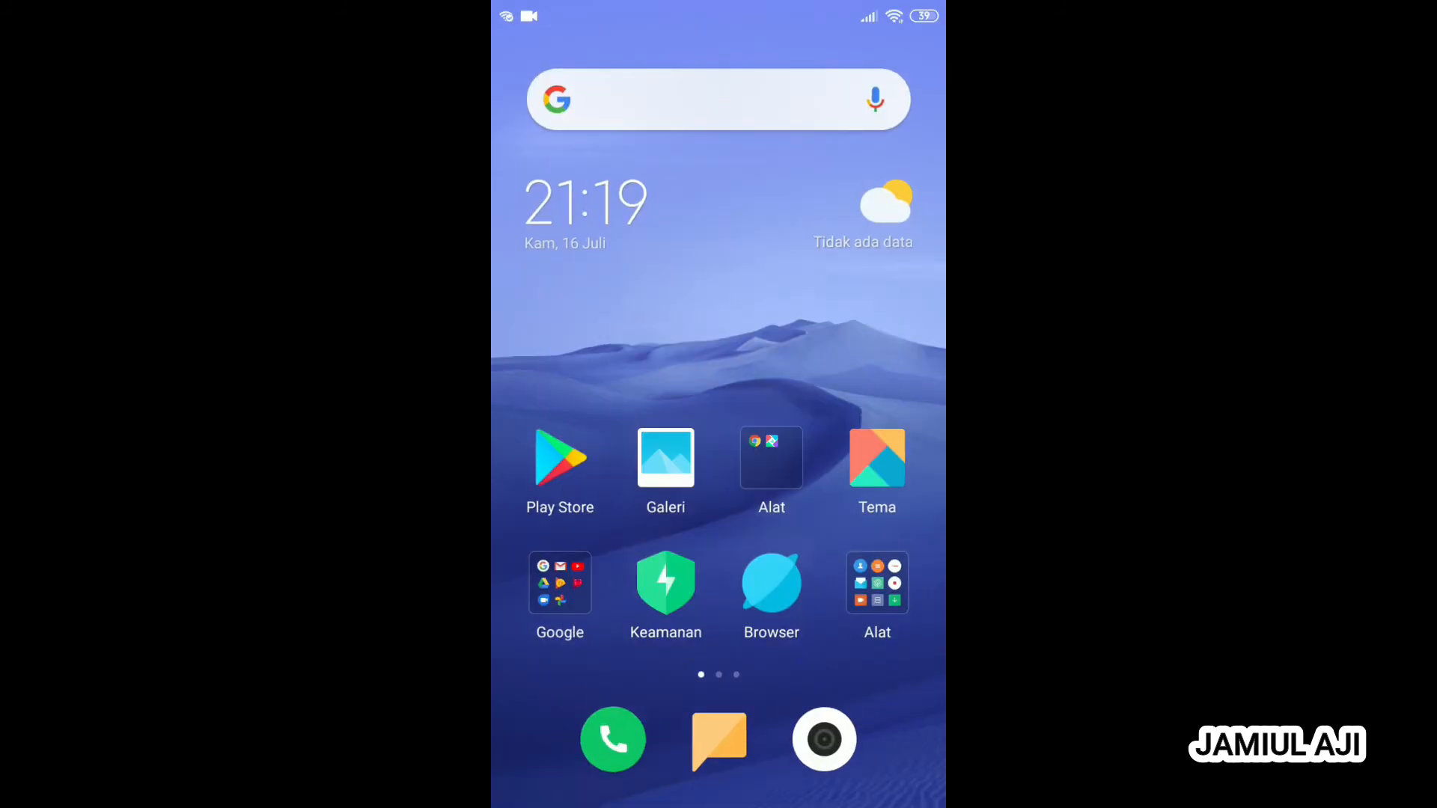
- Launch Chrome on the phone from the Alat folder
click(766, 455)
click(596, 385)
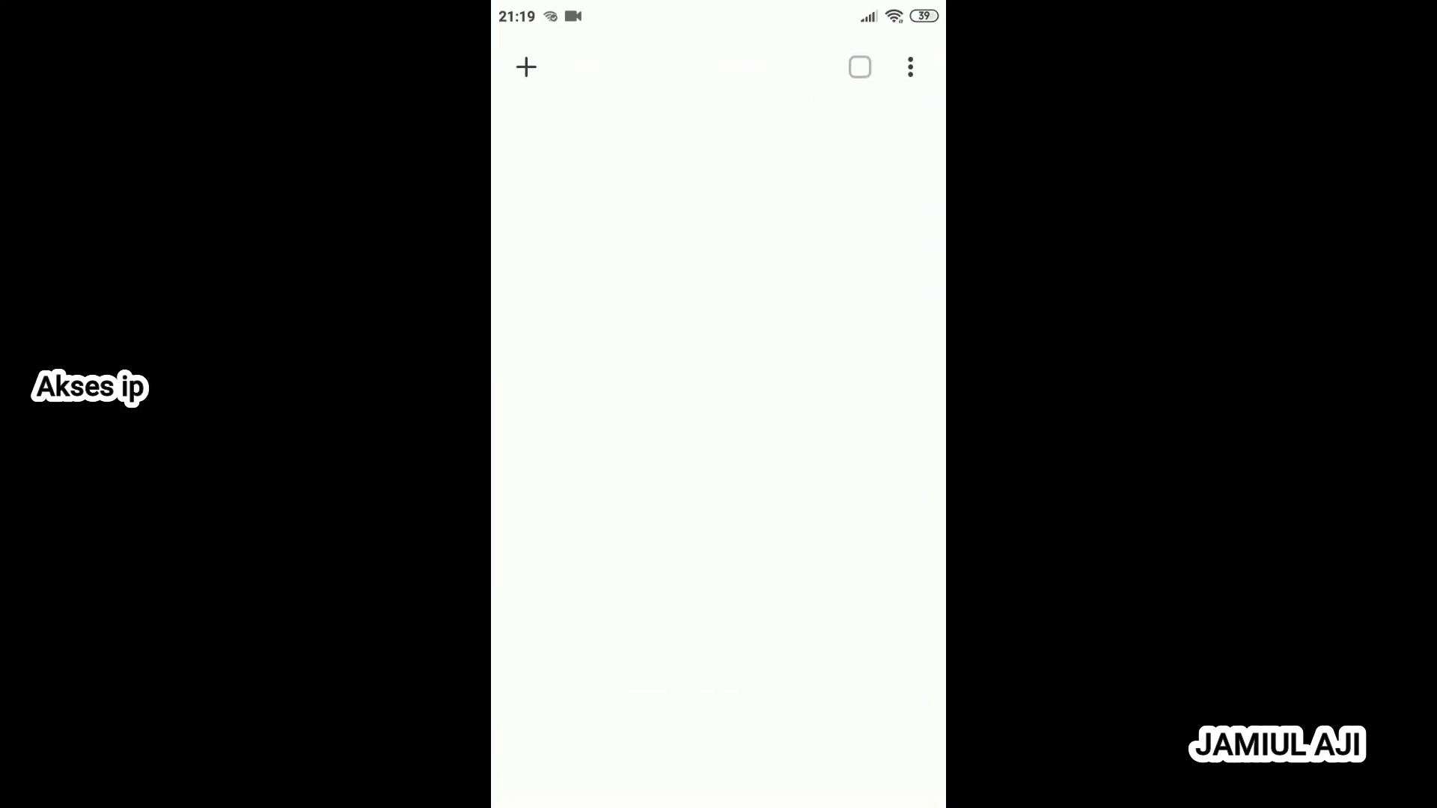
click(659, 321)
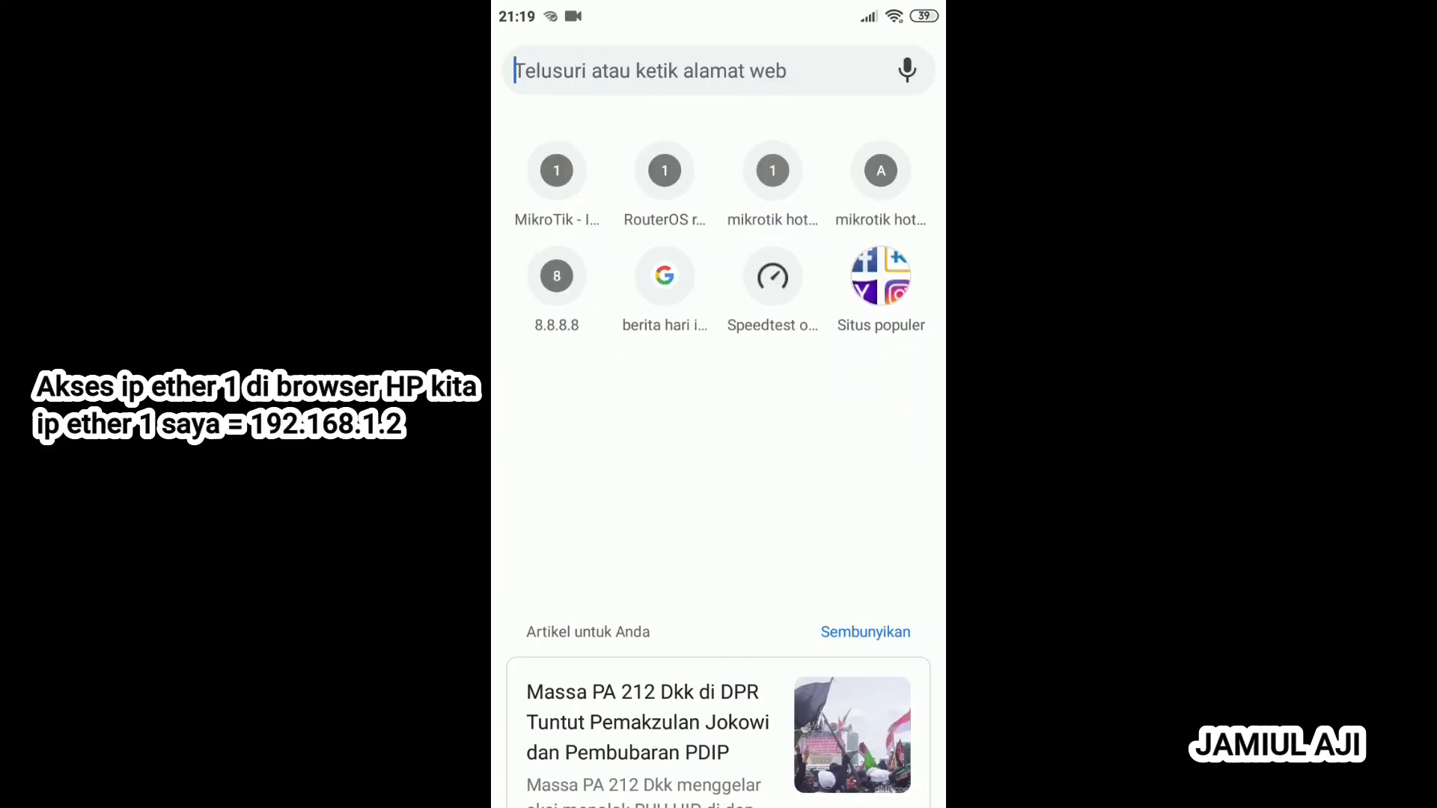
- Browse to 192.168.1.2 and log in to WebFig with the admin password
click(526, 771)
text(1)
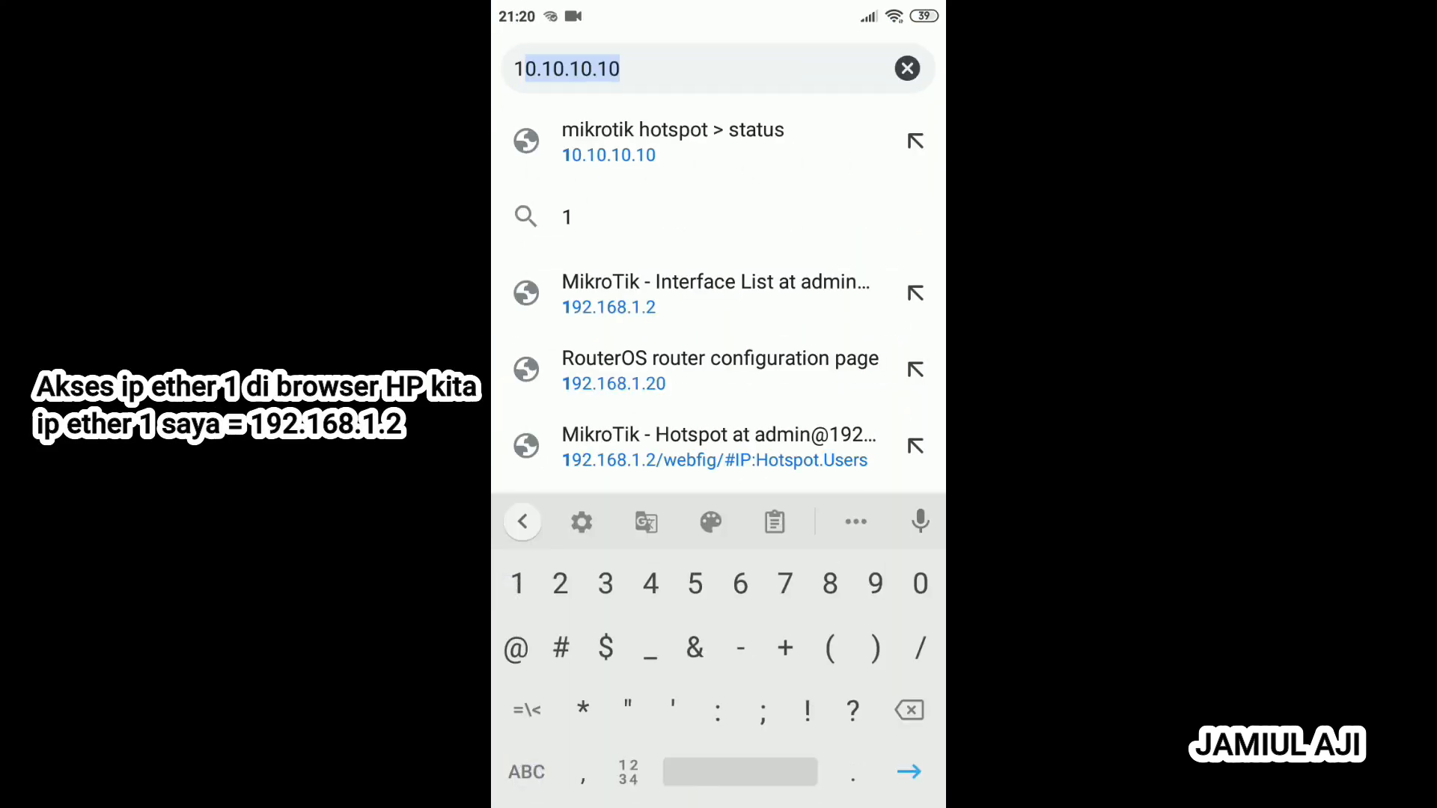
text(92.168.1.2)
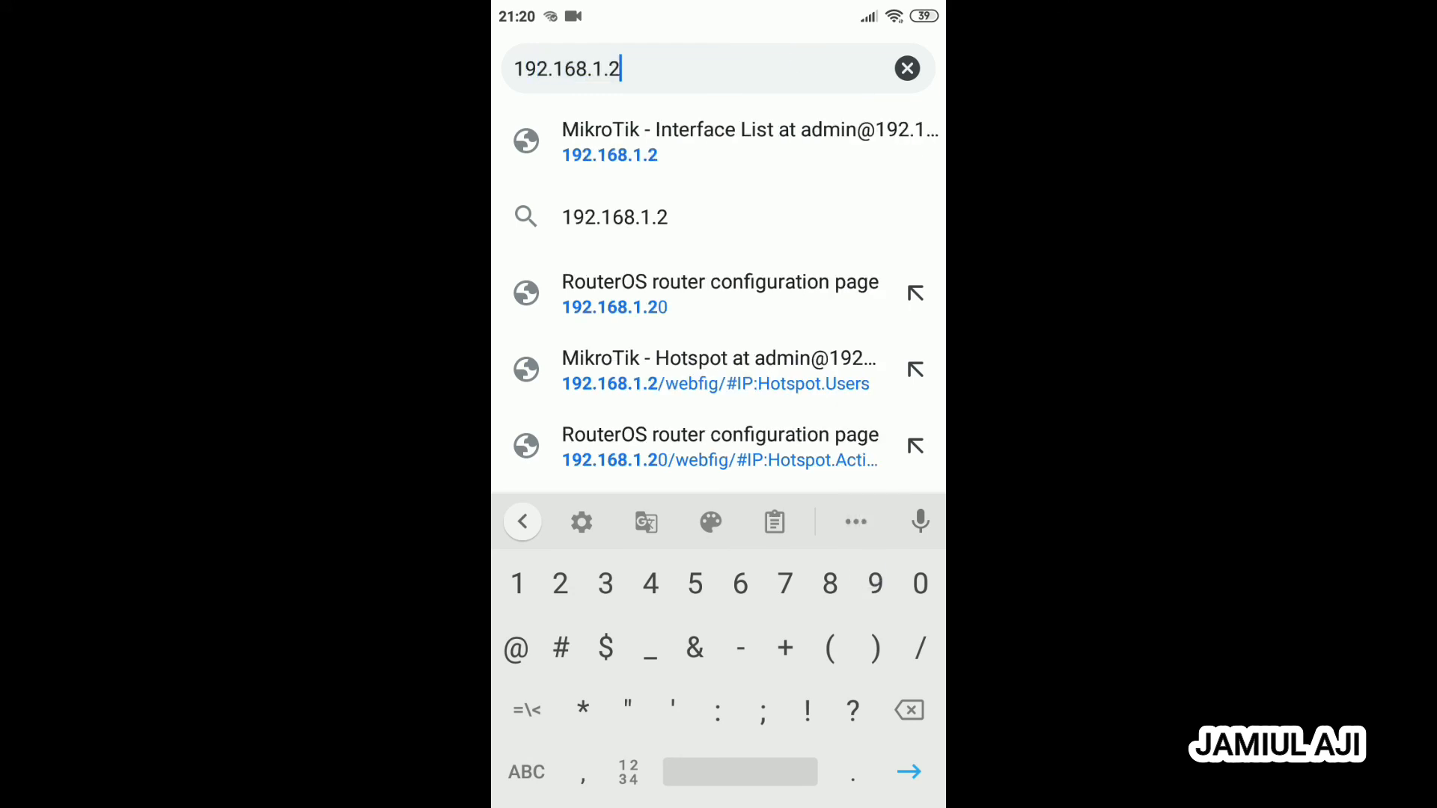
key(Return)
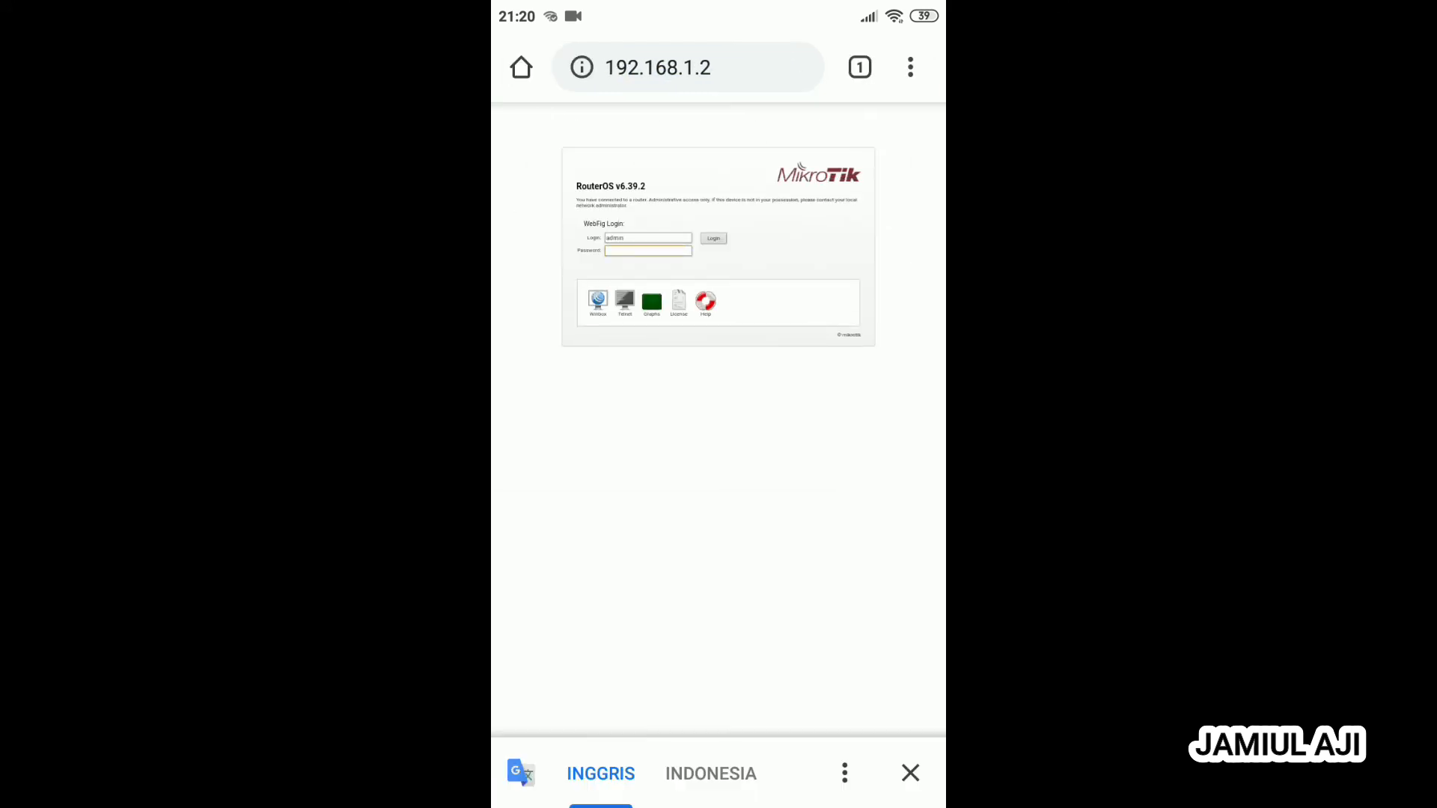
text(000)
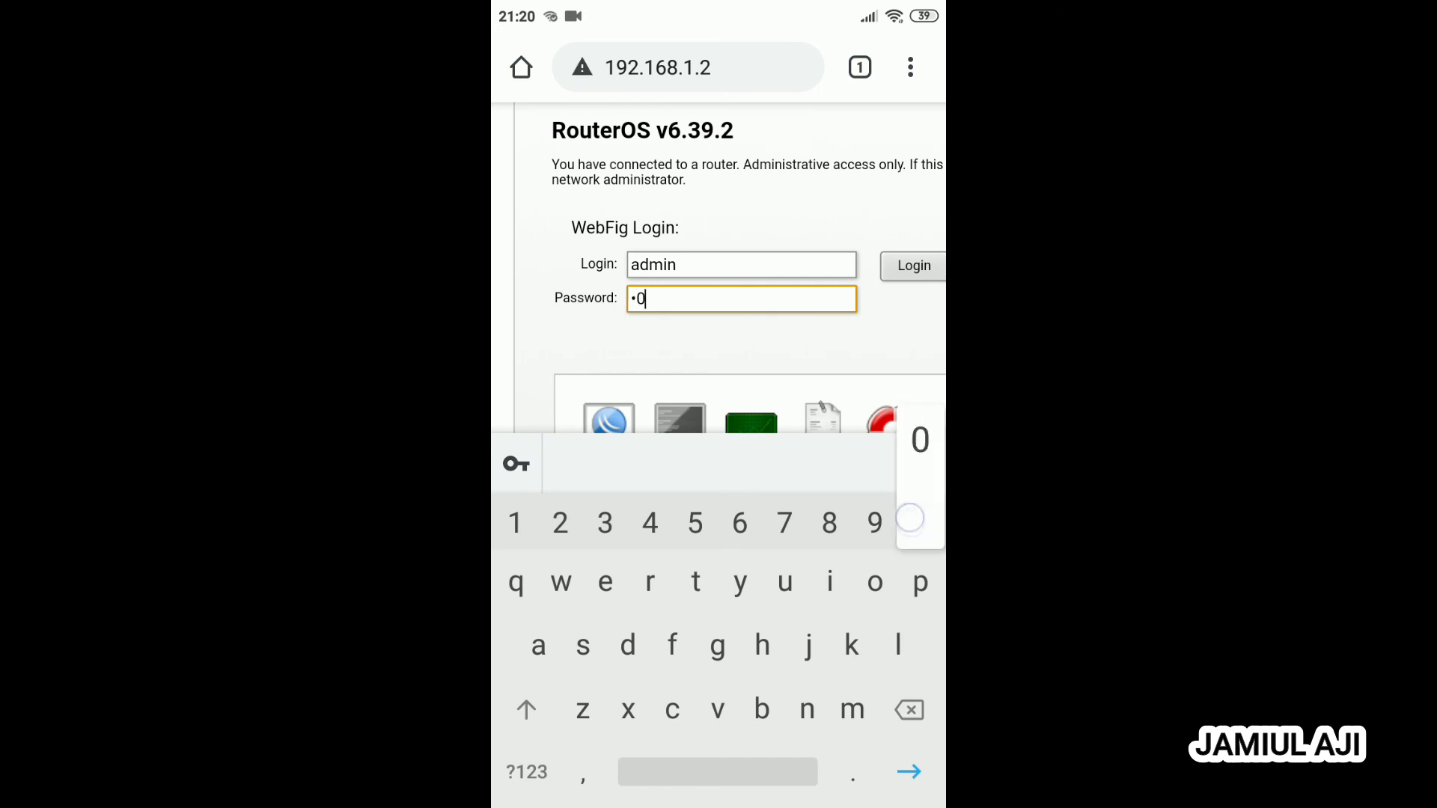
click(914, 266)
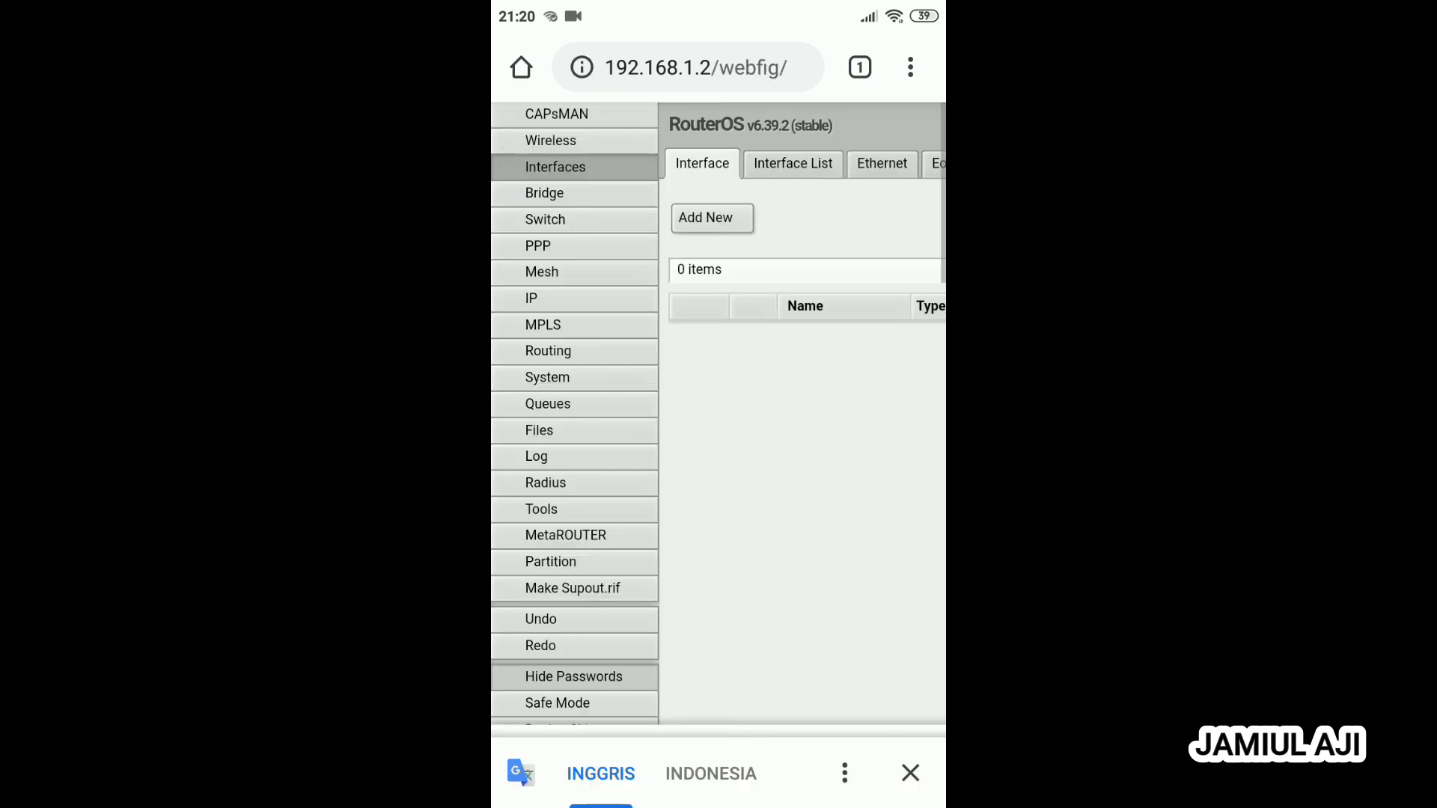
- Open the Hotspot settings from WebFig's IP menu
drag(849, 448, 867, 537)
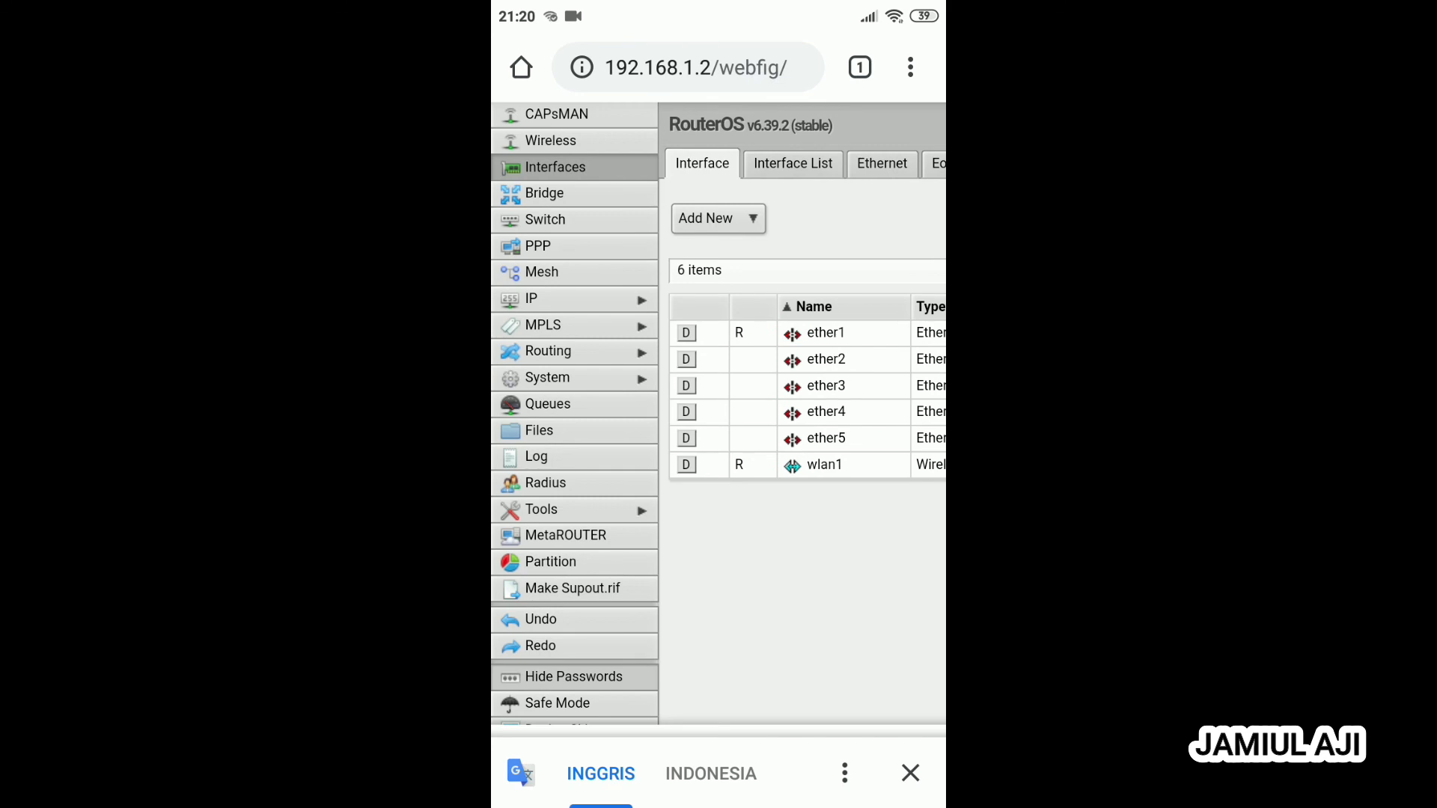
click(628, 297)
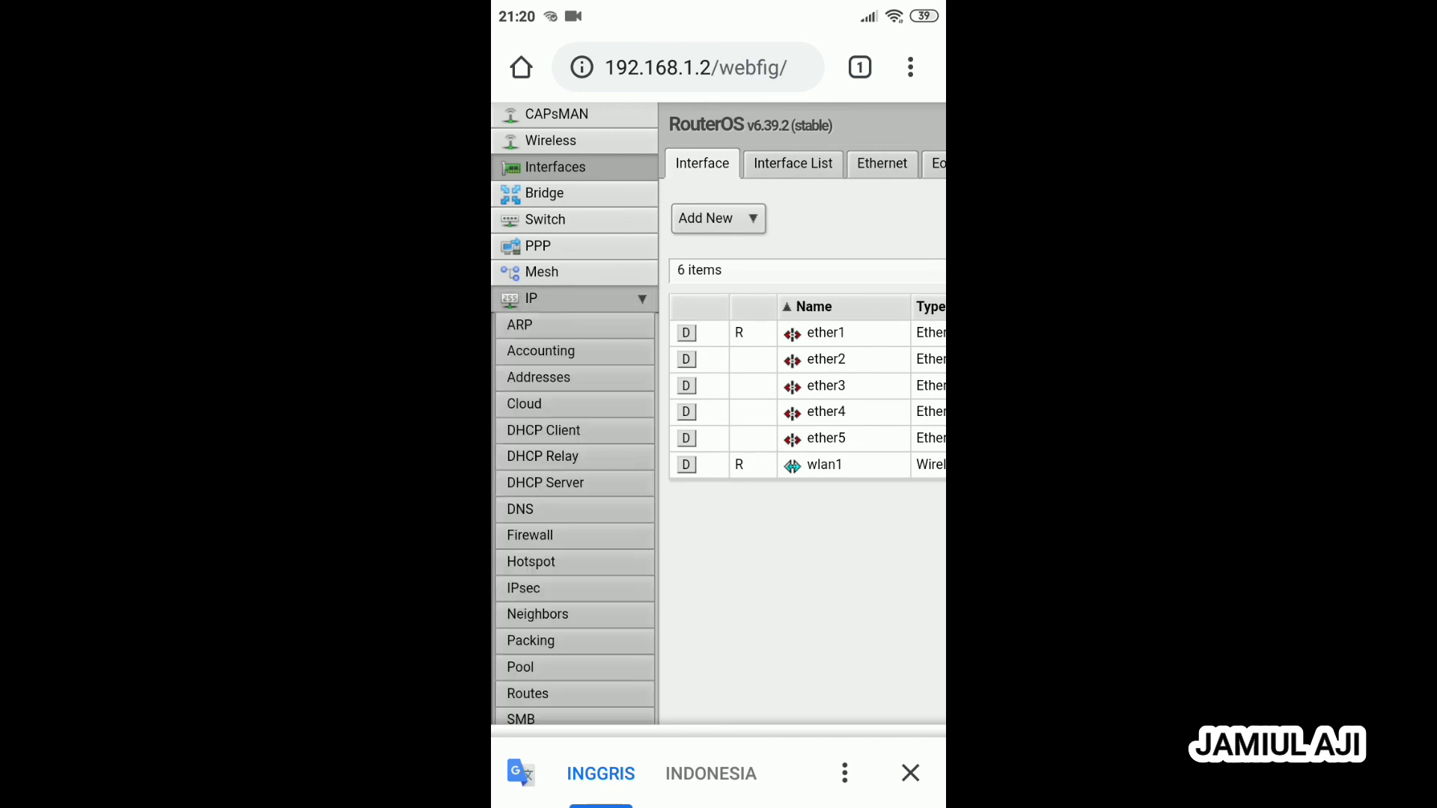
click(622, 561)
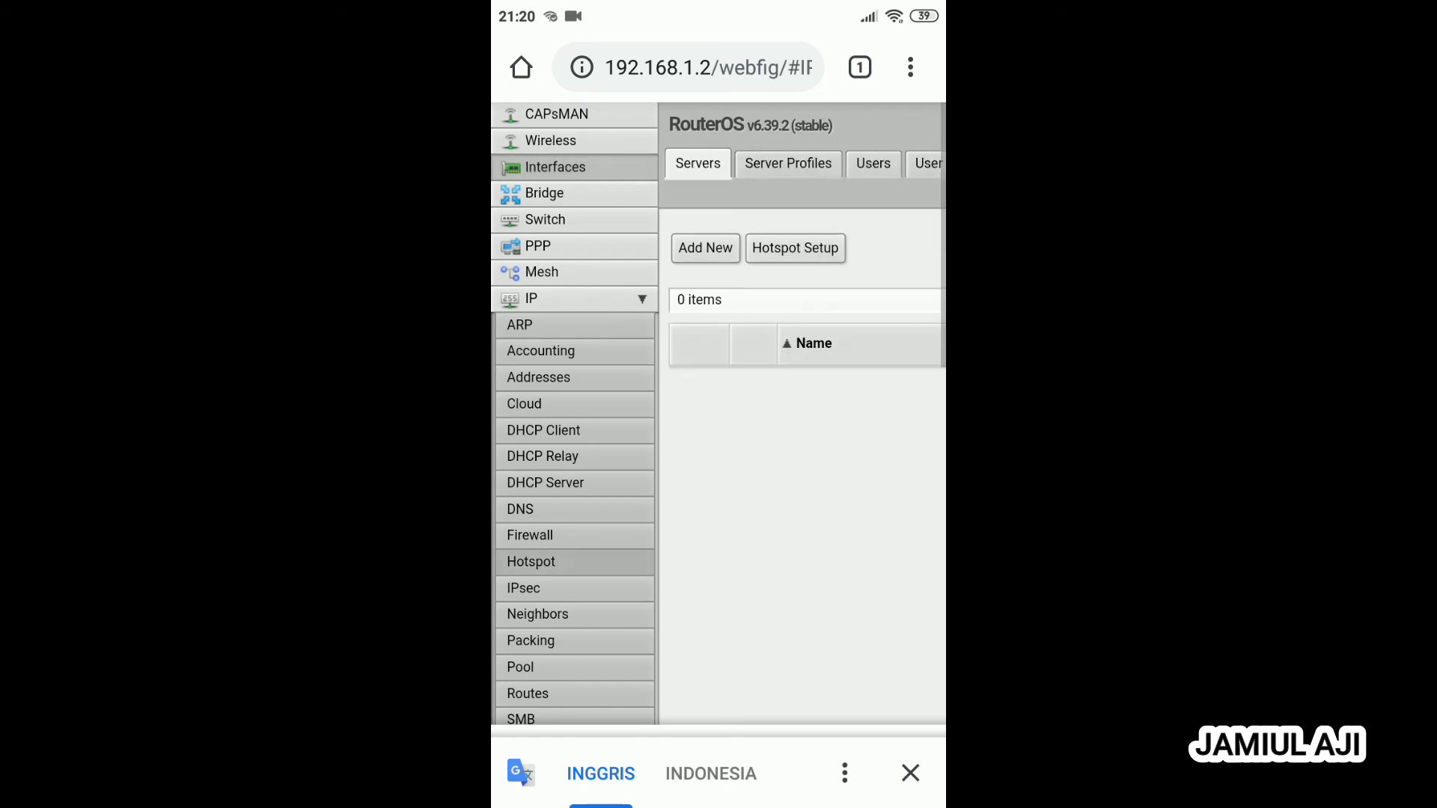
drag(855, 428, 696, 453)
- Review the Active and User Profiles tabs, ending on the 24-entry hotspot Users list
click(708, 164)
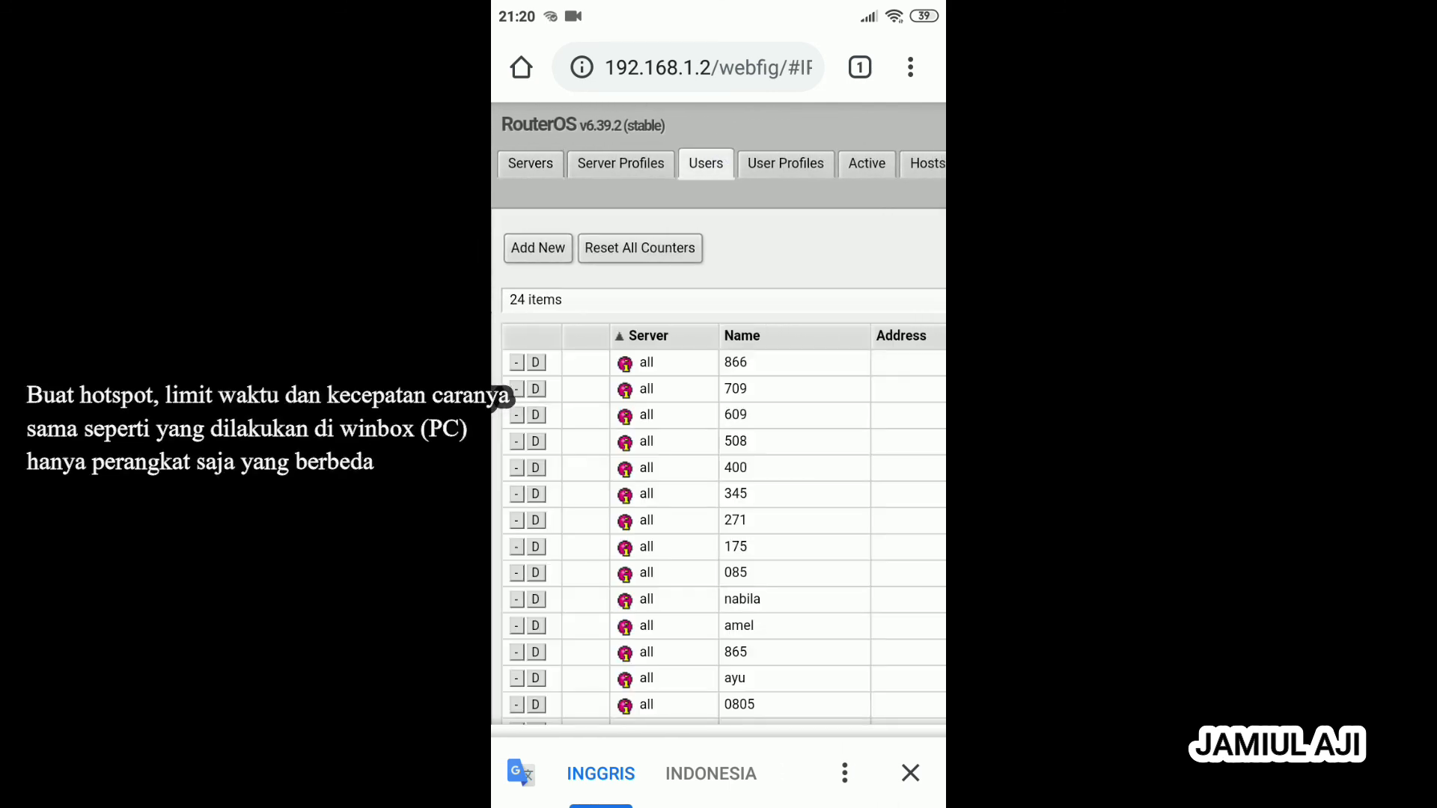
click(866, 163)
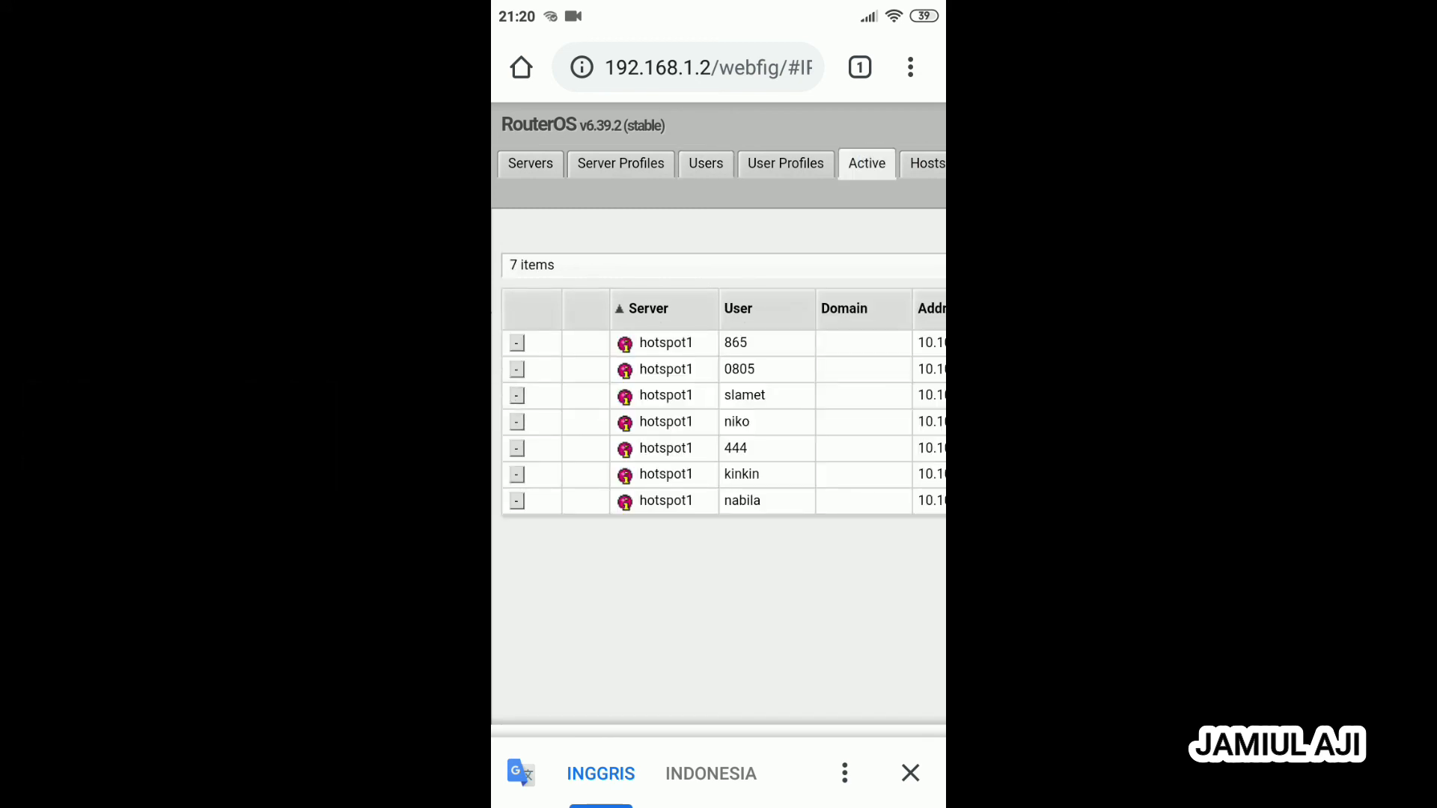
click(786, 163)
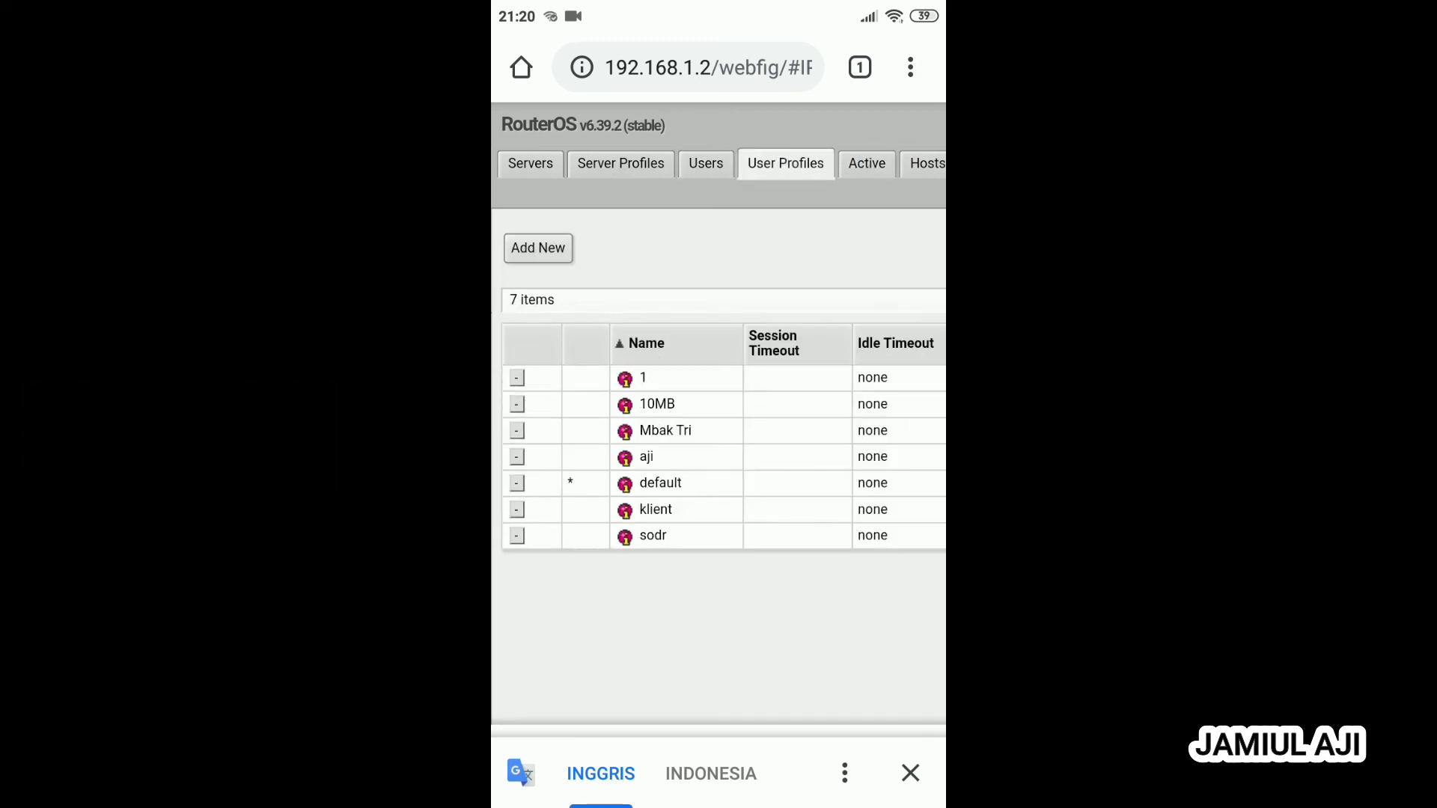
click(706, 163)
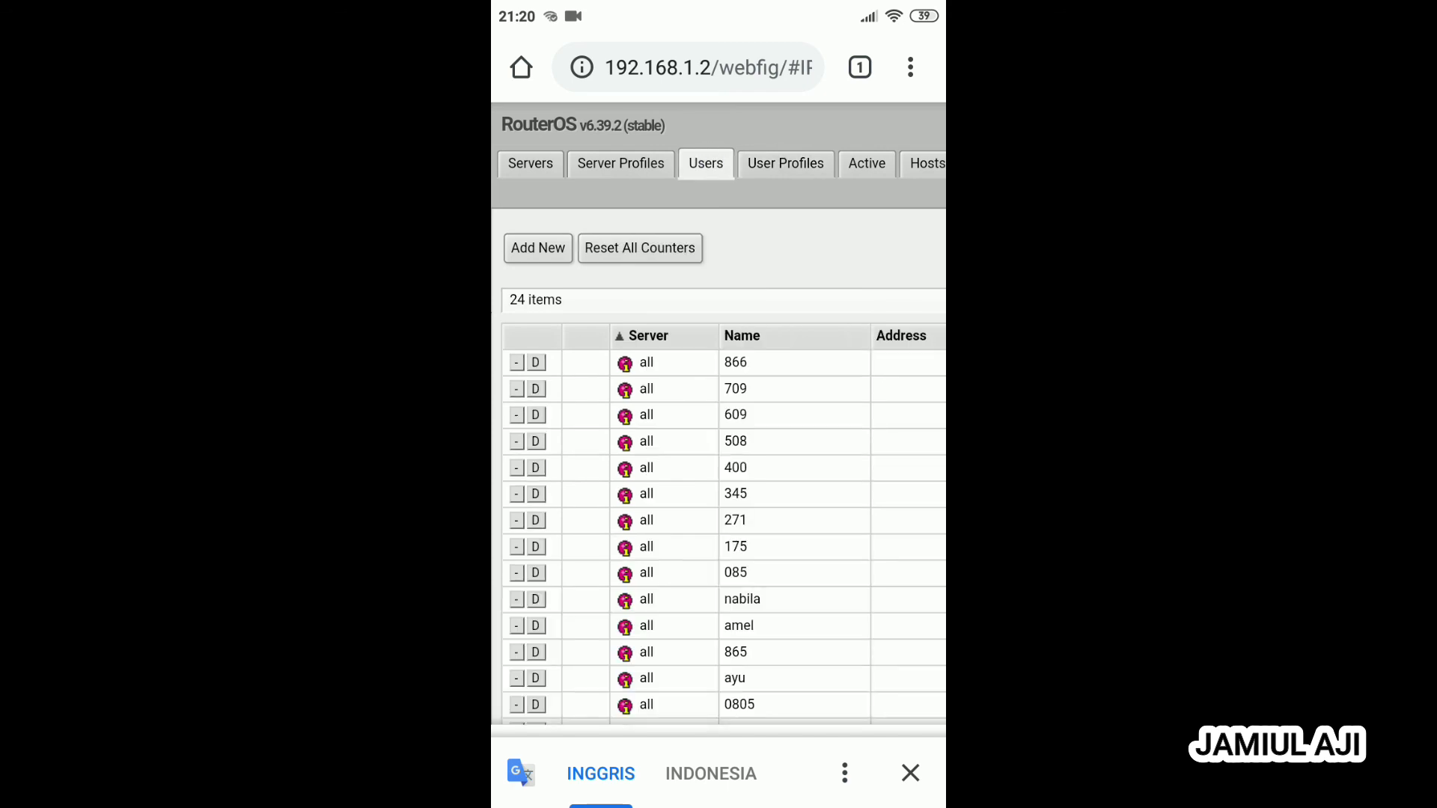